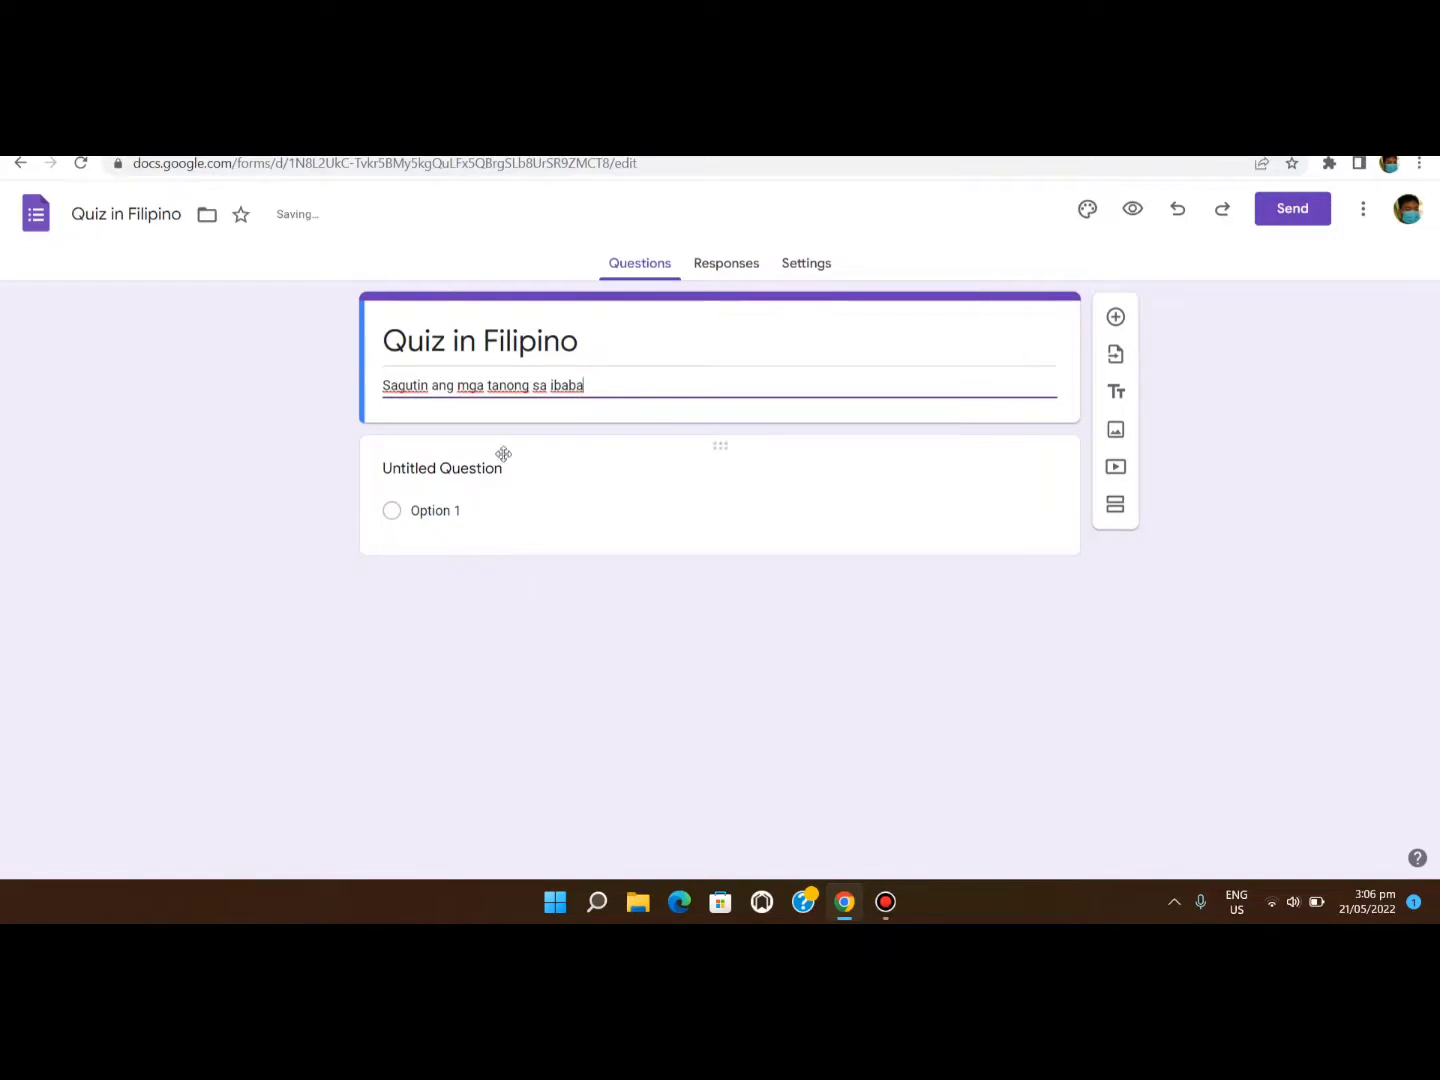
Select the untitled first question card to start editing it.
{"action": "left_click", "coordinate": [505, 468]}
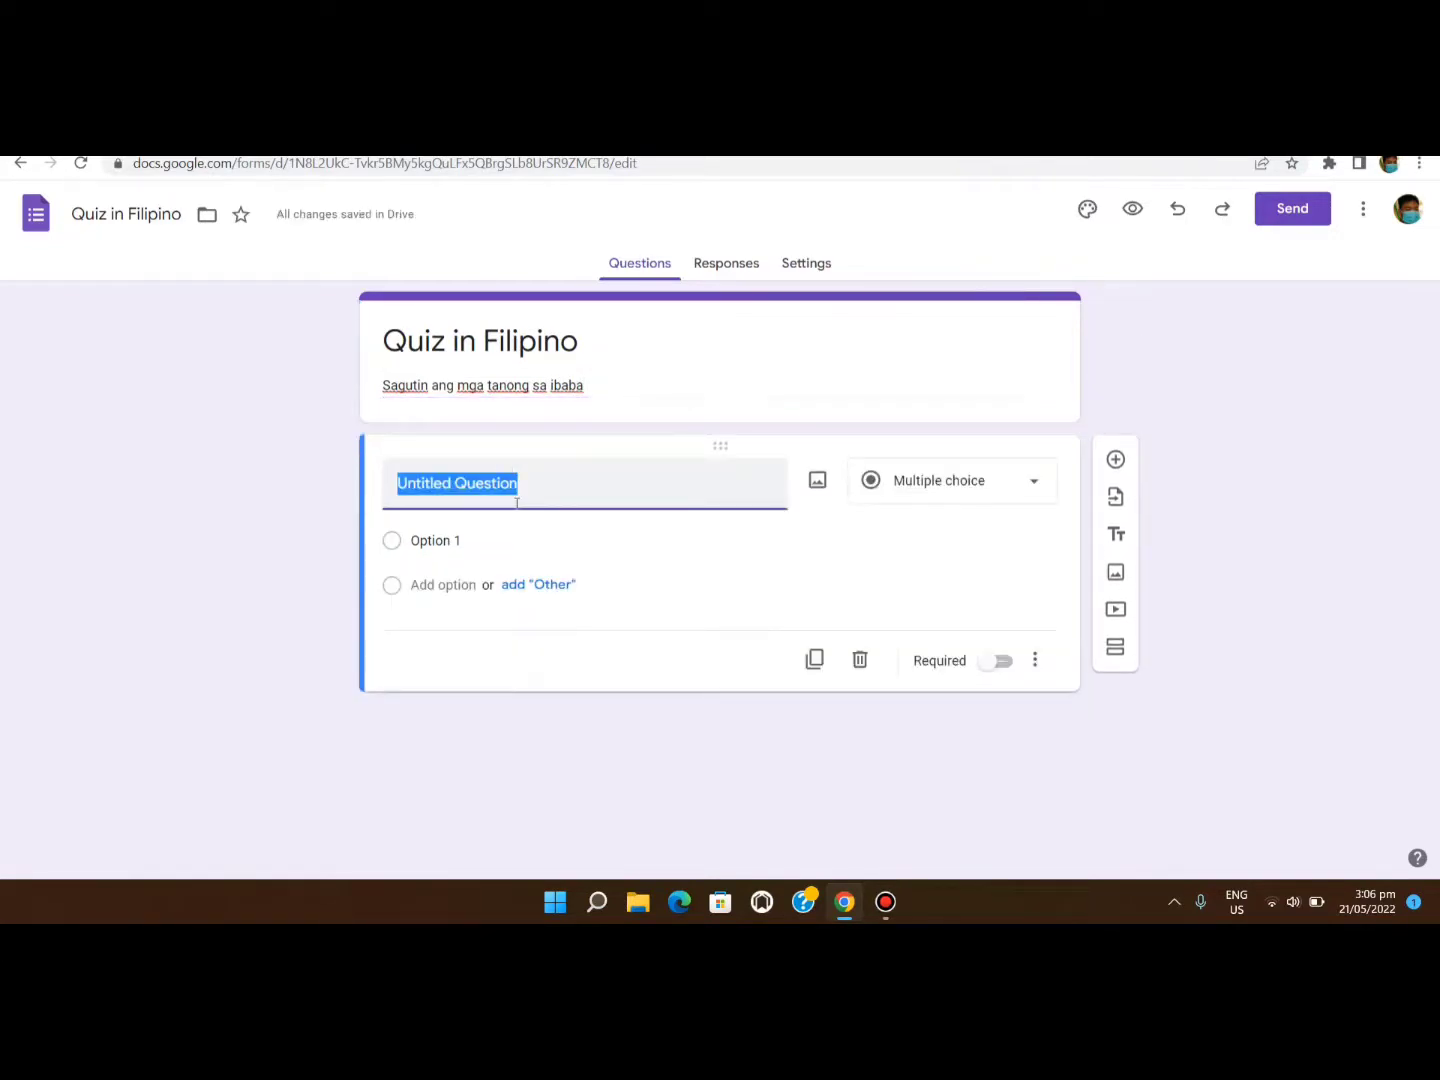
Enter the question 'Sino ang ating Pambansang Bayani?' as a required multiple-choice item.
{"action": "type", "text": "Sino an"}
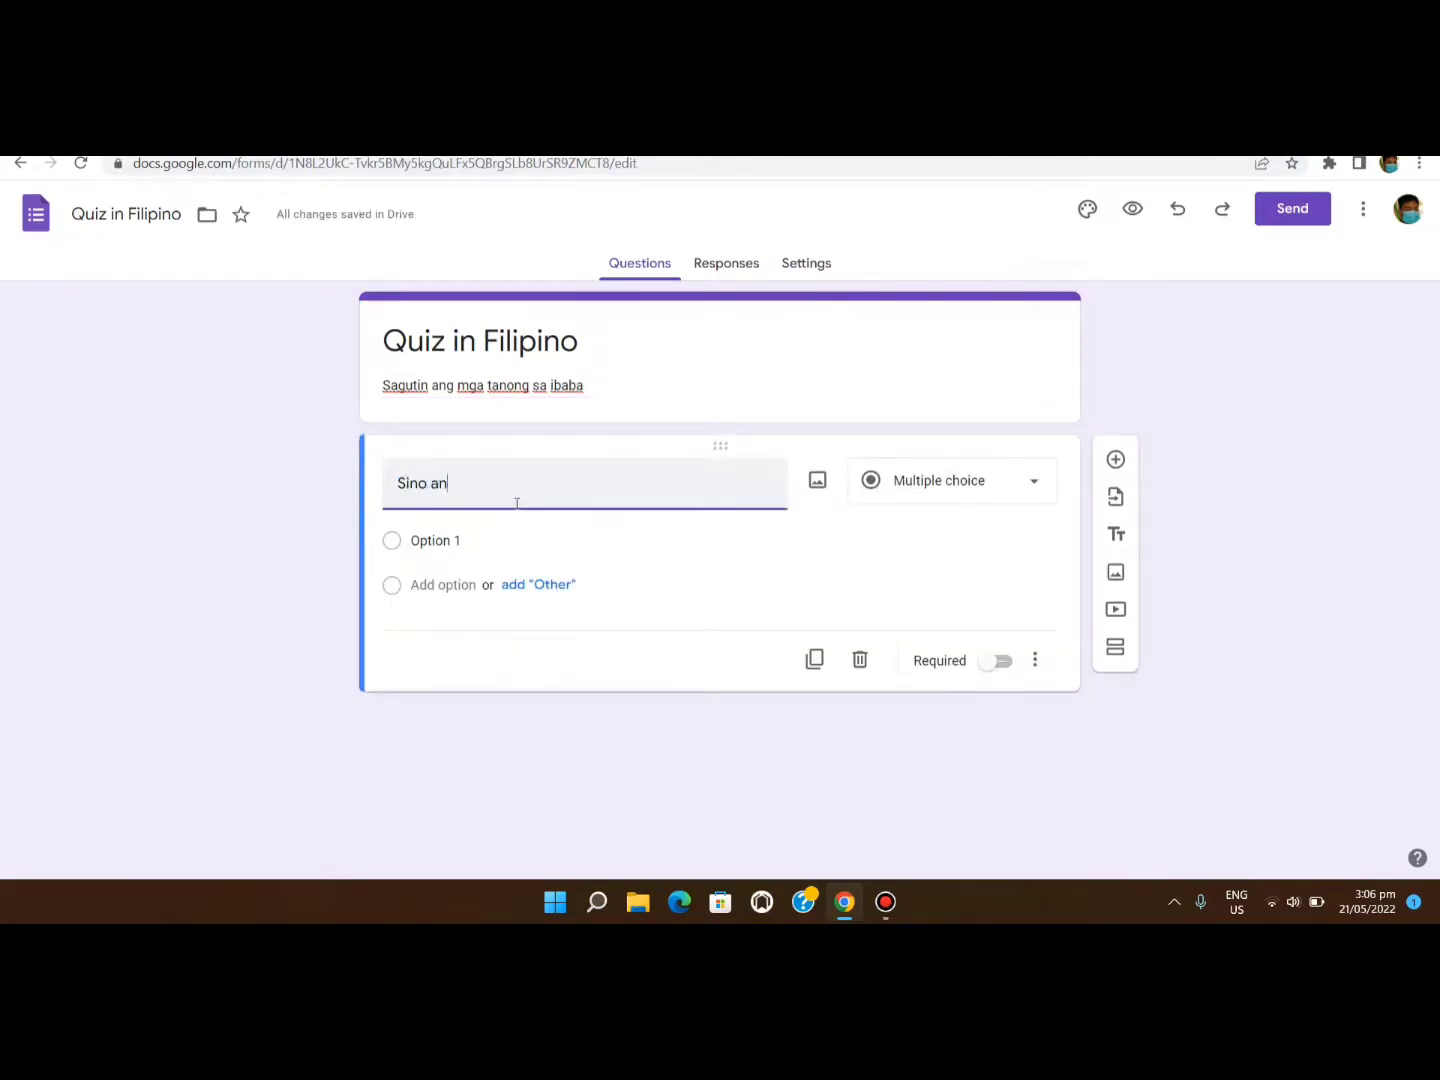
{"action": "type", "text": "g atig"}
{"action": "type", "text": "ng "}
{"action": "type", "text": "\"P"}
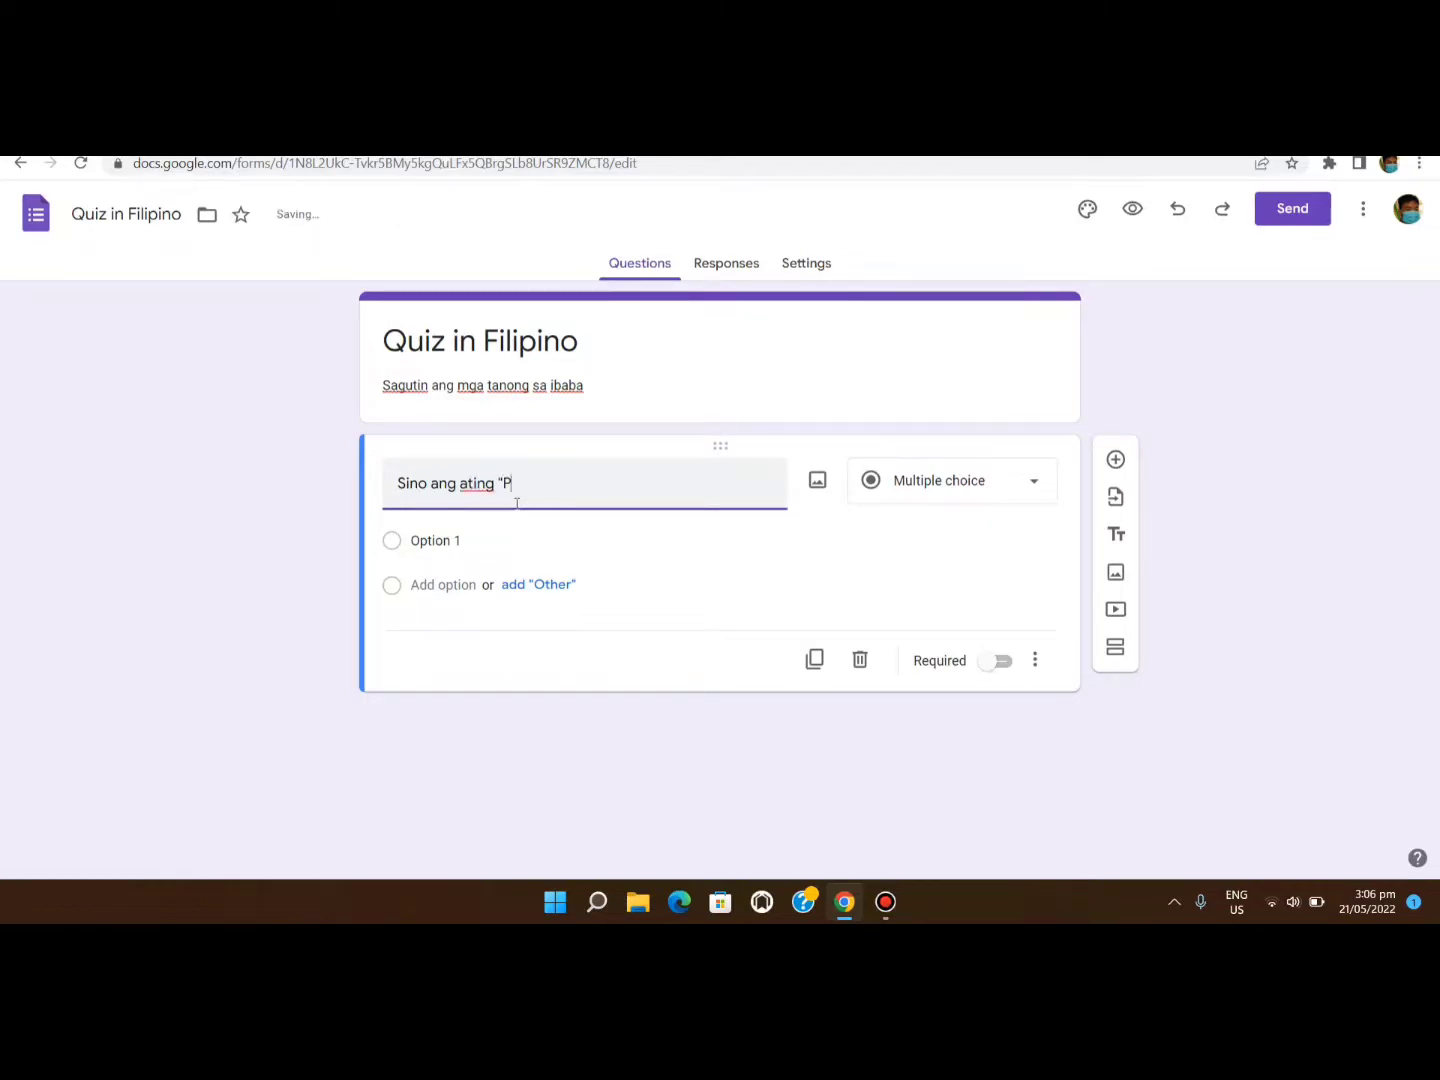
{"action": "type", "text": "ambansang Bayab"}
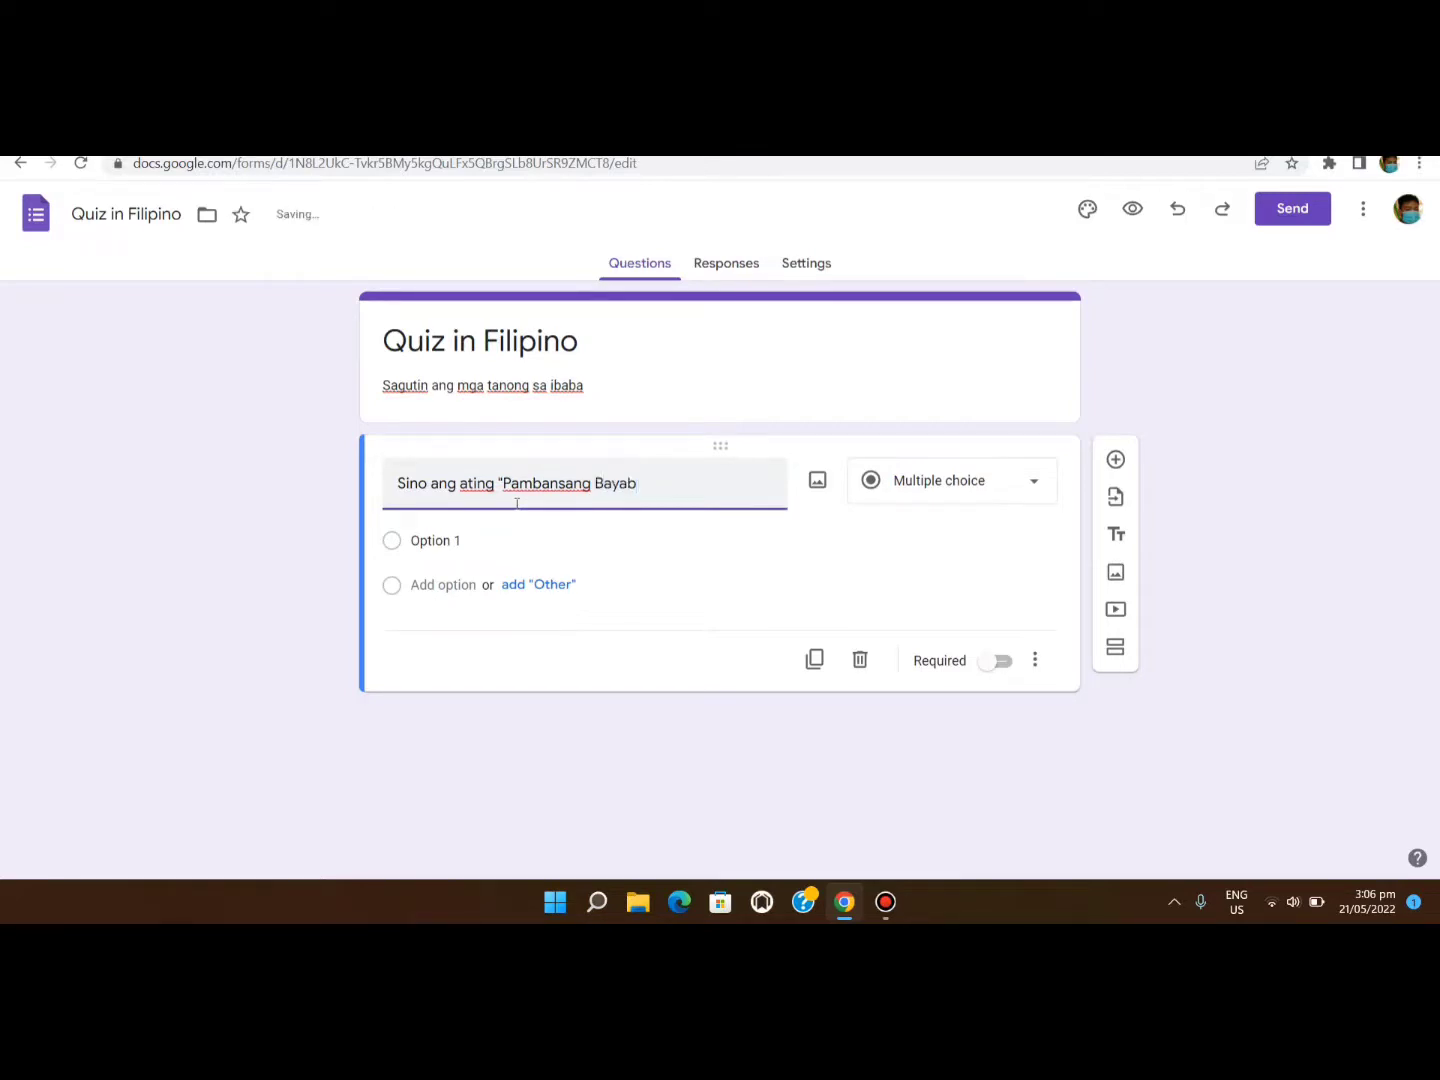
{"action": "key", "text": "BackSpace"}
{"action": "type", "text": "ni\"?"}
{"action": "left_click", "coordinate": [942, 496]}
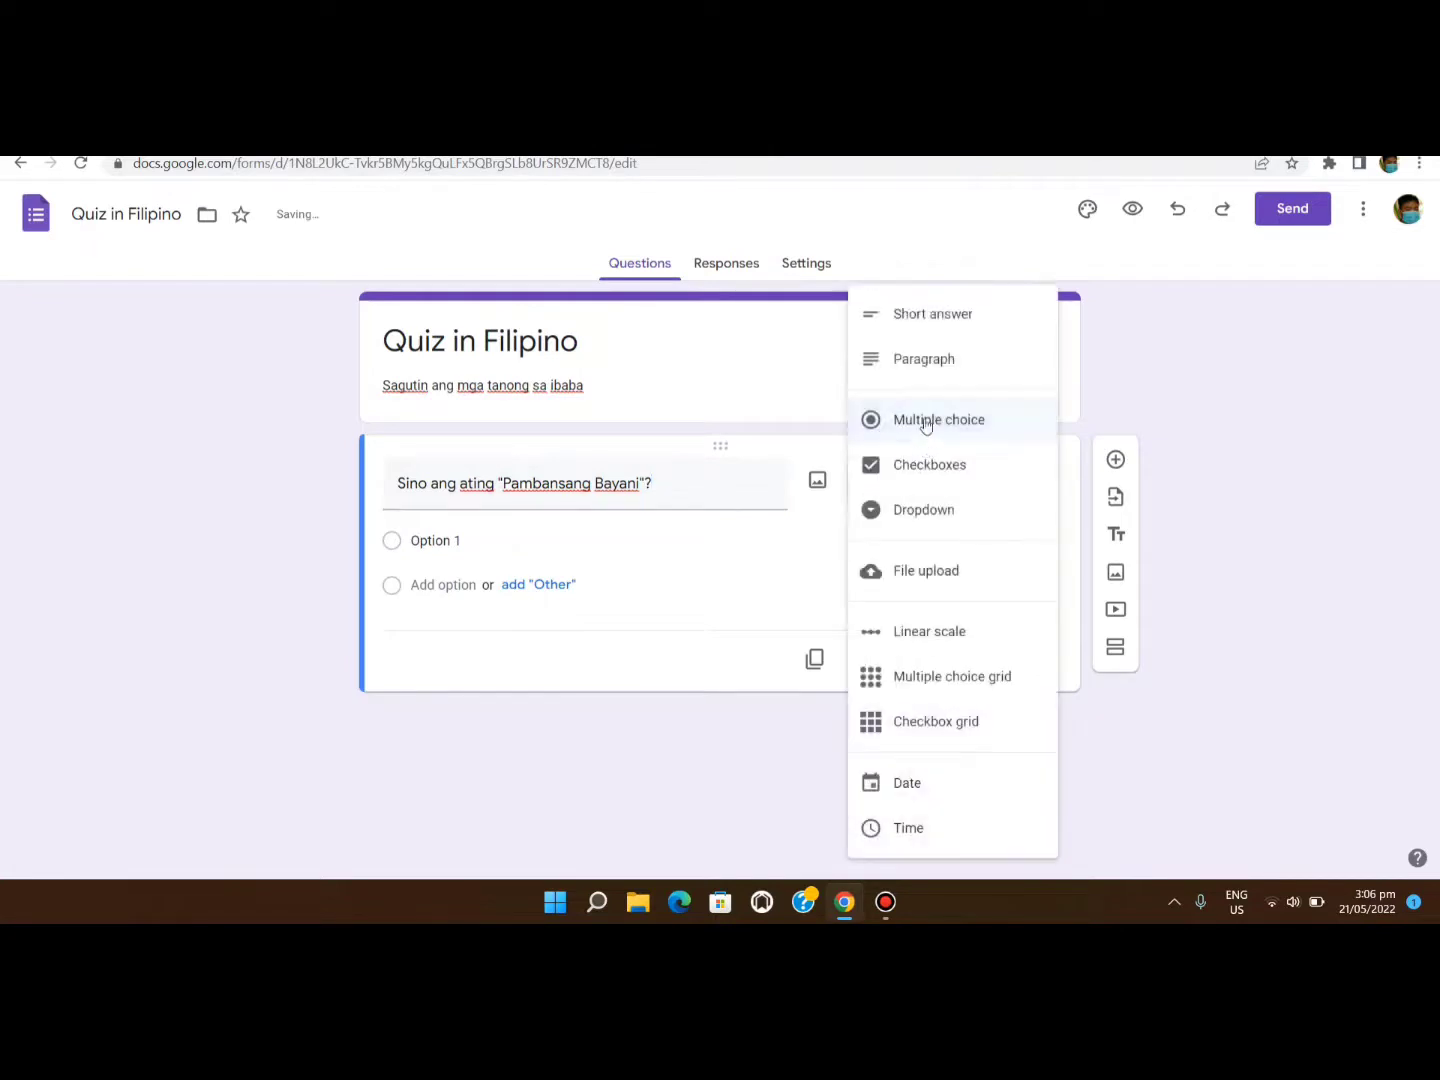
{"action": "left_click", "coordinate": [925, 420]}
{"action": "left_click", "coordinate": [1000, 662]}
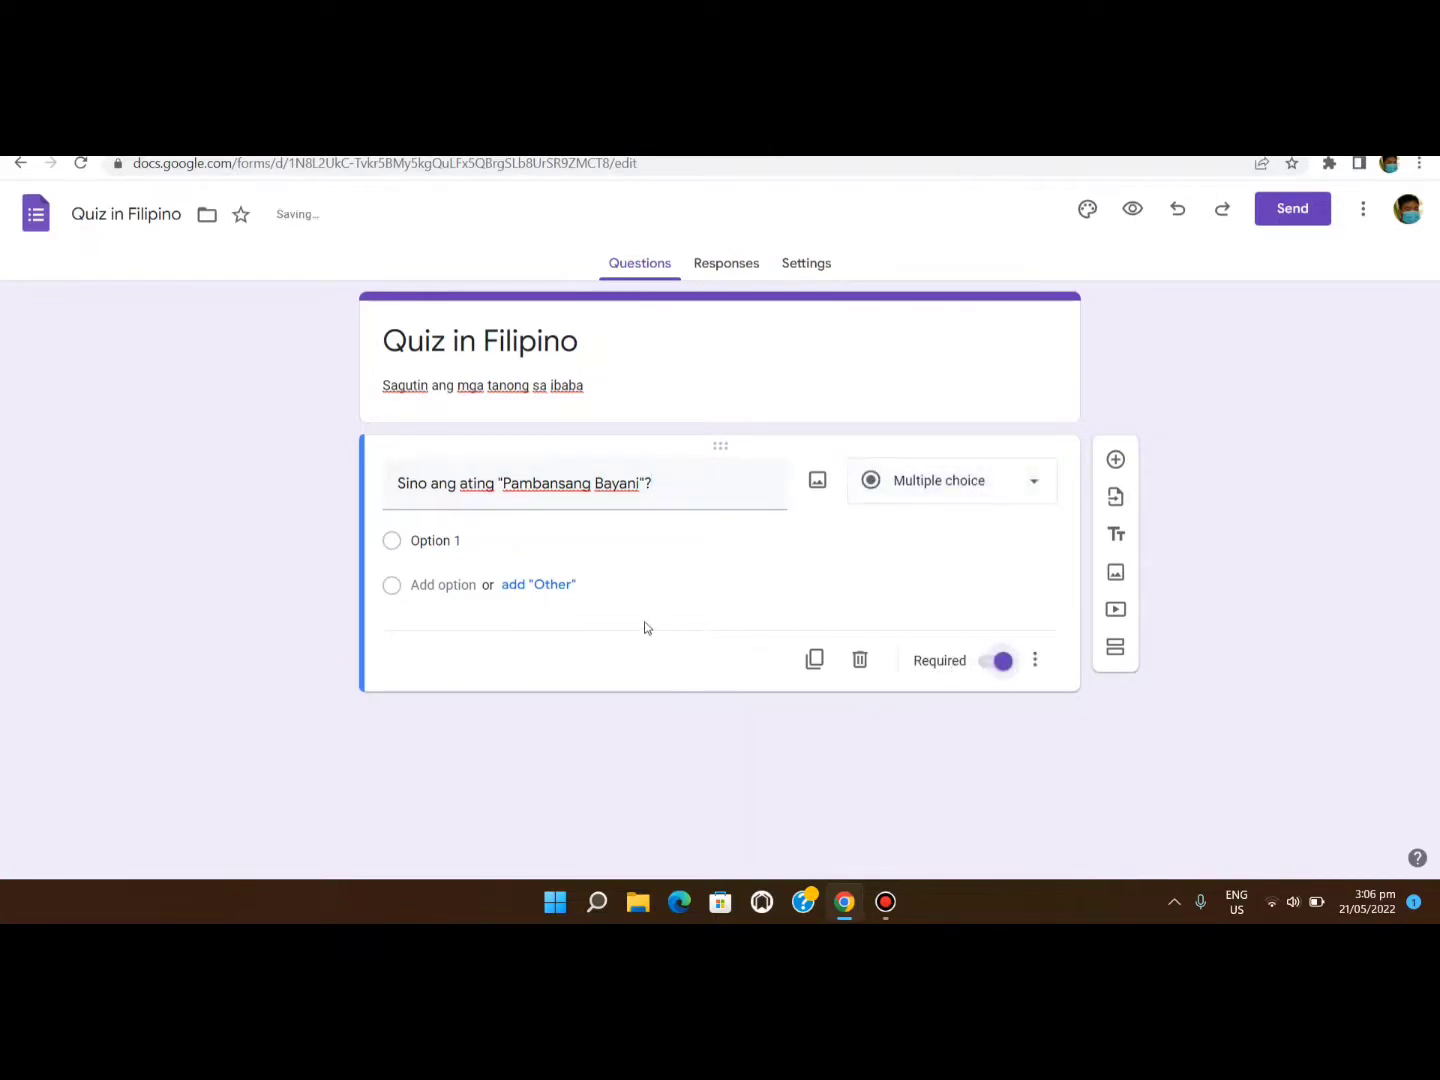
Fill in the choices Jose Laurel, Jose Diaz, Jose Rizal and Jose Diosdado.
{"action": "left_click", "coordinate": [436, 543]}
{"action": "type", "text": "J"}
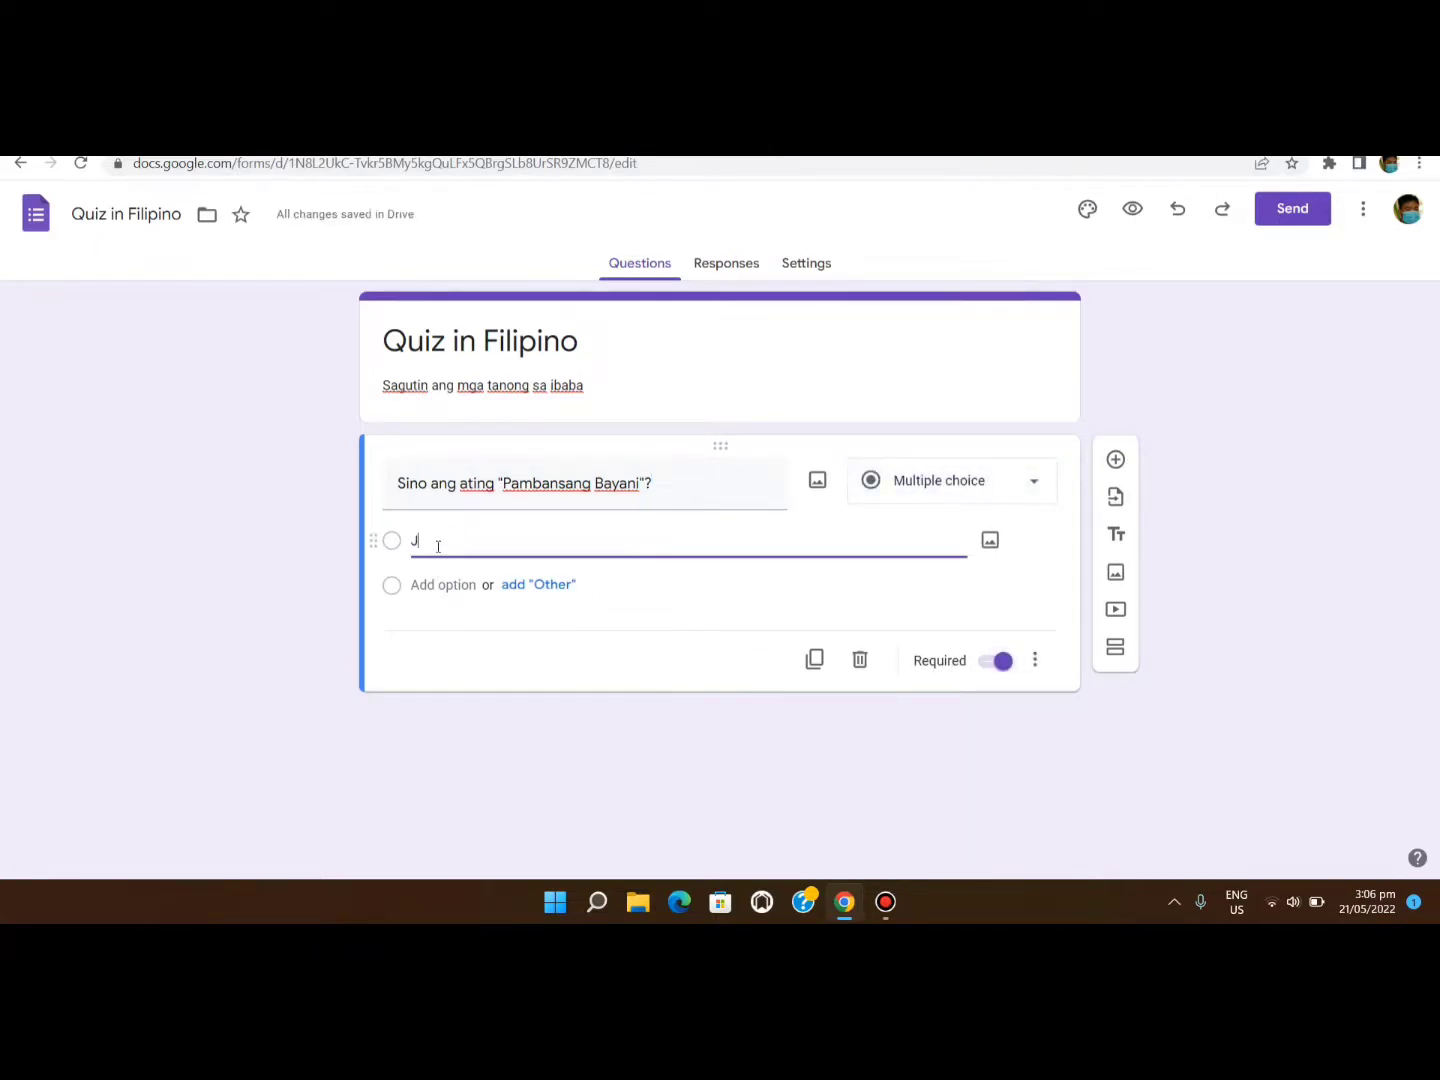
{"action": "type", "text": "ose Laurel"}
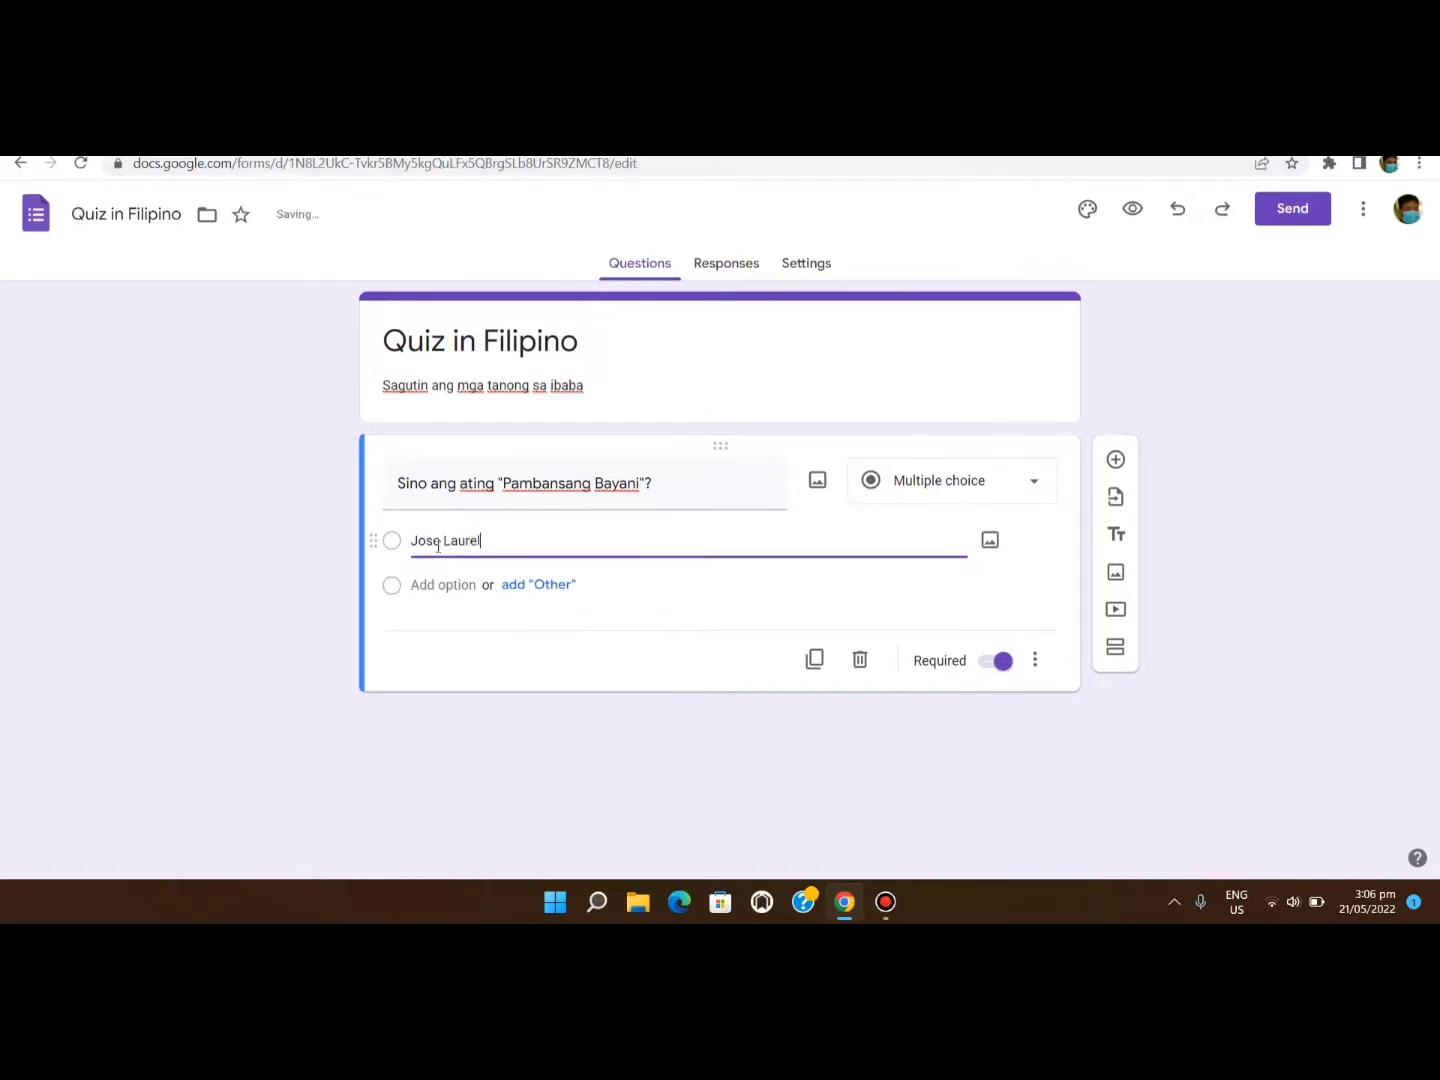
{"action": "left_click", "coordinate": [444, 586]}
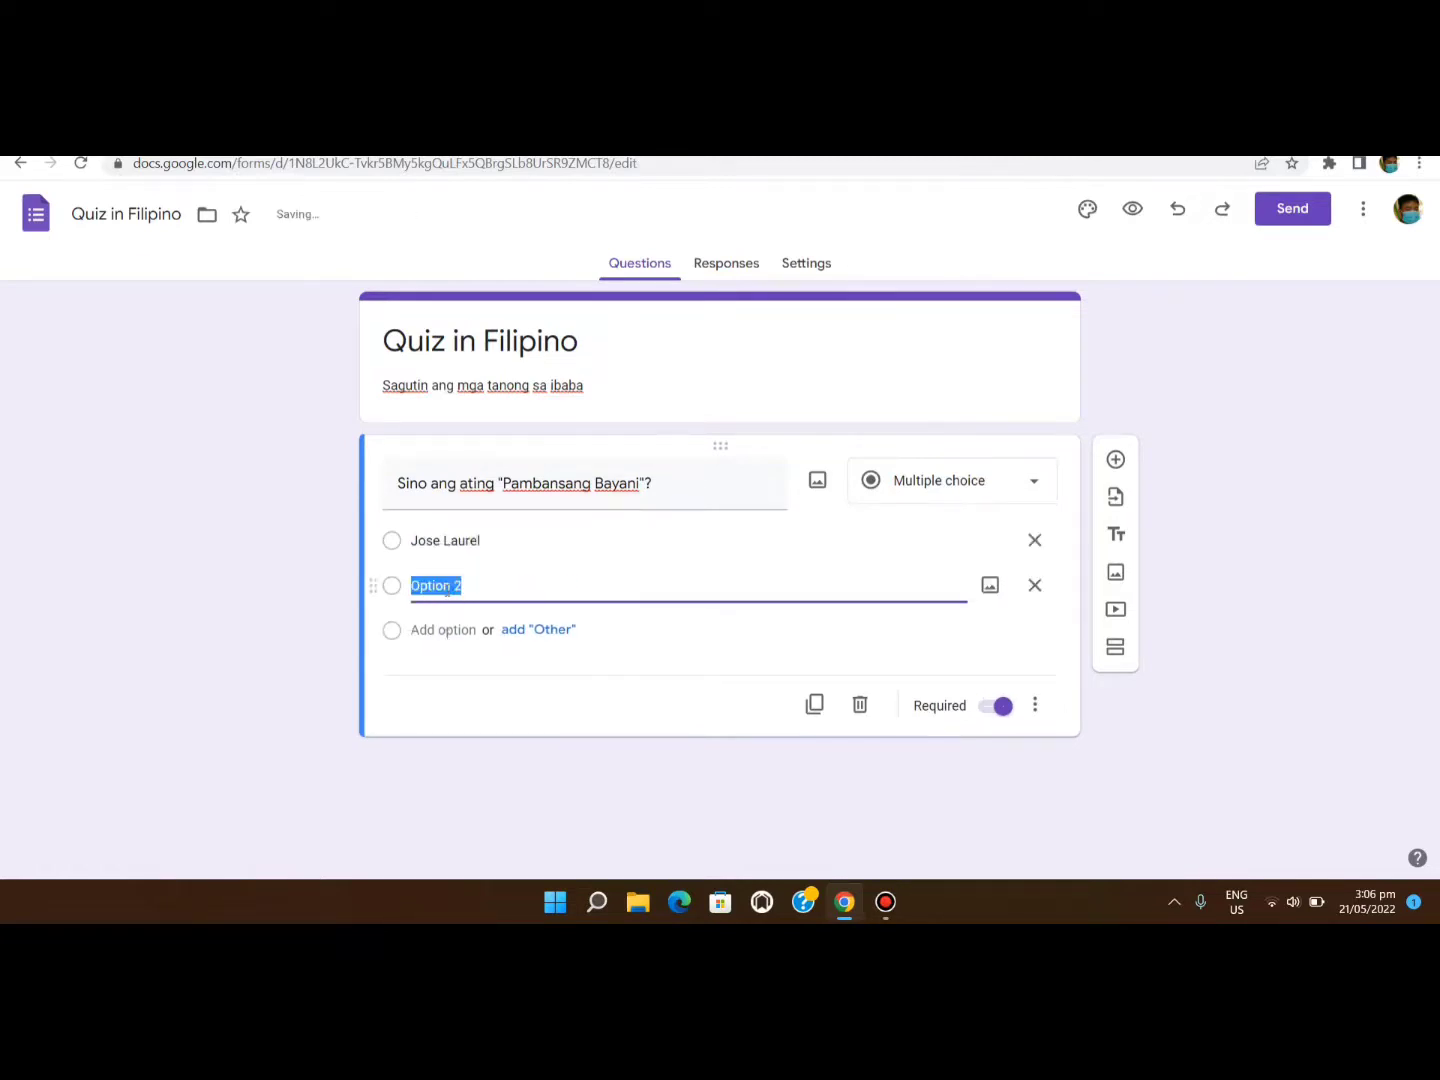
{"action": "type", "text": "Jose Do"}
{"action": "type", "text": "z"}
{"action": "key", "text": "BackSpace"}
{"action": "key", "text": "BackSpace"}
{"action": "type", "text": "iaz"}
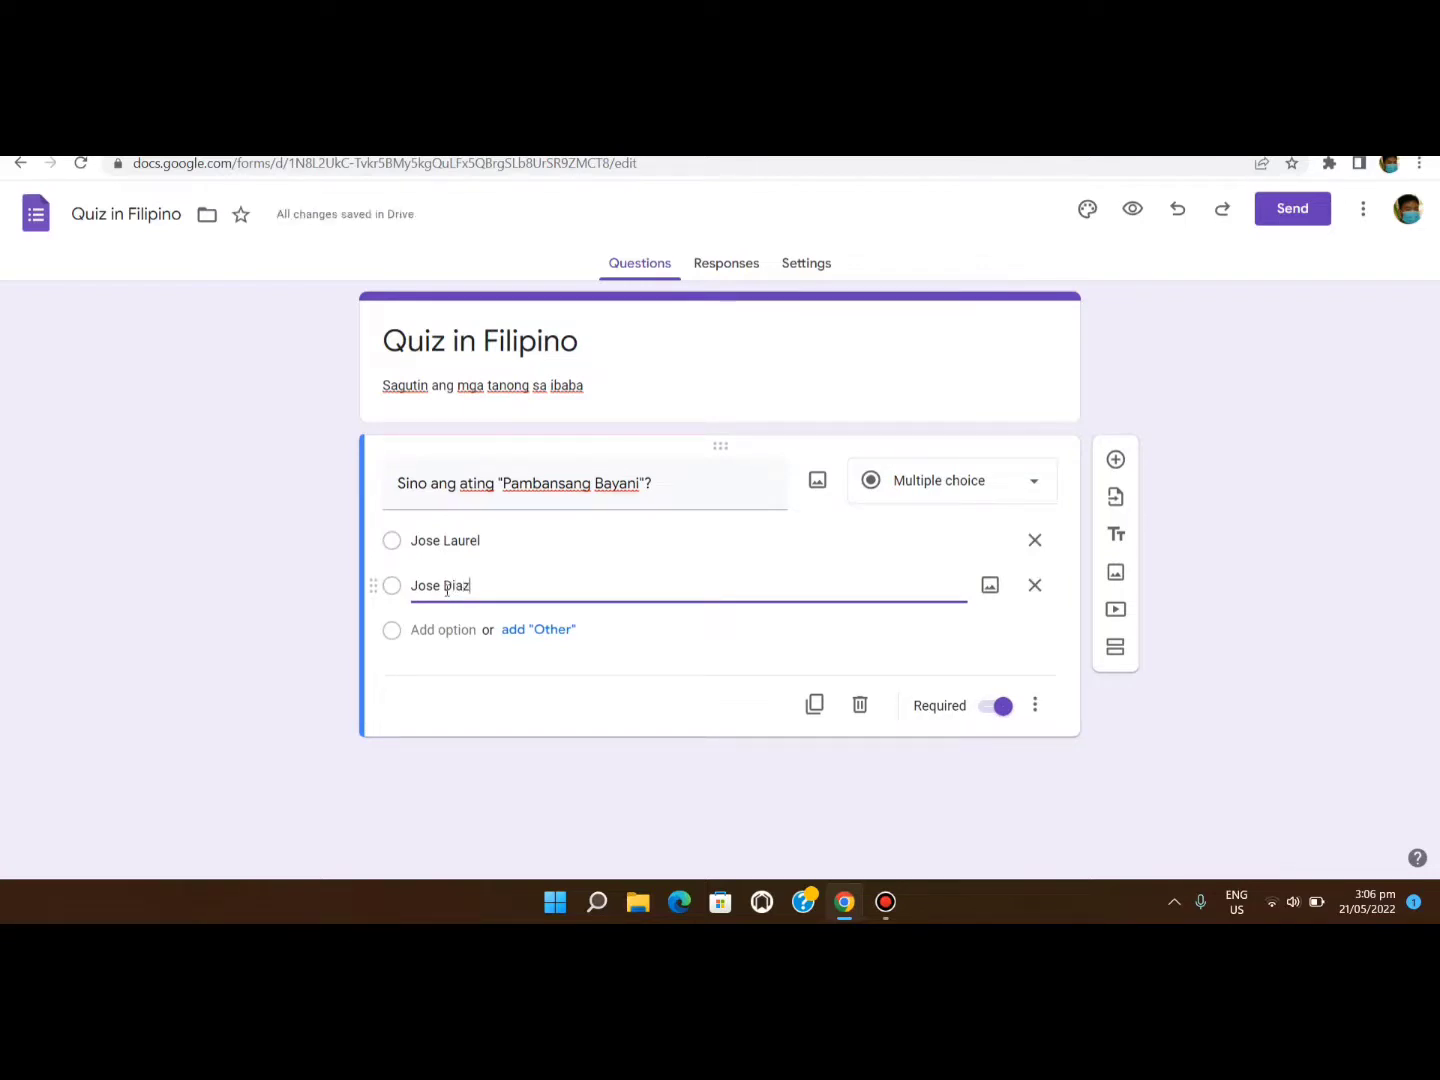
{"action": "left_click", "coordinate": [444, 630]}
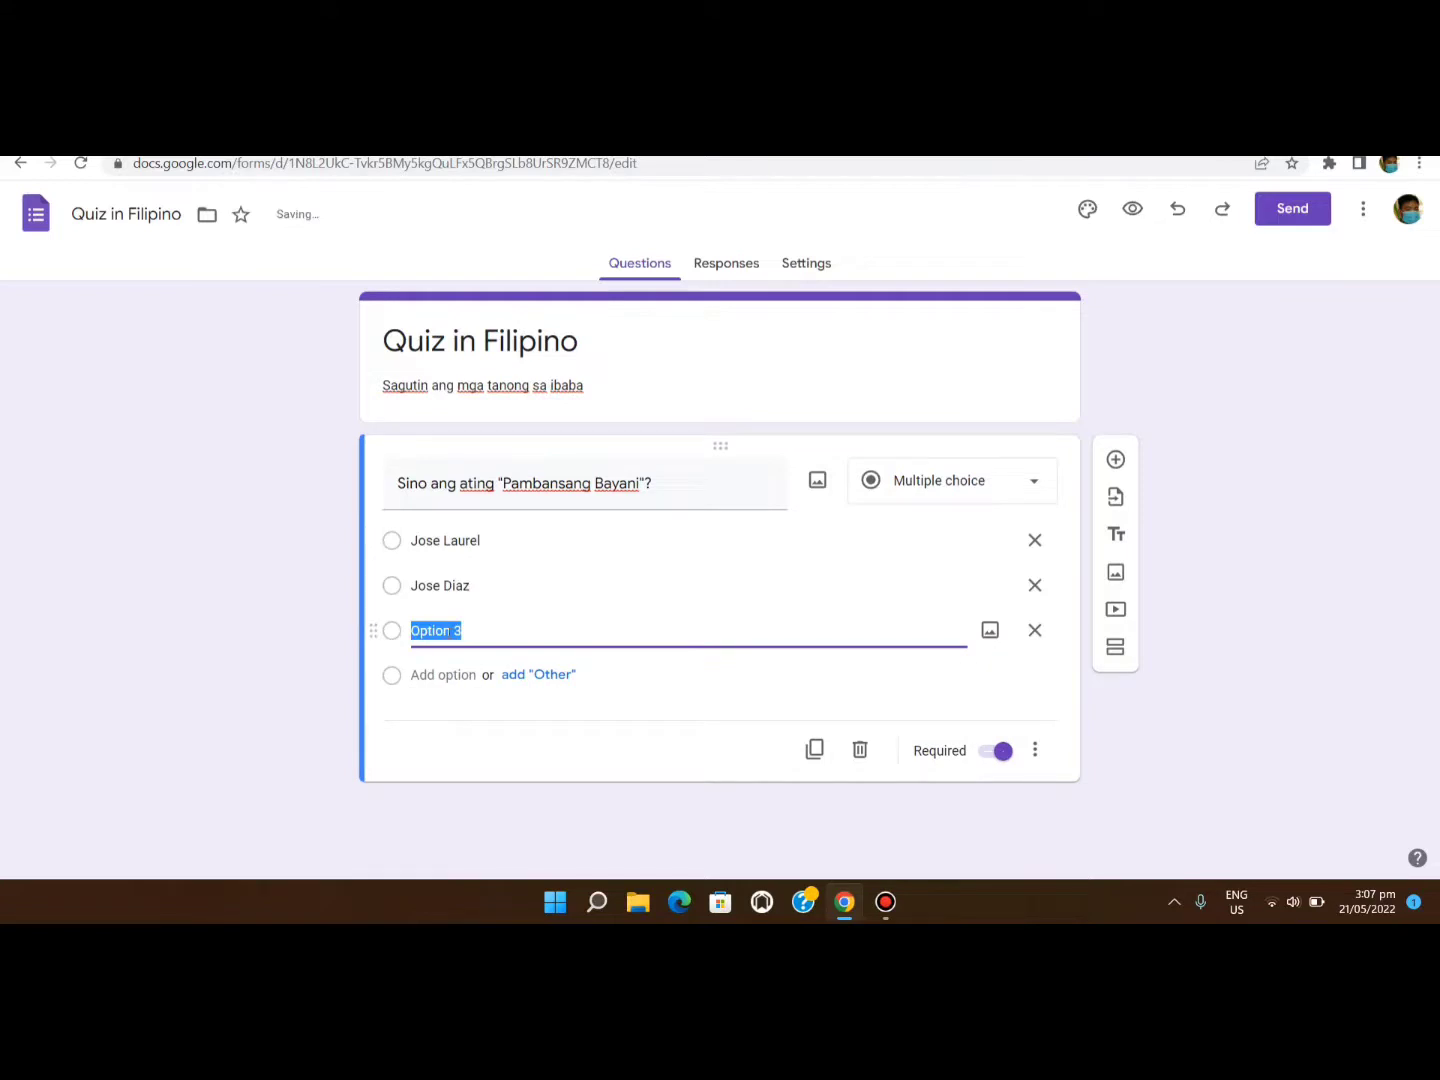
{"action": "type", "text": "Jose Rizal"}
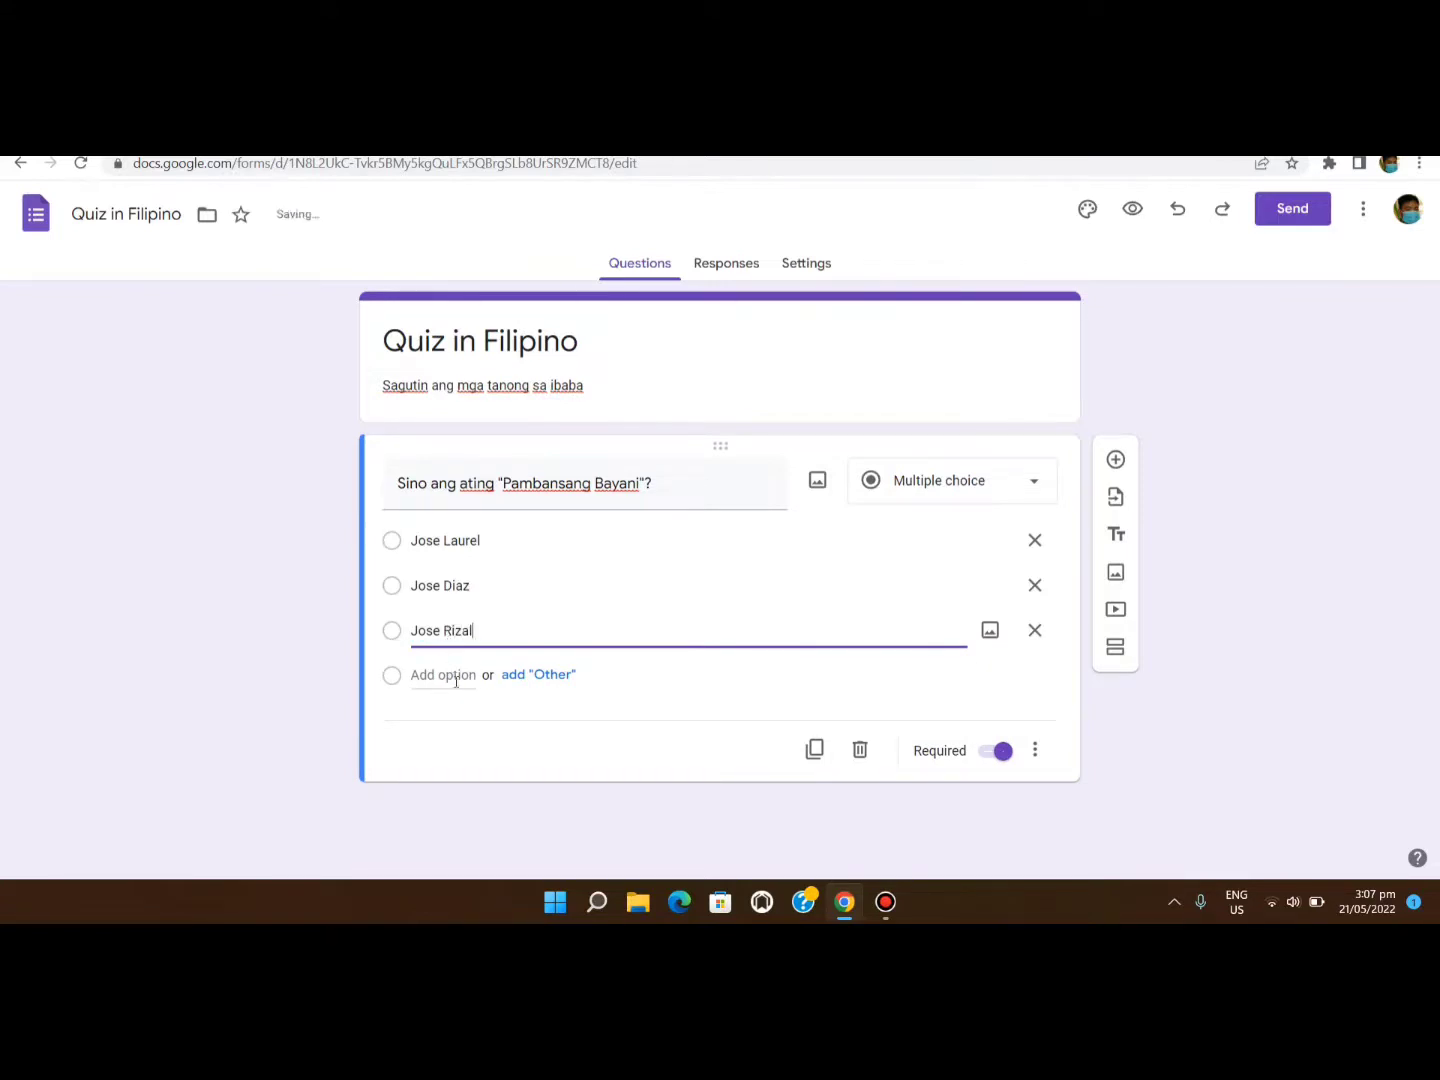
{"action": "left_click", "coordinate": [450, 675]}
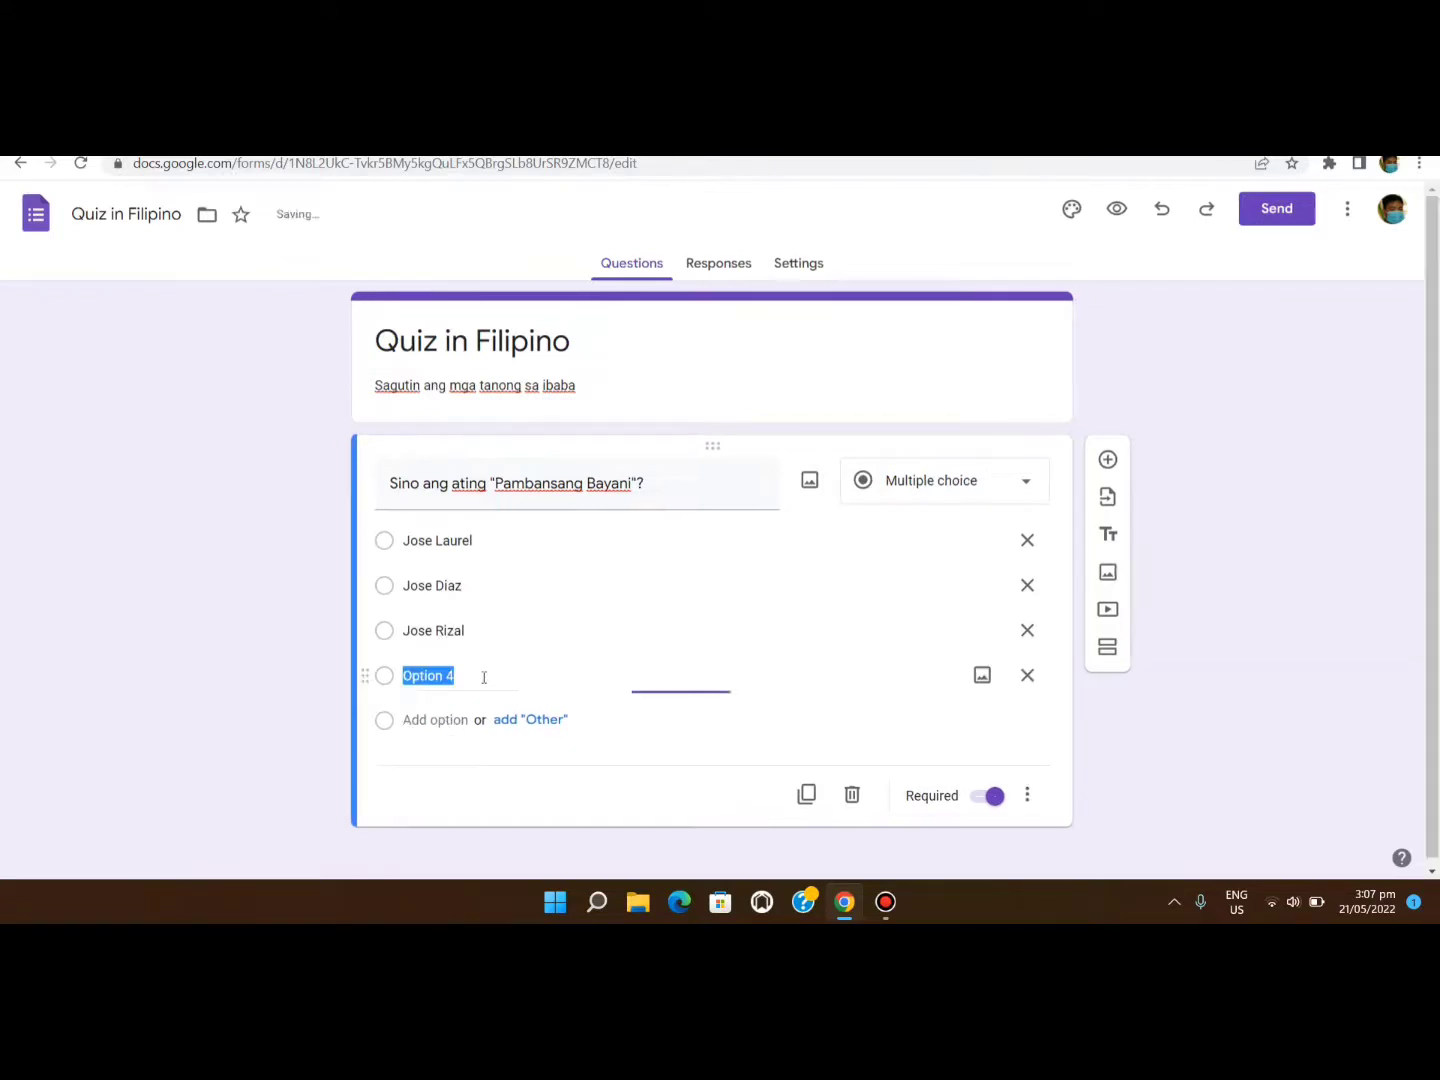
{"action": "type", "text": "Jose"}
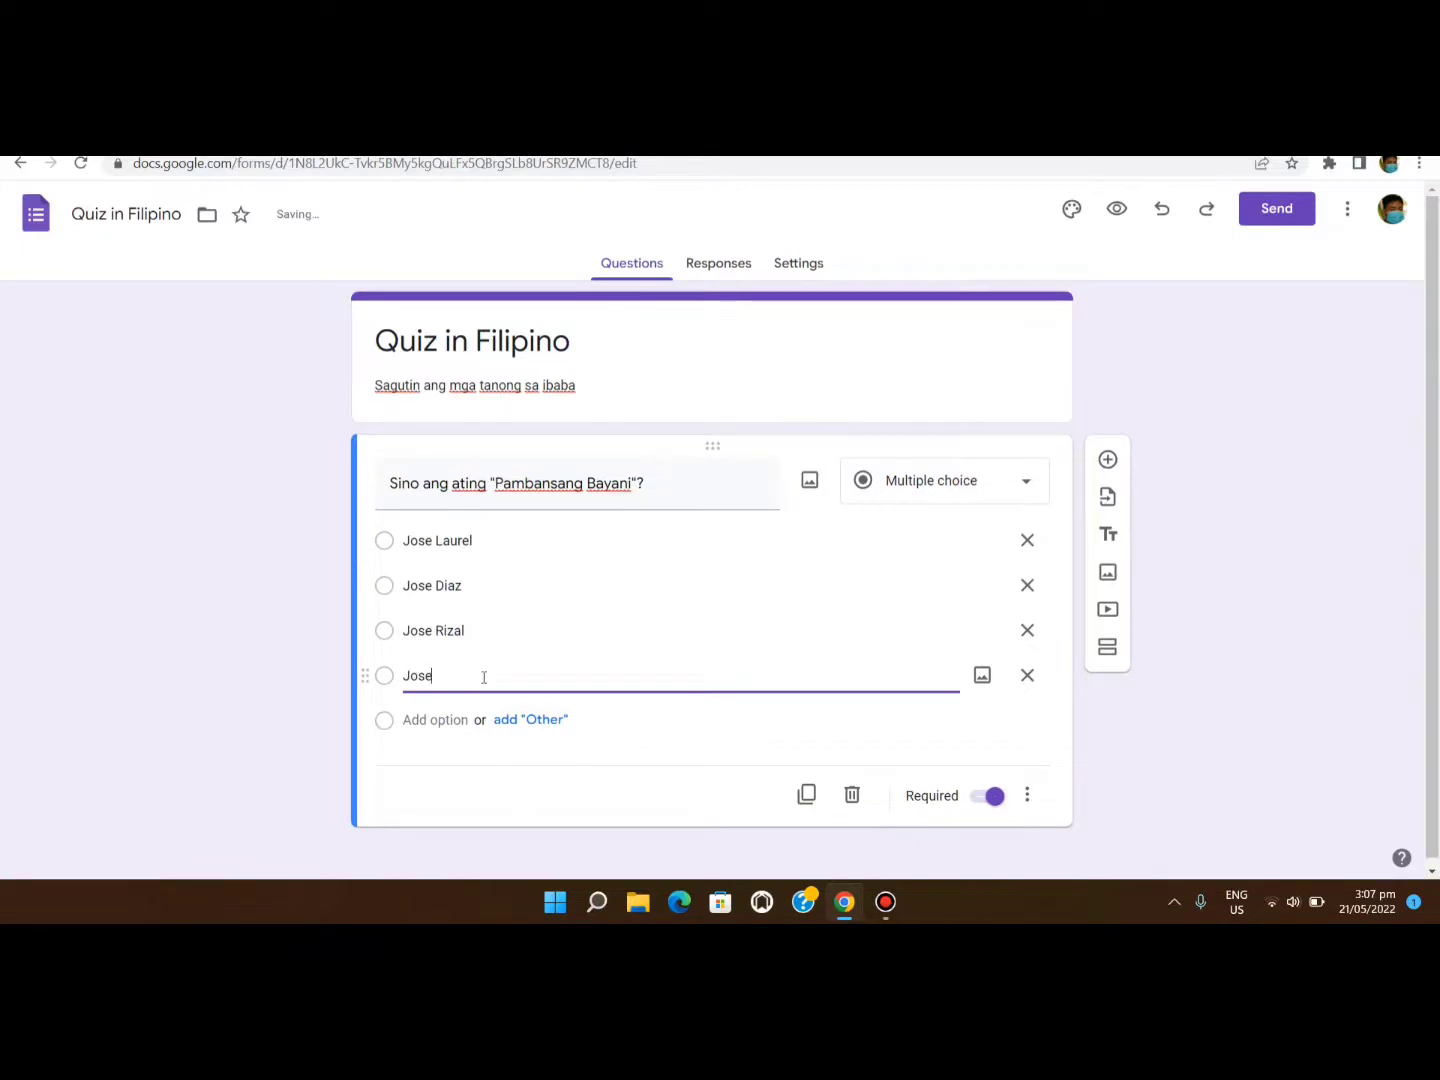
{"action": "type", "text": " Diosdado"}
{"action": "left_click", "coordinate": [520, 798]}
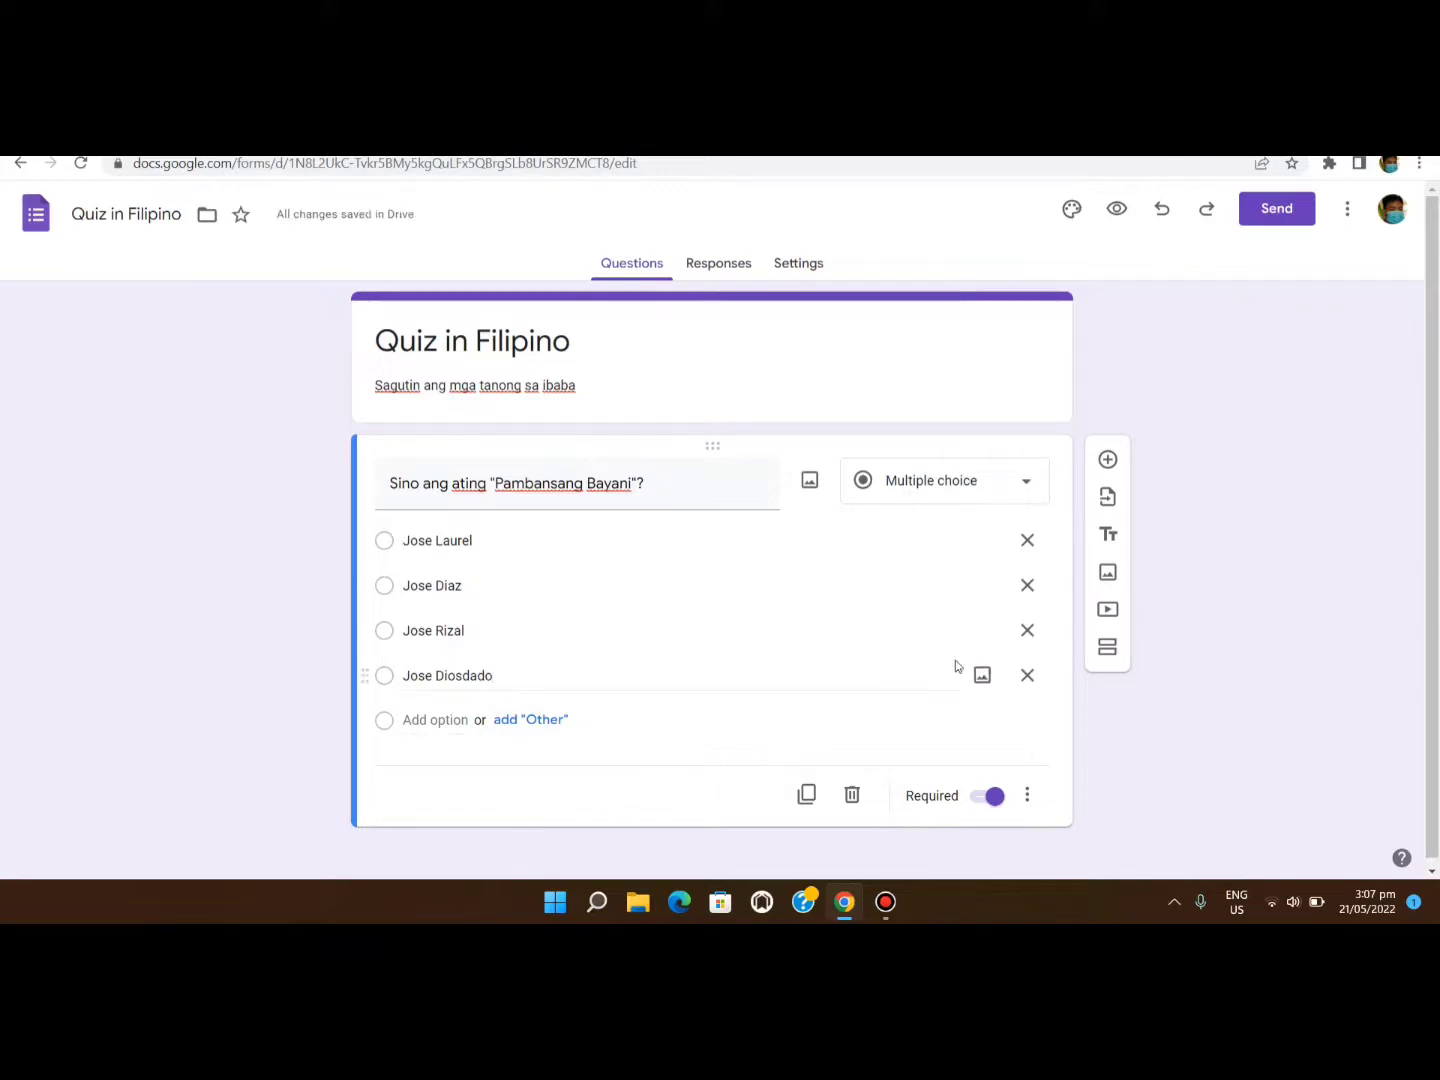
{"action": "left_click", "coordinate": [1107, 462]}
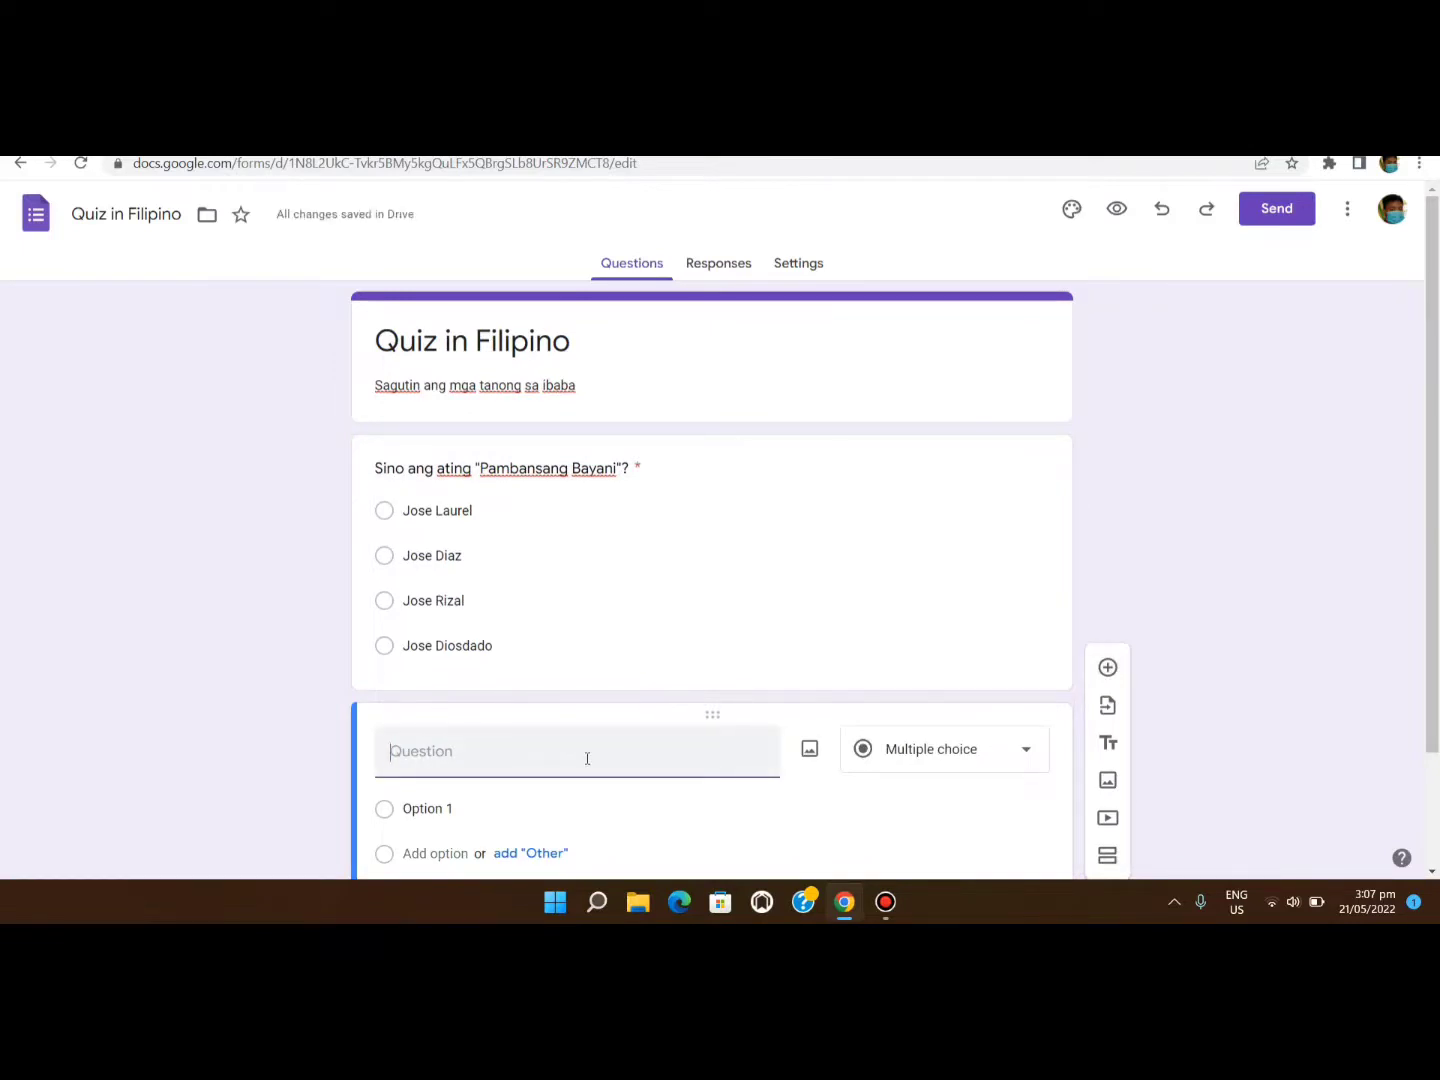
Type the second question 'Ano ang ating wika dito sa Pinas?'.
{"action": "type", "text": "Ano ang ating"}
{"action": "scroll", "coordinate": [610, 755], "scroll_direction": "down", "scroll_amount": 1}
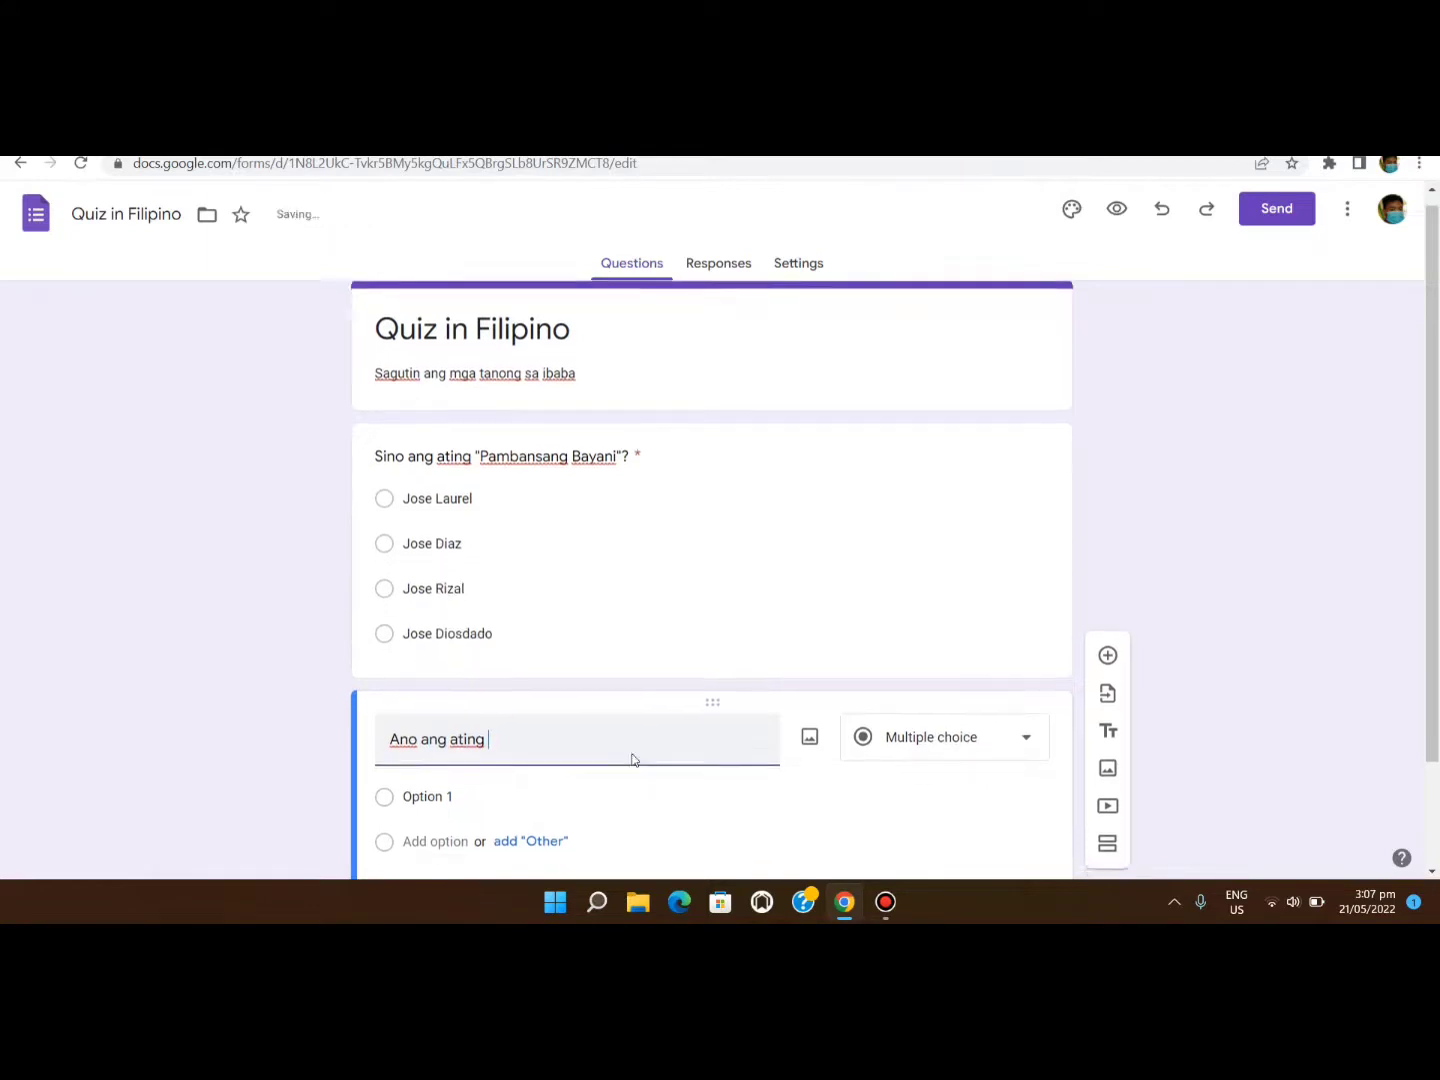
{"action": "type", "text": "wika "}
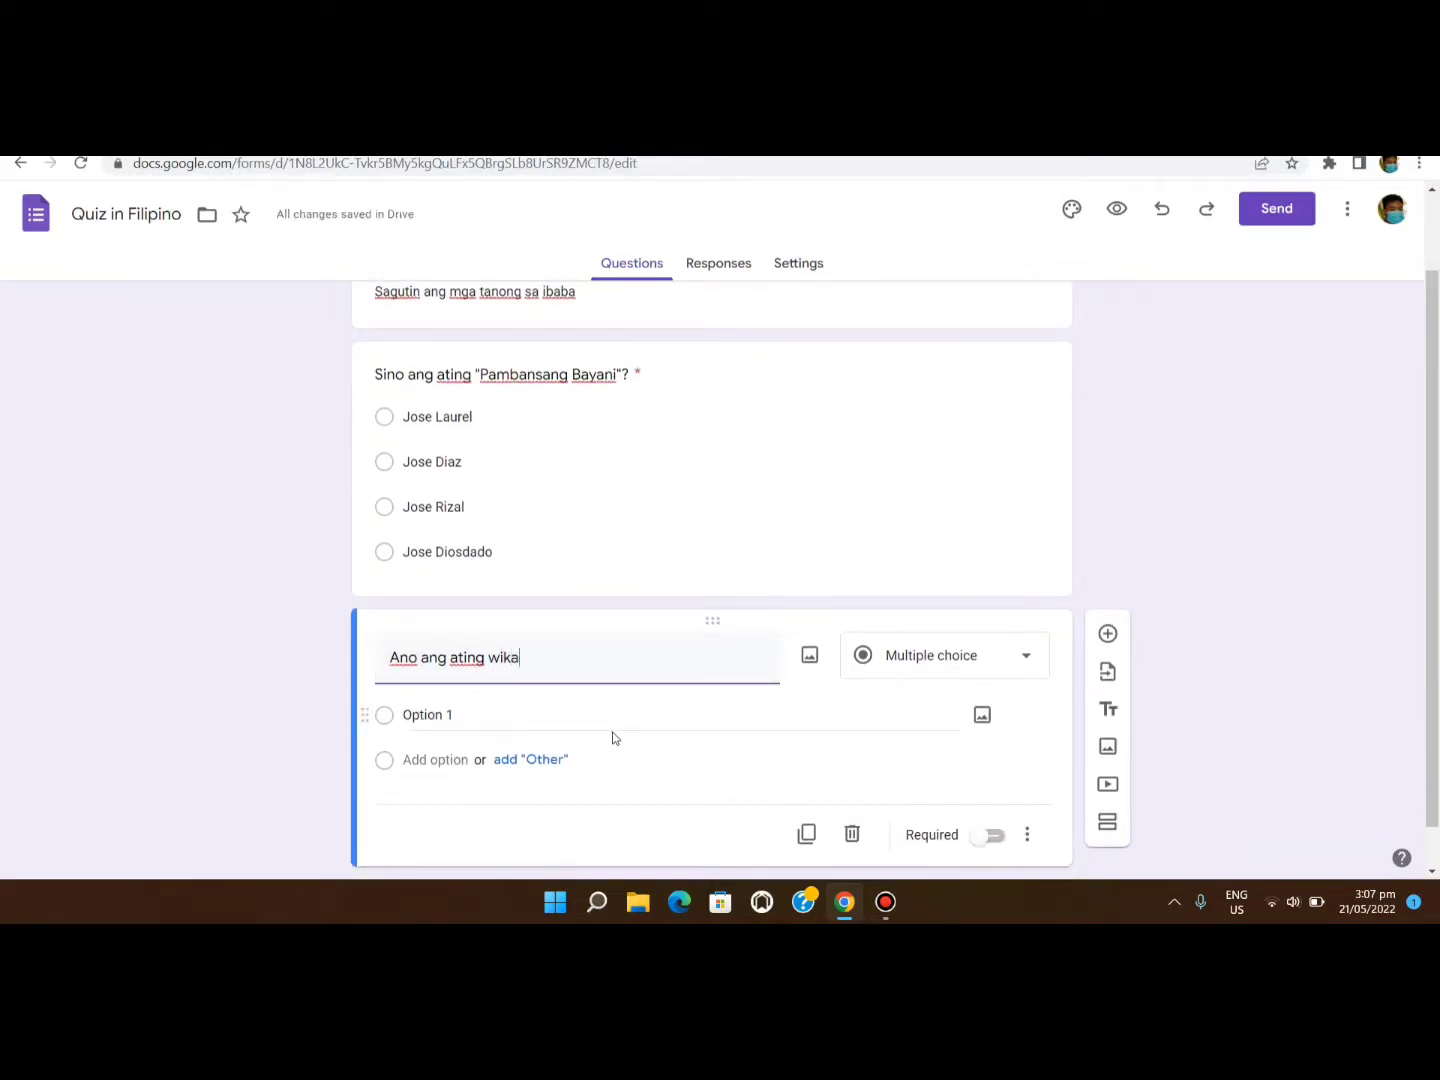
{"action": "type", "text": "dito s"}
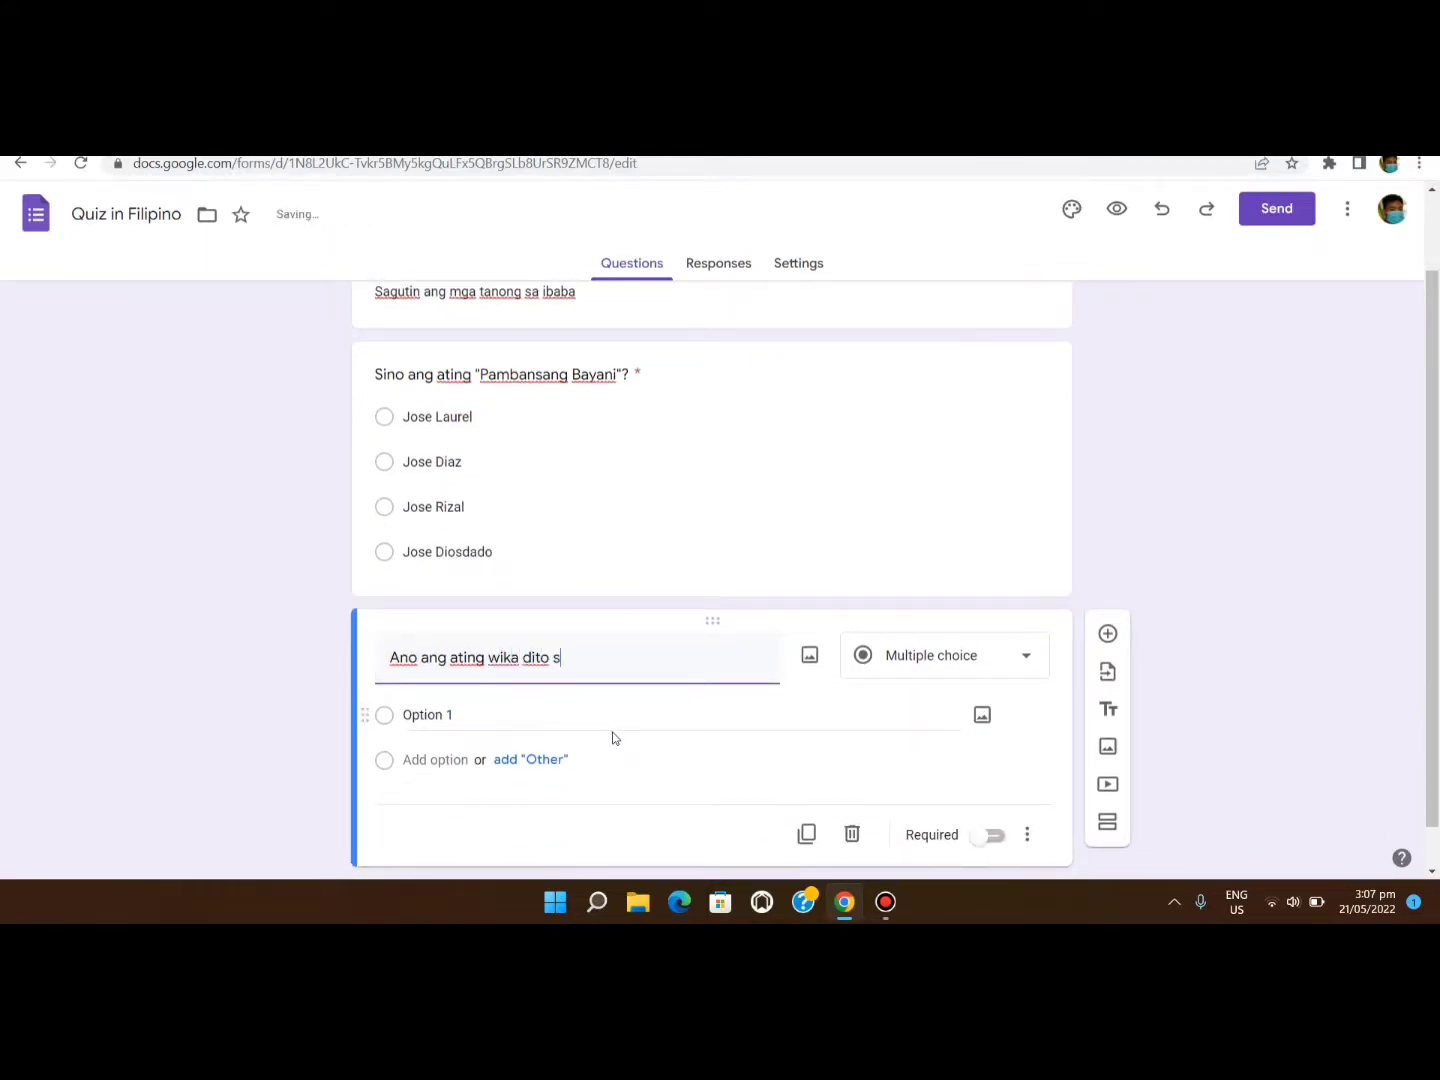
{"action": "type", "text": "a Pinas?"}
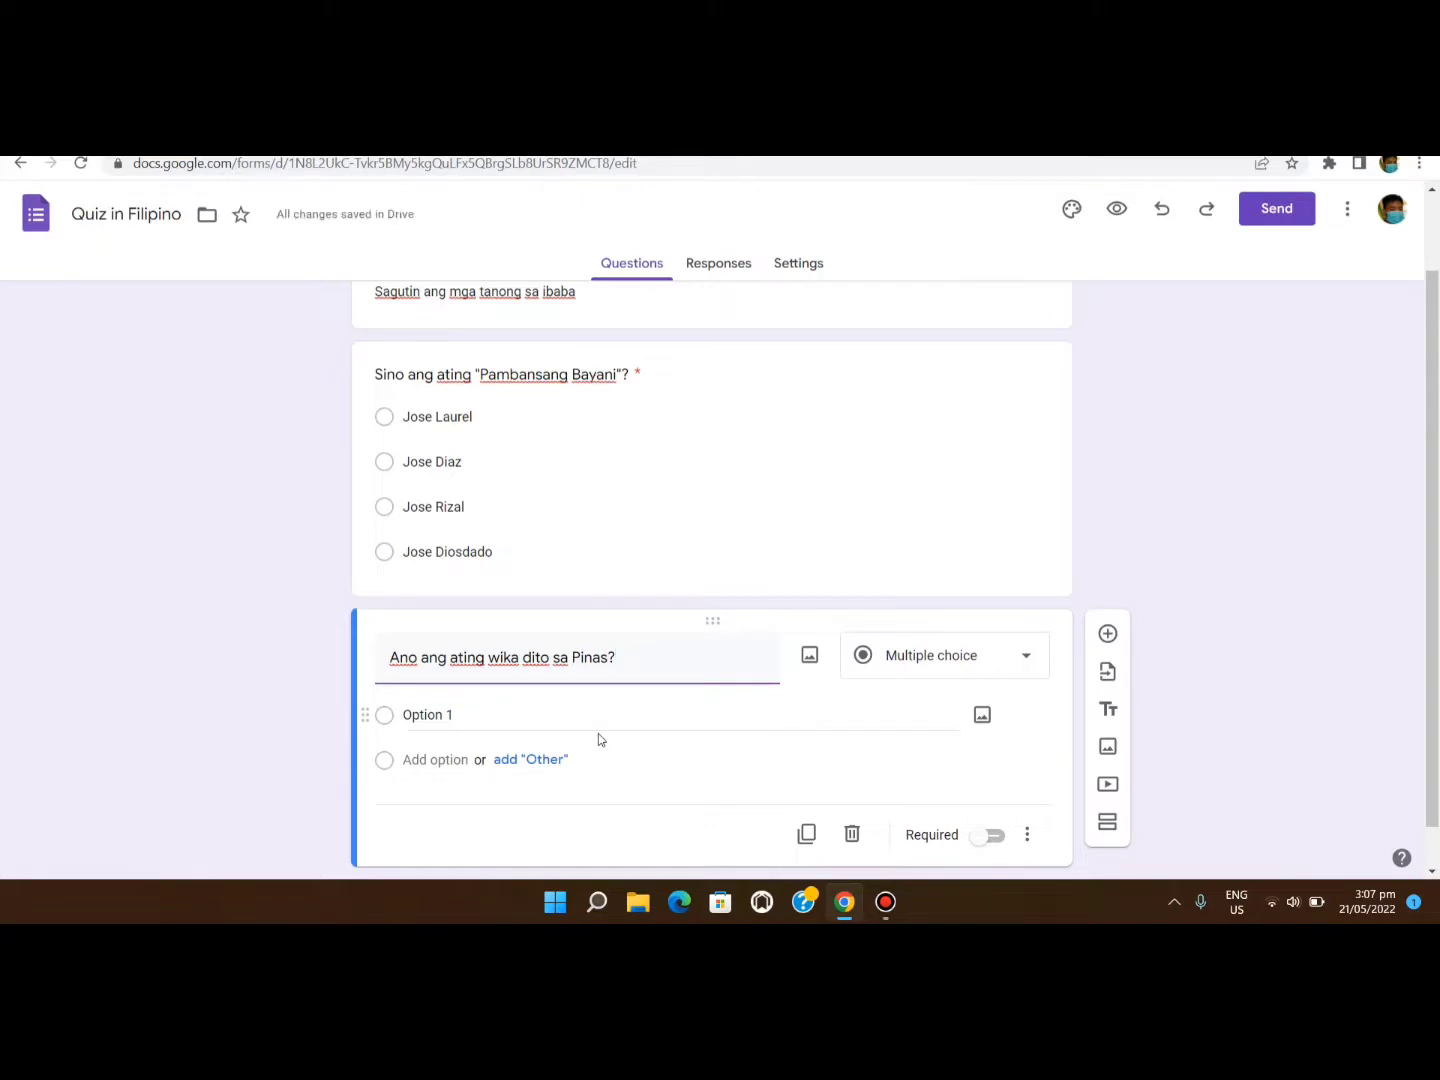
Add choices Filipino, Espanyol, British and Turkish, and mark the question required.
{"action": "left_click", "coordinate": [450, 716]}
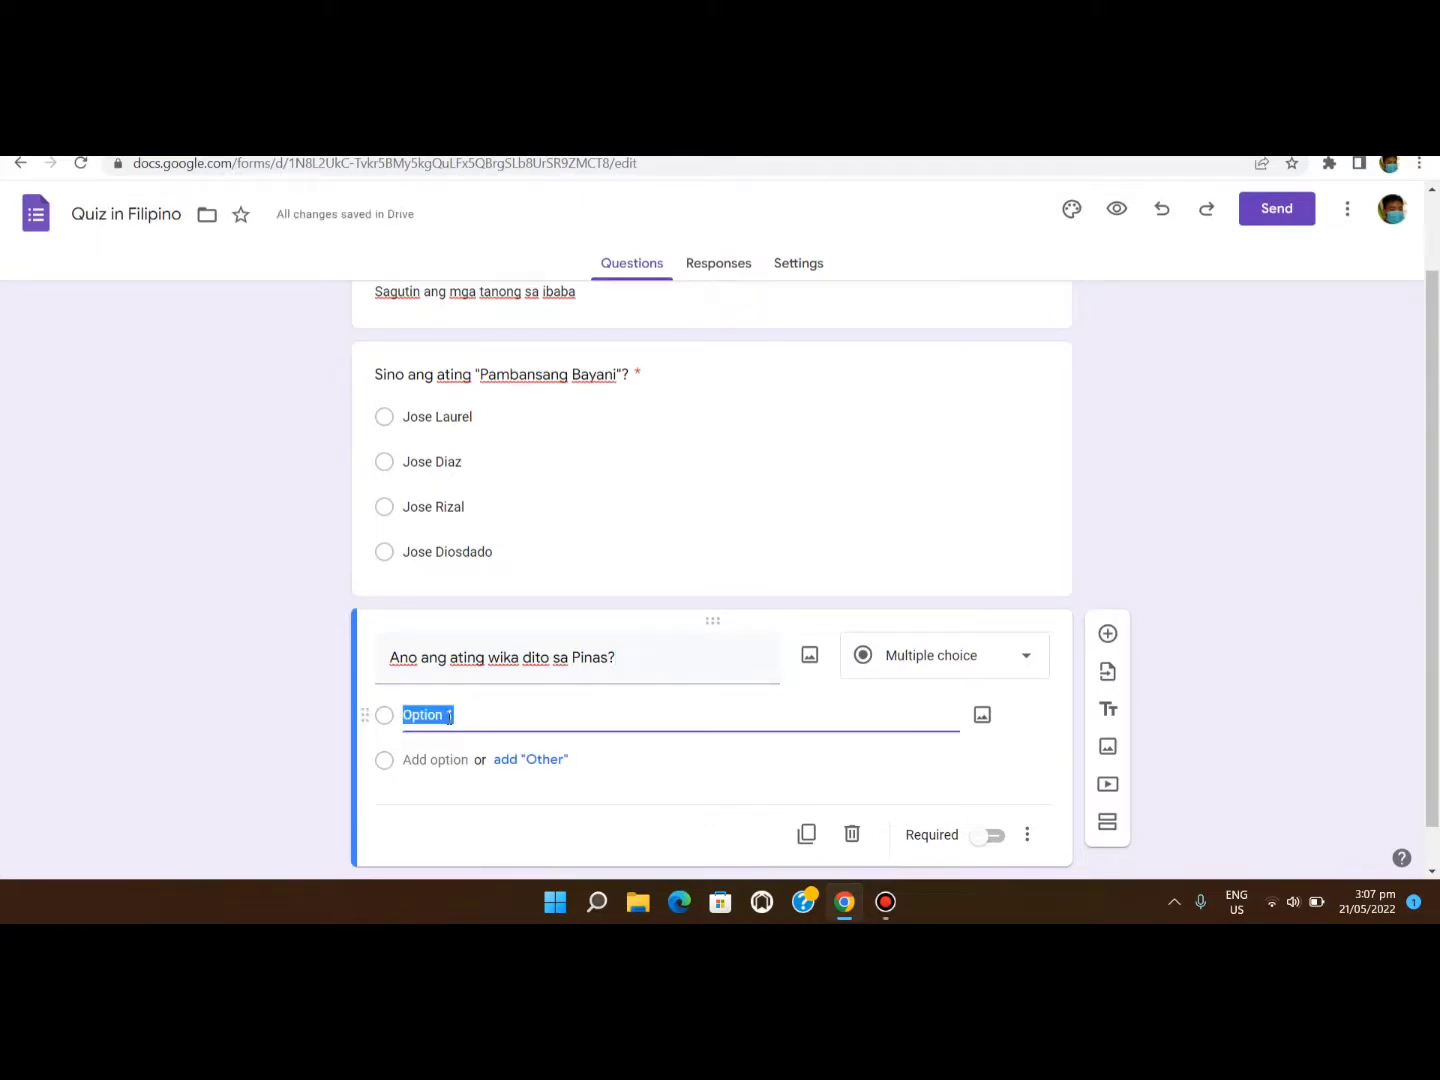
{"action": "type", "text": "Filipino"}
{"action": "left_click", "coordinate": [462, 761]}
{"action": "type", "text": "Es"}
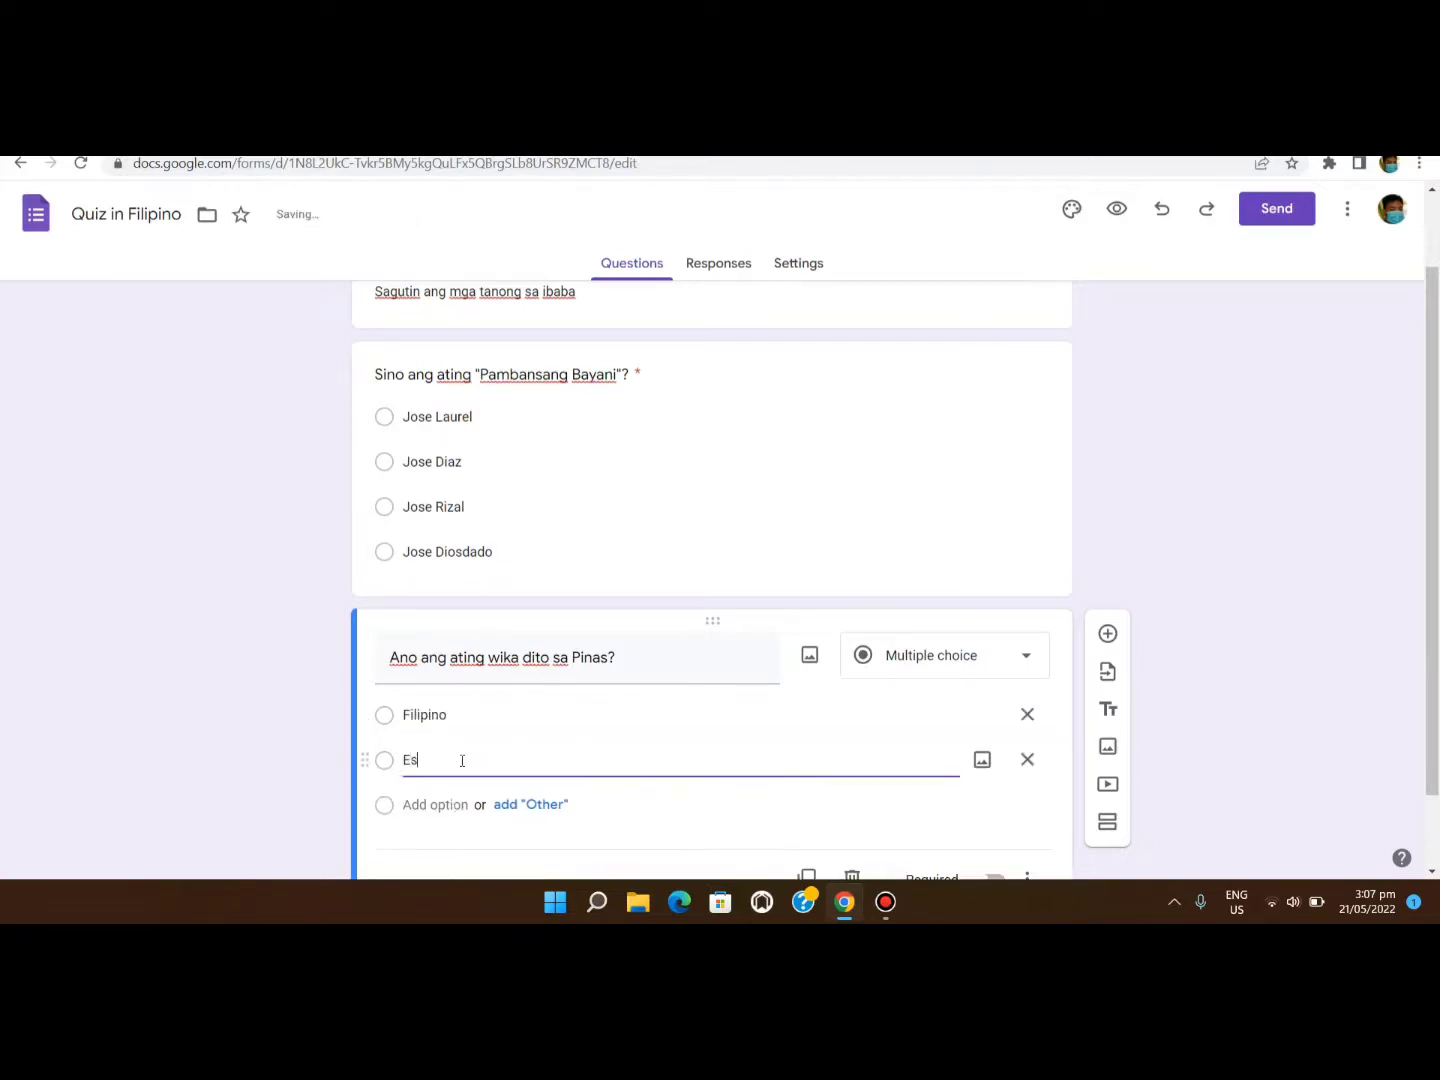
{"action": "type", "text": "panyol"}
{"action": "left_click", "coordinate": [445, 806]}
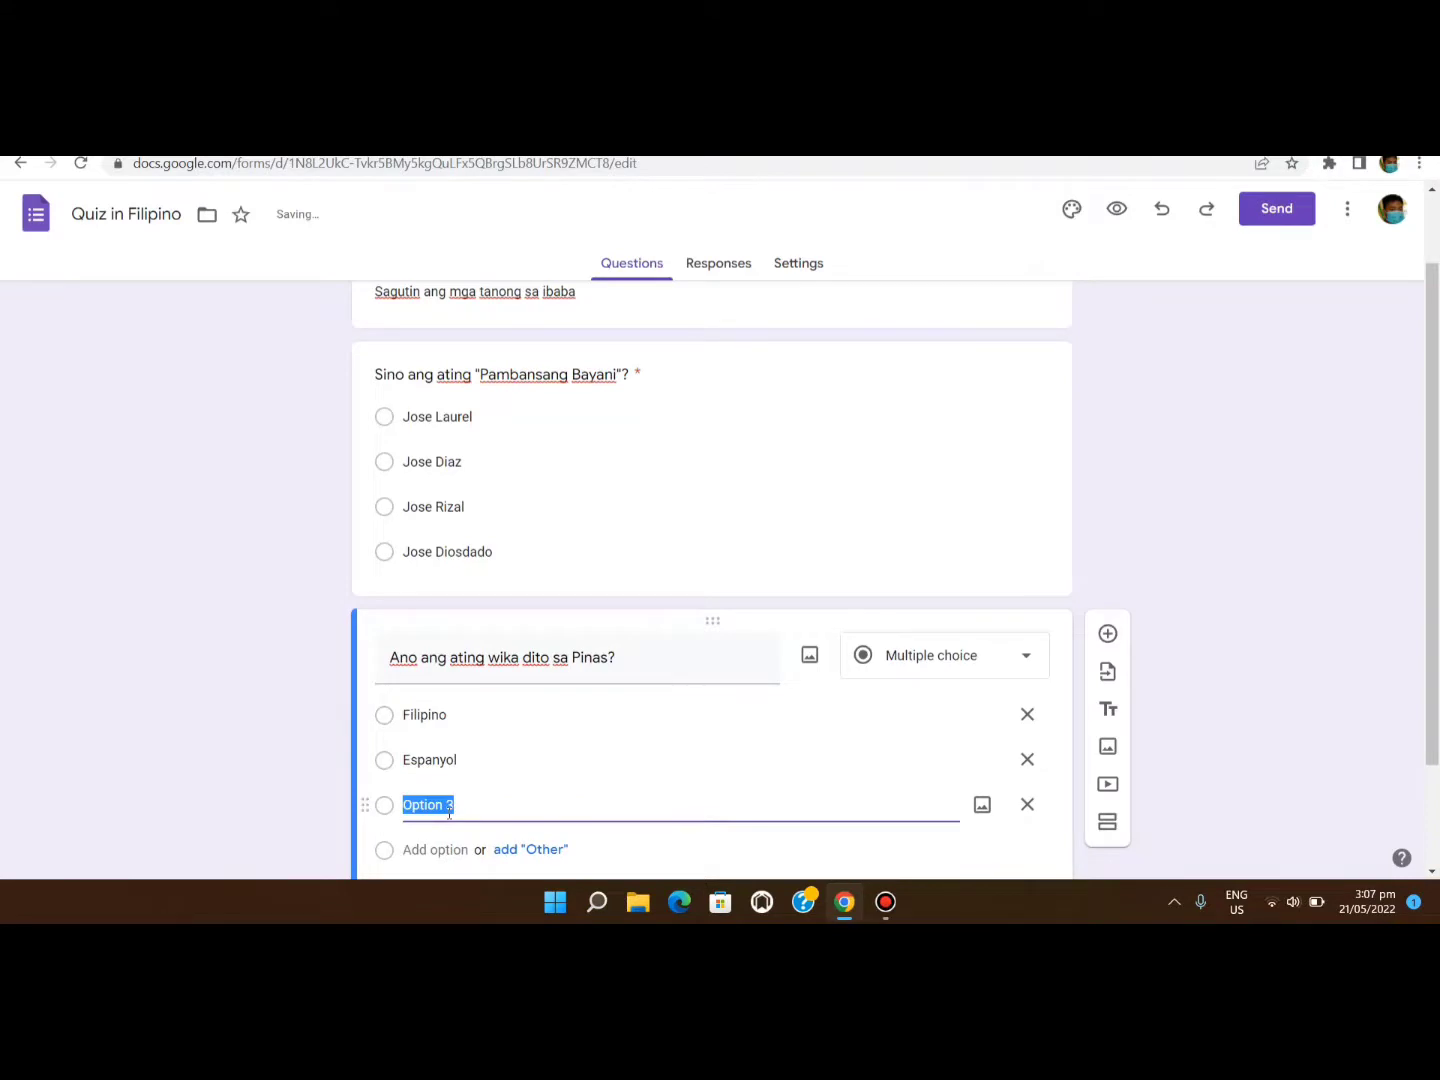
{"action": "type", "text": "Bri"}
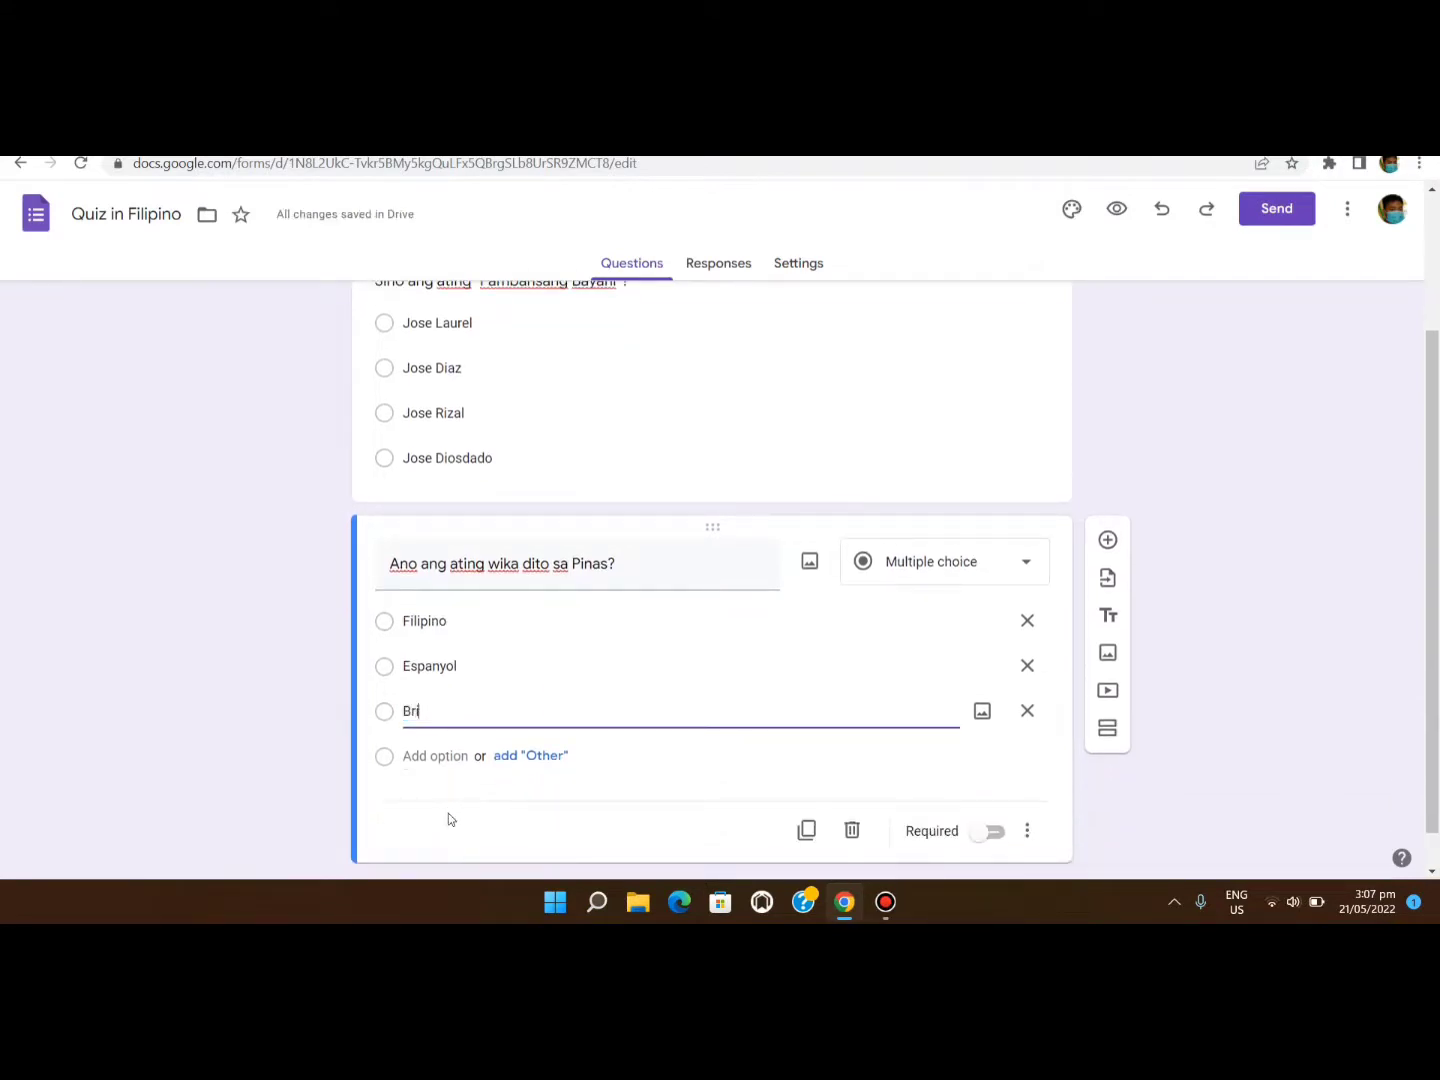
{"action": "type", "text": "tish"}
{"action": "left_click", "coordinate": [447, 757]}
{"action": "type", "text": "Tu"}
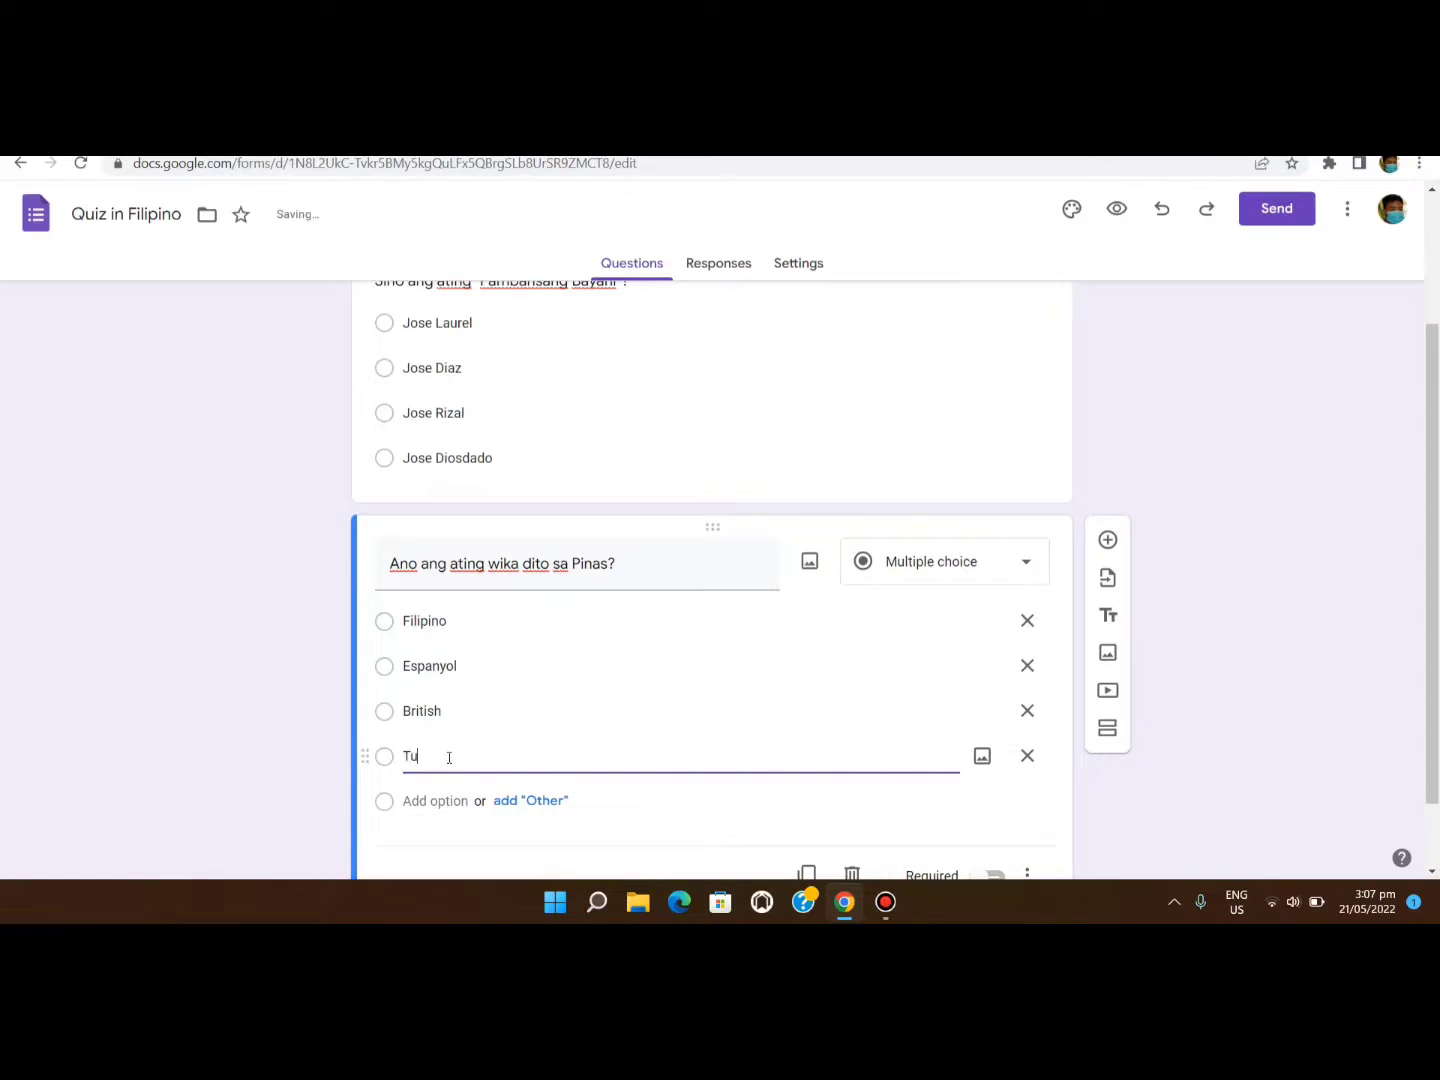
{"action": "type", "text": "rkish"}
{"action": "scroll", "coordinate": [596, 814], "scroll_direction": "down", "scroll_amount": 1}
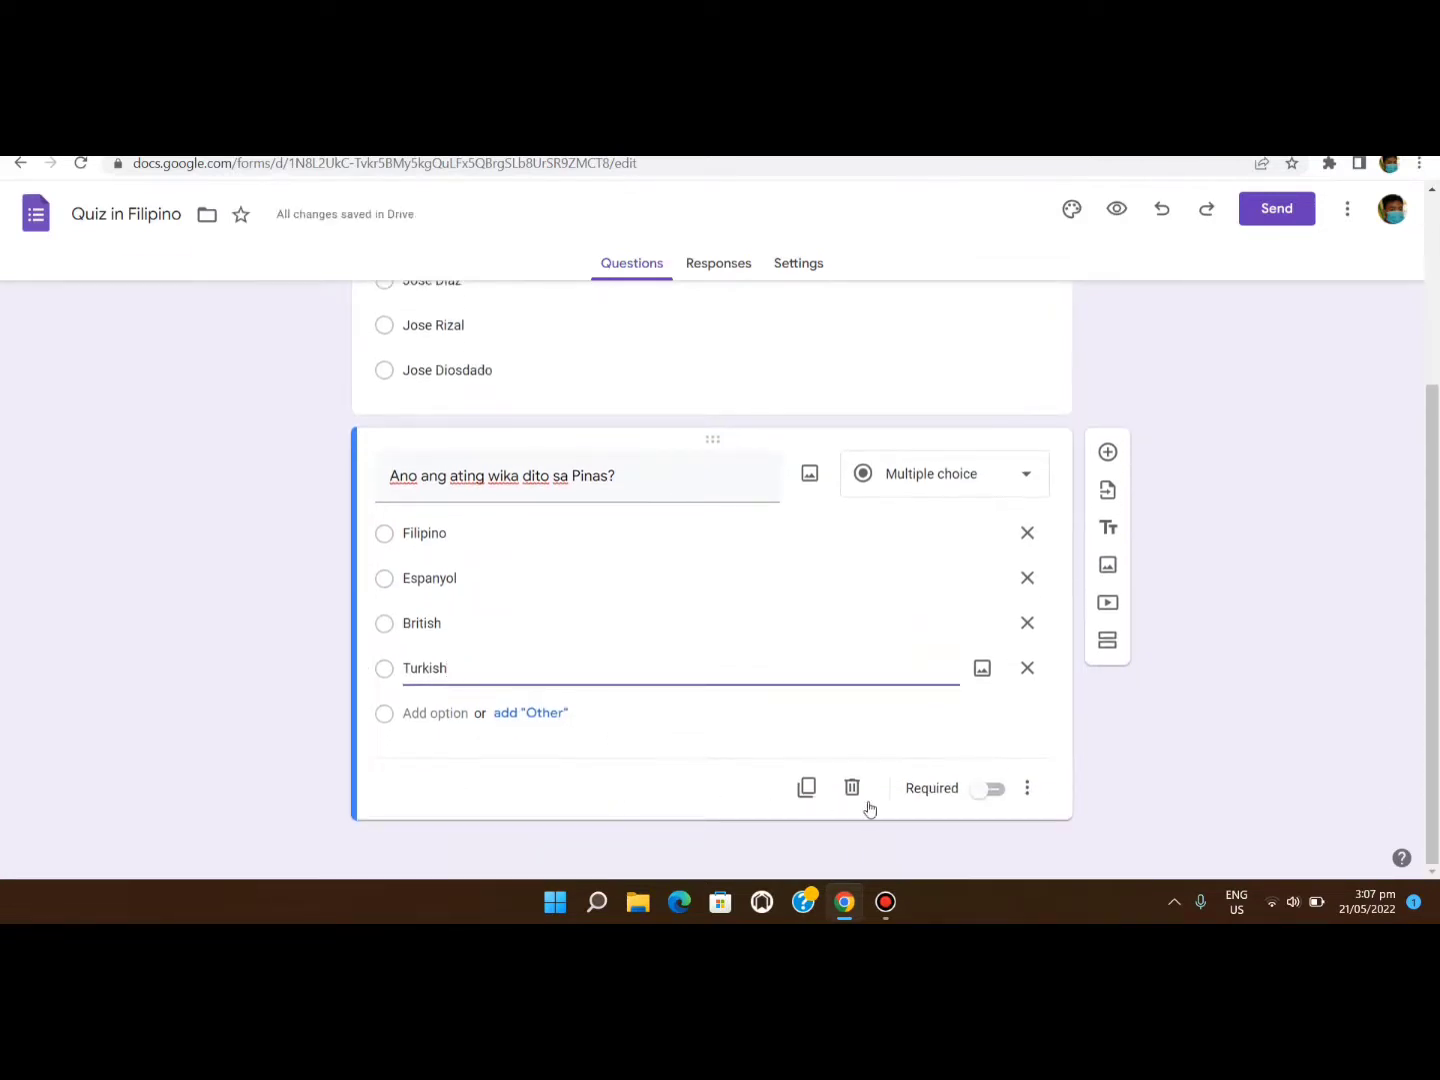
{"action": "left_click", "coordinate": [988, 789]}
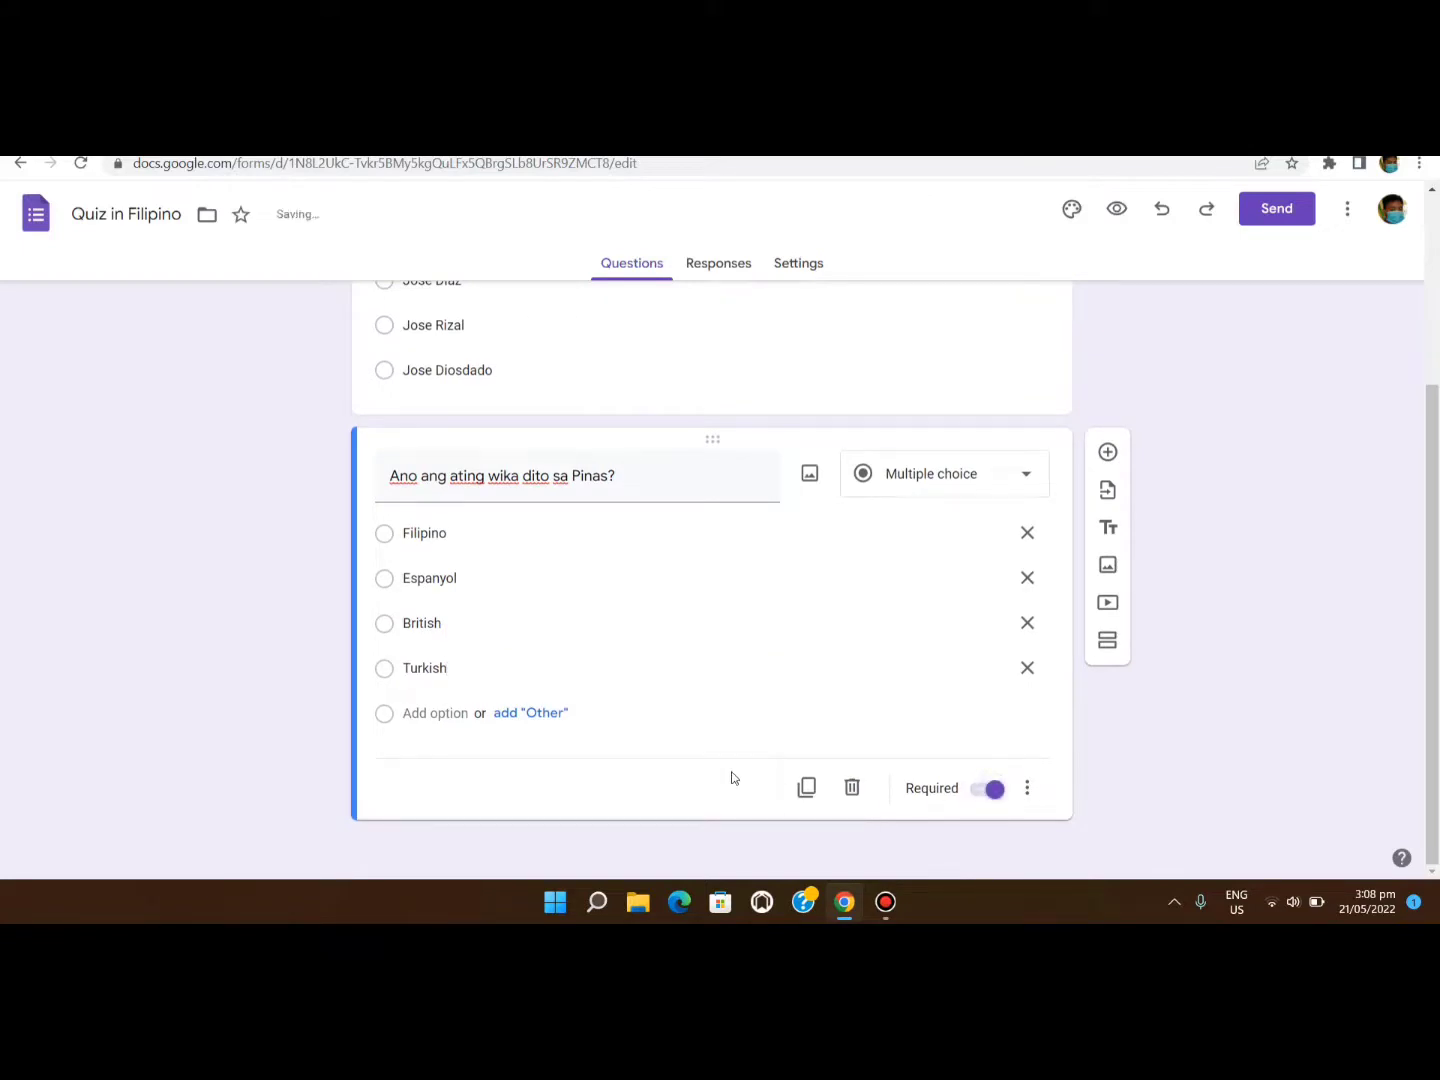
{"action": "left_click", "coordinate": [1106, 449]}
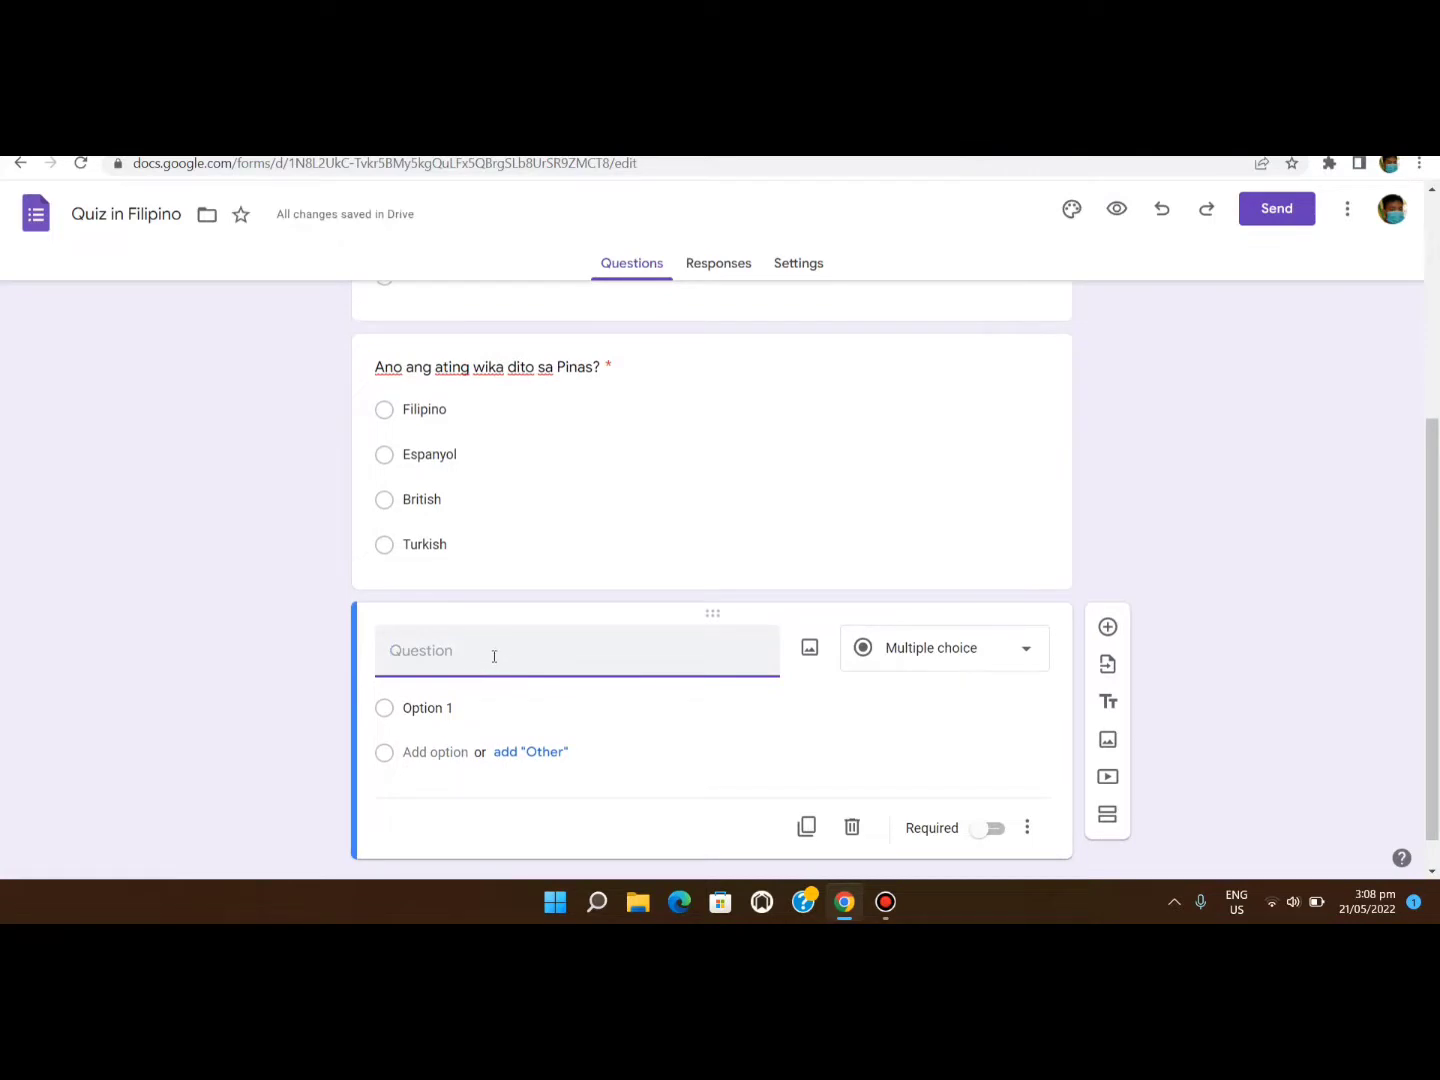
Enter 'Sino ang tinaguriang "Tandang Sora"' with four name choices, including Melchora Aquino.
{"action": "type", "text": "Sino ang tinagurian"}
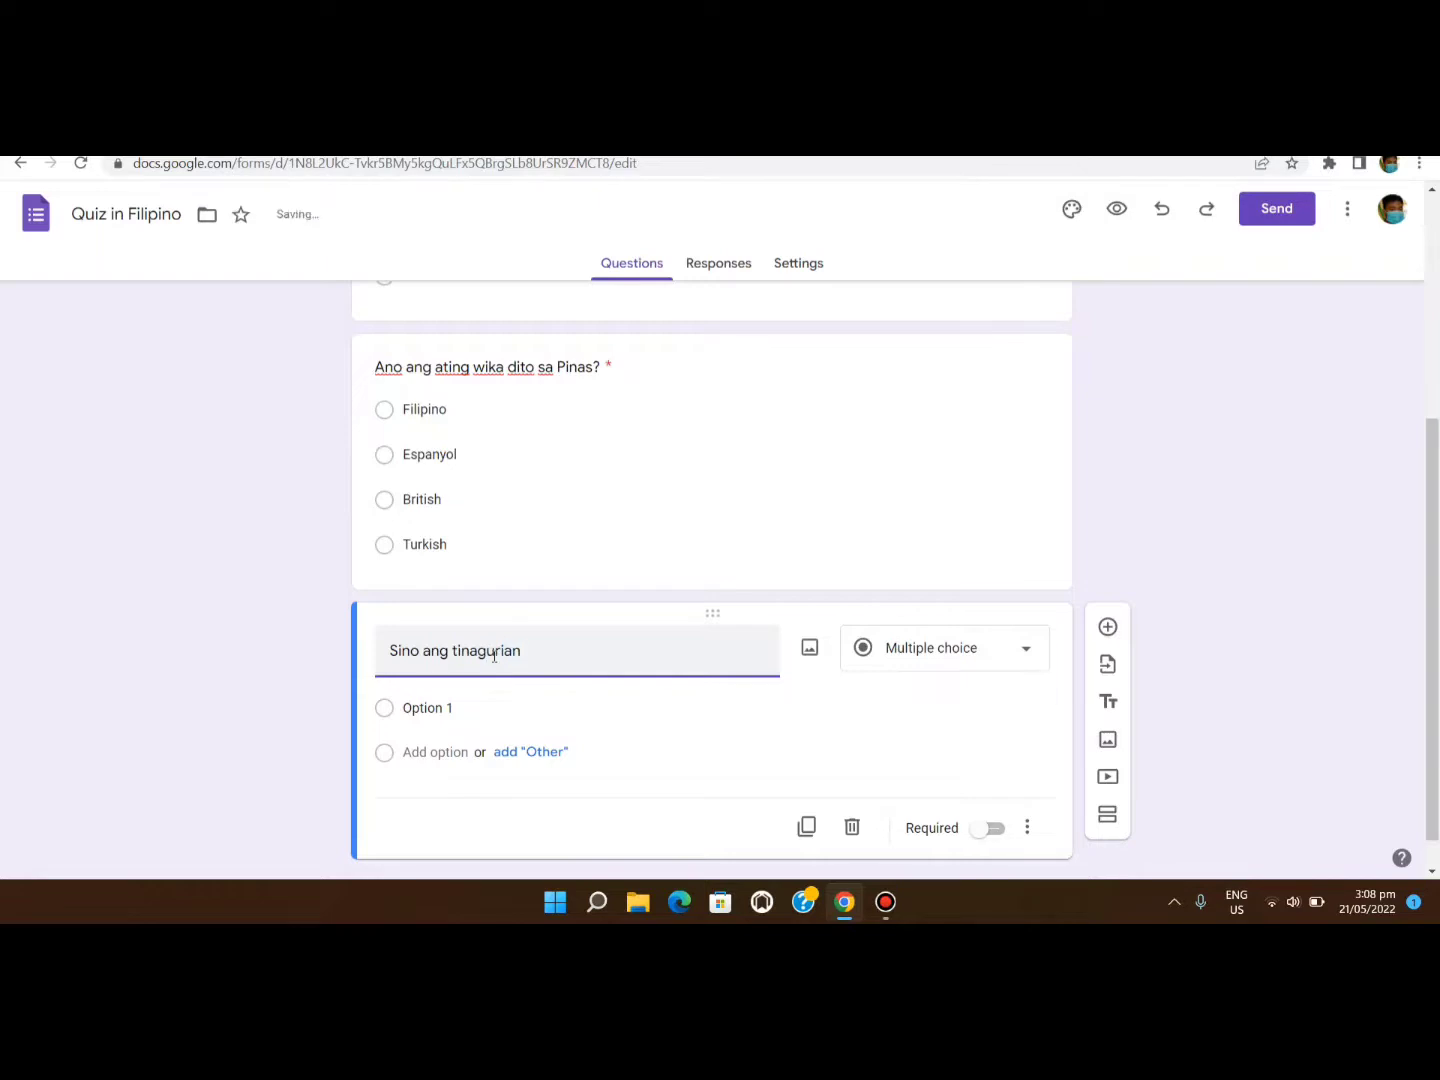
{"action": "type", "text": "g \"Tandang Sora\""}
{"action": "left_click", "coordinate": [414, 709]}
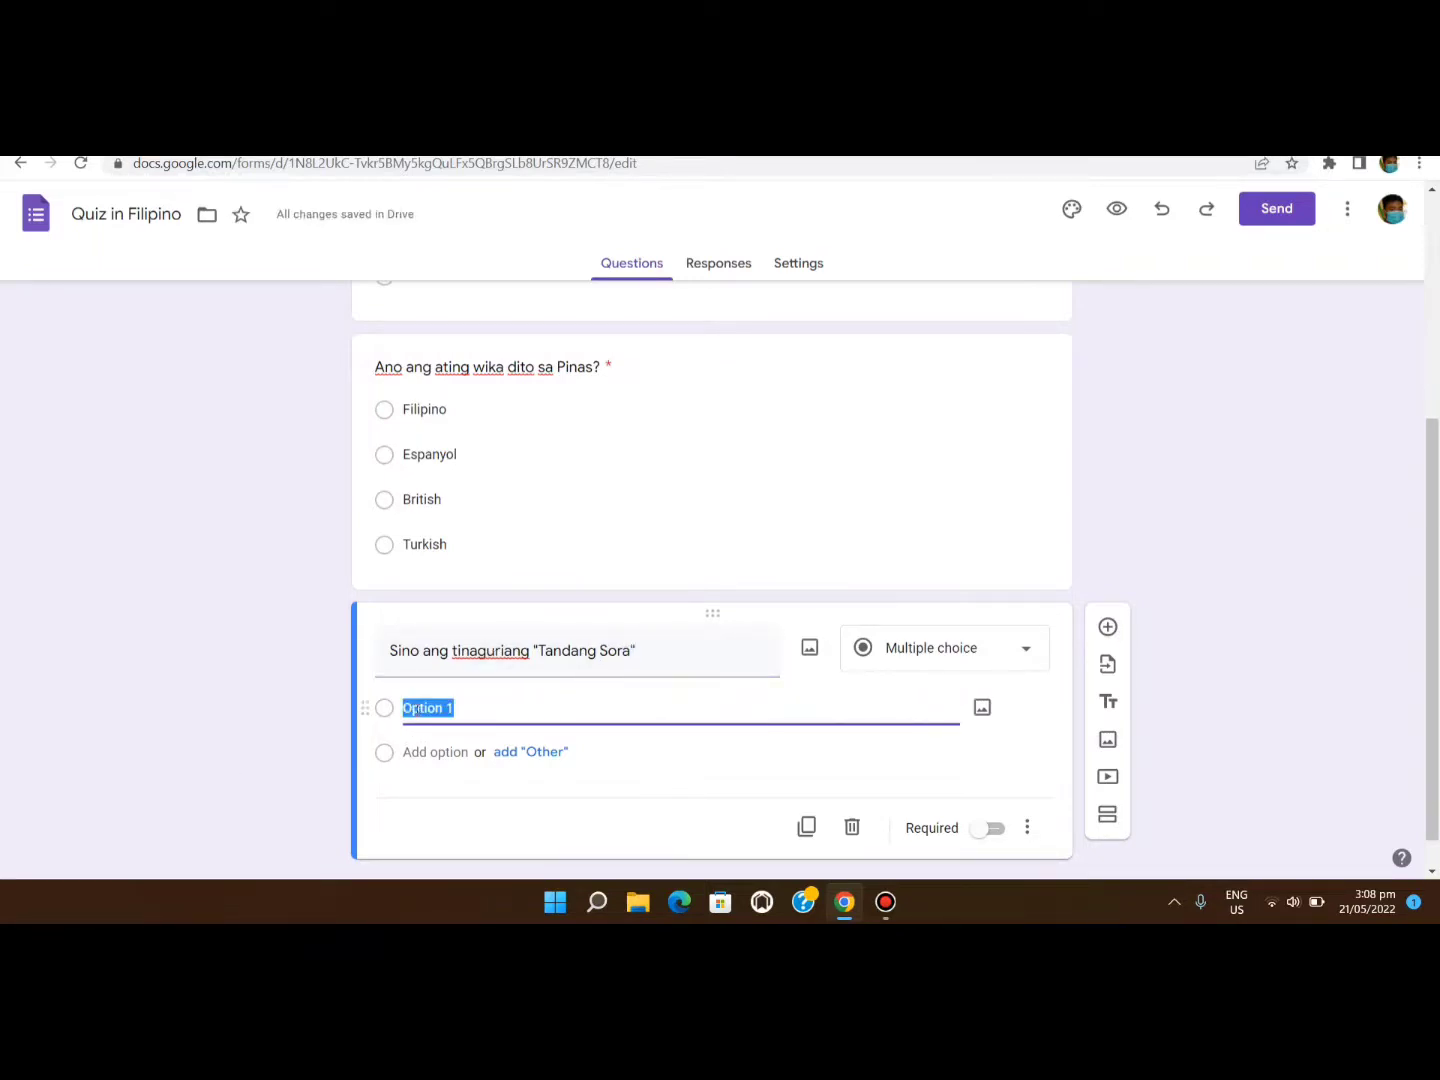
{"action": "key", "text": "BackSpace"}
{"action": "type", "text": "Miriam De"}
{"action": "type", "text": "fensi"}
{"action": "type", "text": "o"}
{"action": "type", "text": "or "}
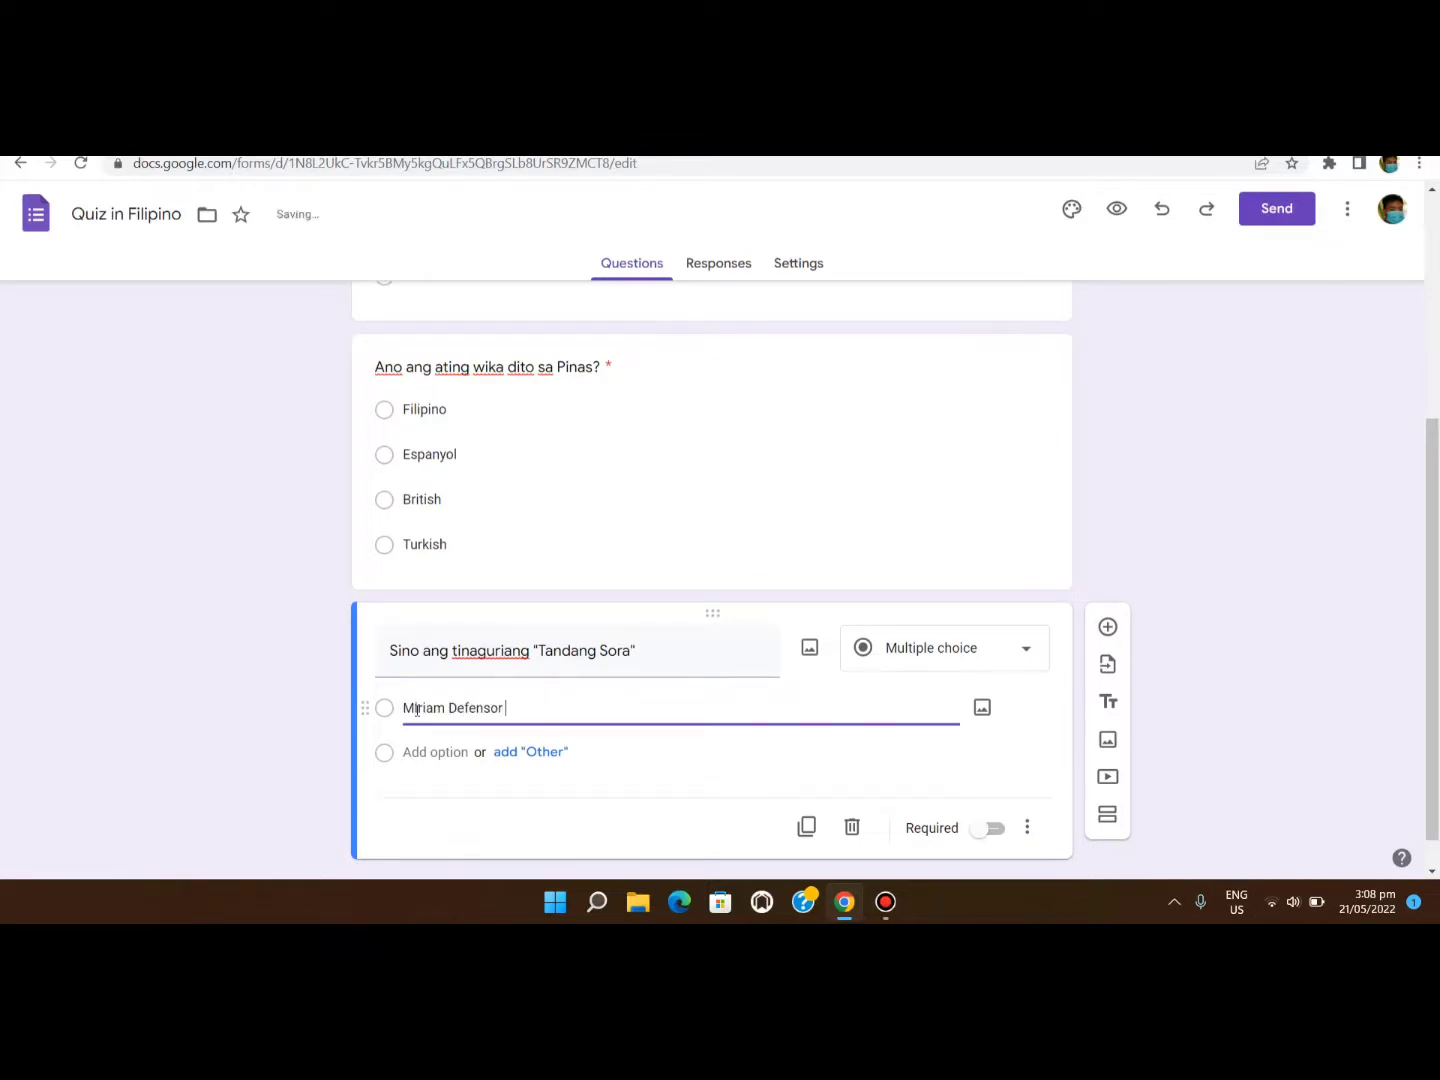
{"action": "type", "text": "Saanntiagi"}
{"action": "left_click", "coordinate": [417, 751]}
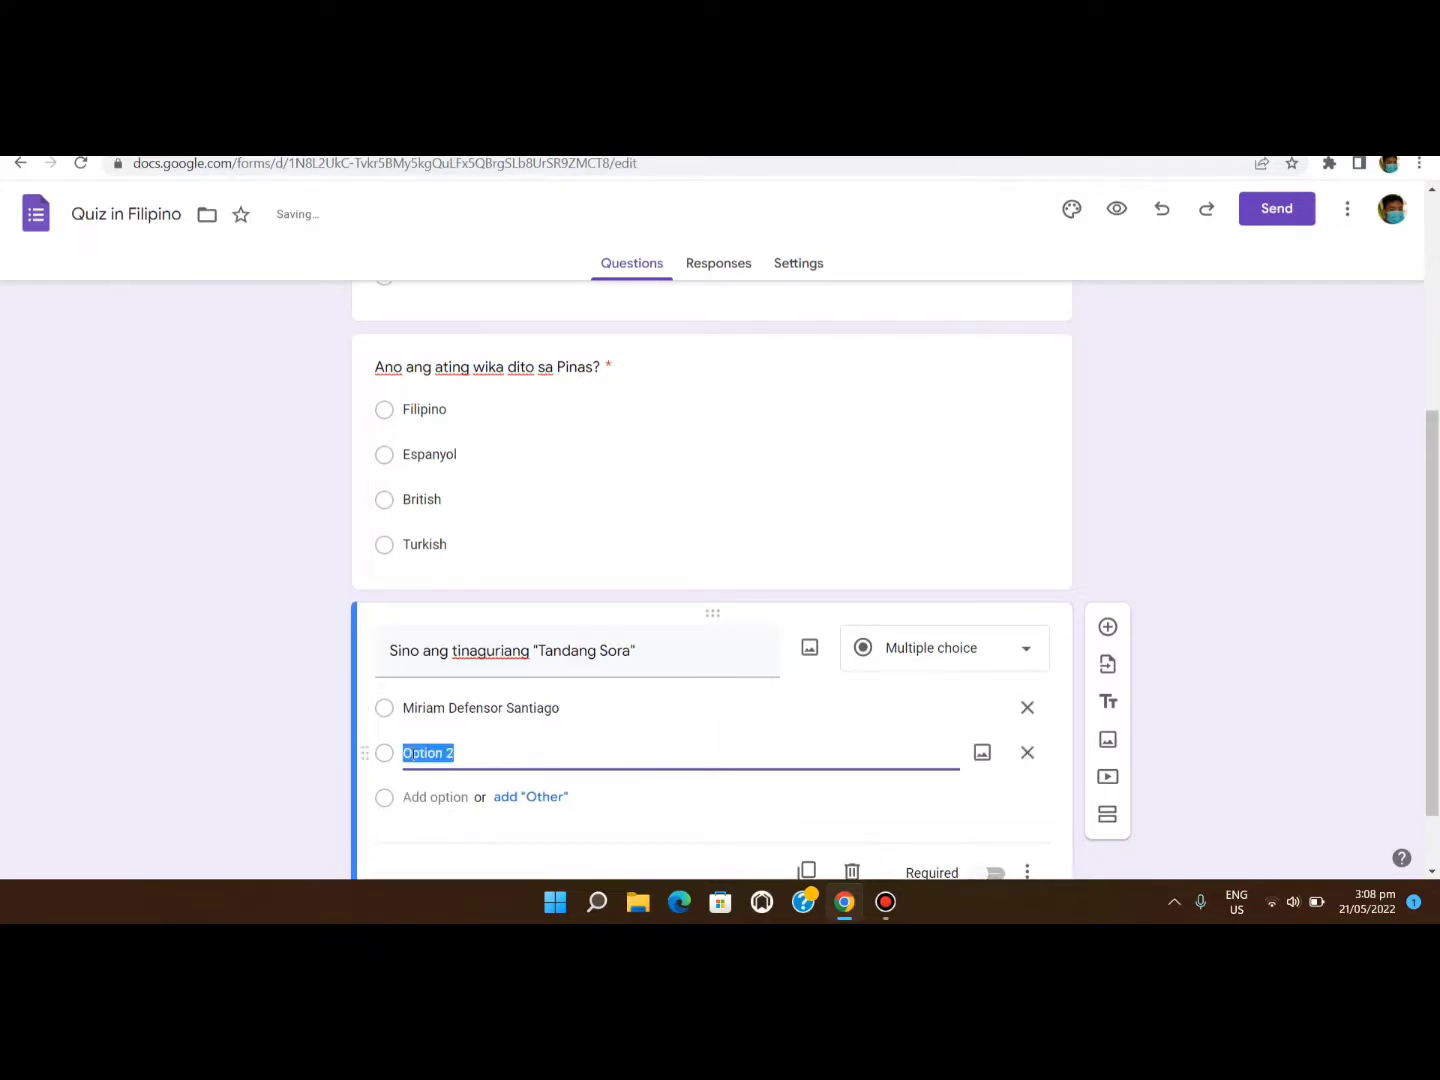
{"action": "type", "text": "Gloria Arroyo"}
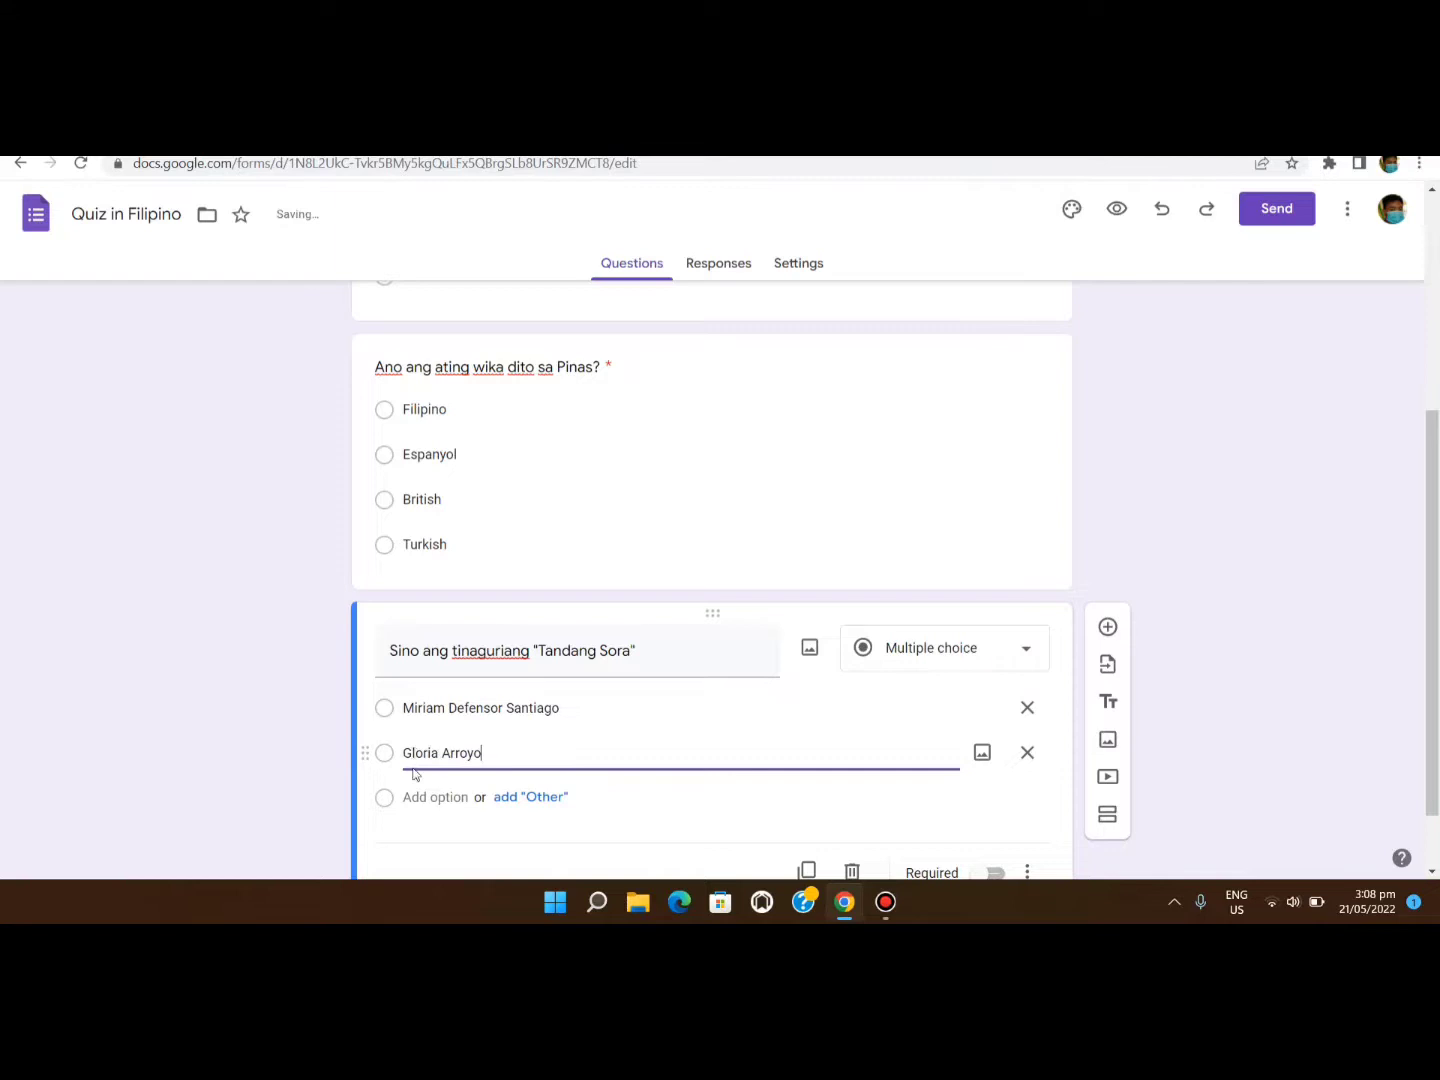
{"action": "left_click", "coordinate": [420, 797]}
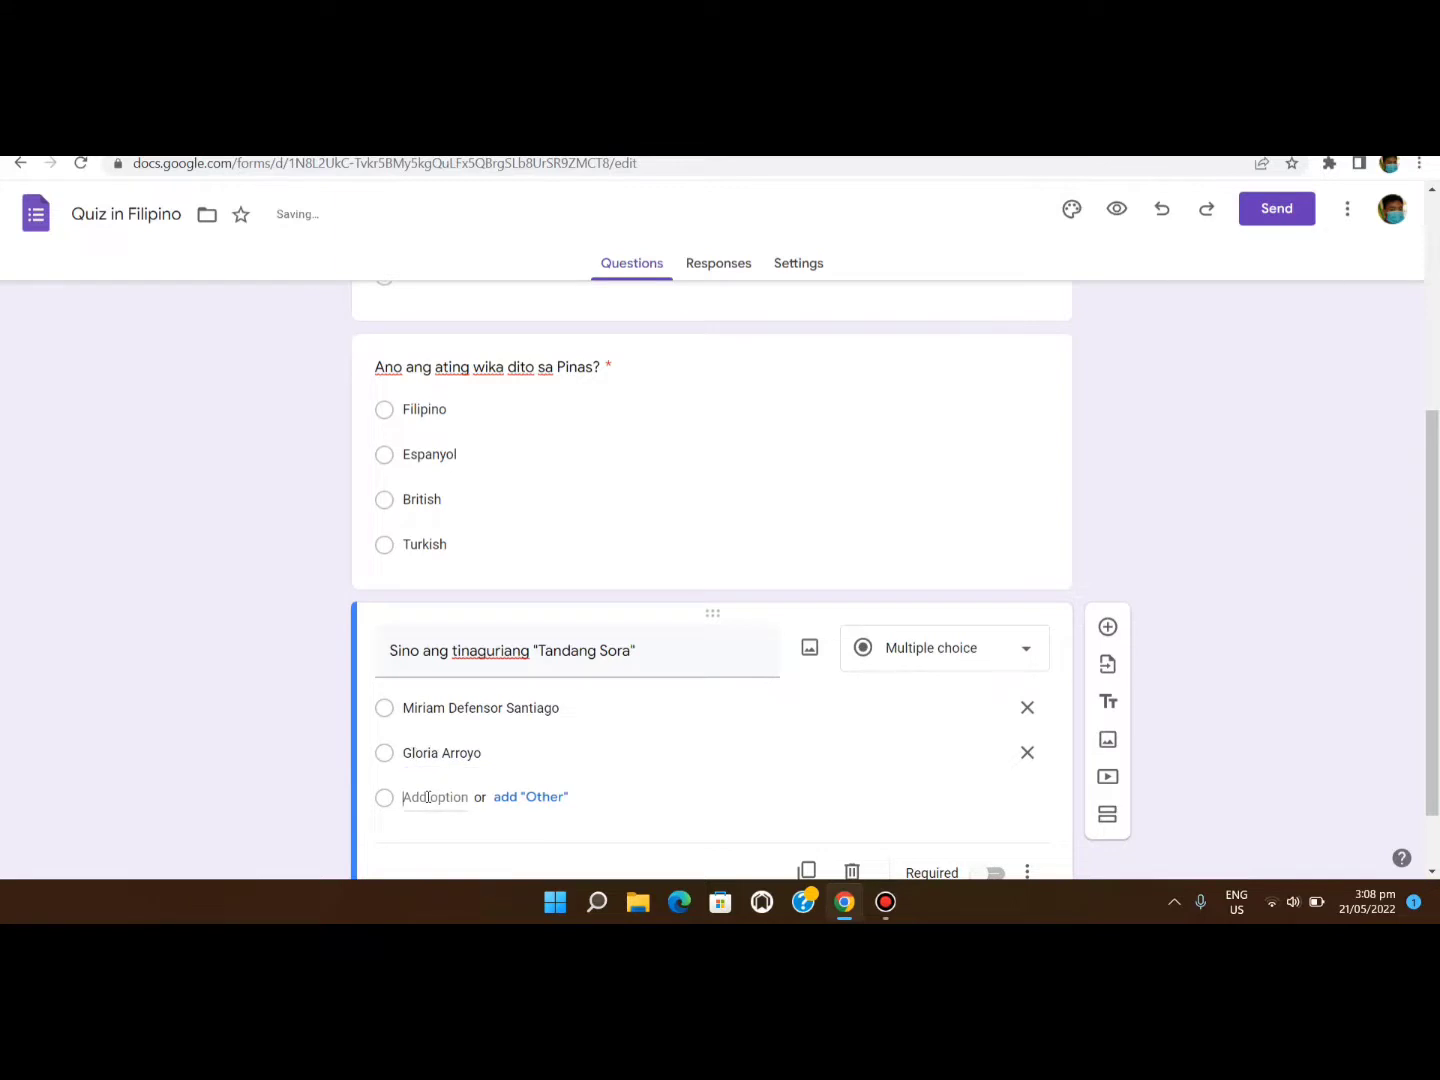
{"action": "type", "text": "Melcho"}
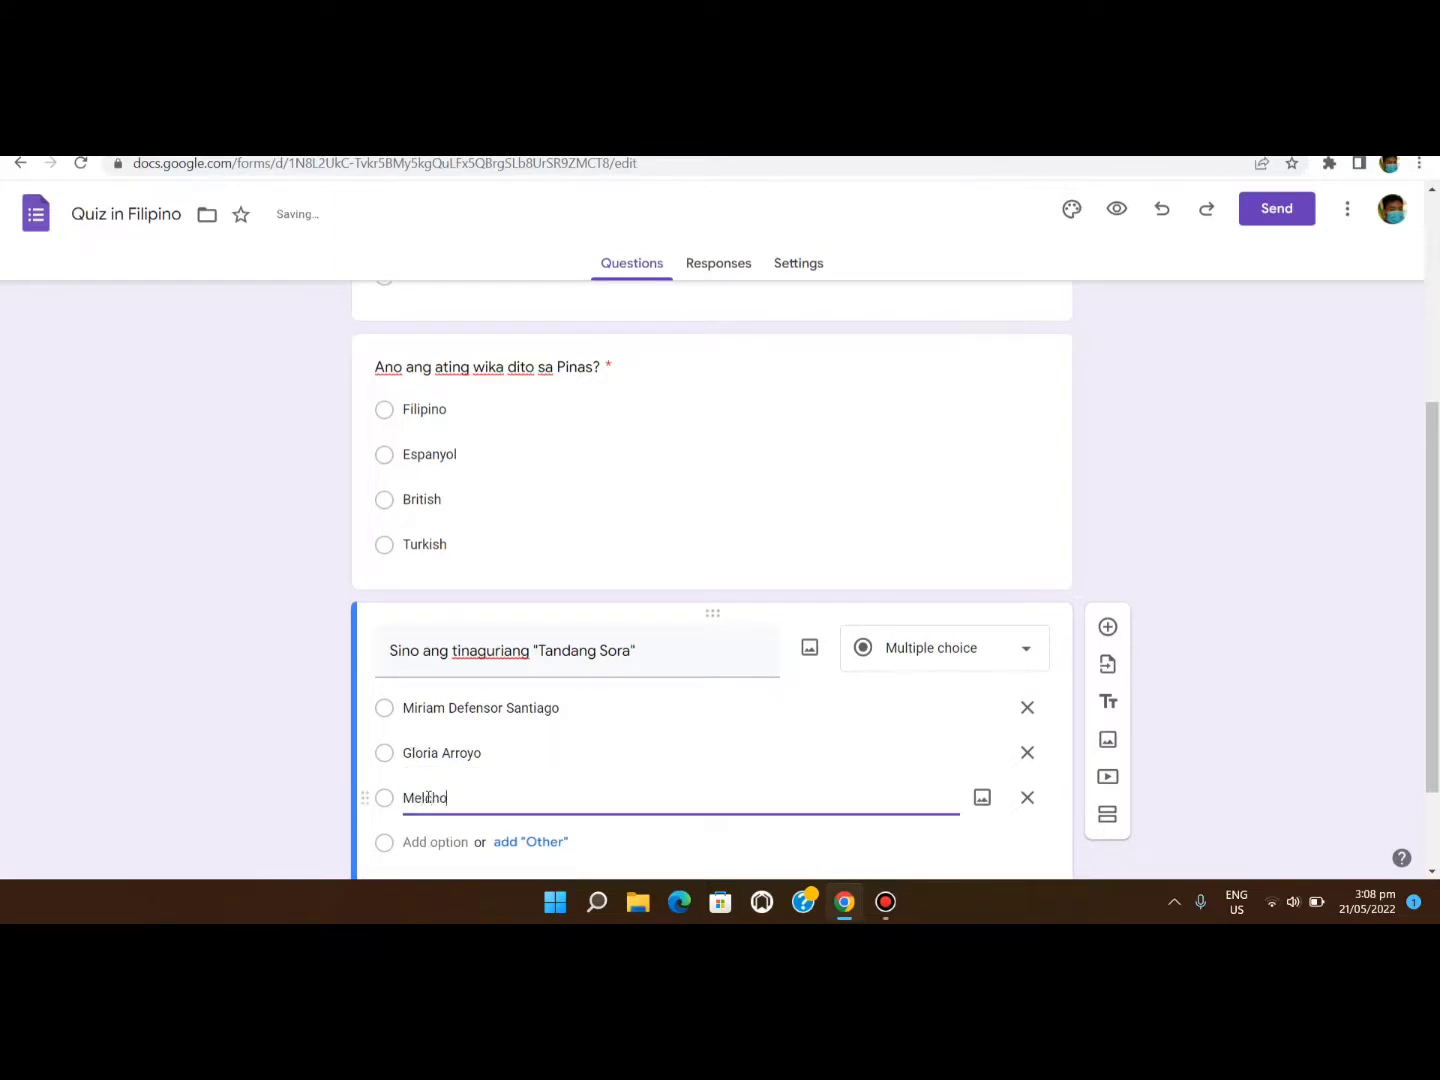
{"action": "type", "text": "ra Aquino"}
{"action": "left_click", "coordinate": [437, 840]}
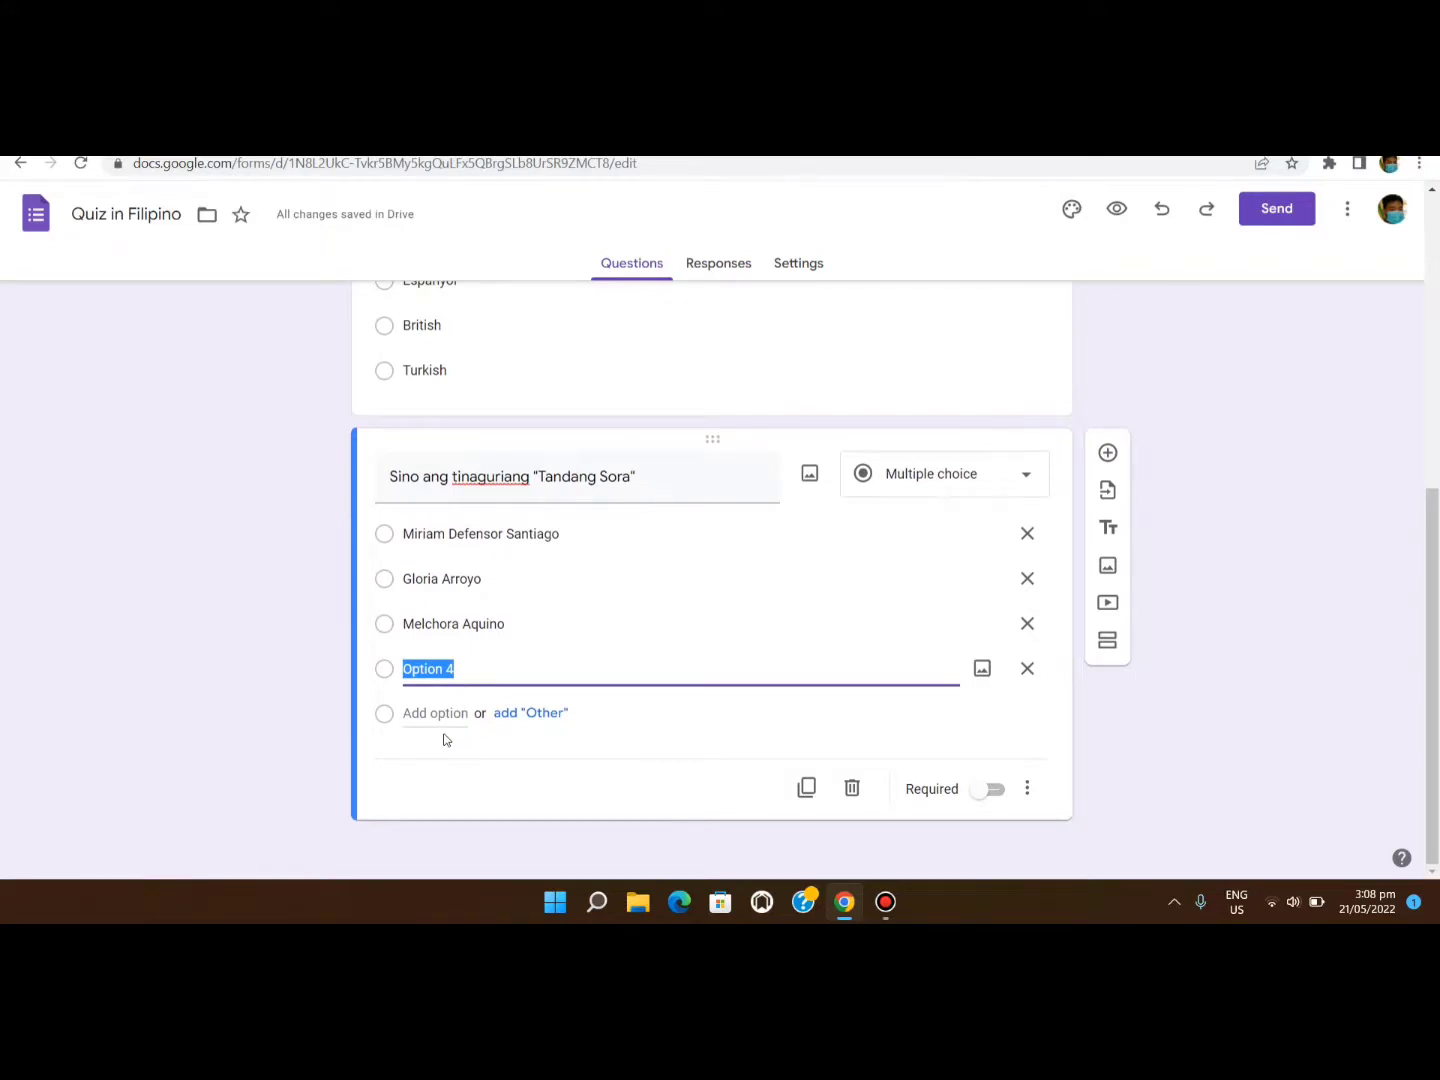
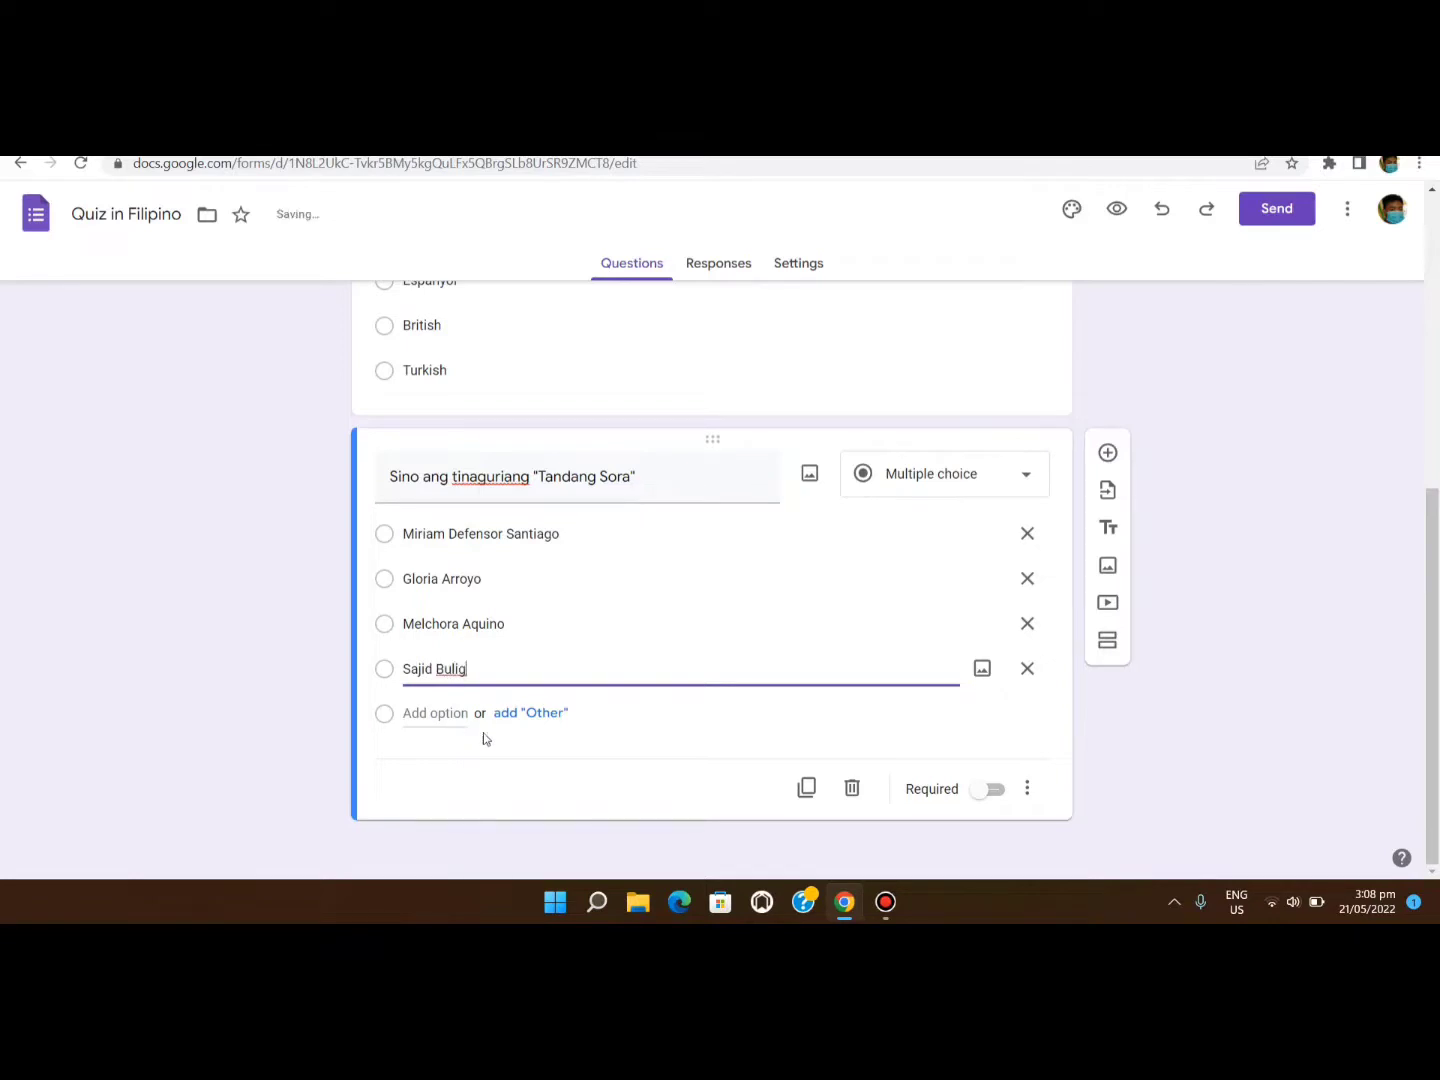
Make the Tandang Sora question required and keep it multiple choice.
{"action": "left_click", "coordinate": [990, 792]}
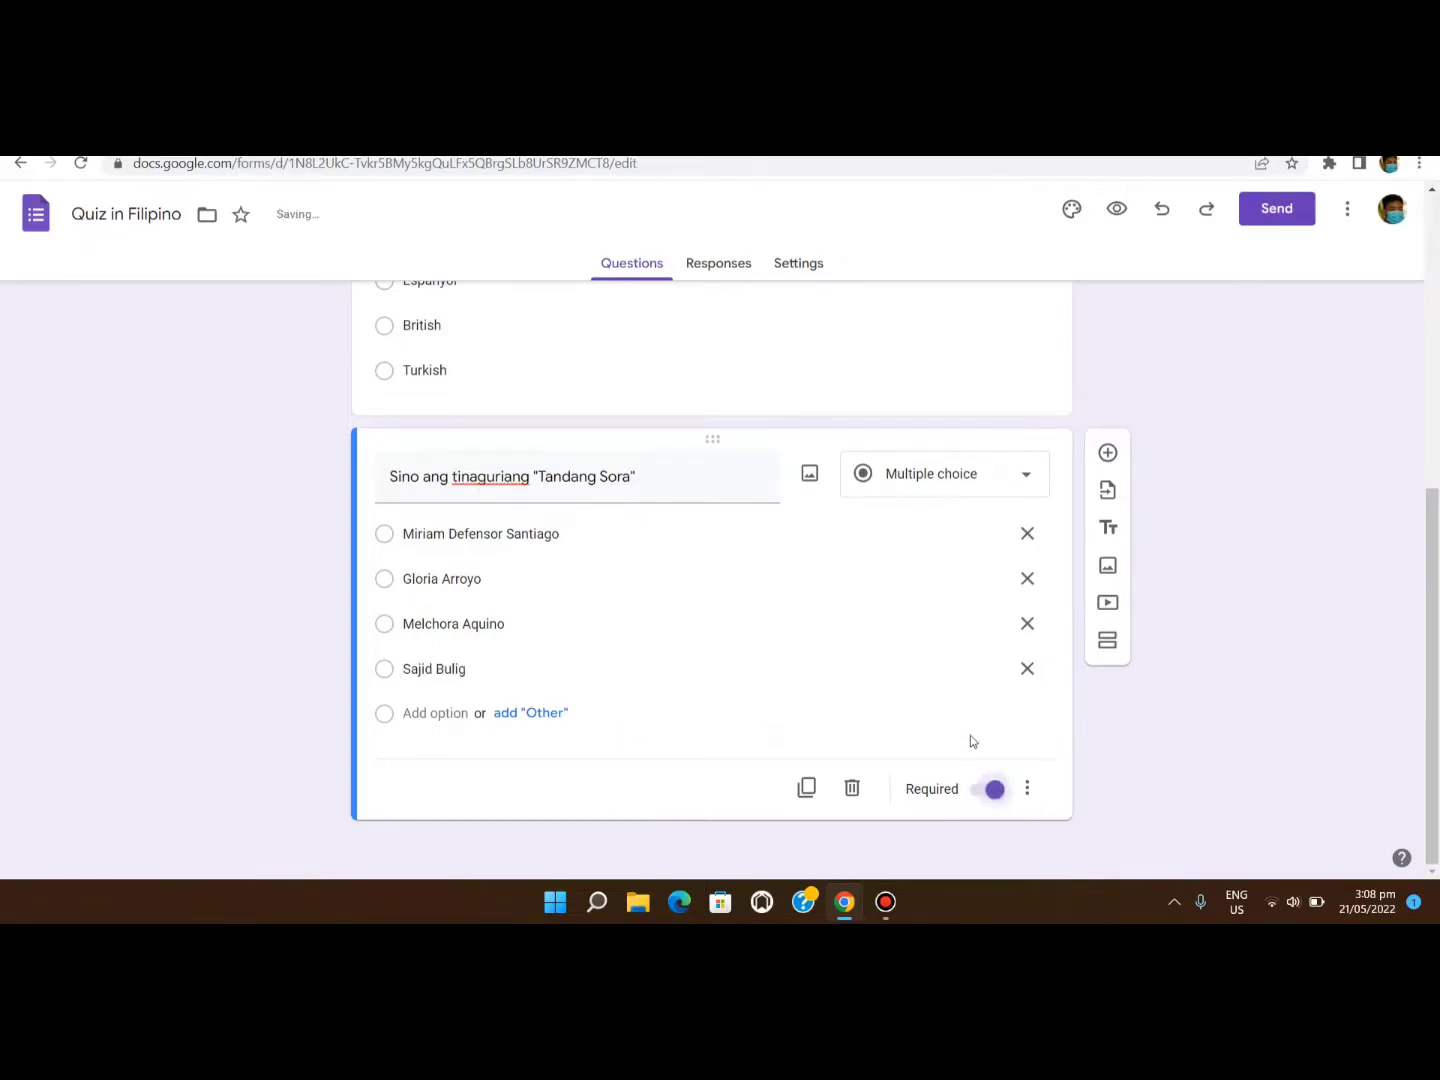
{"action": "left_click", "coordinate": [995, 477]}
{"action": "left_click", "coordinate": [959, 430]}
{"action": "left_click", "coordinate": [1108, 455]}
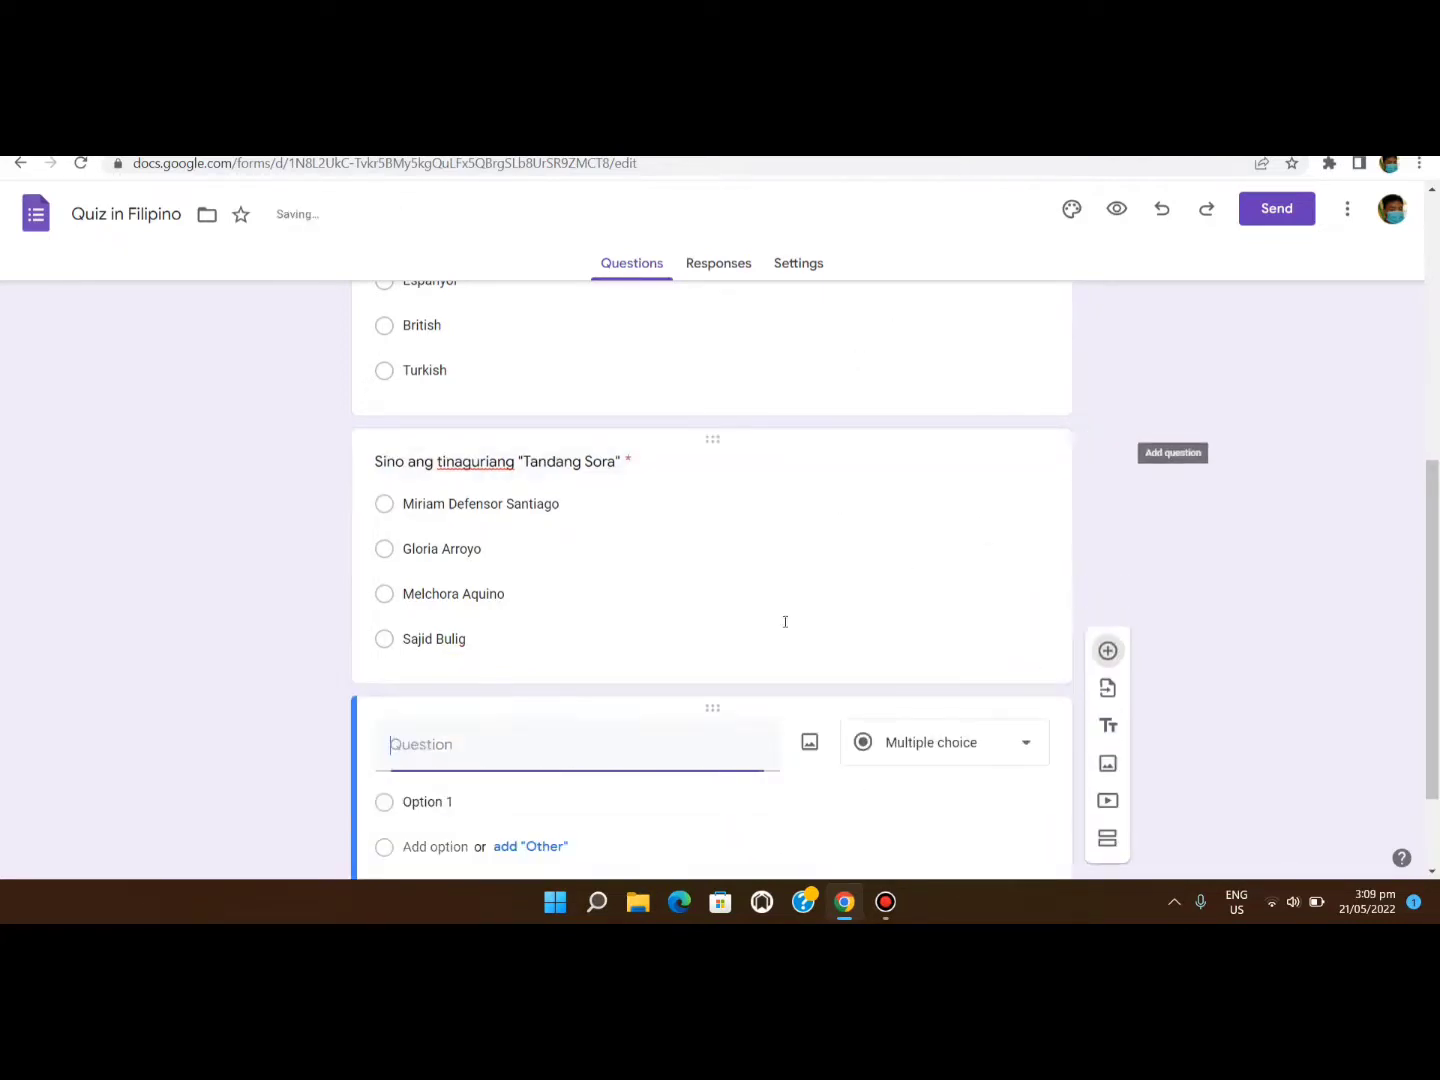
Enter 'Siya naman ay kilala sa larangan ng bilyar. Sino siya?' as a required multiple-choice question.
{"action": "scroll", "coordinate": [618, 671], "scroll_direction": "up", "scroll_amount": 3}
{"action": "scroll", "coordinate": [617, 677], "scroll_direction": "up", "scroll_amount": 2}
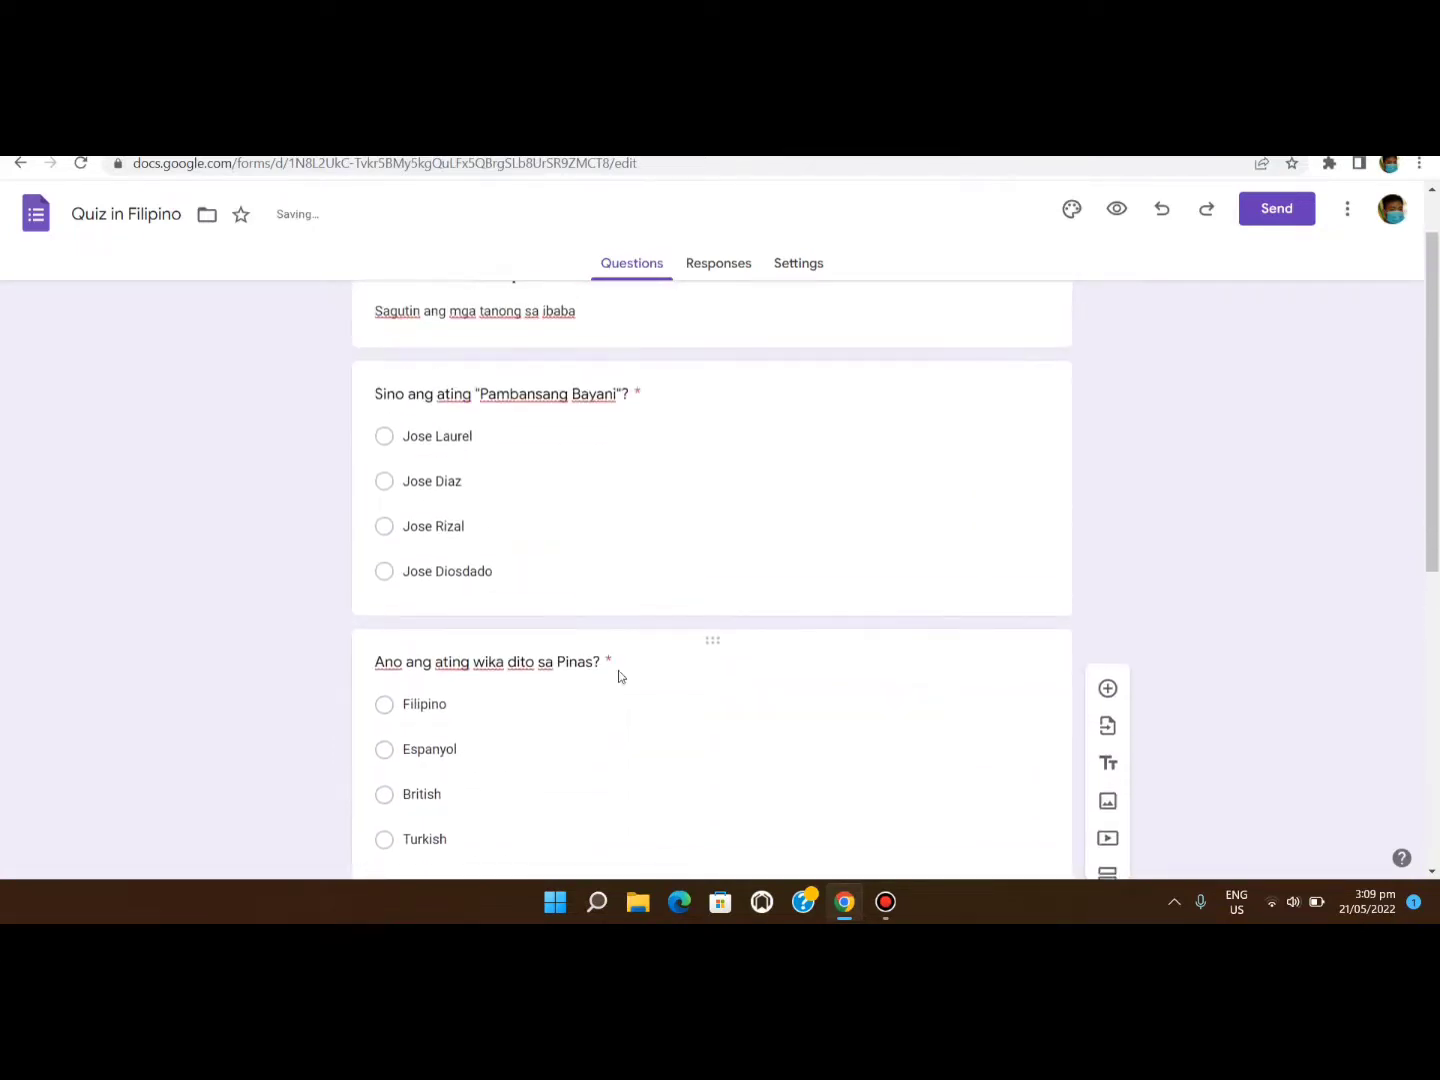
{"action": "scroll", "coordinate": [618, 677], "scroll_direction": "up", "scroll_amount": 1}
{"action": "scroll", "coordinate": [617, 678], "scroll_direction": "down", "scroll_amount": 6}
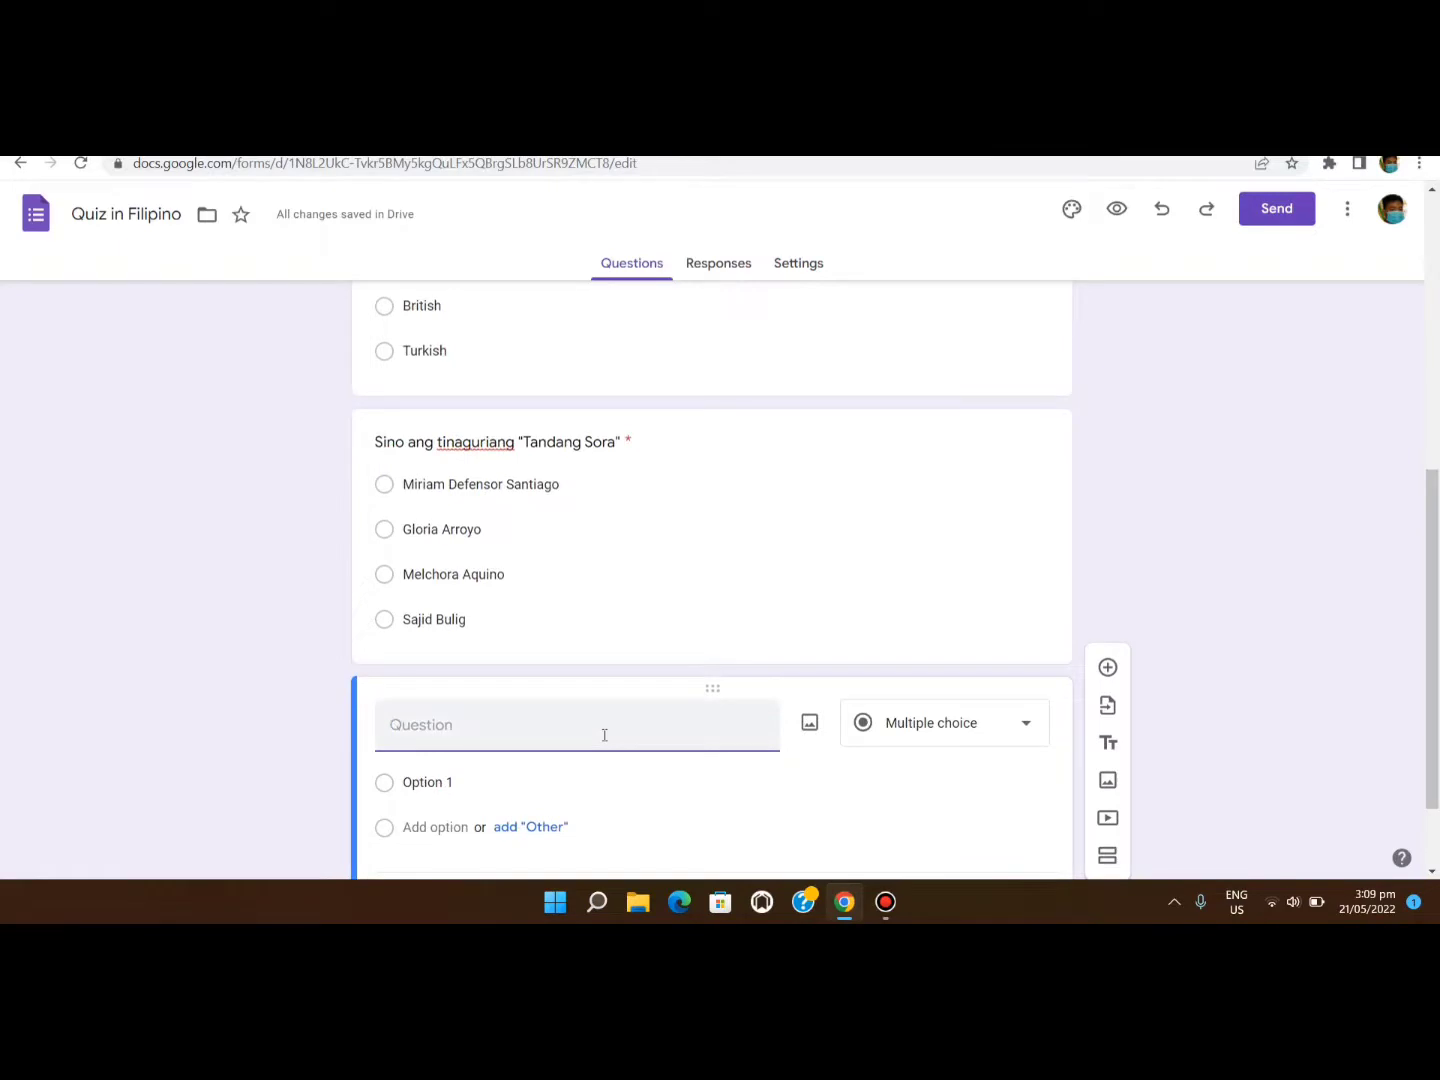
{"action": "type", "text": "Siya naman ay kilala sa laran"}
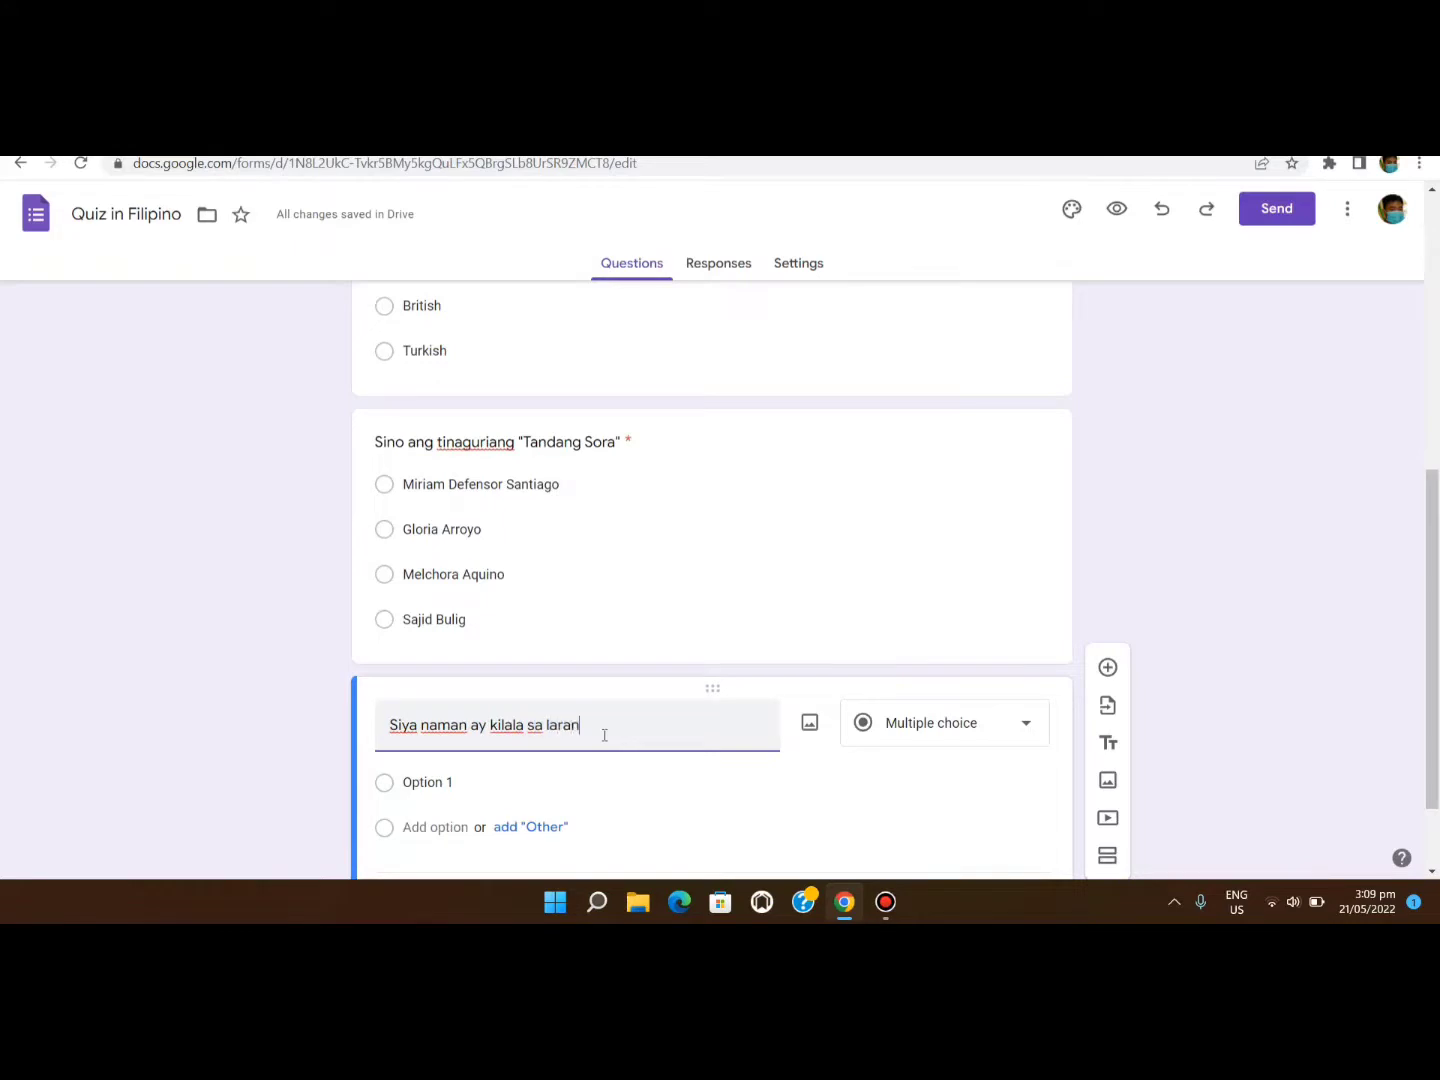
{"action": "type", "text": "gan"}
{"action": "type", "text": " ng b"}
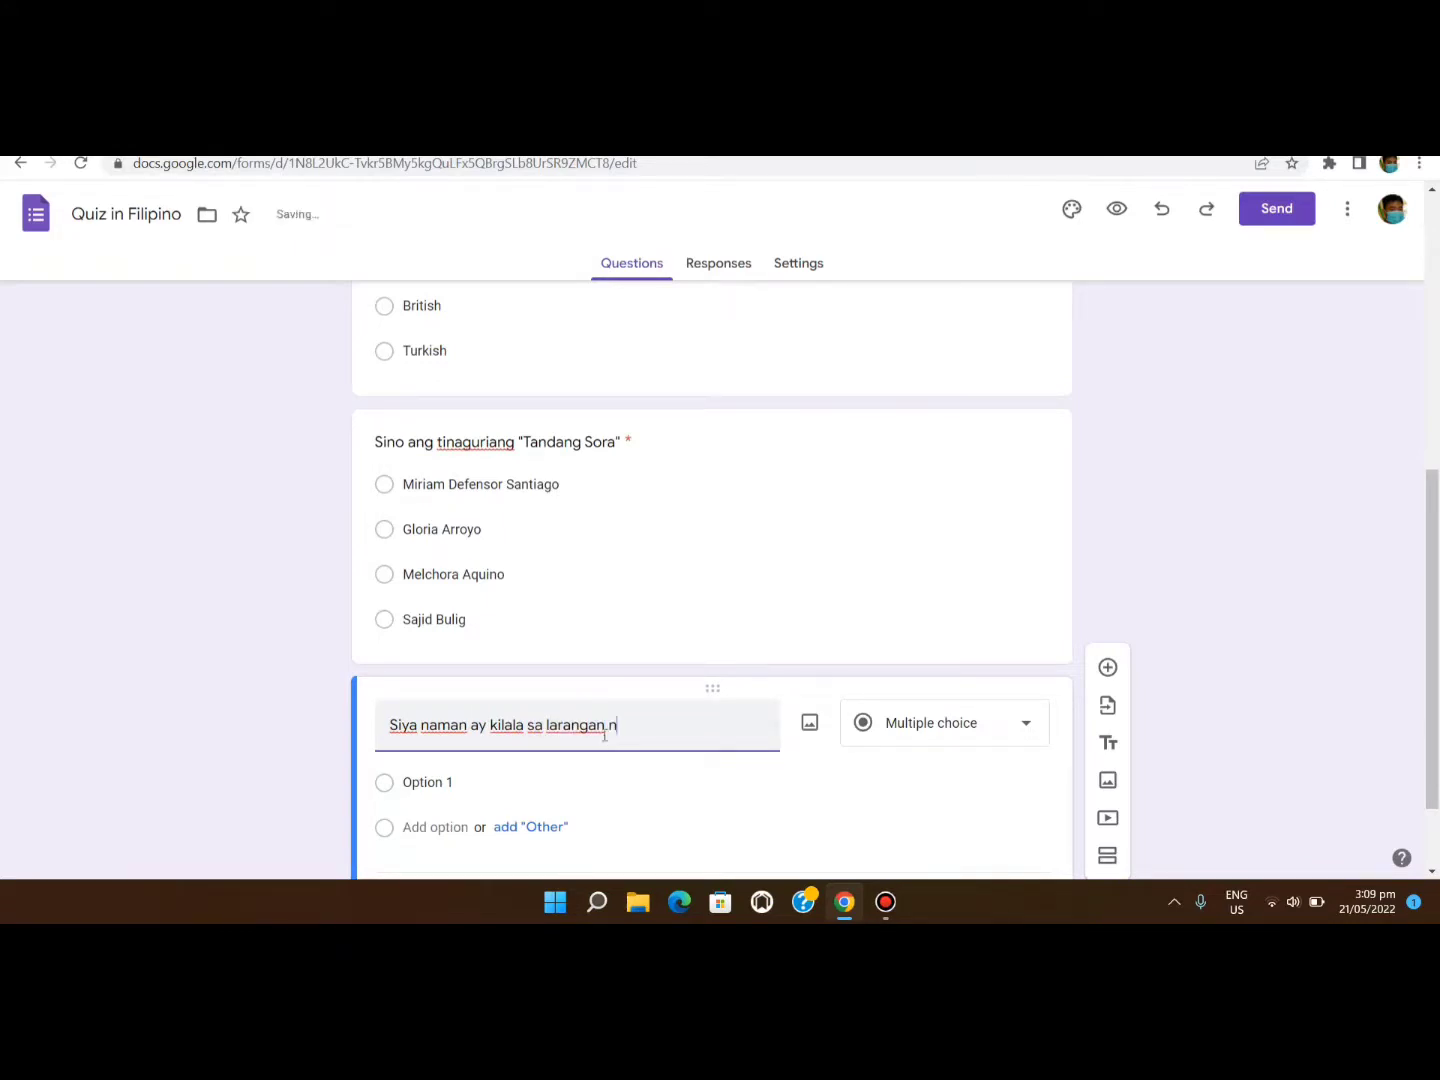
{"action": "type", "text": "ilyar. Sino"}
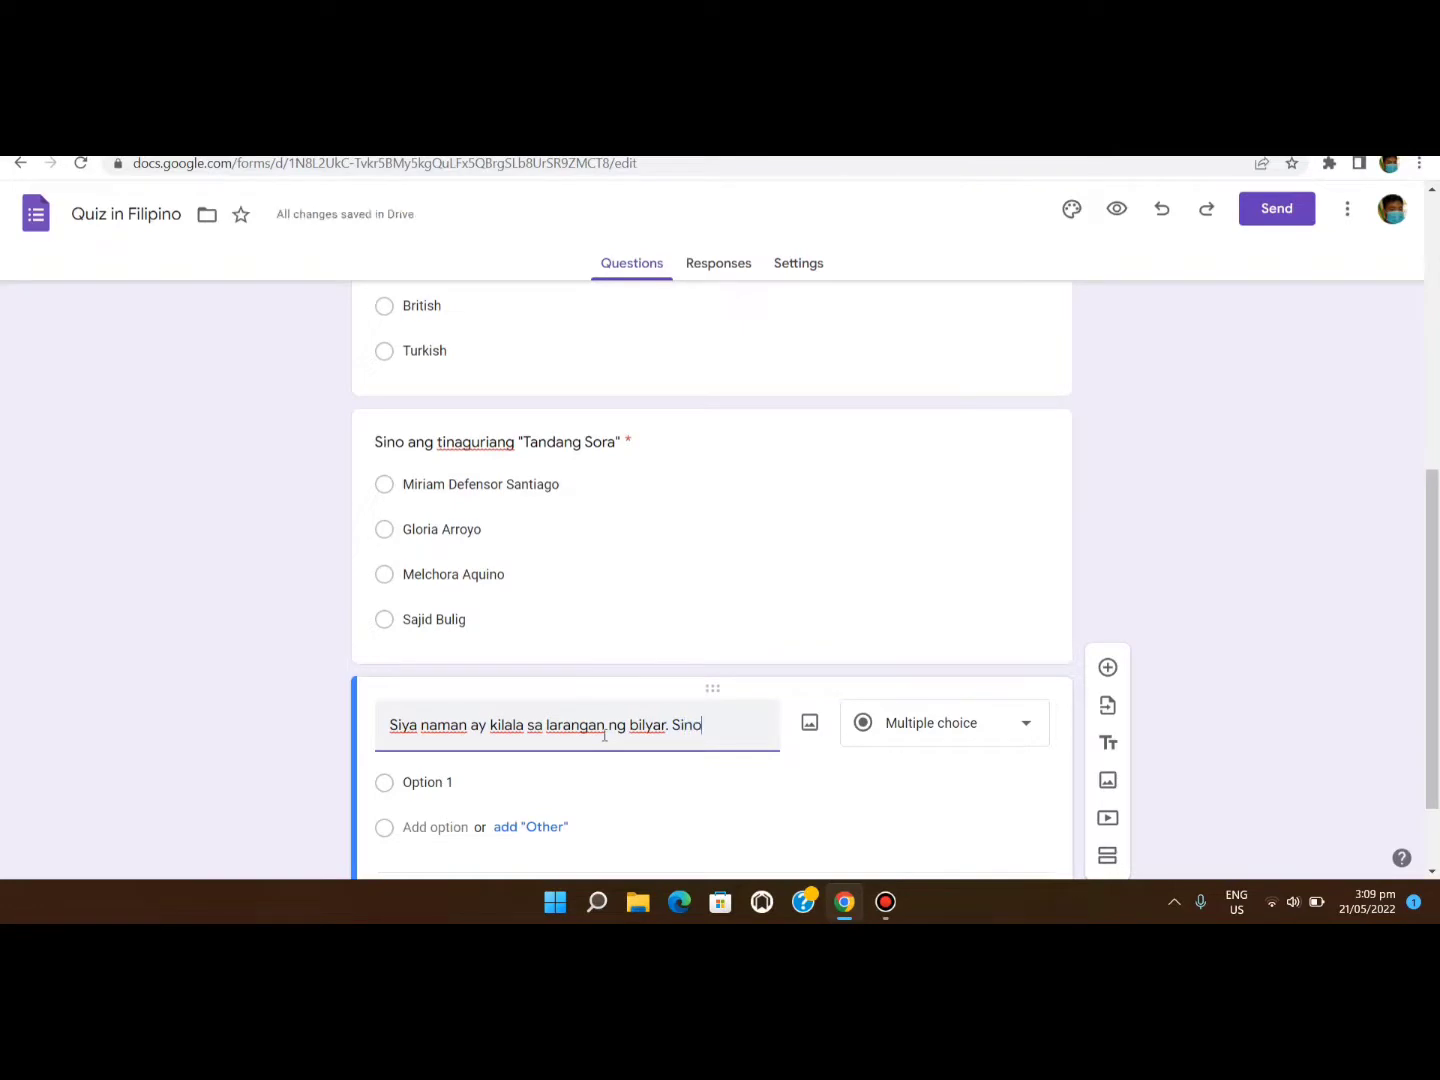
{"action": "type", "text": " siya?"}
{"action": "left_click", "coordinate": [964, 723]}
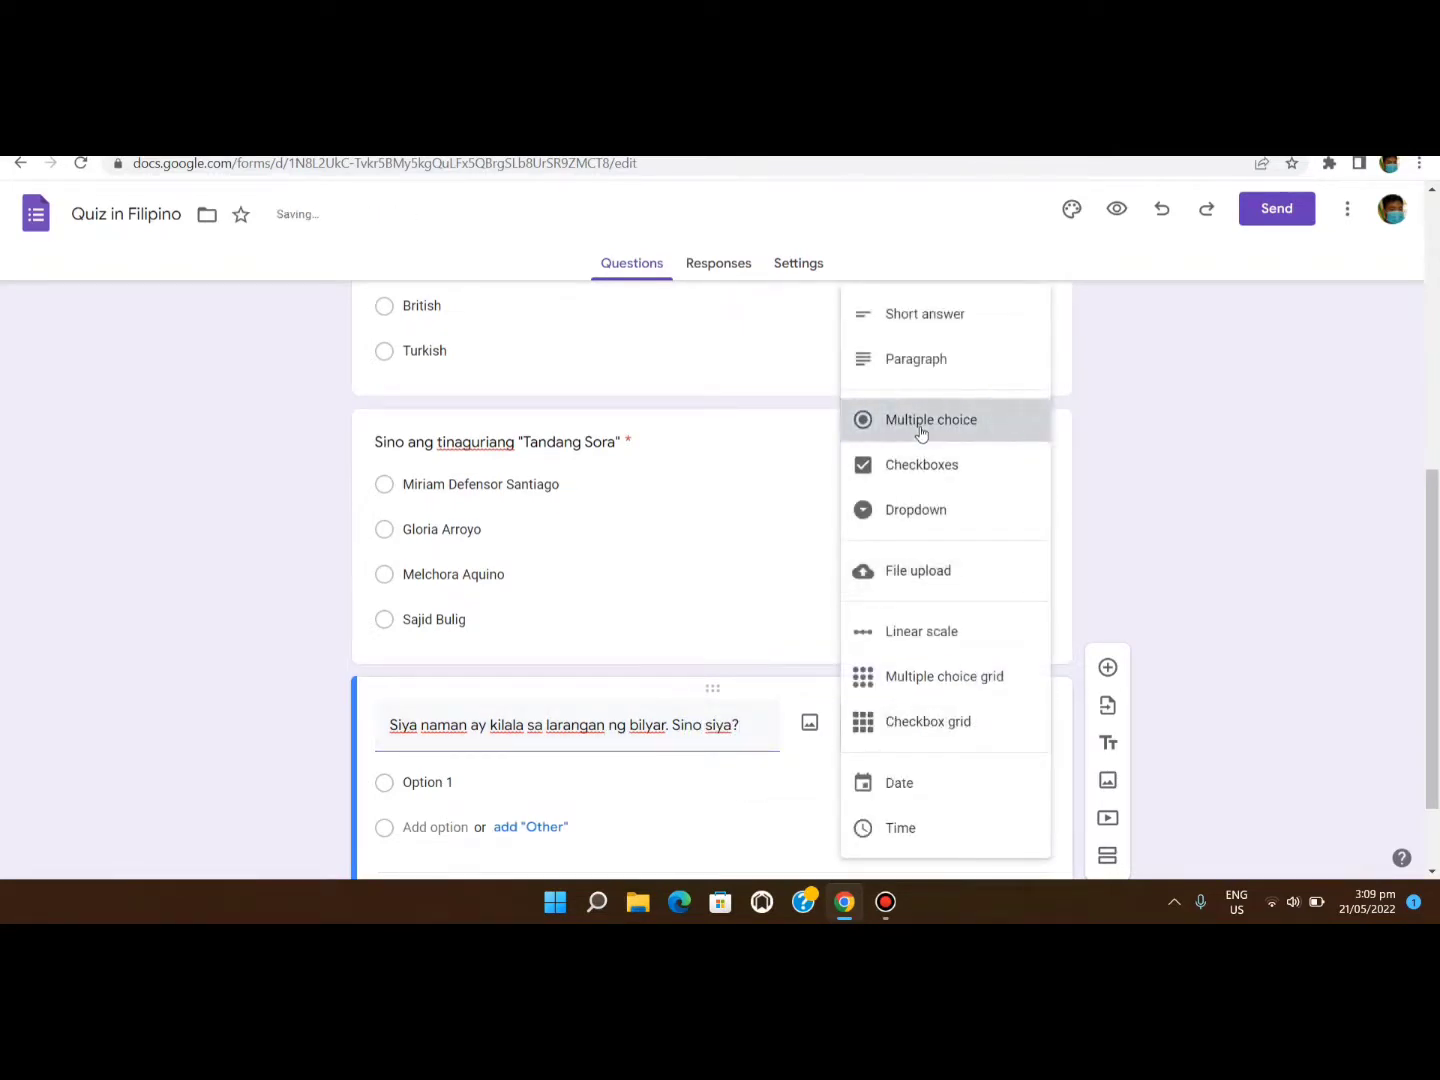
{"action": "left_click", "coordinate": [921, 422]}
{"action": "scroll", "coordinate": [930, 740], "scroll_direction": "down", "scroll_amount": 1}
{"action": "left_click", "coordinate": [994, 789]}
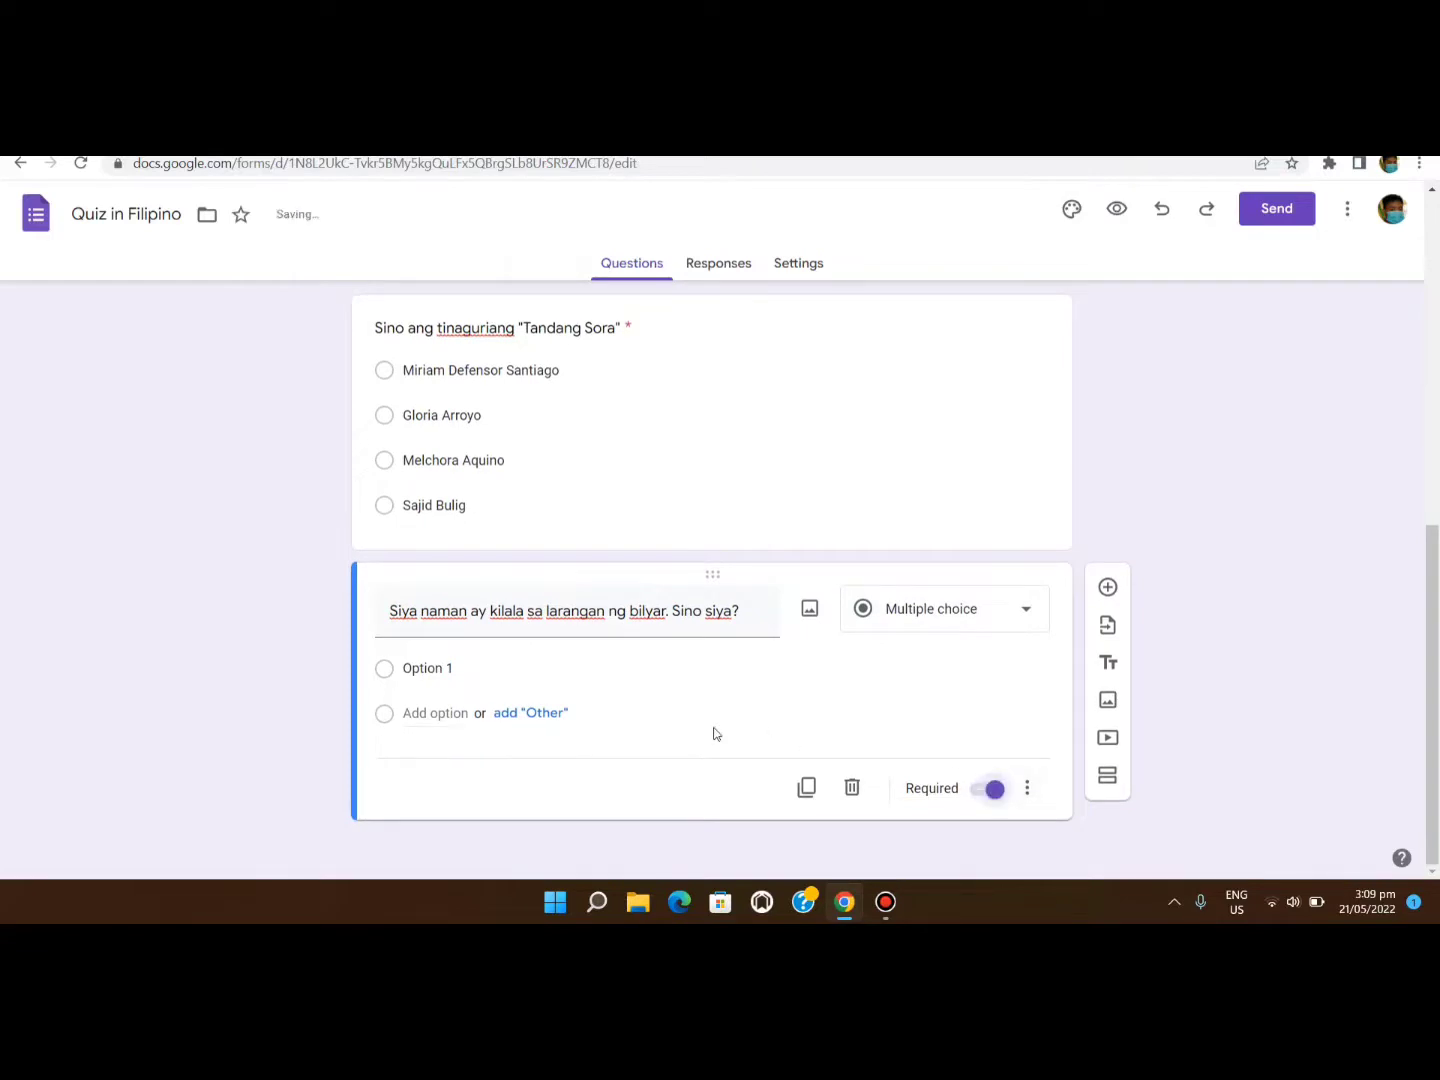
Add choices Efren Bata Reyes, Manny Pacquaio, Karlos Yulo and Lydia de Vega.
{"action": "left_click", "coordinate": [412, 670]}
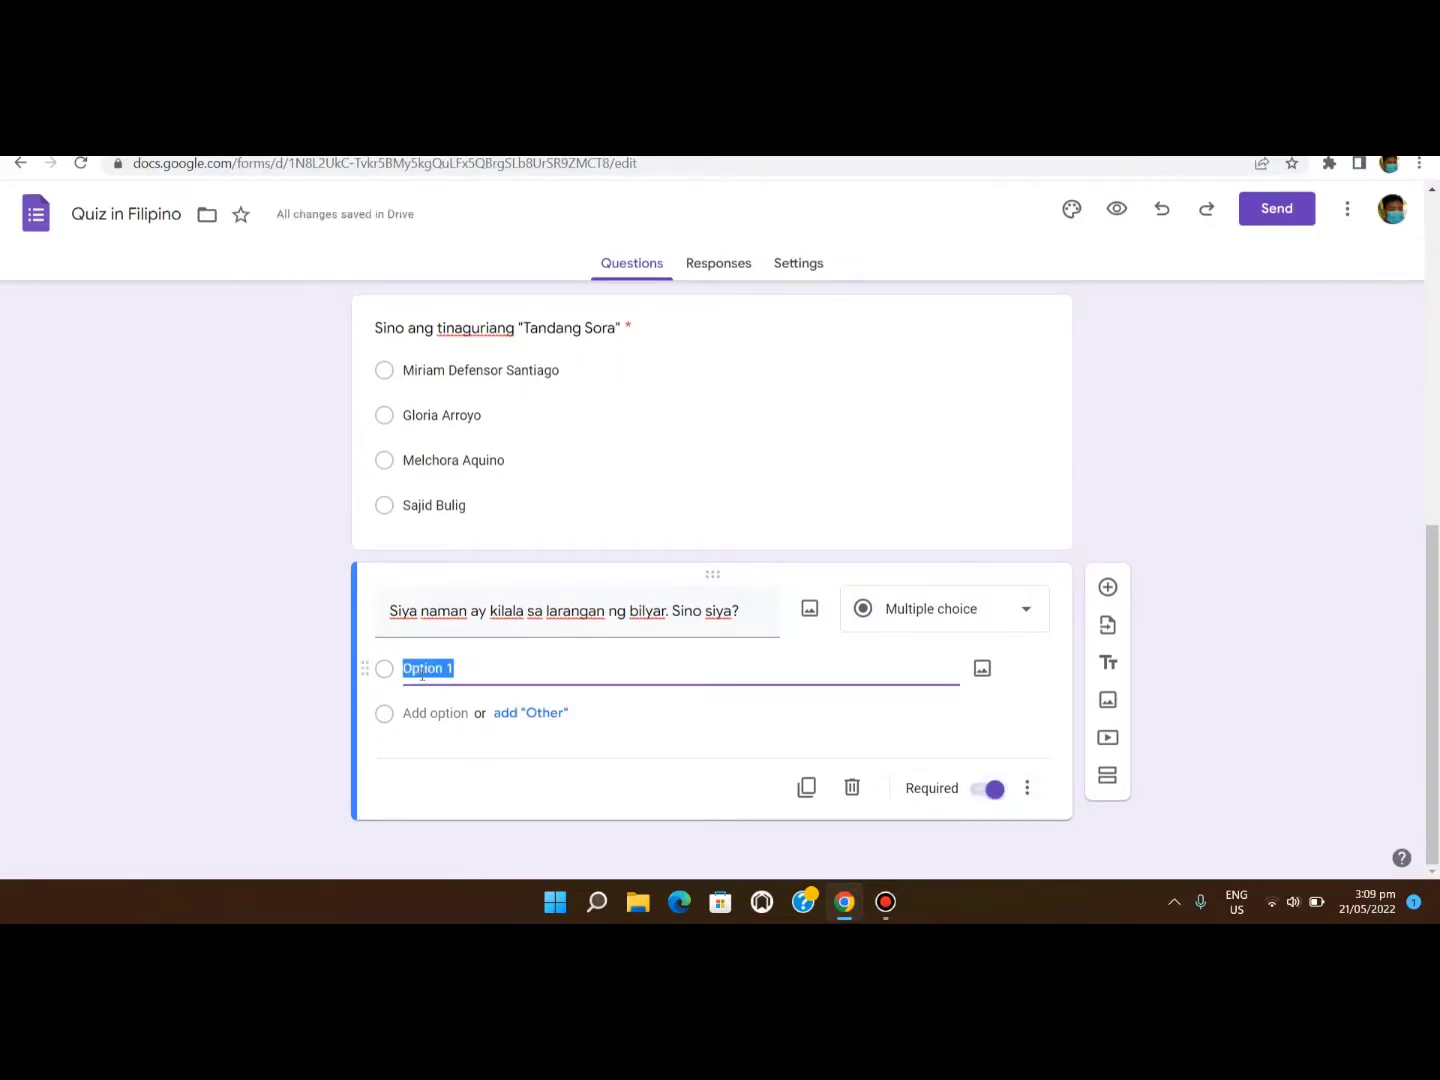
{"action": "type", "text": "Efren Bata Reye"}
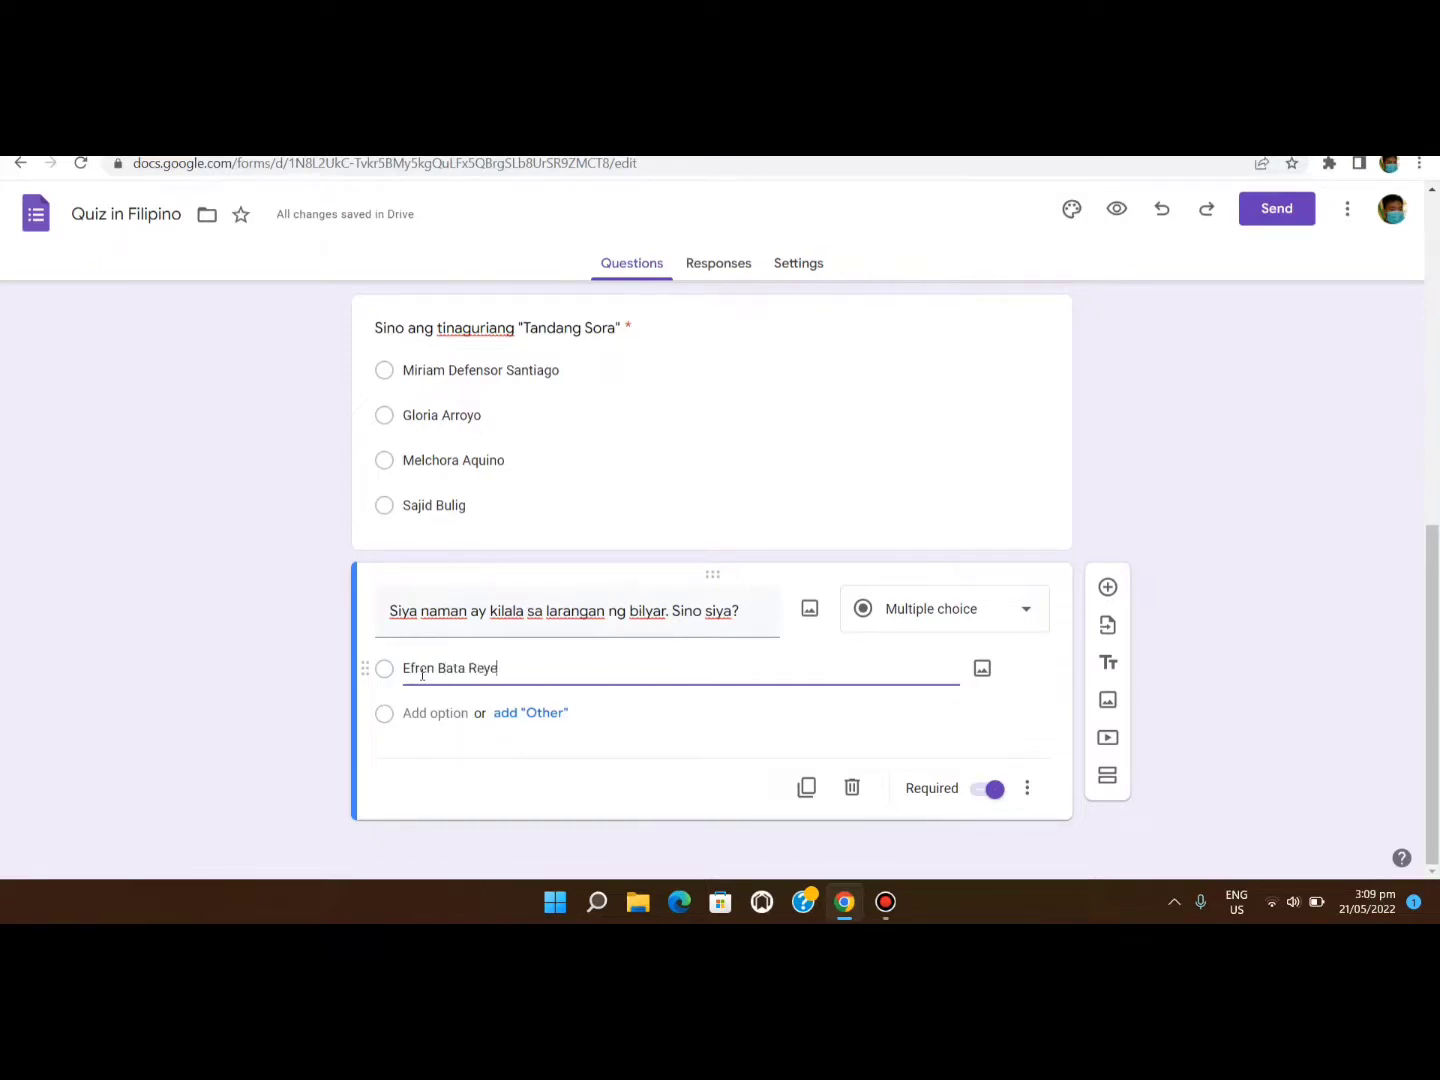
{"action": "type", "text": "s"}
{"action": "left_click", "coordinate": [424, 713]}
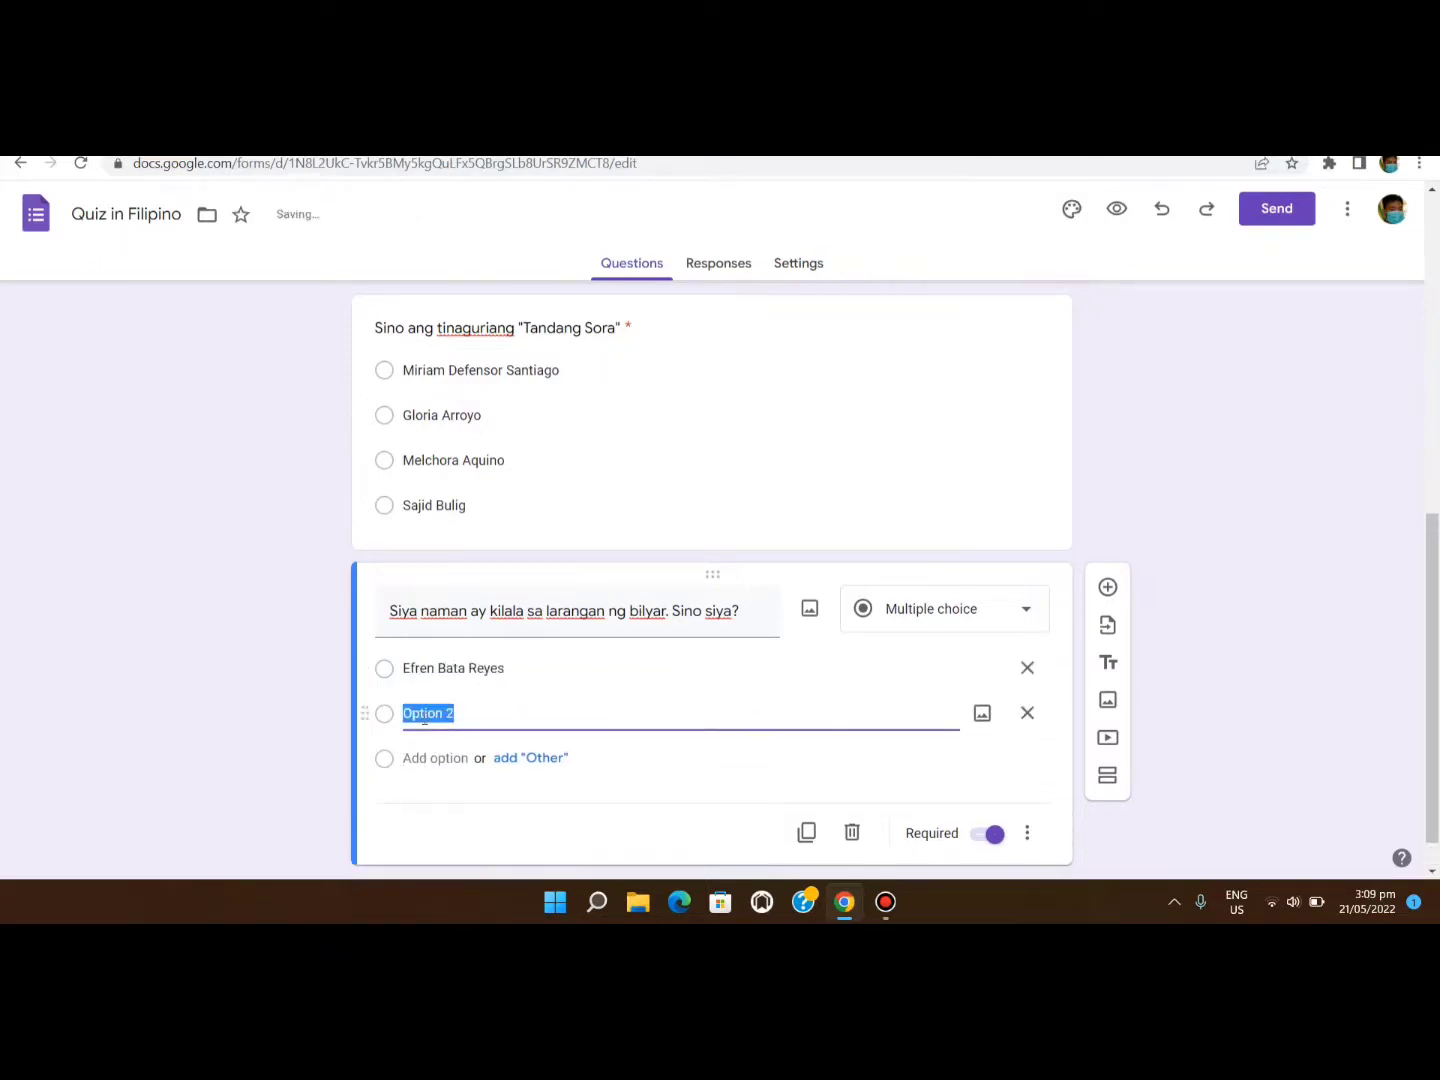
{"action": "type", "text": "Manny Pacquaio"}
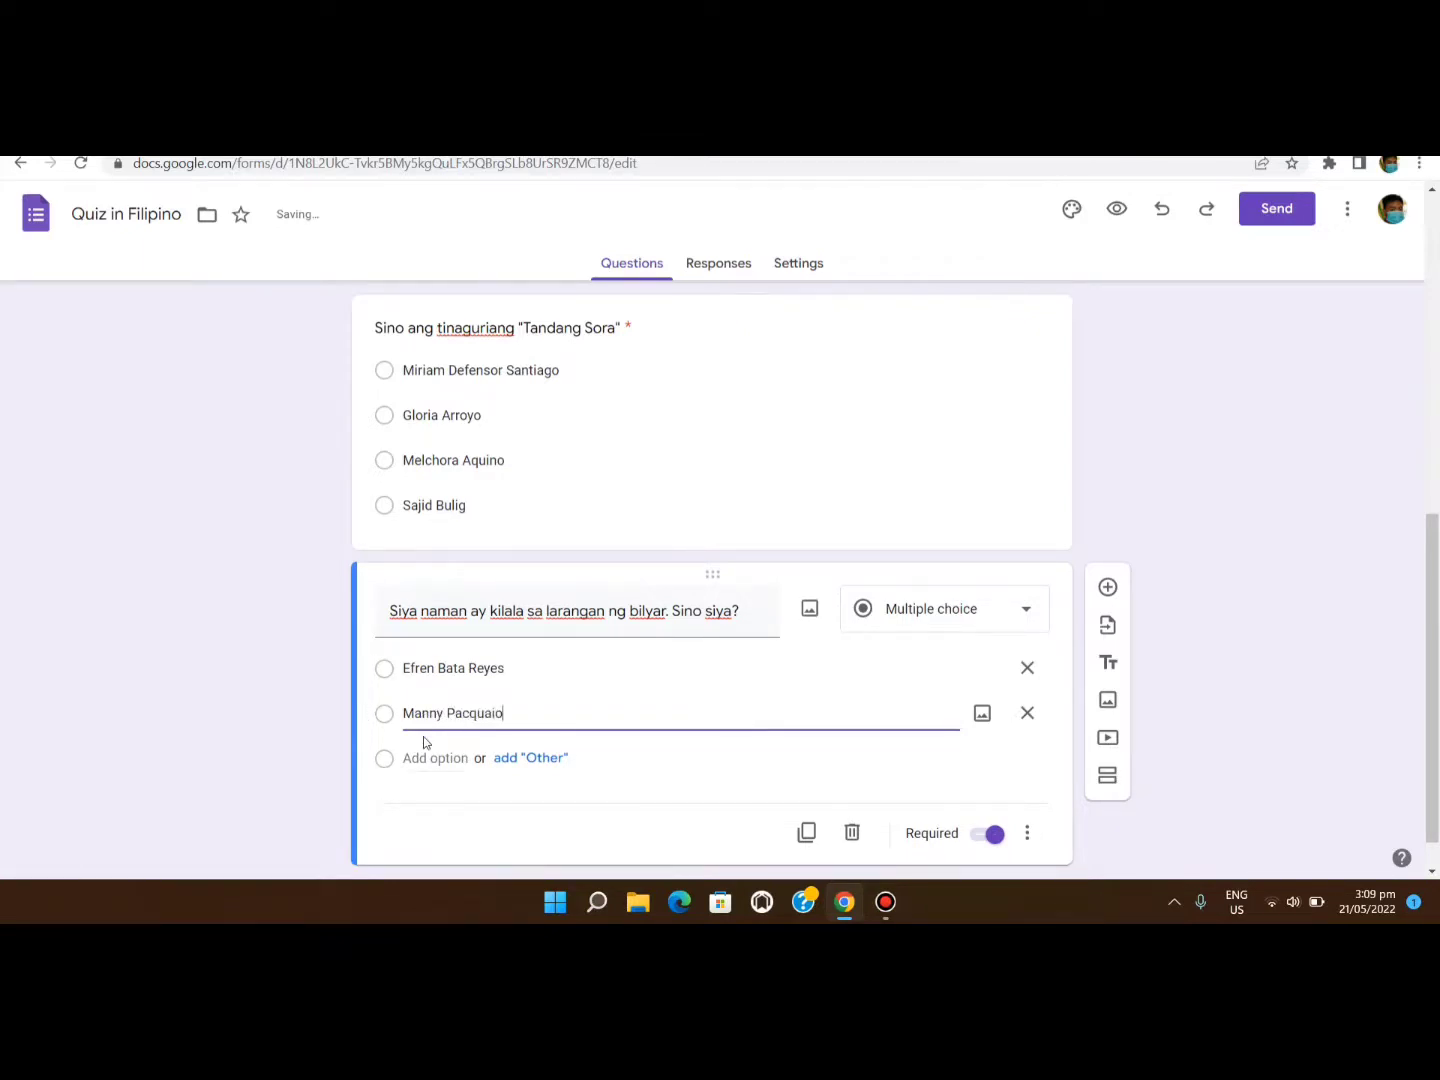
{"action": "left_click", "coordinate": [420, 758]}
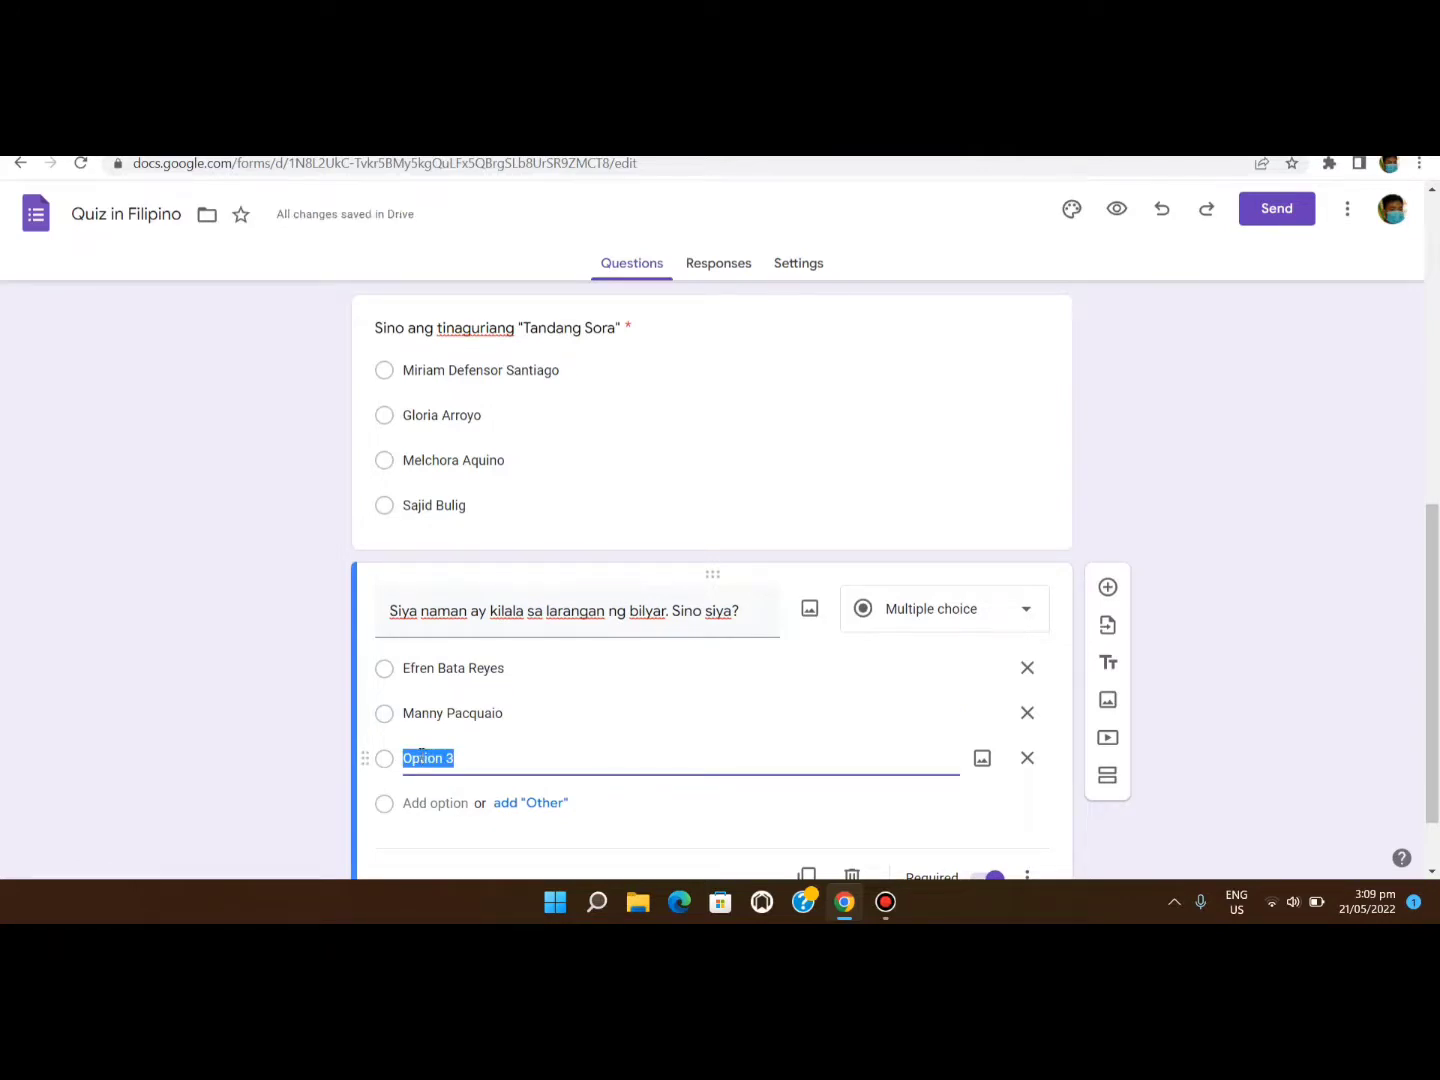
{"action": "type", "text": "Karlos Yulo"}
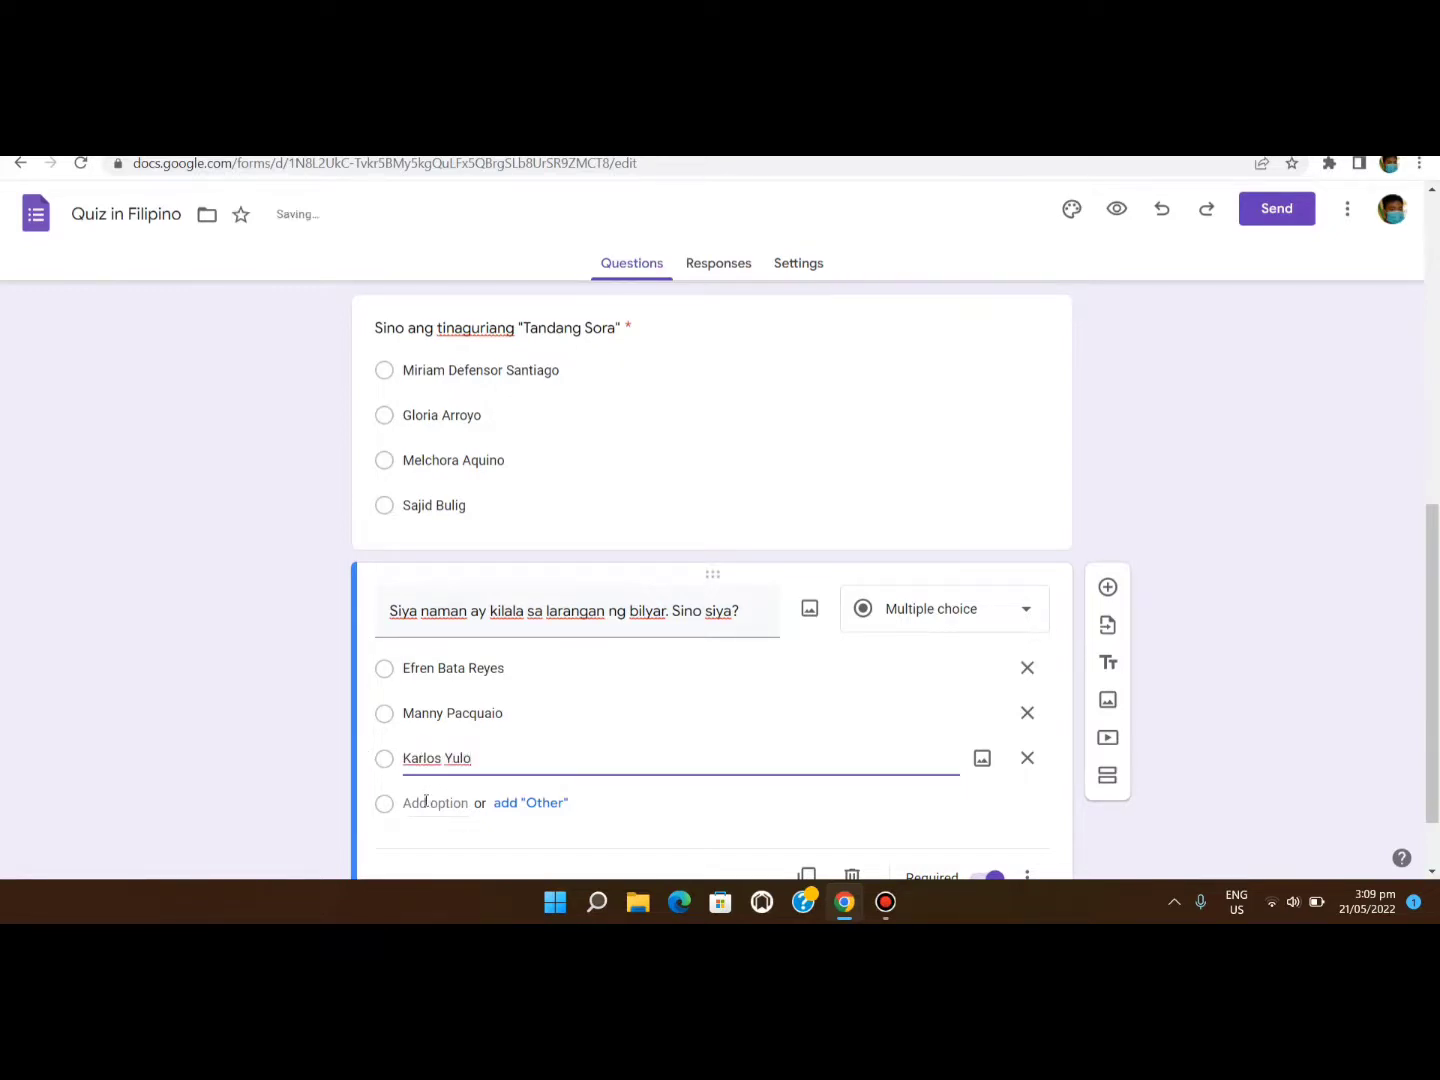
{"action": "left_click", "coordinate": [427, 801]}
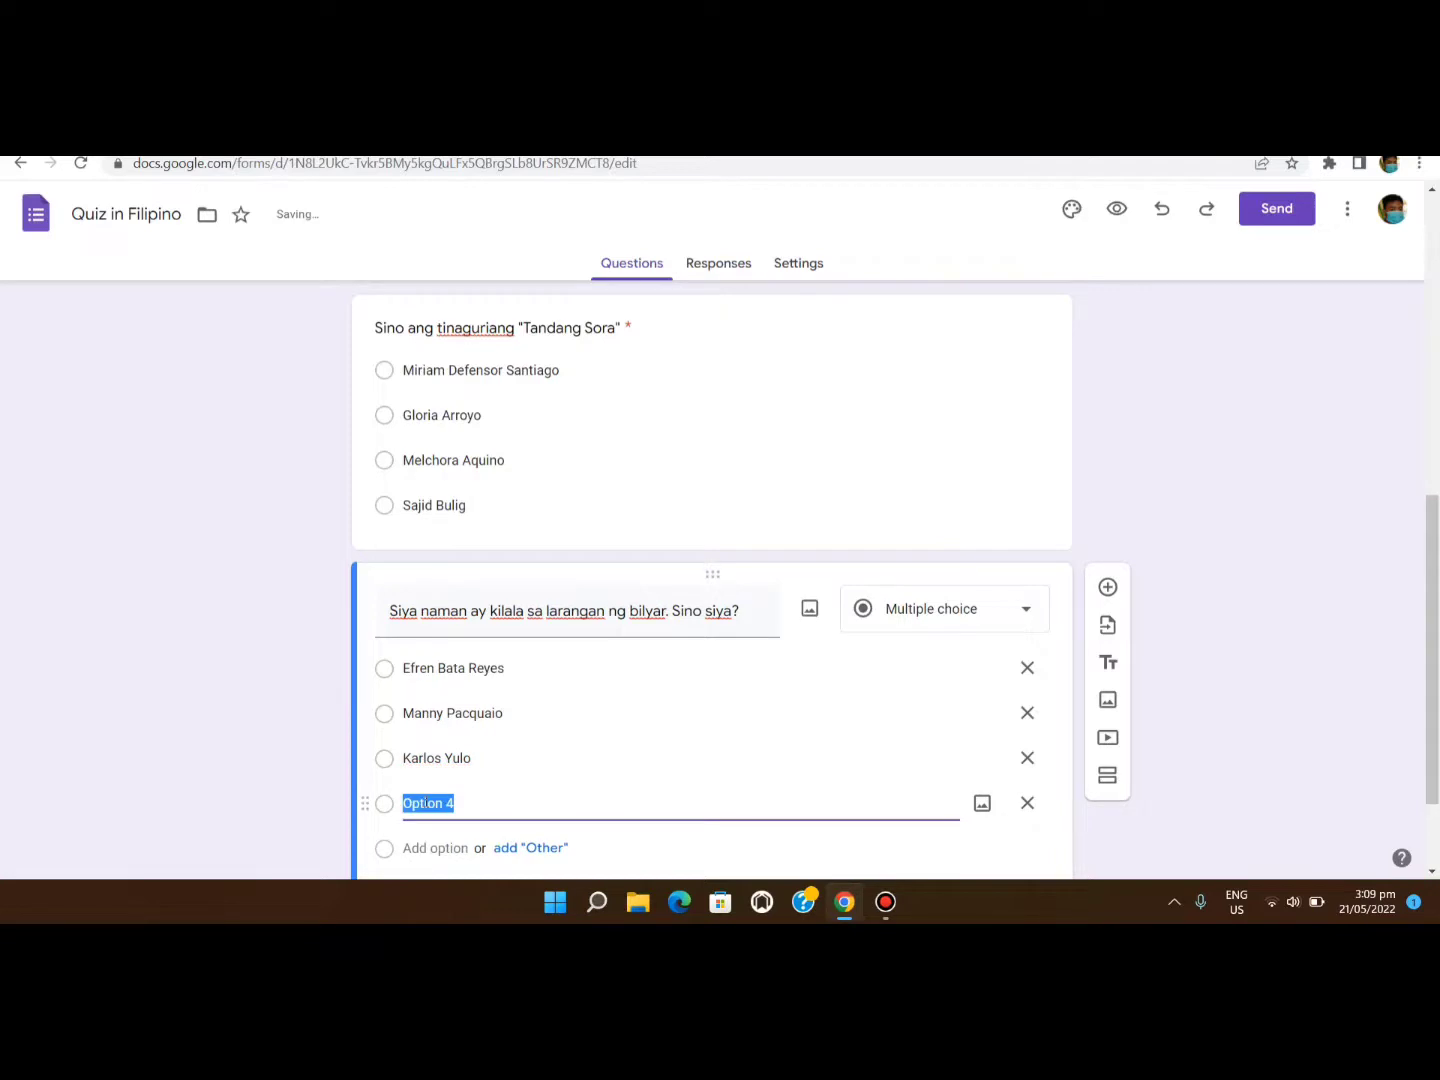
{"action": "type", "text": "Lydia de Vega"}
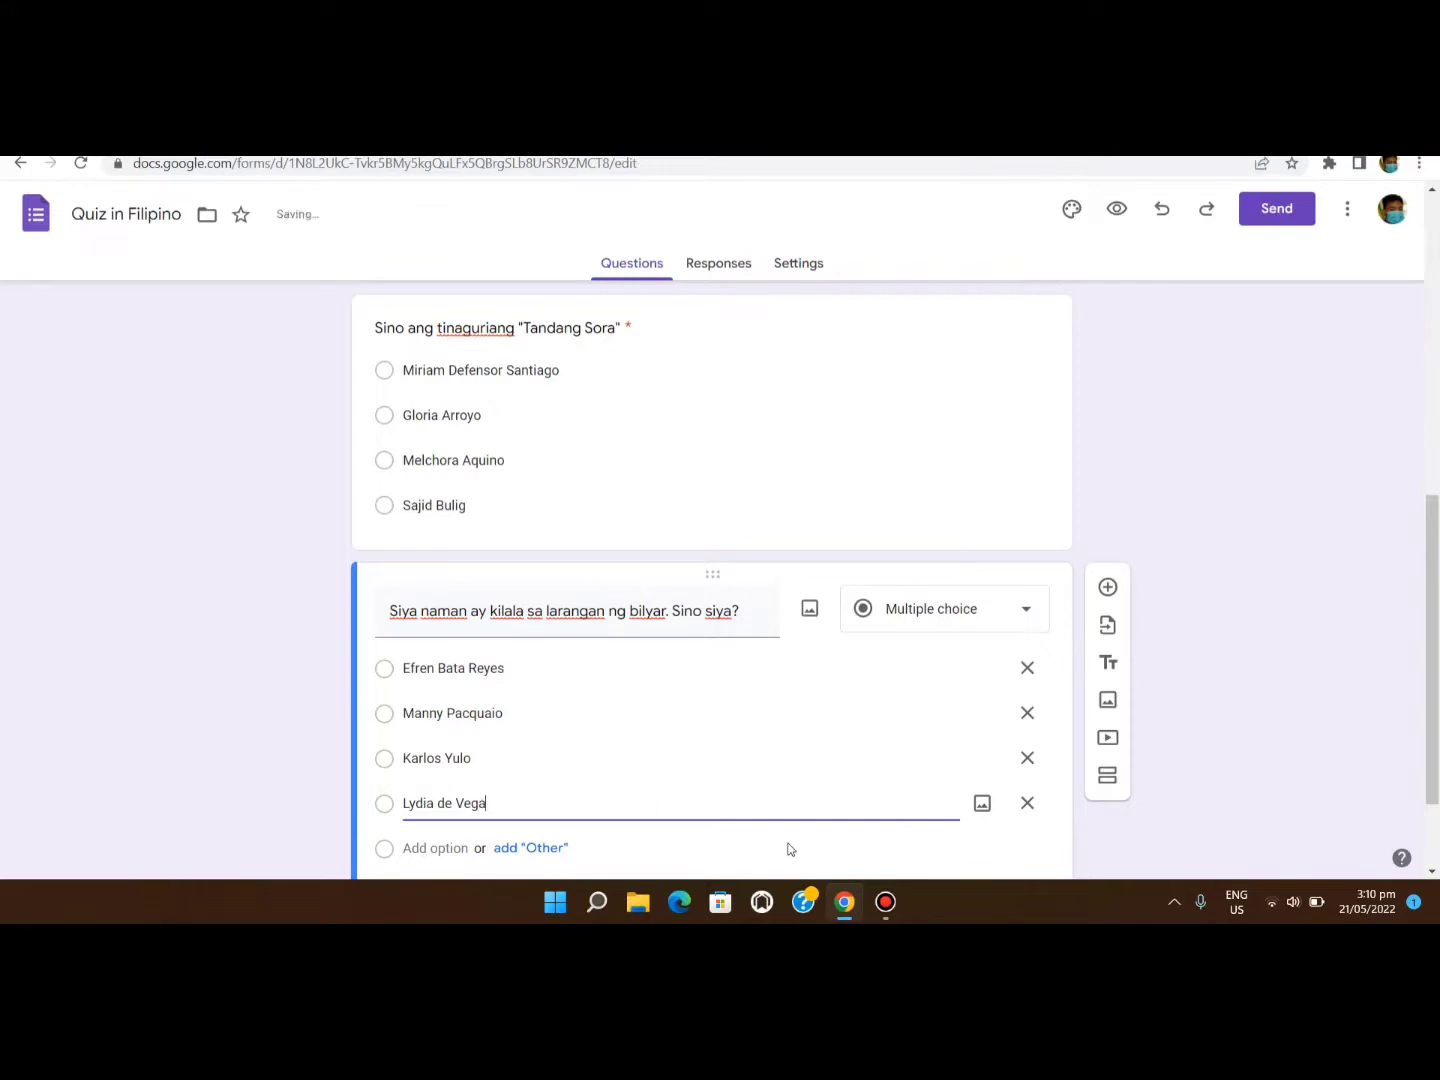
{"action": "scroll", "coordinate": [788, 850], "scroll_direction": "down", "scroll_amount": 2}
{"action": "left_click", "coordinate": [769, 791]}
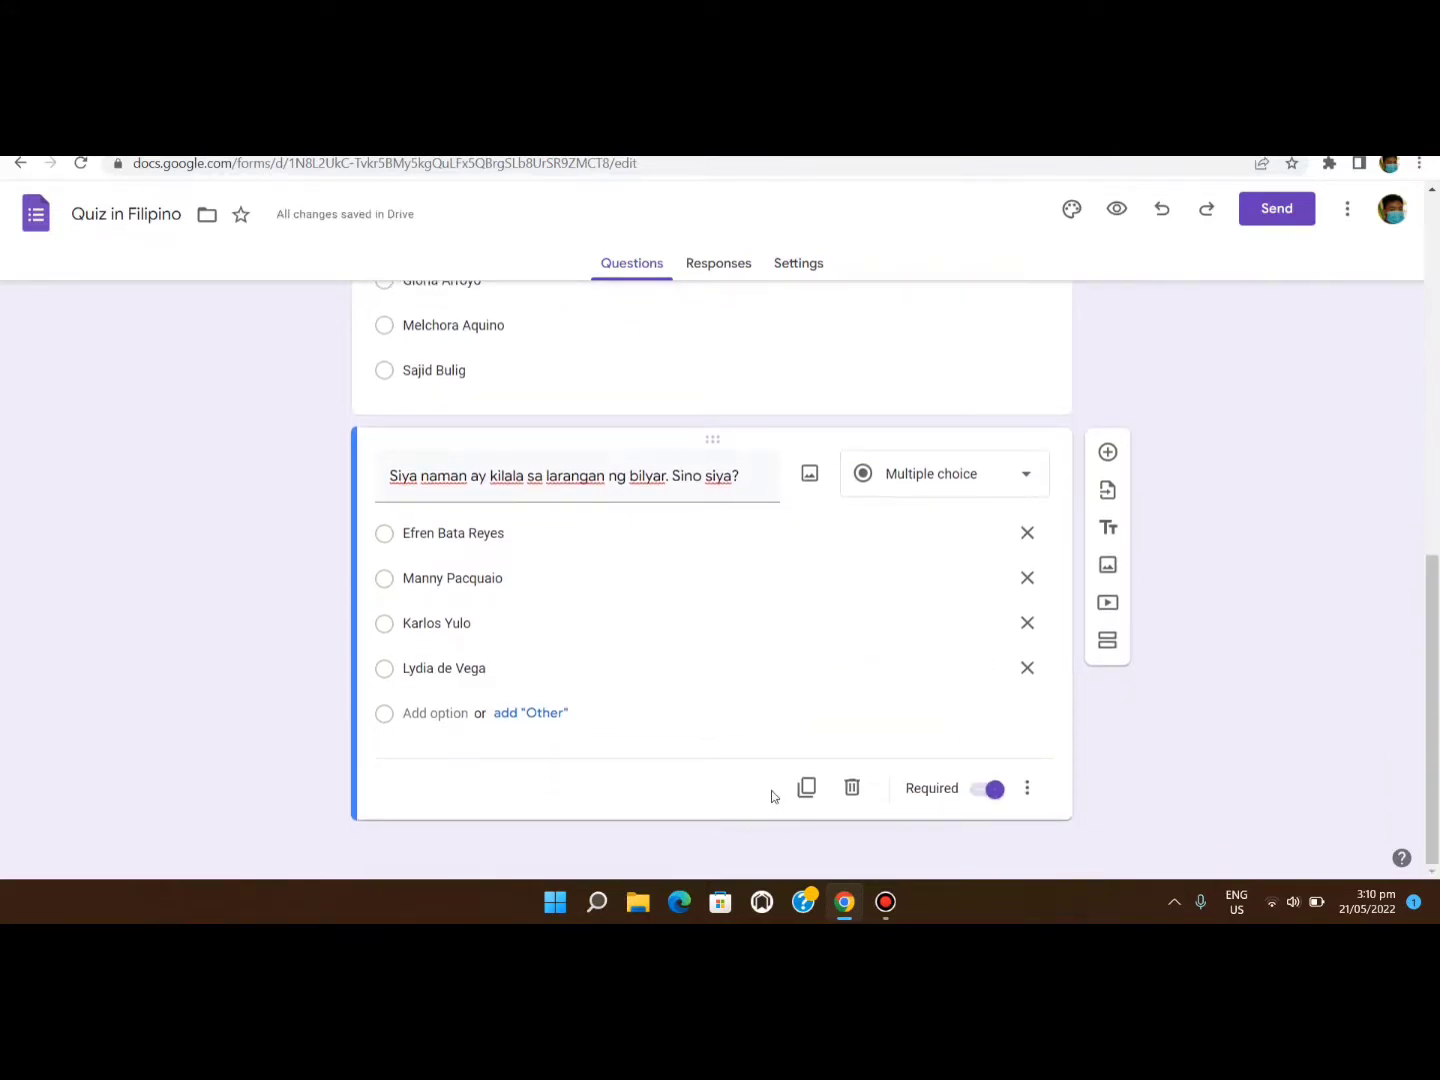
Add a multiple-choice question reading 'Ano ang tumutukoy sa kilos o gawa?'.
{"action": "left_click", "coordinate": [1107, 453]}
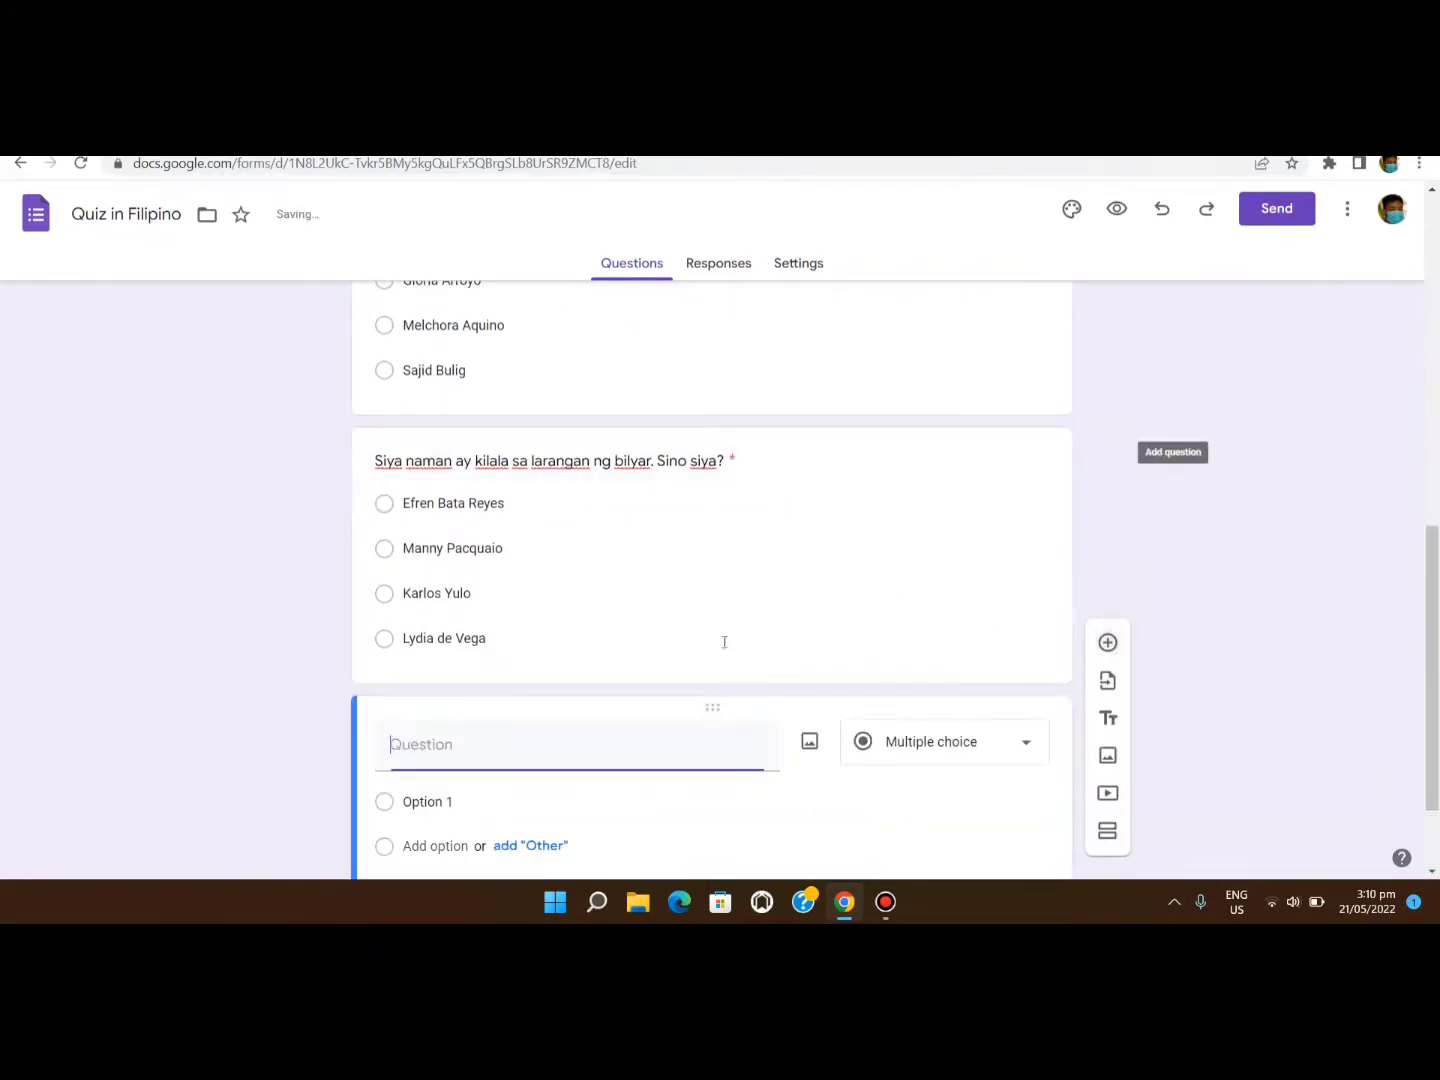
{"action": "left_click", "coordinate": [706, 588]}
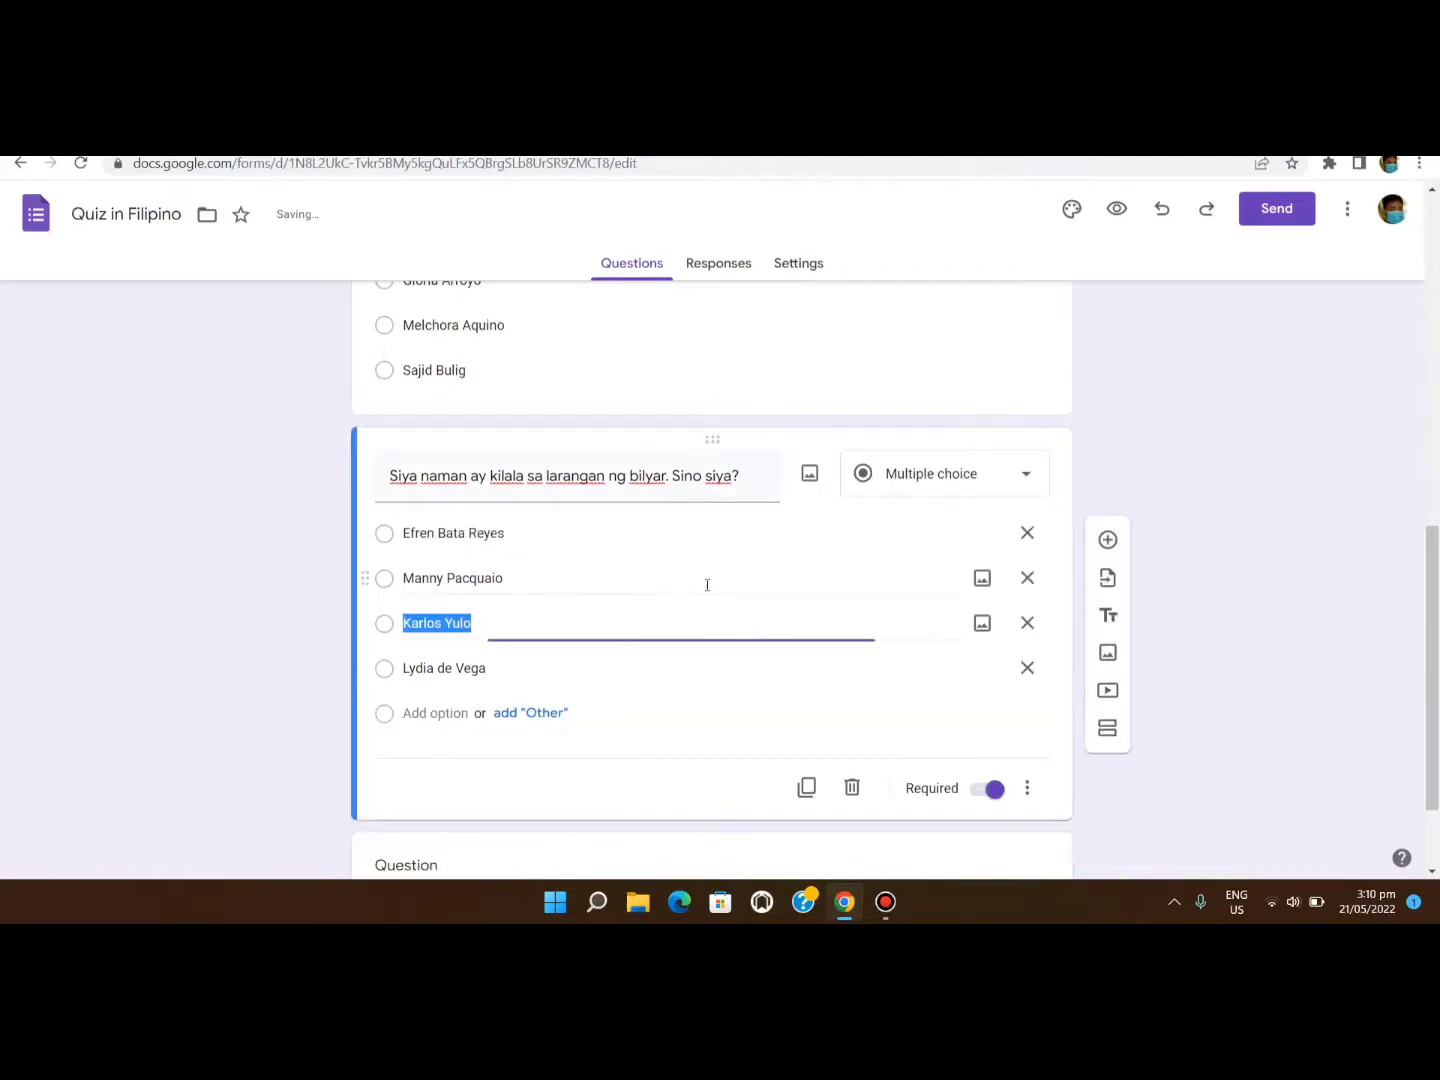
{"action": "left_click", "coordinate": [691, 776]}
{"action": "scroll", "coordinate": [761, 720], "scroll_direction": "down", "scroll_amount": 2}
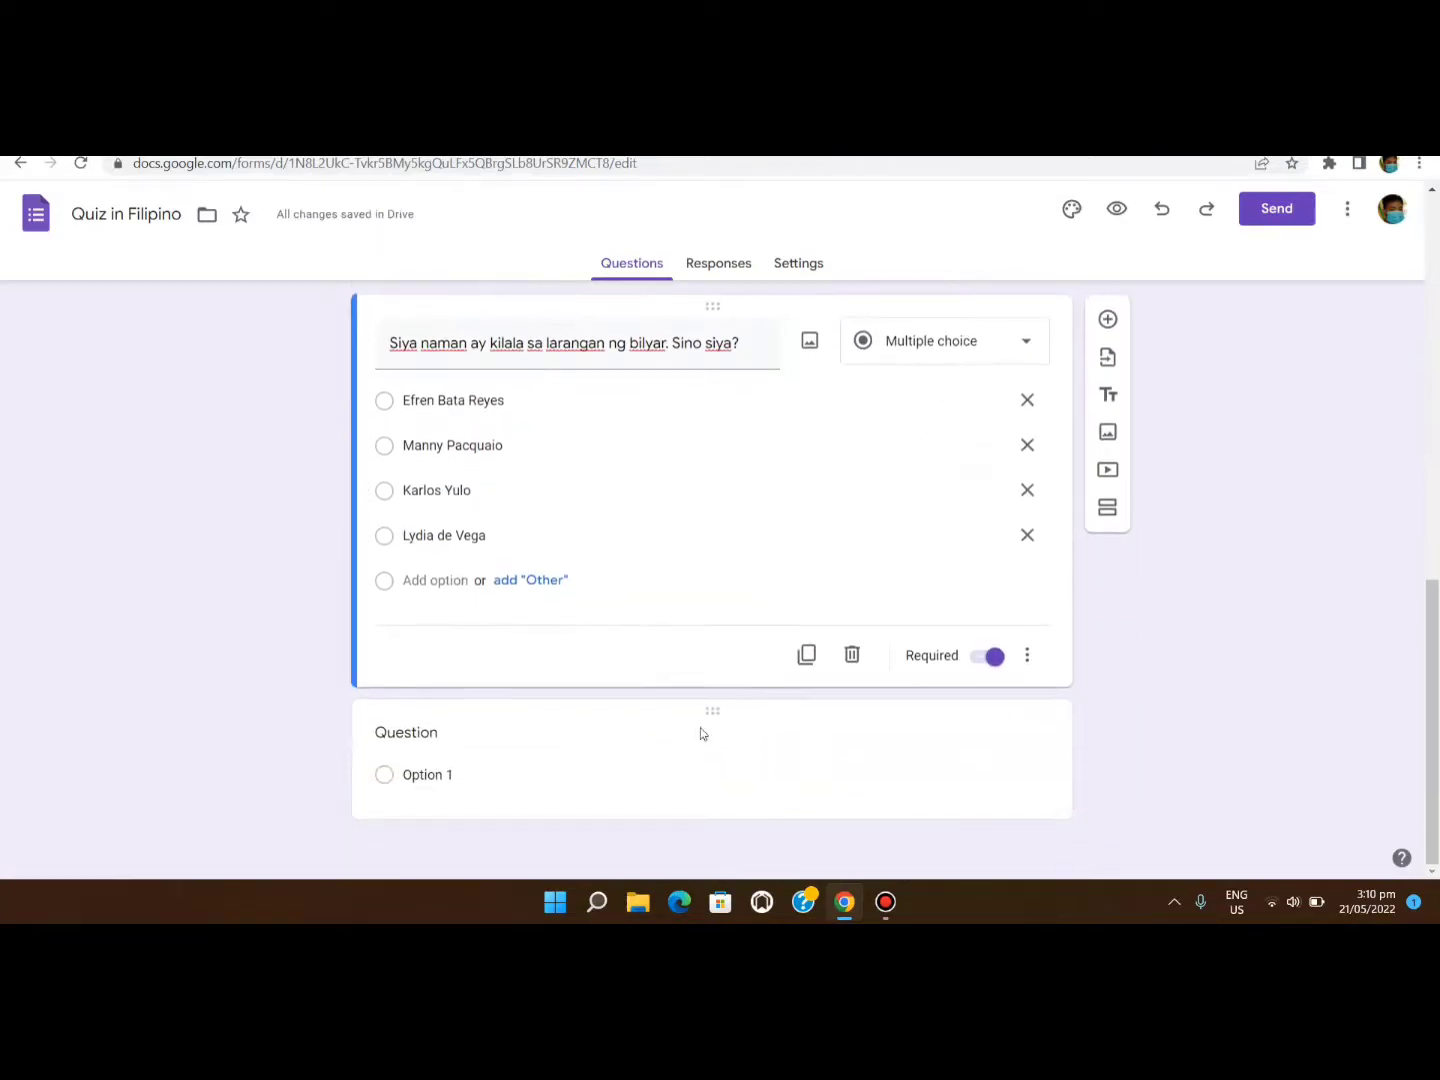
{"action": "left_click", "coordinate": [660, 746]}
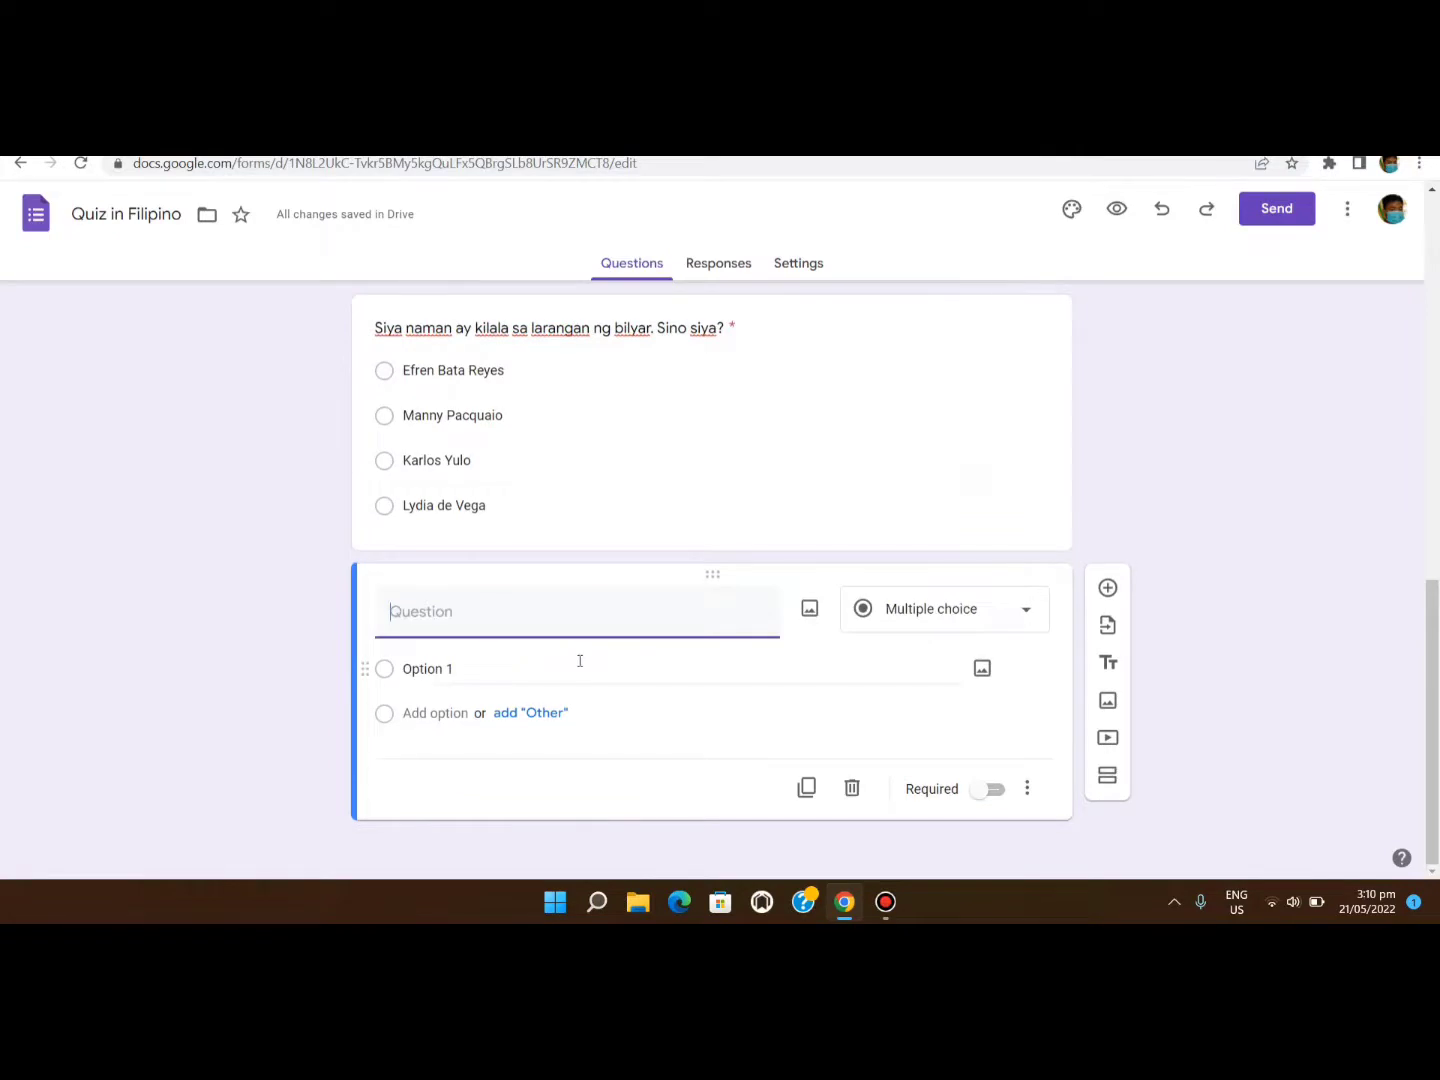
{"action": "type", "text": "Ano ang"}
{"action": "type", "text": "tumutukoy sa kilos o gawa?"}
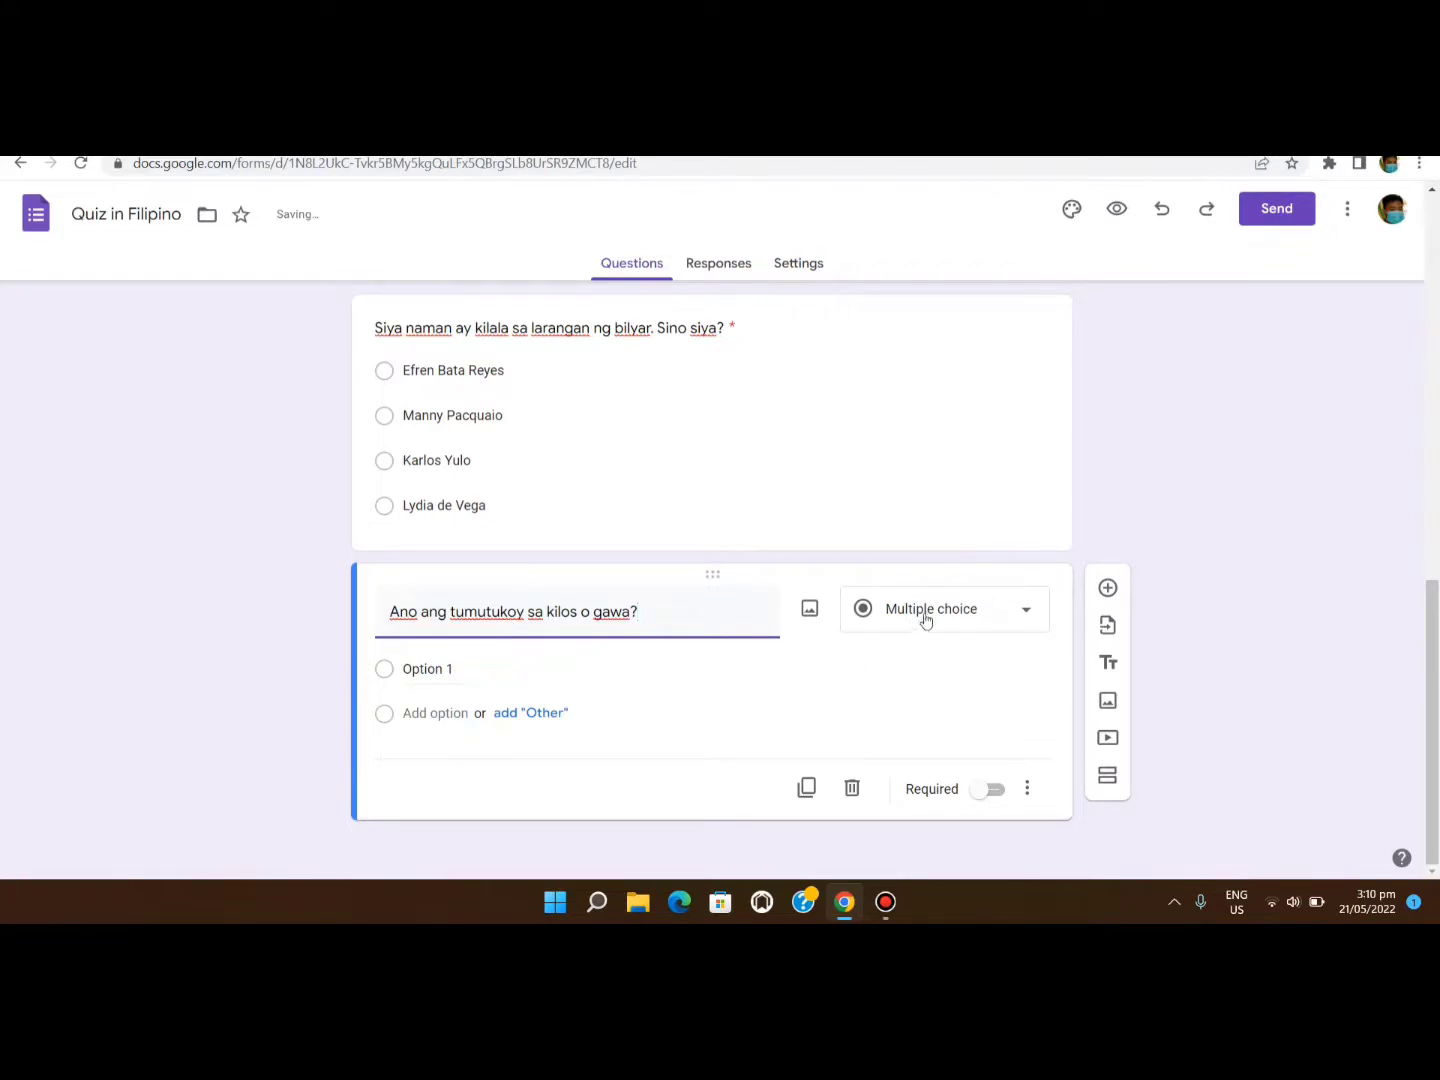
{"action": "left_click", "coordinate": [928, 614]}
{"action": "left_click", "coordinate": [937, 421]}
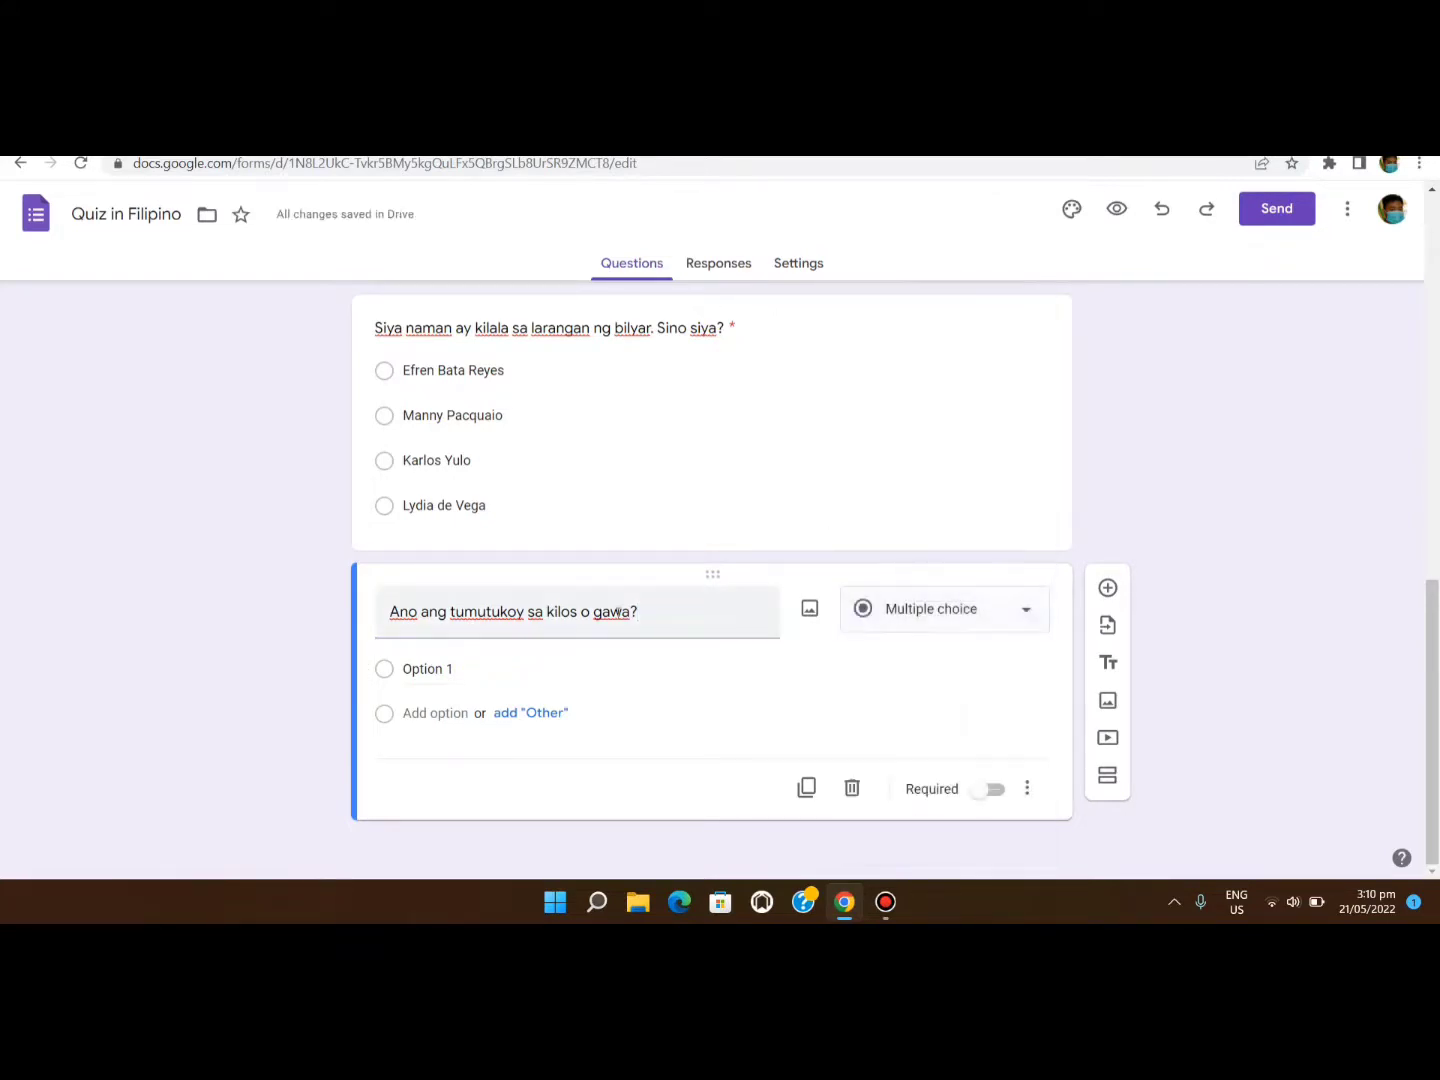
Give it choices Pangngalan, Pandiwa, Panag-uri and Pang-uri, and mark it required.
{"action": "left_click", "coordinate": [427, 669]}
{"action": "type", "text": "Pan"}
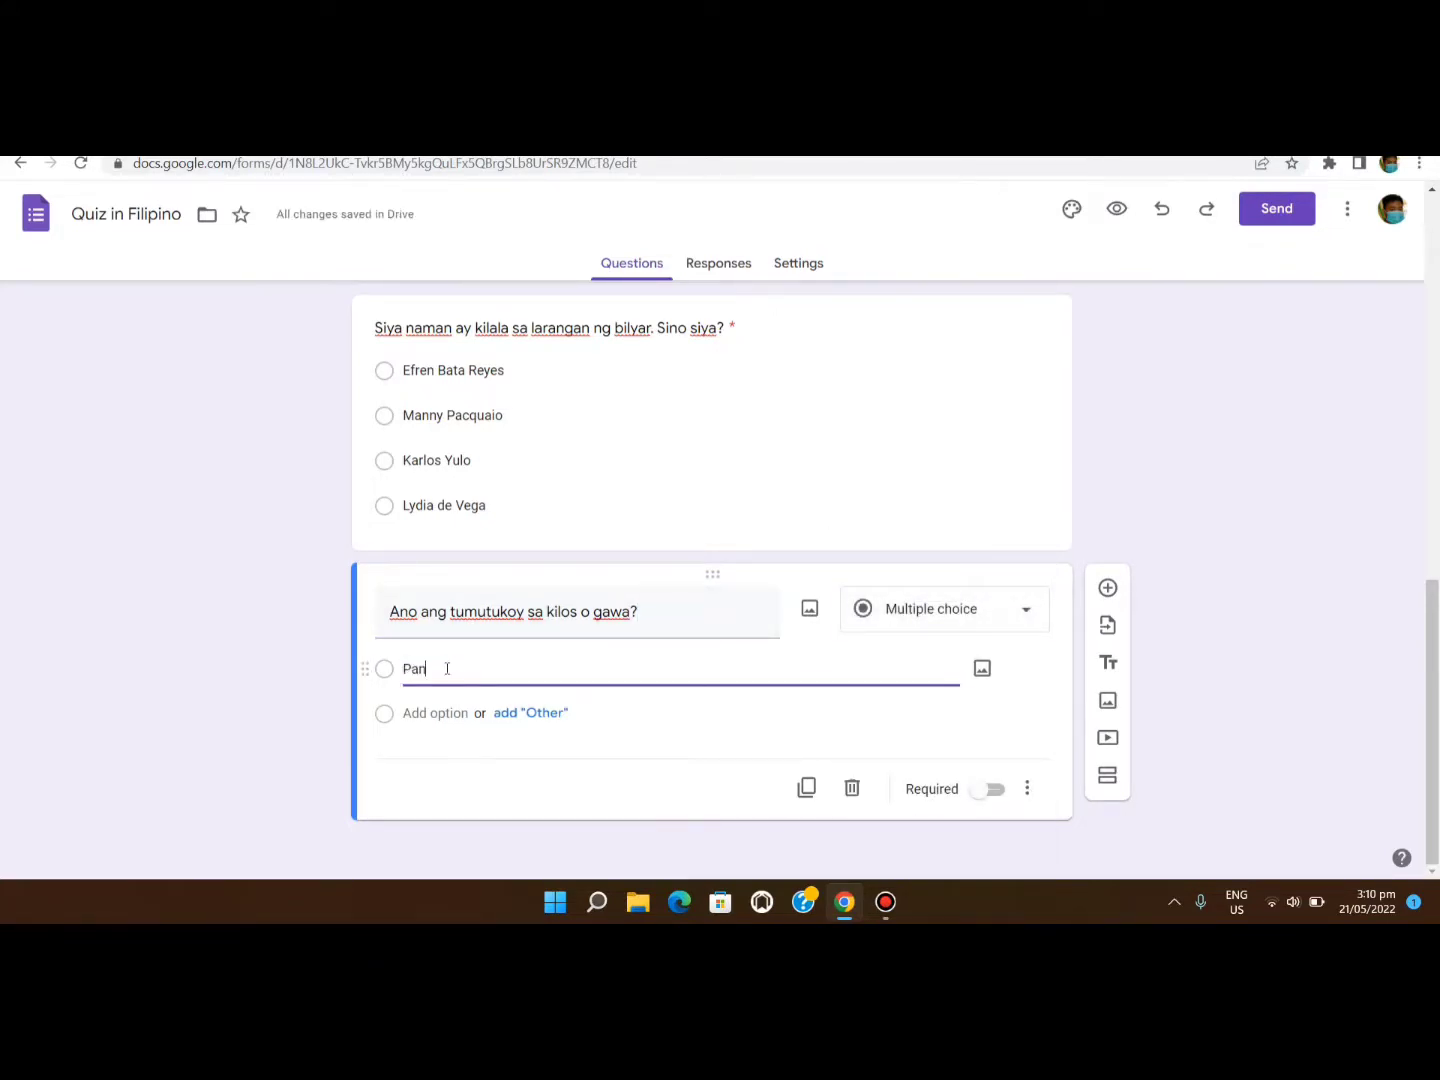
{"action": "type", "text": "gngalan"}
{"action": "left_click", "coordinate": [439, 712]}
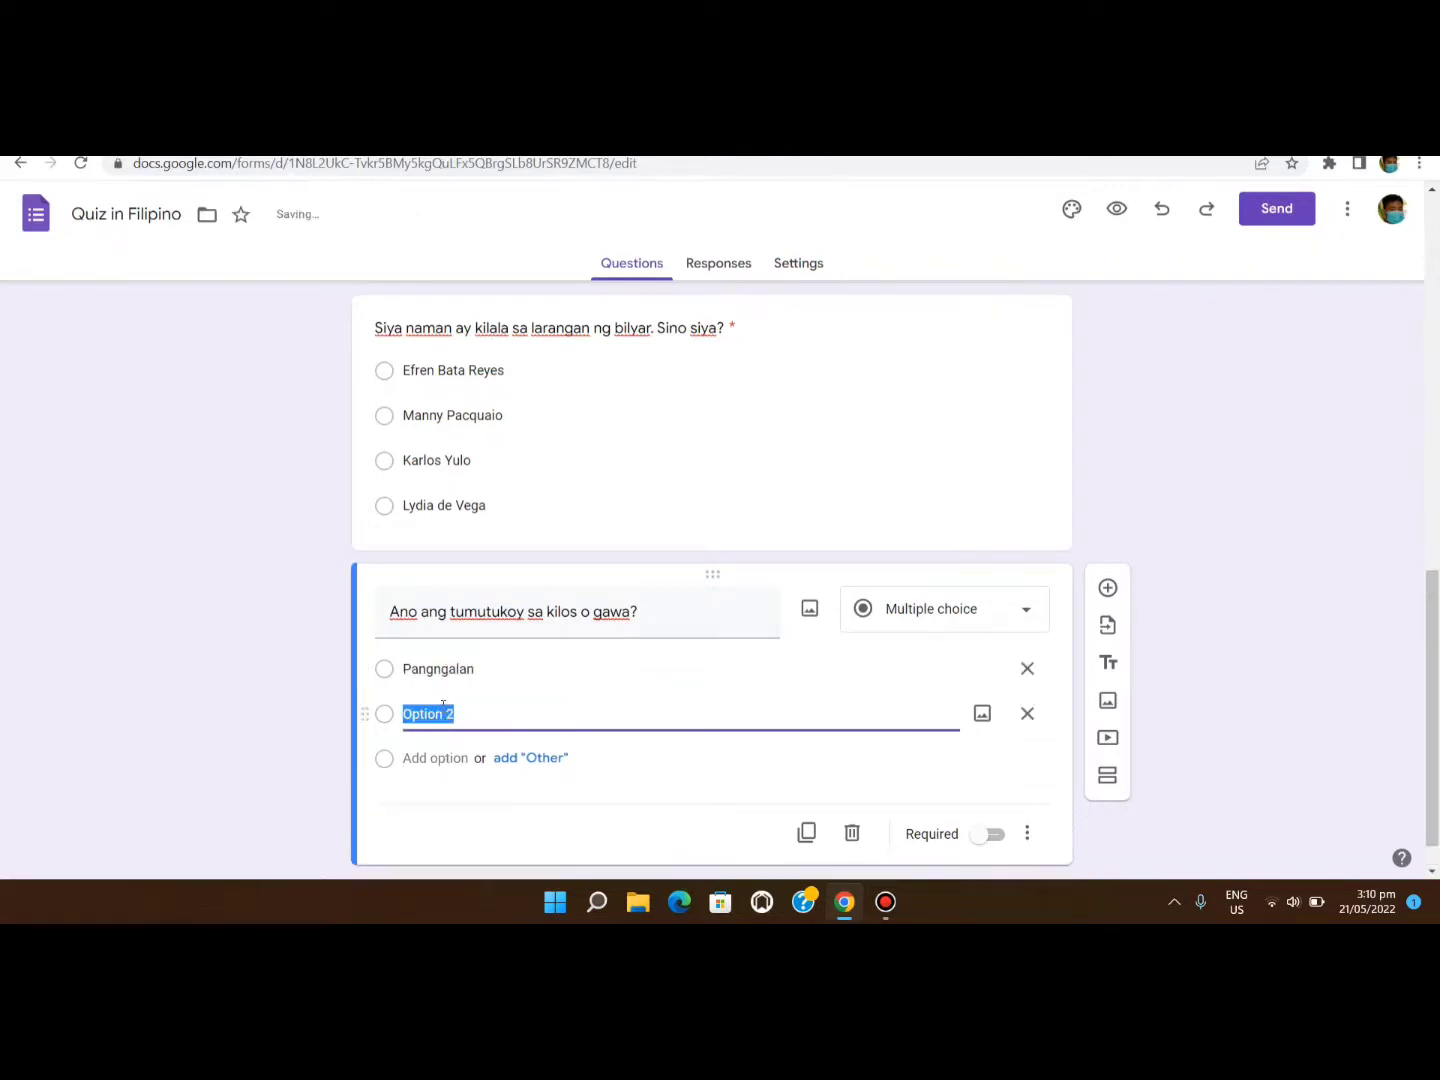
{"action": "type", "text": "Pandiwa"}
{"action": "left_click", "coordinate": [456, 760]}
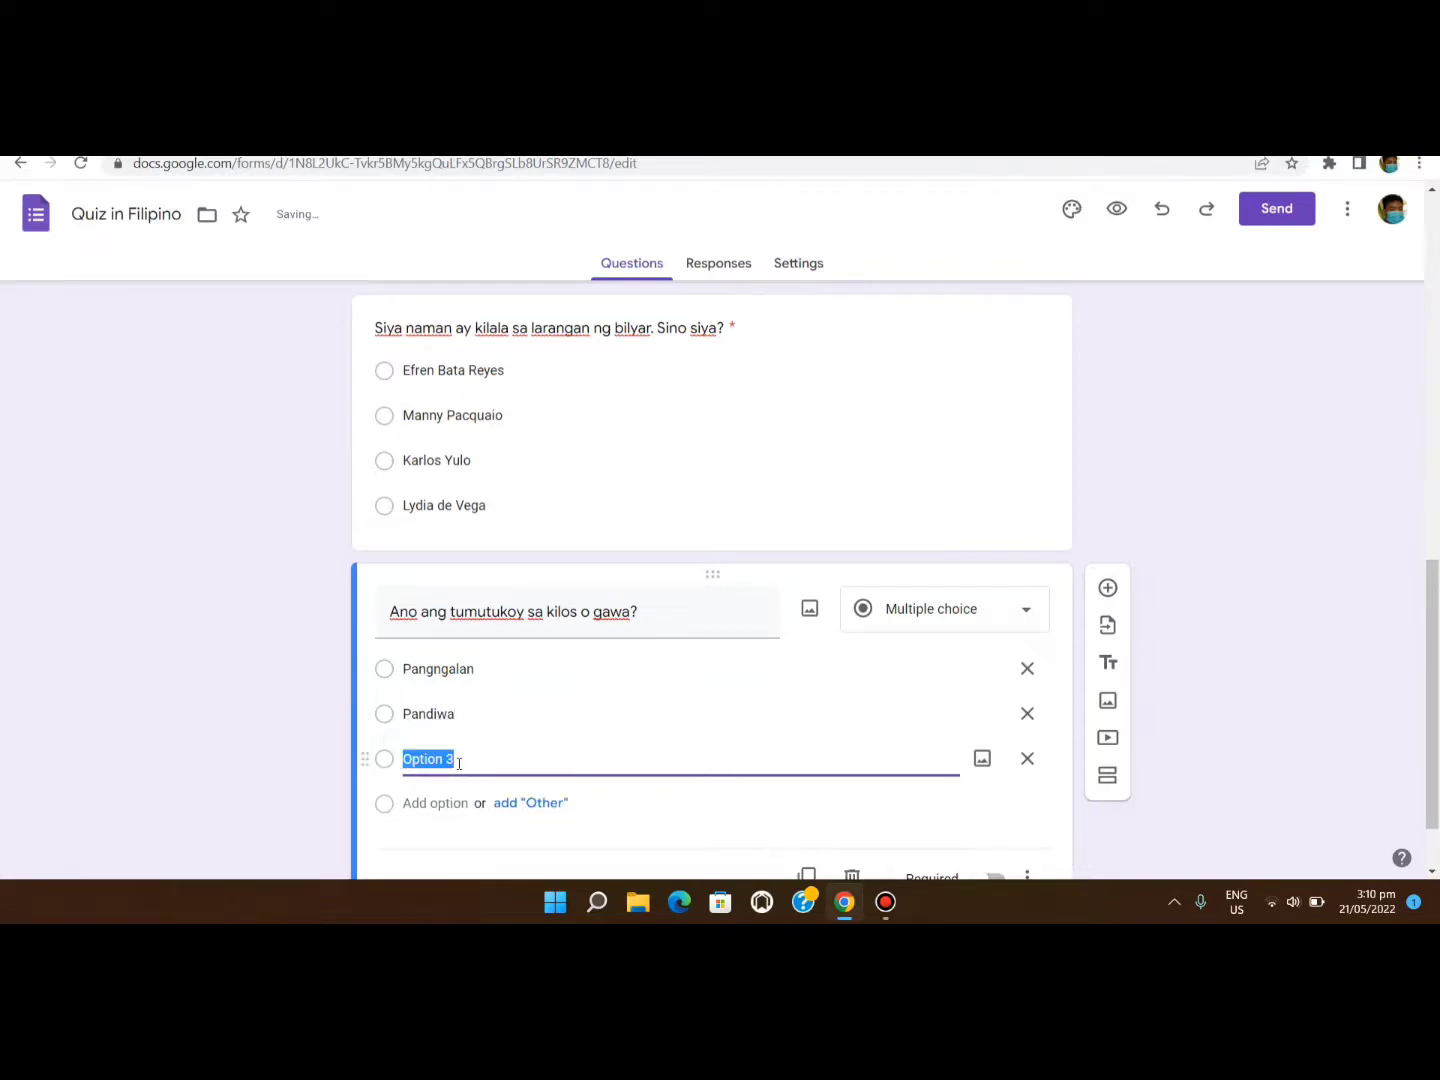
{"action": "type", "text": "Panag-uri"}
{"action": "left_click", "coordinate": [439, 806]}
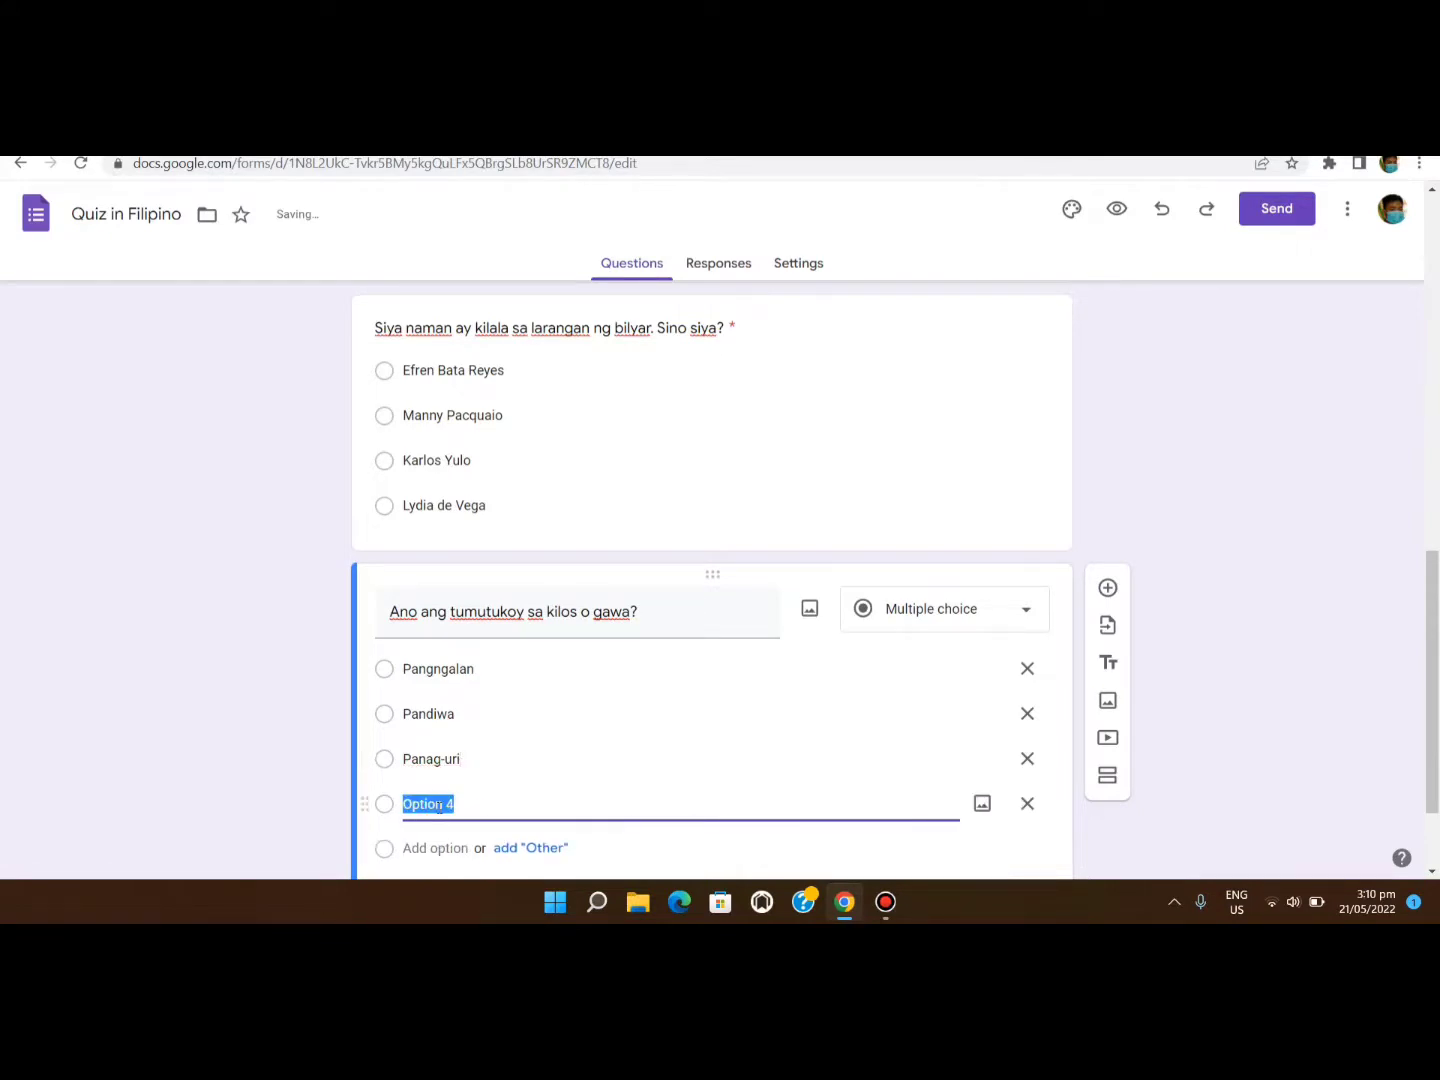
{"action": "type", "text": "Pang-uri"}
{"action": "scroll", "coordinate": [611, 713], "scroll_direction": "down", "scroll_amount": 2}
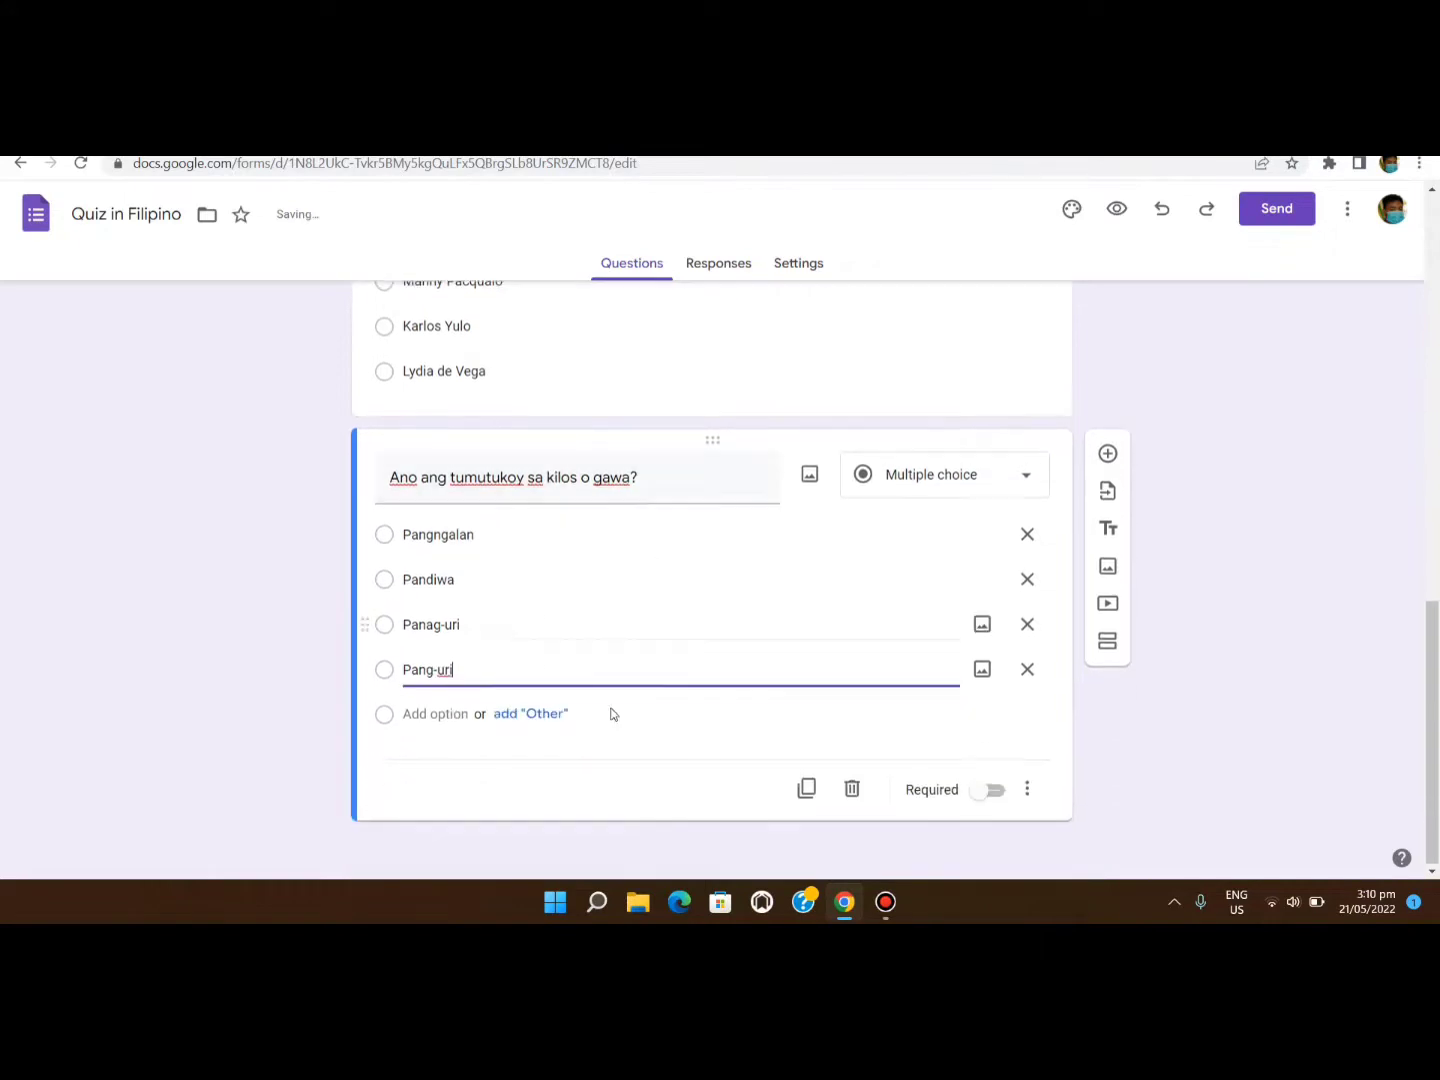
{"action": "left_click", "coordinate": [605, 807]}
{"action": "left_click", "coordinate": [992, 790]}
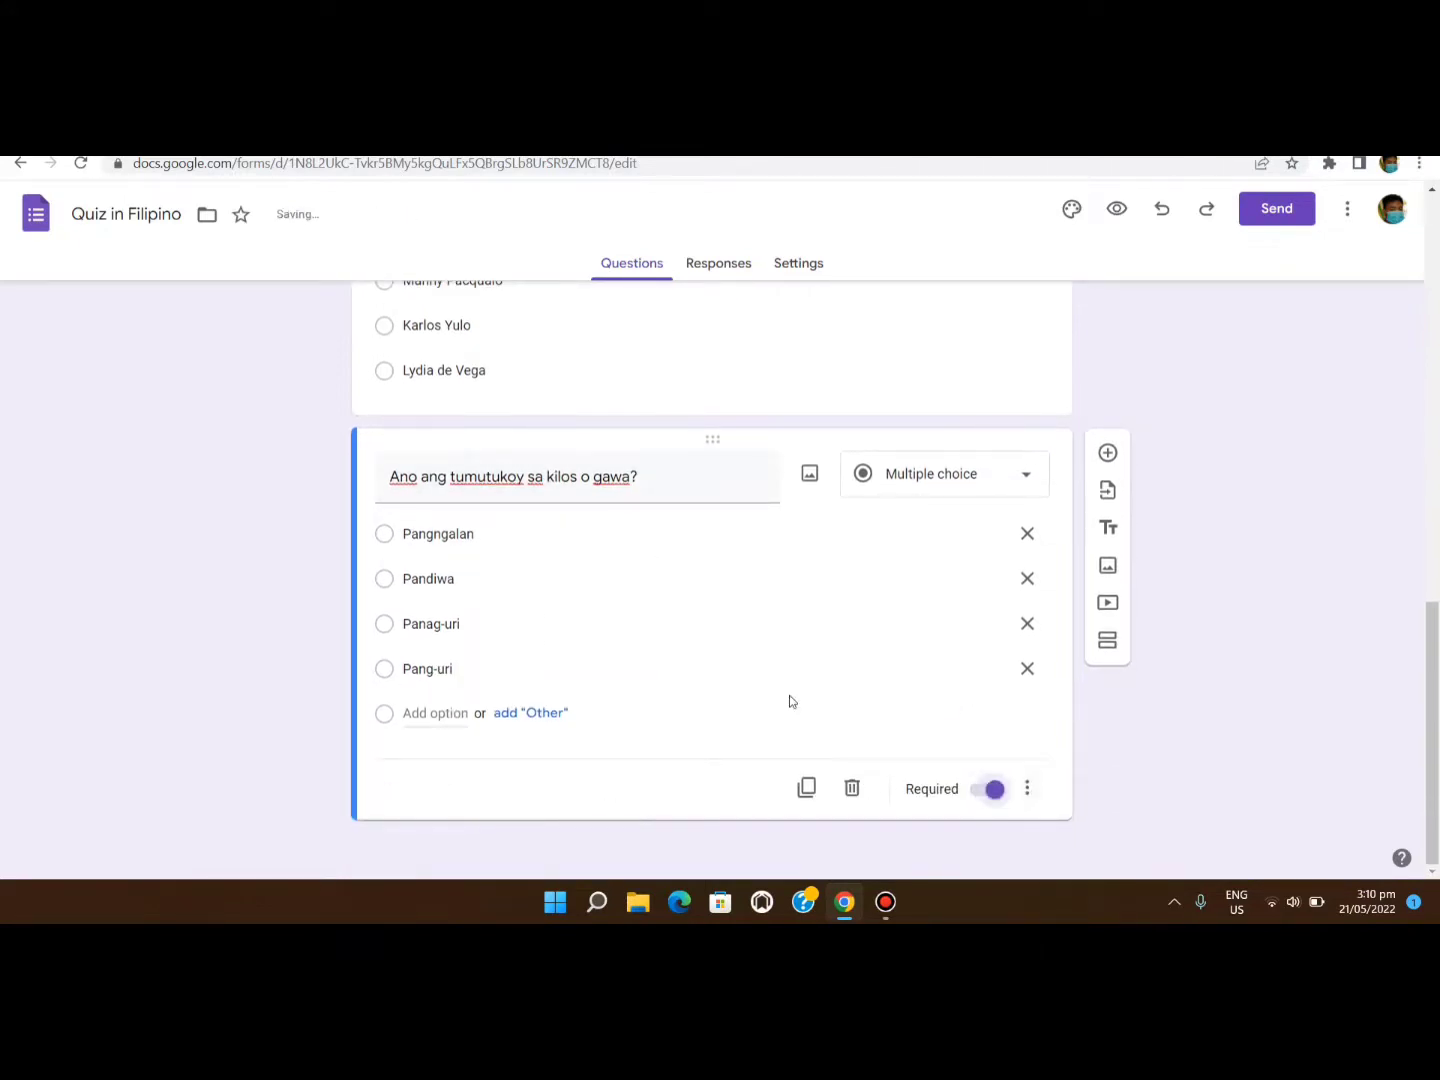
{"action": "scroll", "coordinate": [790, 689], "scroll_direction": "up", "scroll_amount": 2}
{"action": "left_click", "coordinate": [845, 565]}
Review the questions, stepping back up to the Pambansang Bayani question.
{"action": "scroll", "coordinate": [866, 661], "scroll_direction": "up", "scroll_amount": 3}
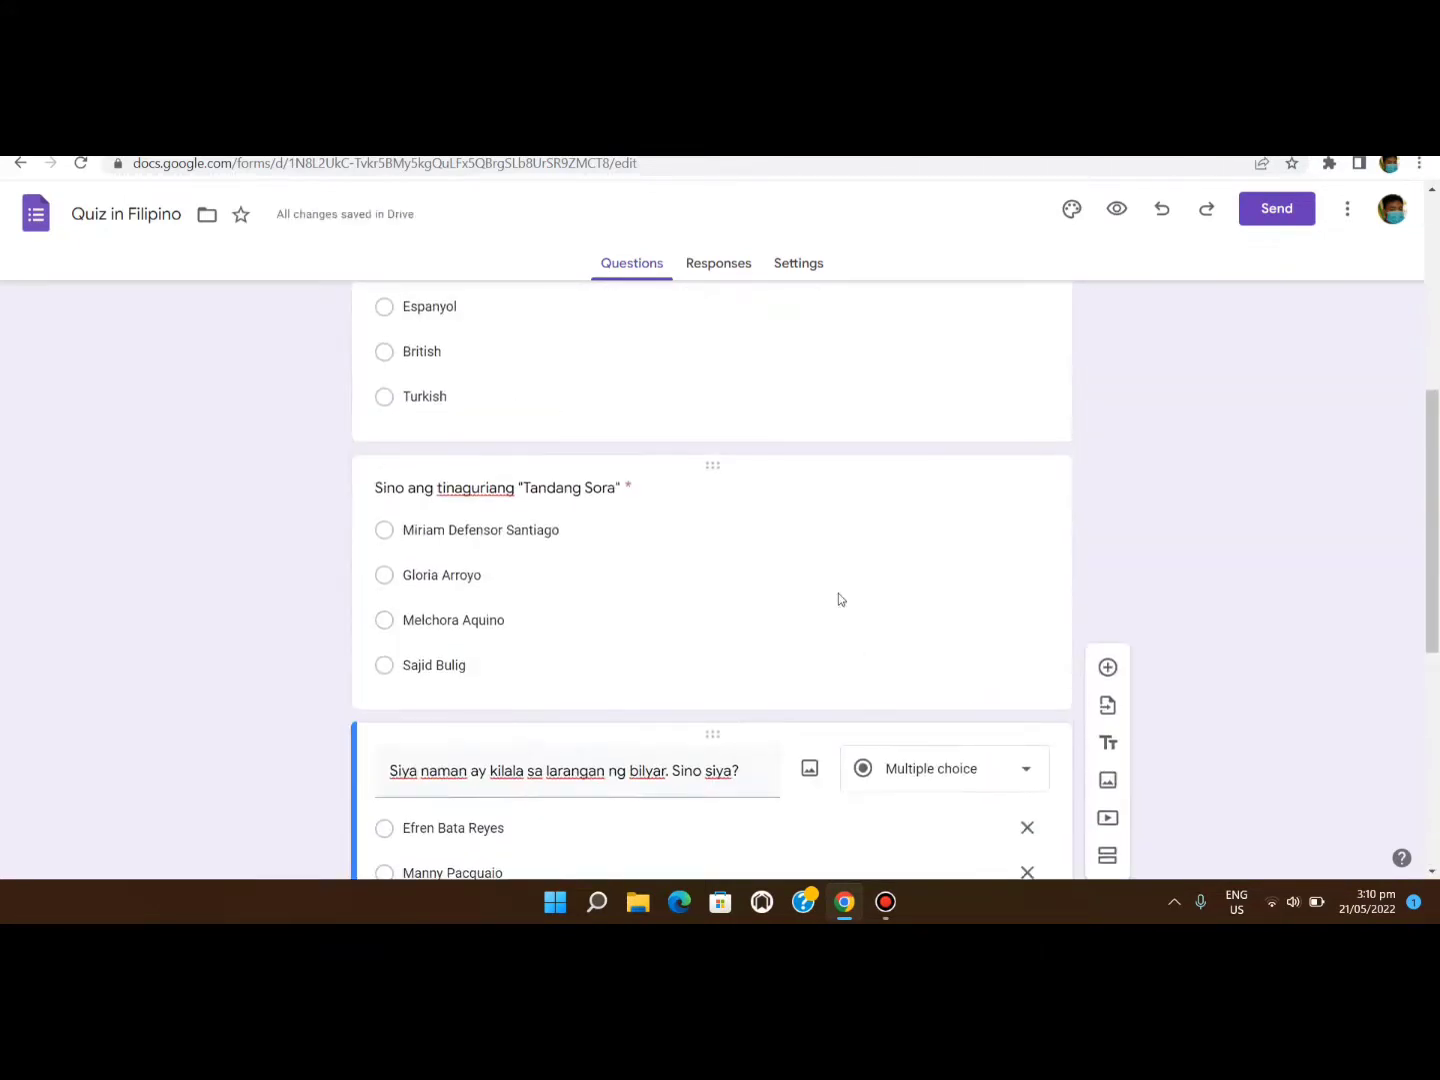
{"action": "left_click", "coordinate": [838, 589]}
{"action": "scroll", "coordinate": [869, 720], "scroll_direction": "up", "scroll_amount": 2}
{"action": "left_click", "coordinate": [829, 644]}
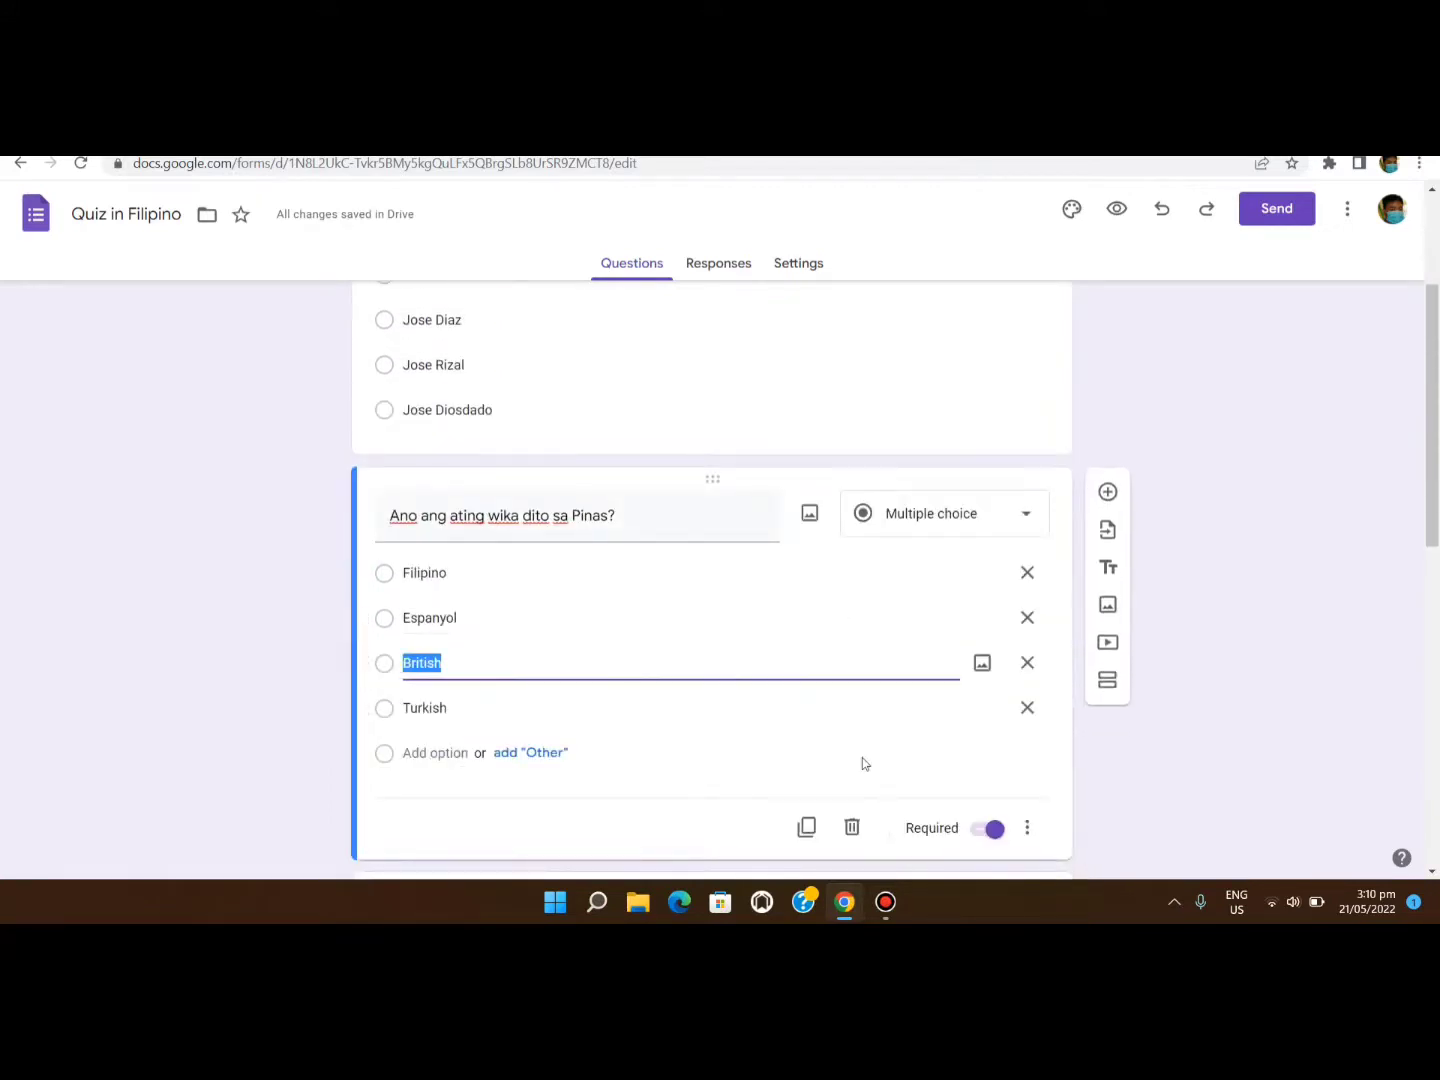
{"action": "scroll", "coordinate": [845, 699], "scroll_direction": "up", "scroll_amount": 3}
{"action": "left_click", "coordinate": [830, 674]}
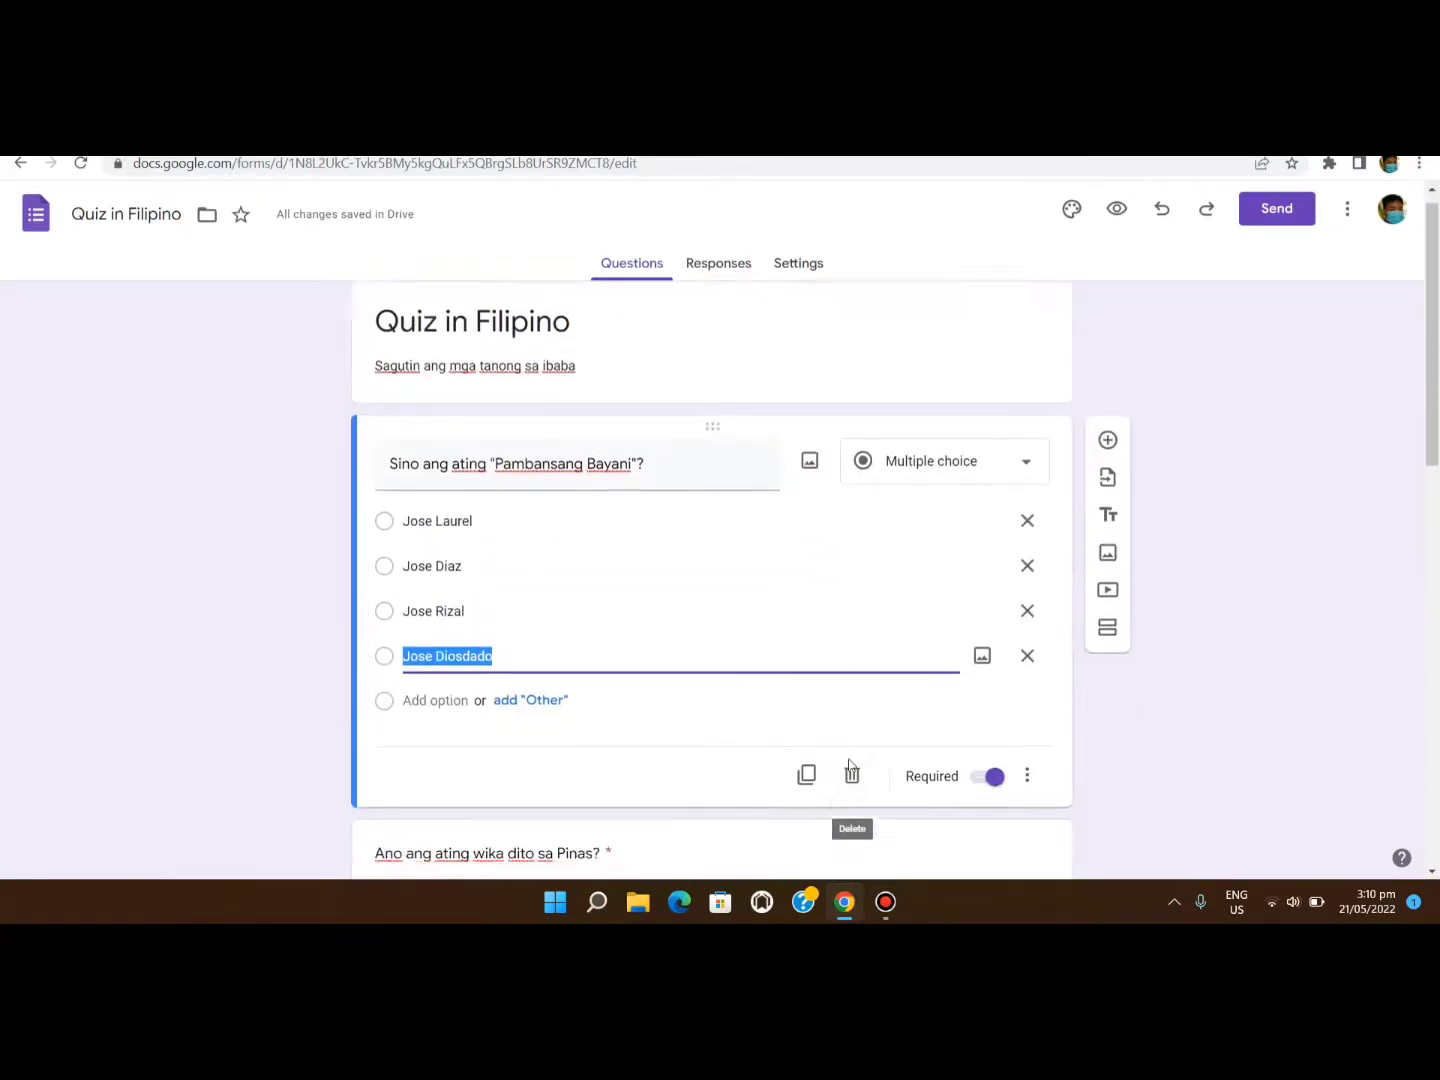
{"action": "scroll", "coordinate": [850, 775], "scroll_direction": "down", "scroll_amount": 10}
{"action": "scroll", "coordinate": [851, 762], "scroll_direction": "down", "scroll_amount": 1}
{"action": "scroll", "coordinate": [810, 401], "scroll_direction": "up", "scroll_amount": 3}
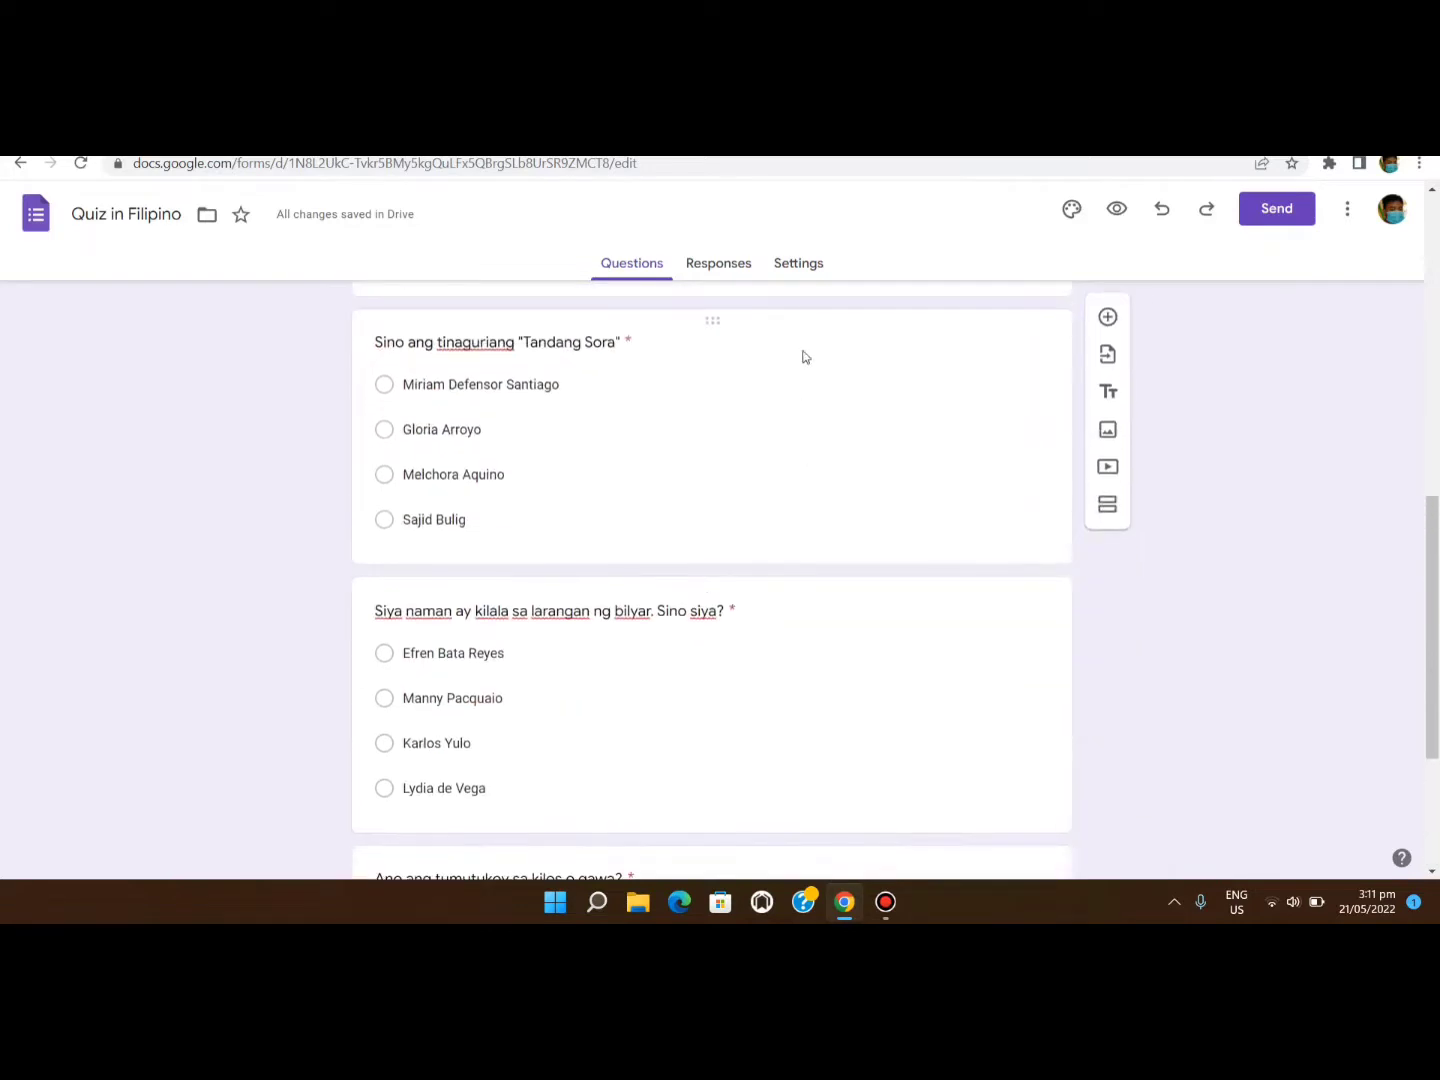
In Settings, make the form a quiz and limit responses to 1 per person.
{"action": "left_click", "coordinate": [800, 272]}
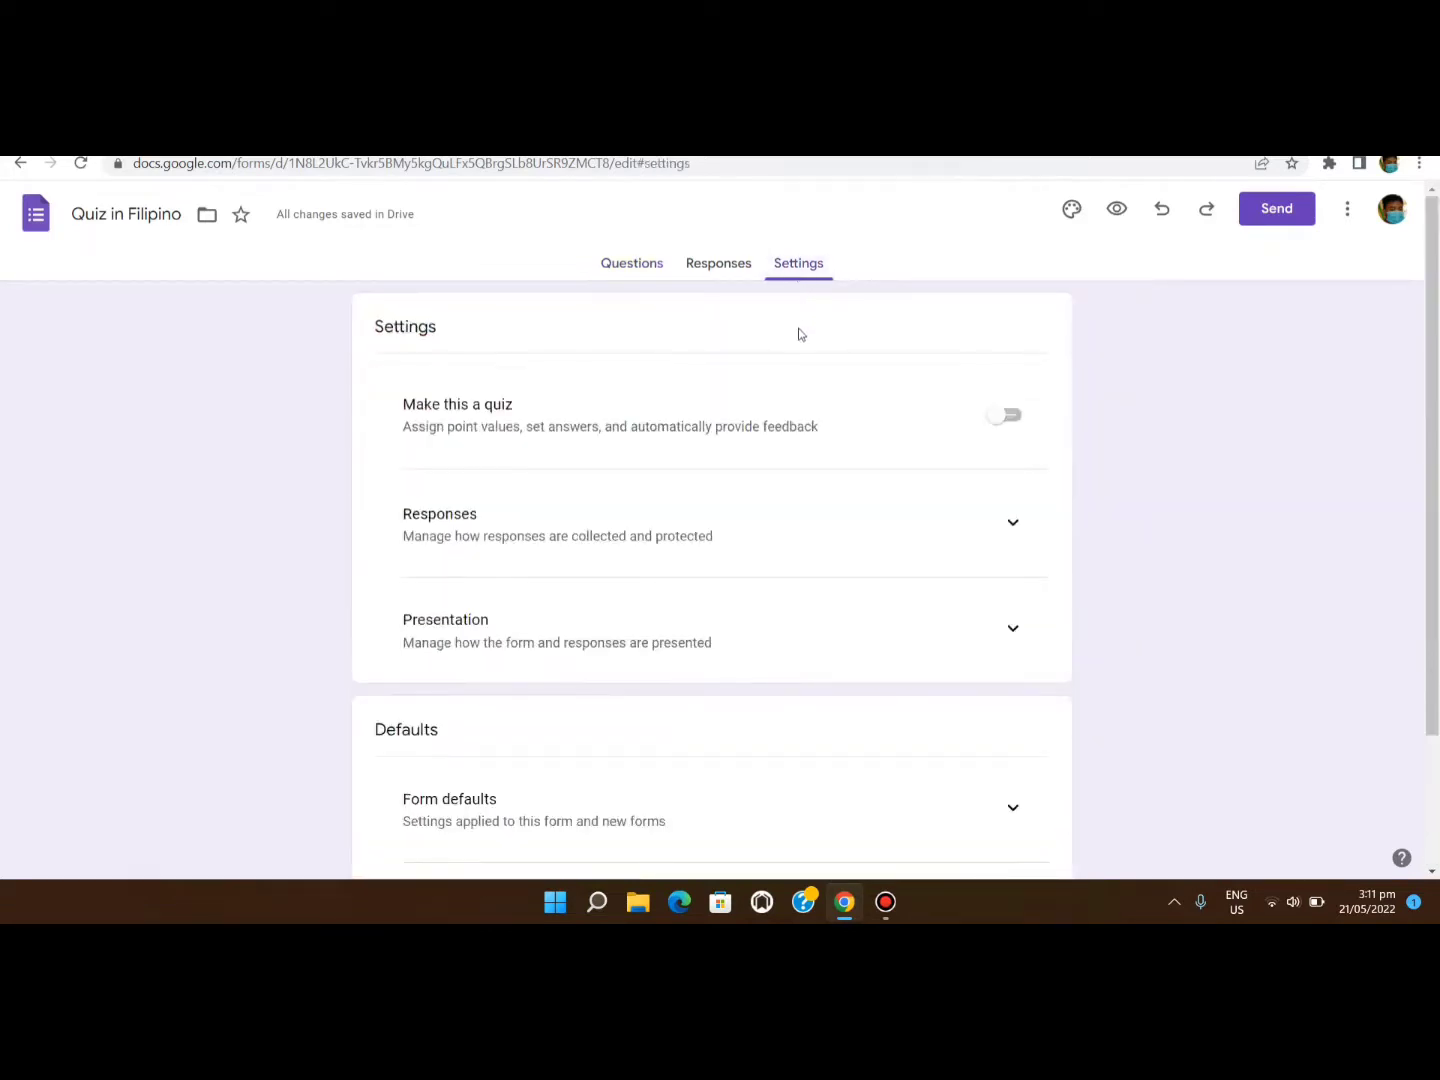
{"action": "left_click", "coordinate": [1005, 417]}
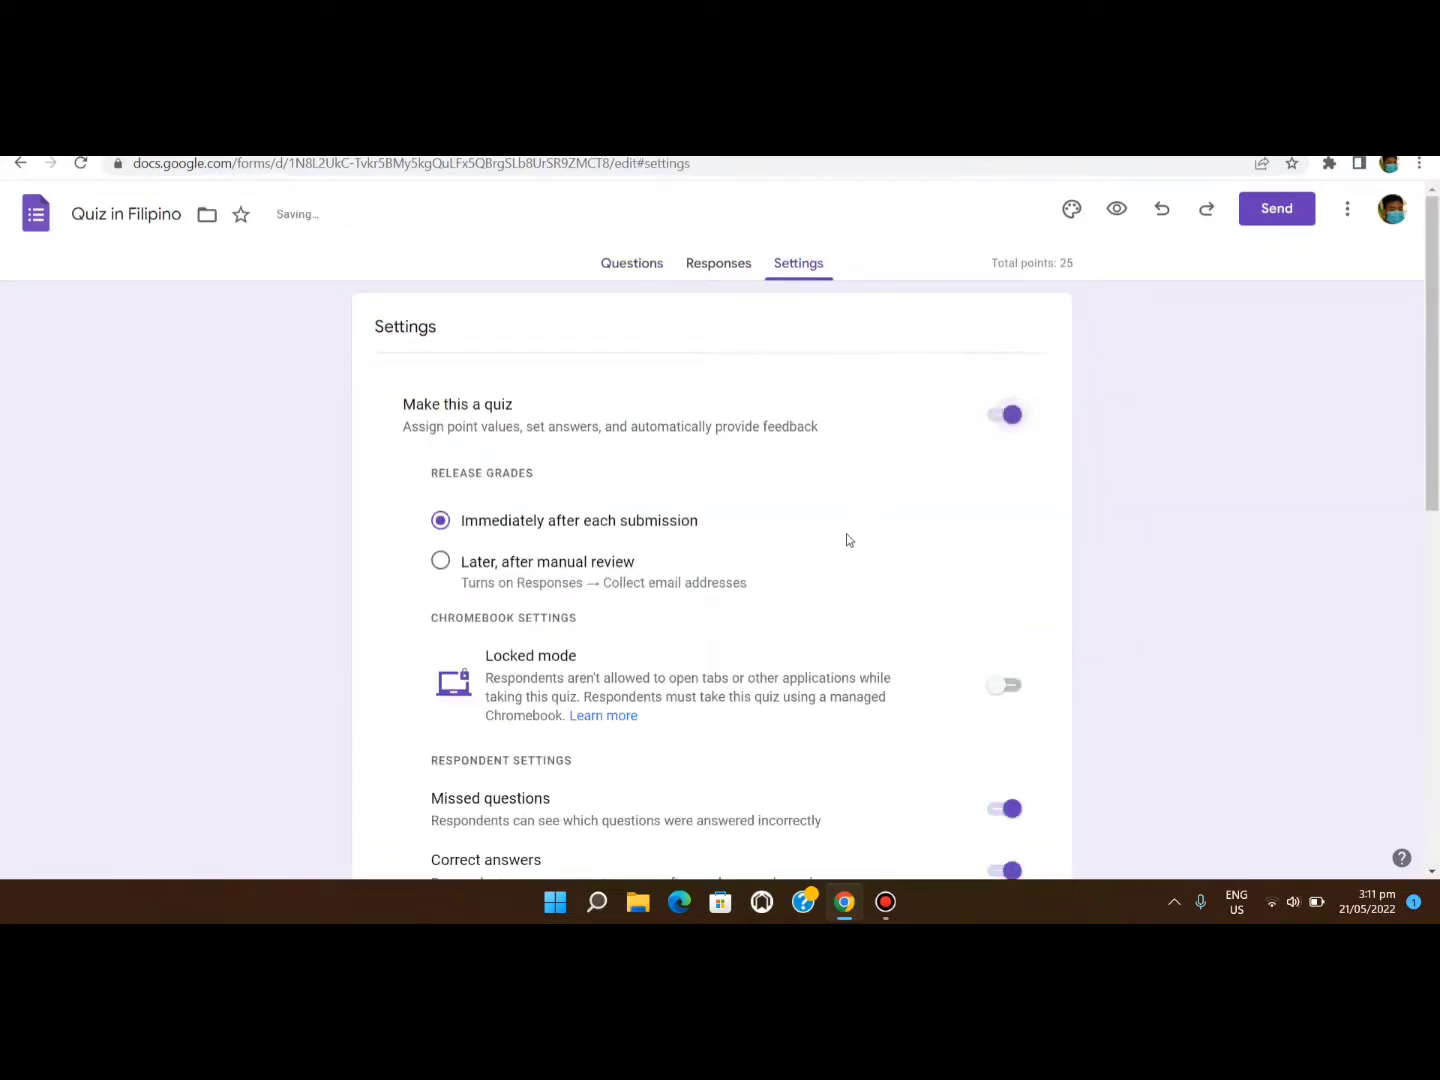
{"action": "scroll", "coordinate": [847, 540], "scroll_direction": "down", "scroll_amount": 6}
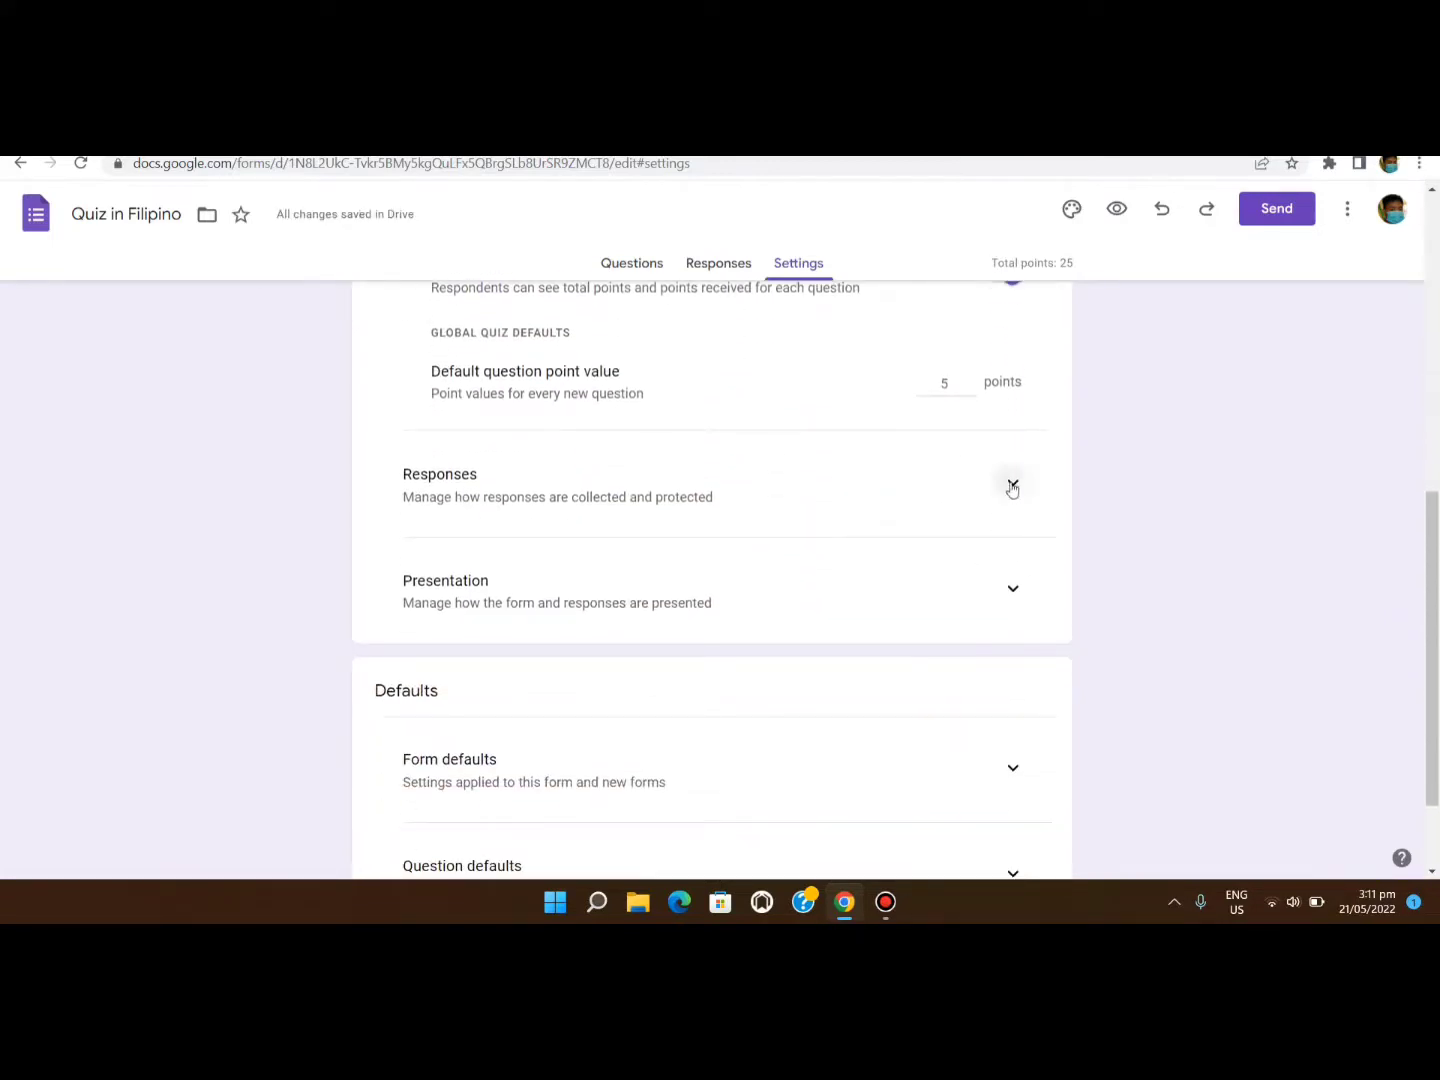
{"action": "left_click", "coordinate": [1012, 481]}
{"action": "scroll", "coordinate": [859, 571], "scroll_direction": "down", "scroll_amount": 3}
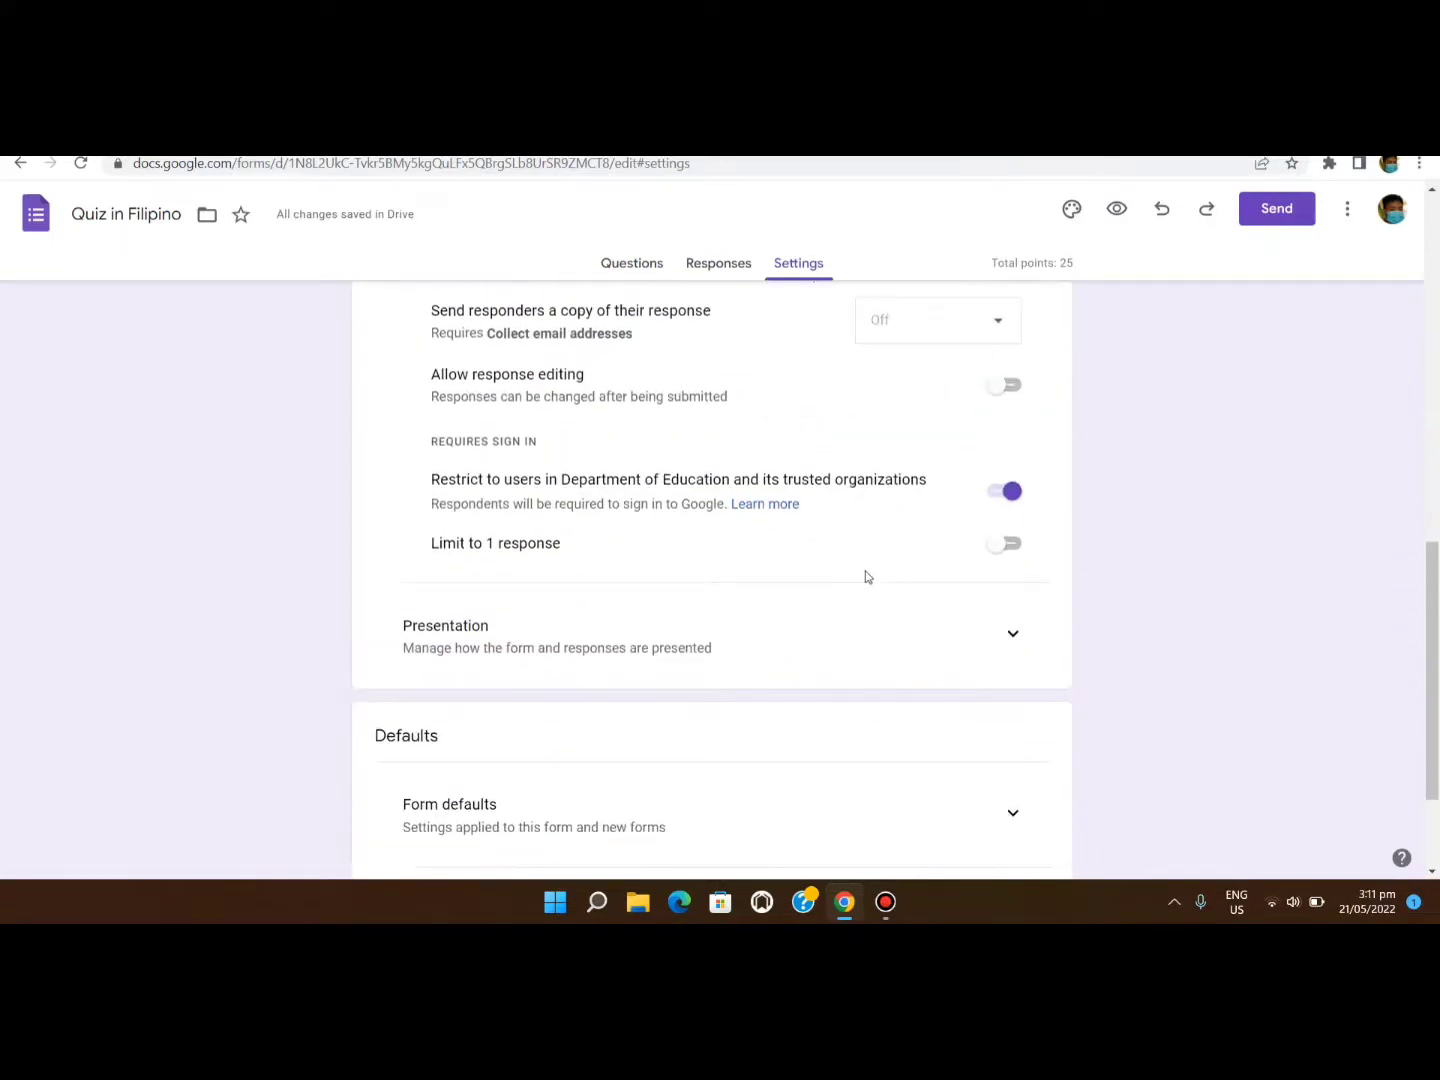
{"action": "left_click", "coordinate": [1006, 543]}
{"action": "scroll", "coordinate": [820, 596], "scroll_direction": "down", "scroll_amount": 2}
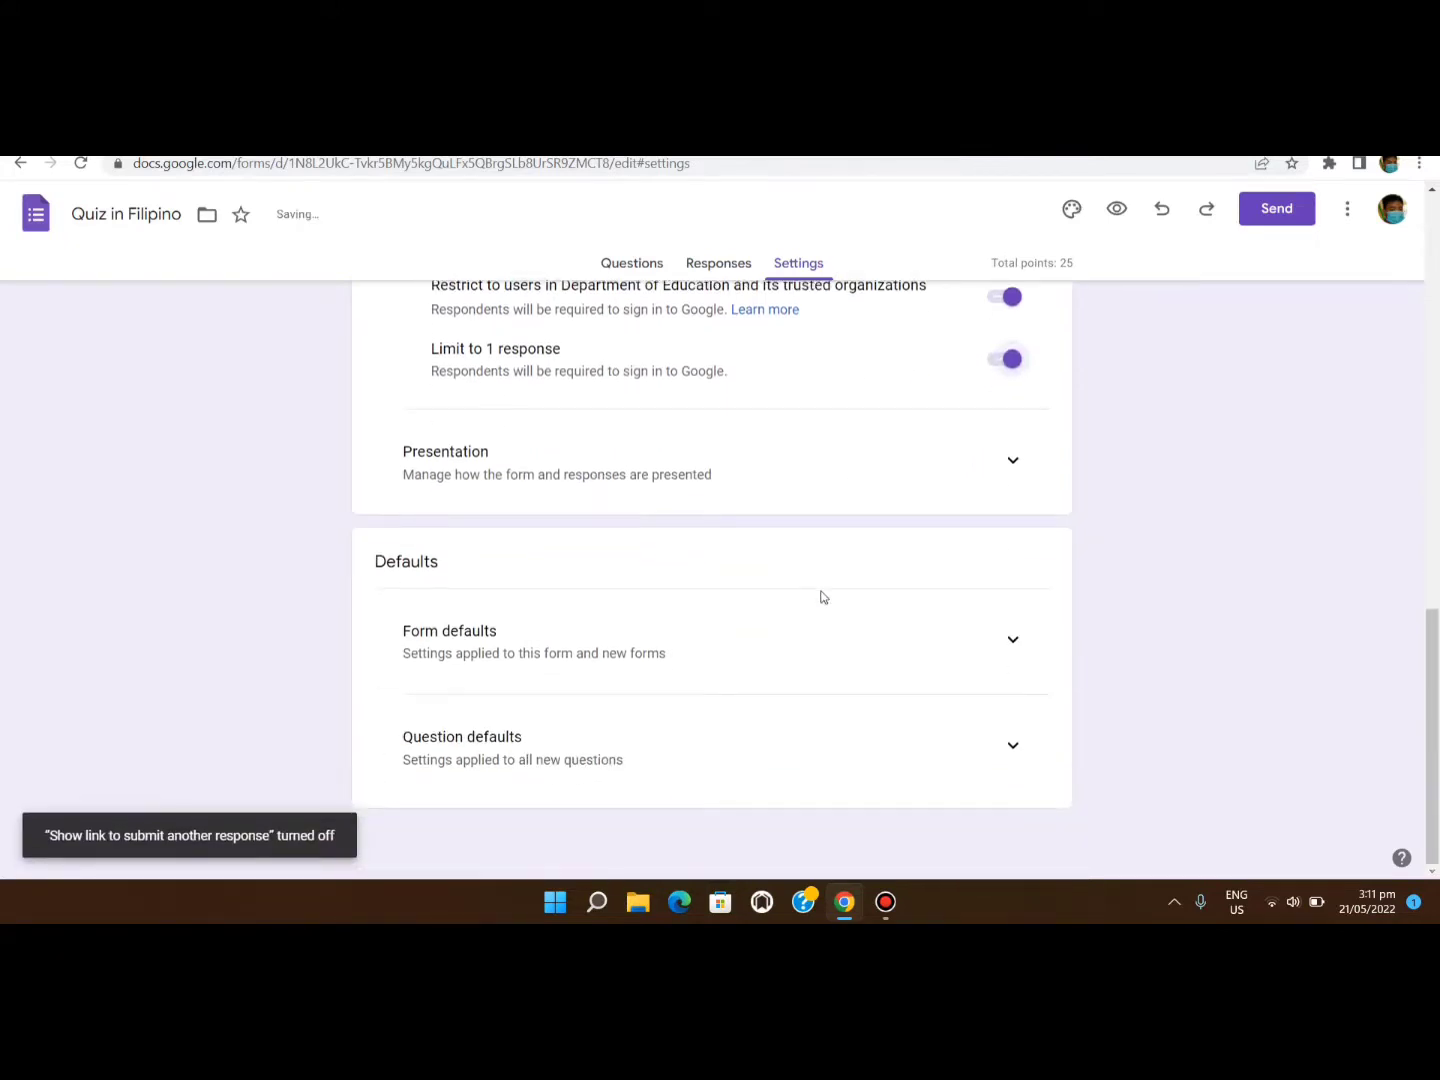
{"action": "scroll", "coordinate": [894, 690], "scroll_direction": "up", "scroll_amount": 10}
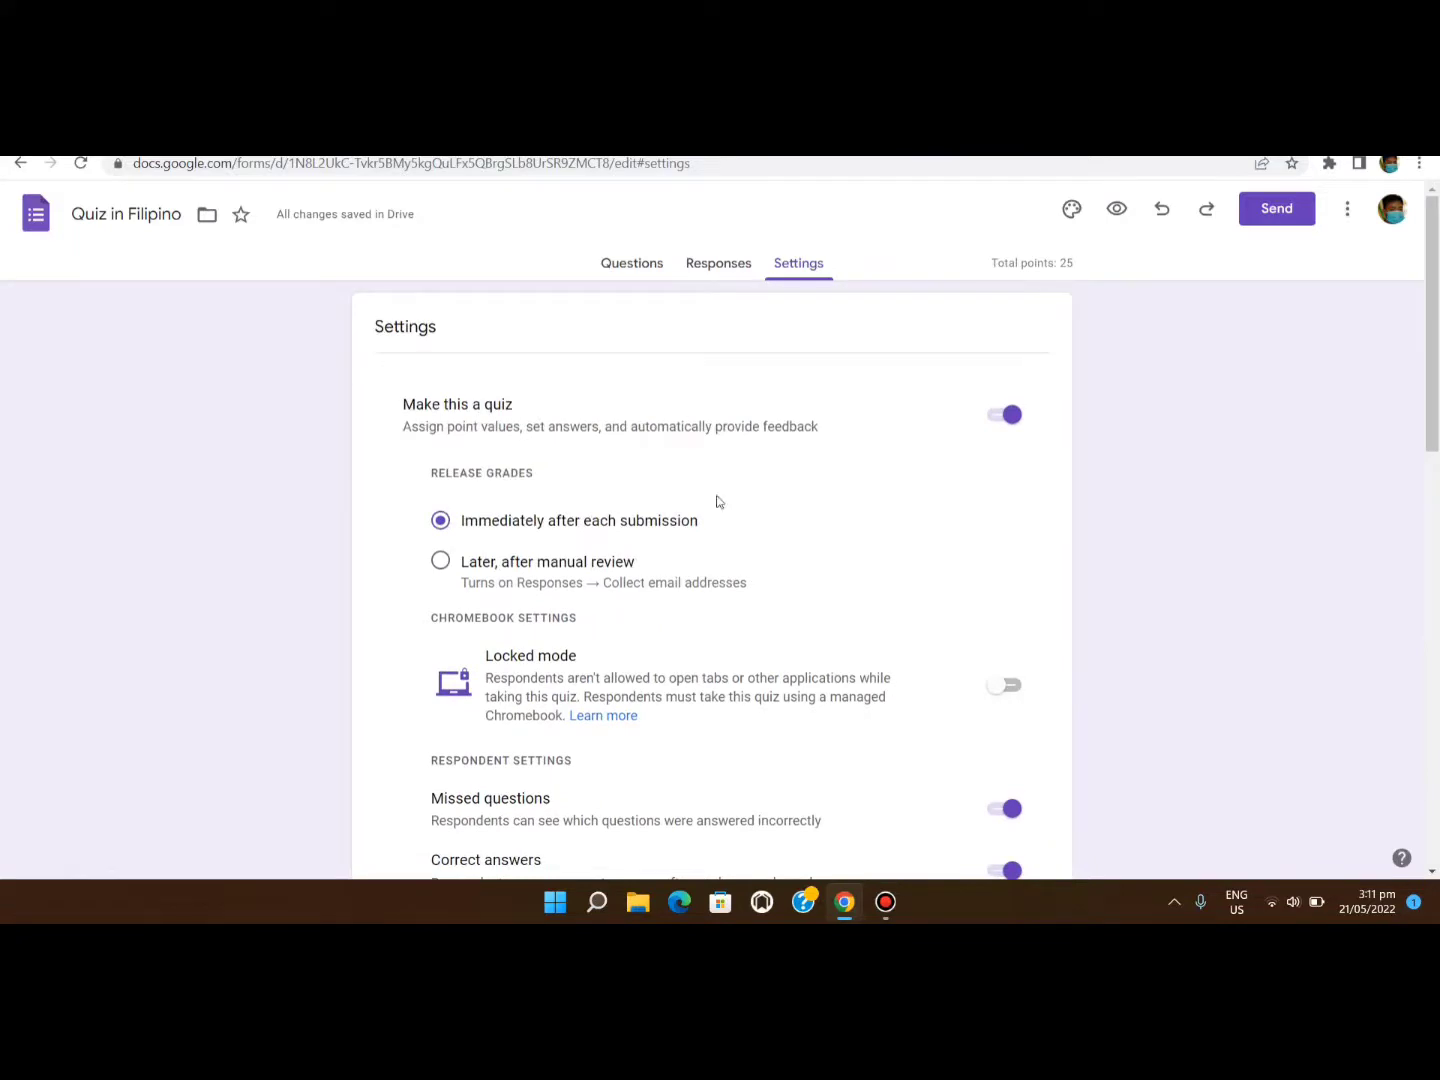
In the first question's answer key, mark Jose Rizal correct for 5 points.
{"action": "left_click", "coordinate": [635, 265]}
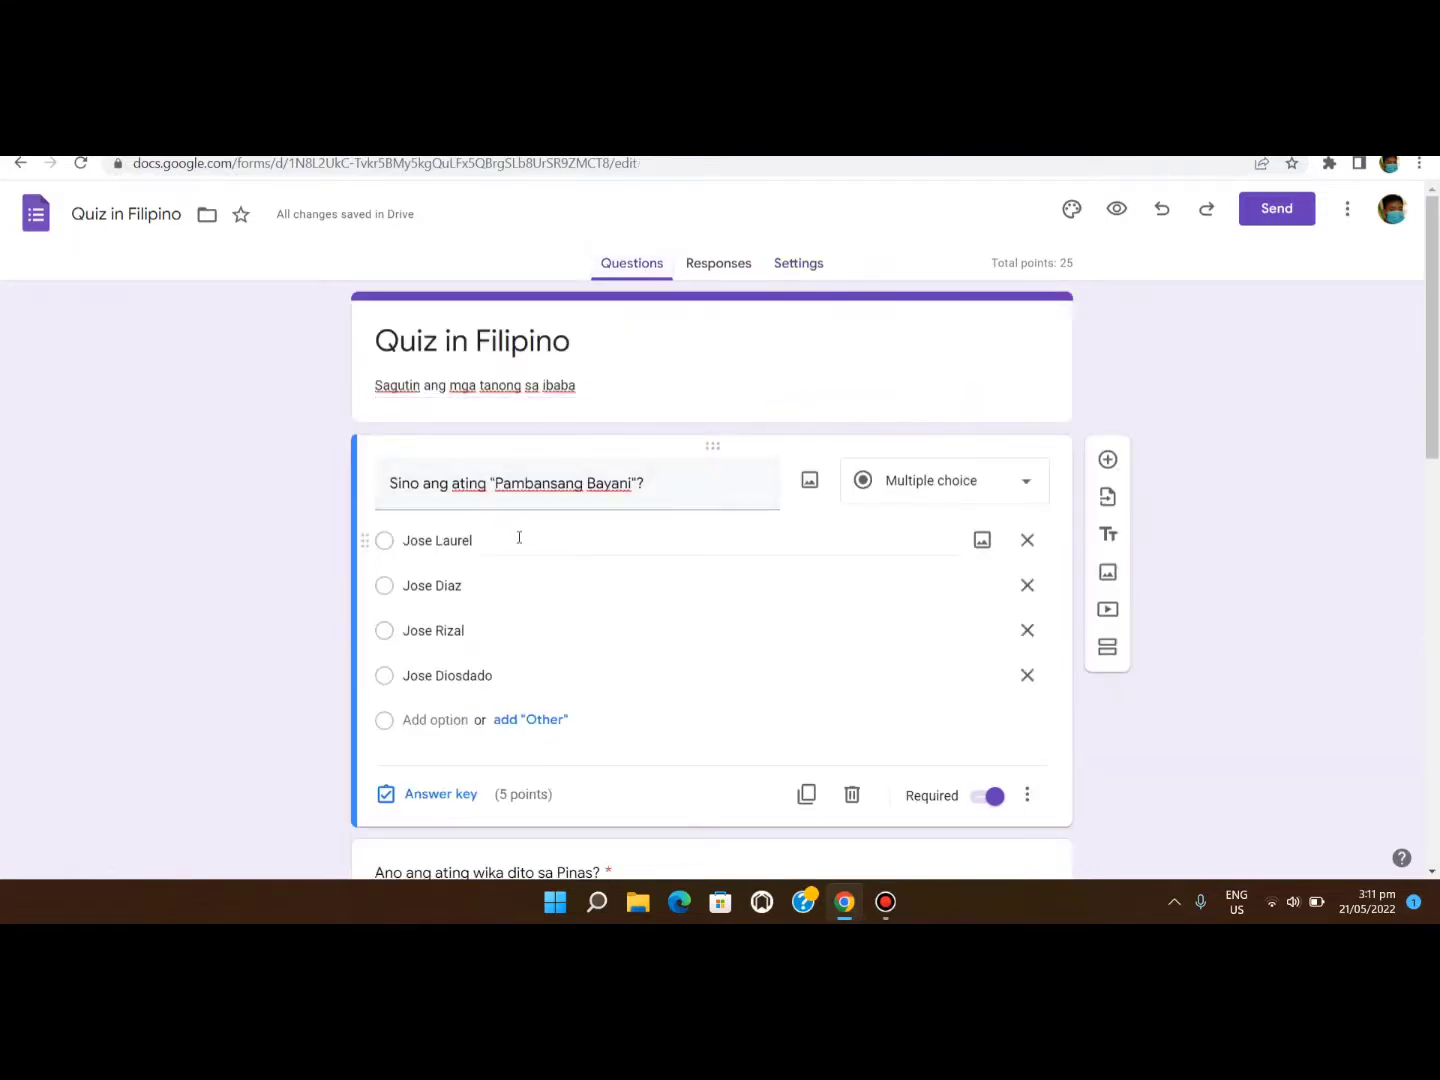
{"action": "scroll", "coordinate": [525, 632], "scroll_direction": "down", "scroll_amount": 2}
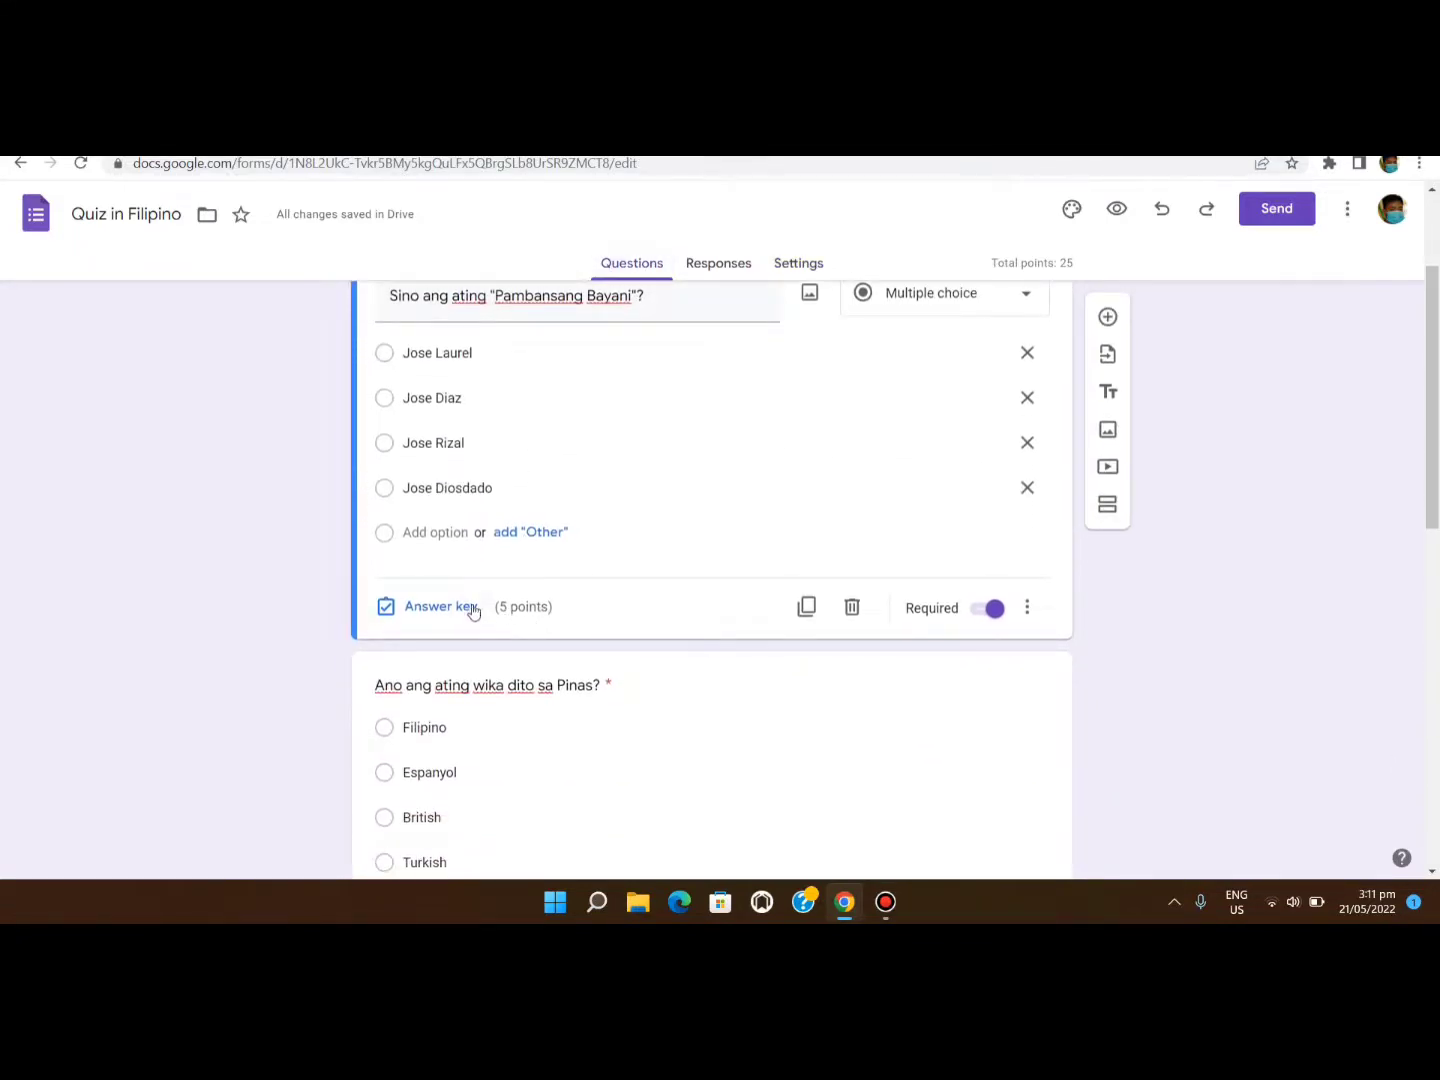
{"action": "left_click", "coordinate": [389, 609]}
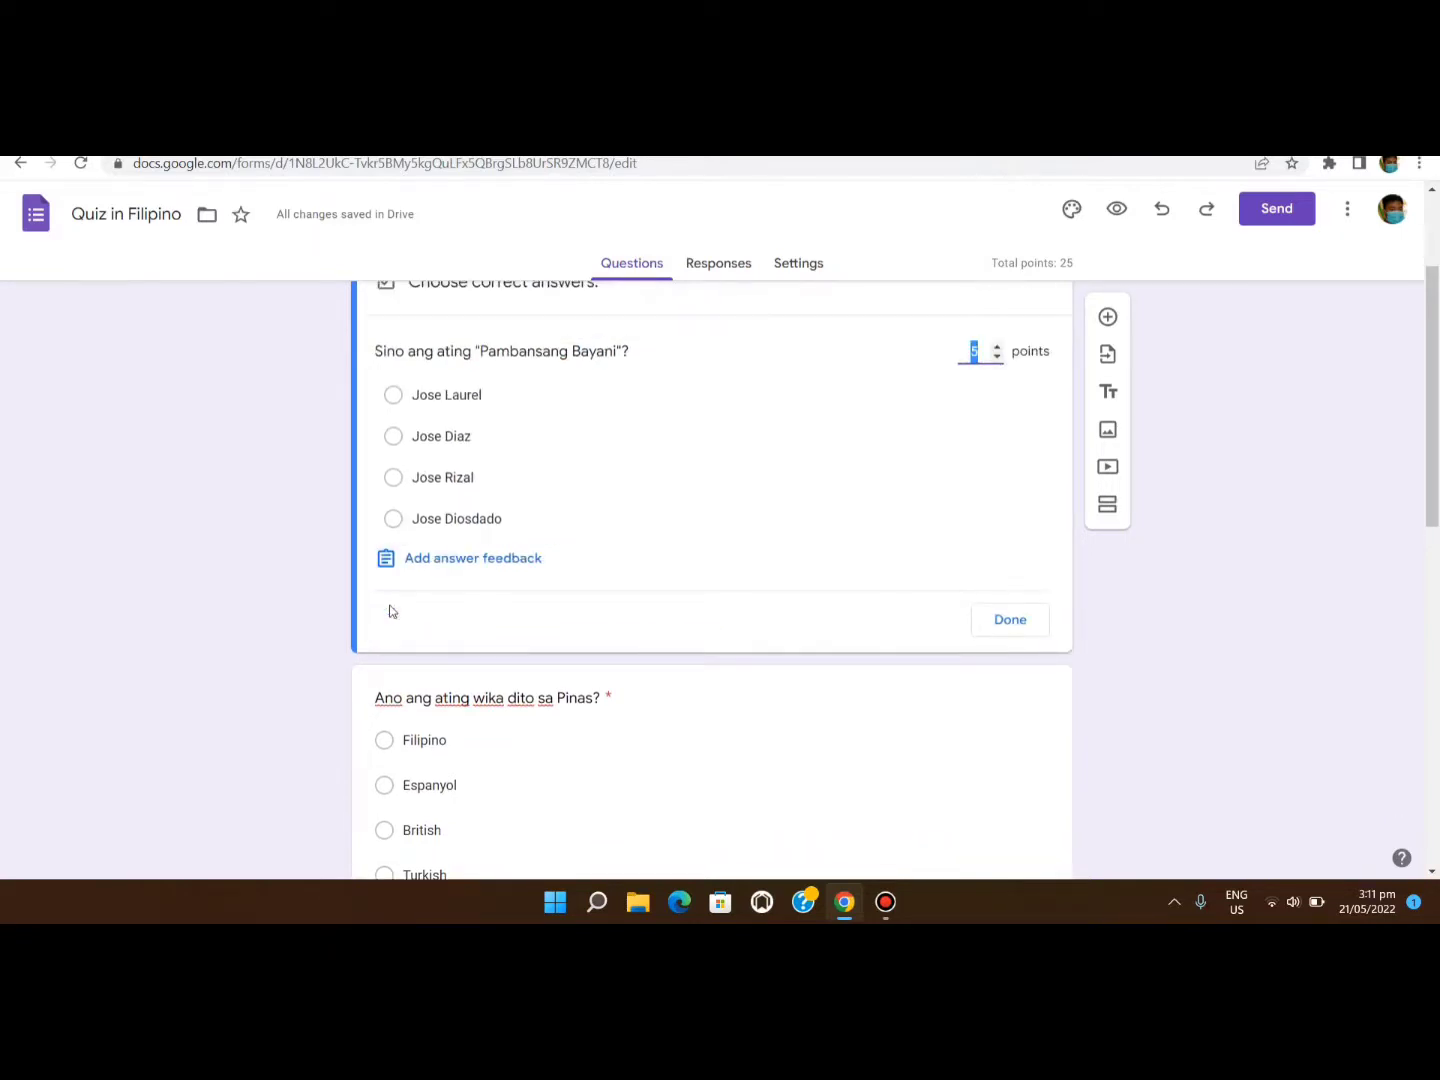
{"action": "scroll", "coordinate": [579, 577], "scroll_direction": "up", "scroll_amount": 2}
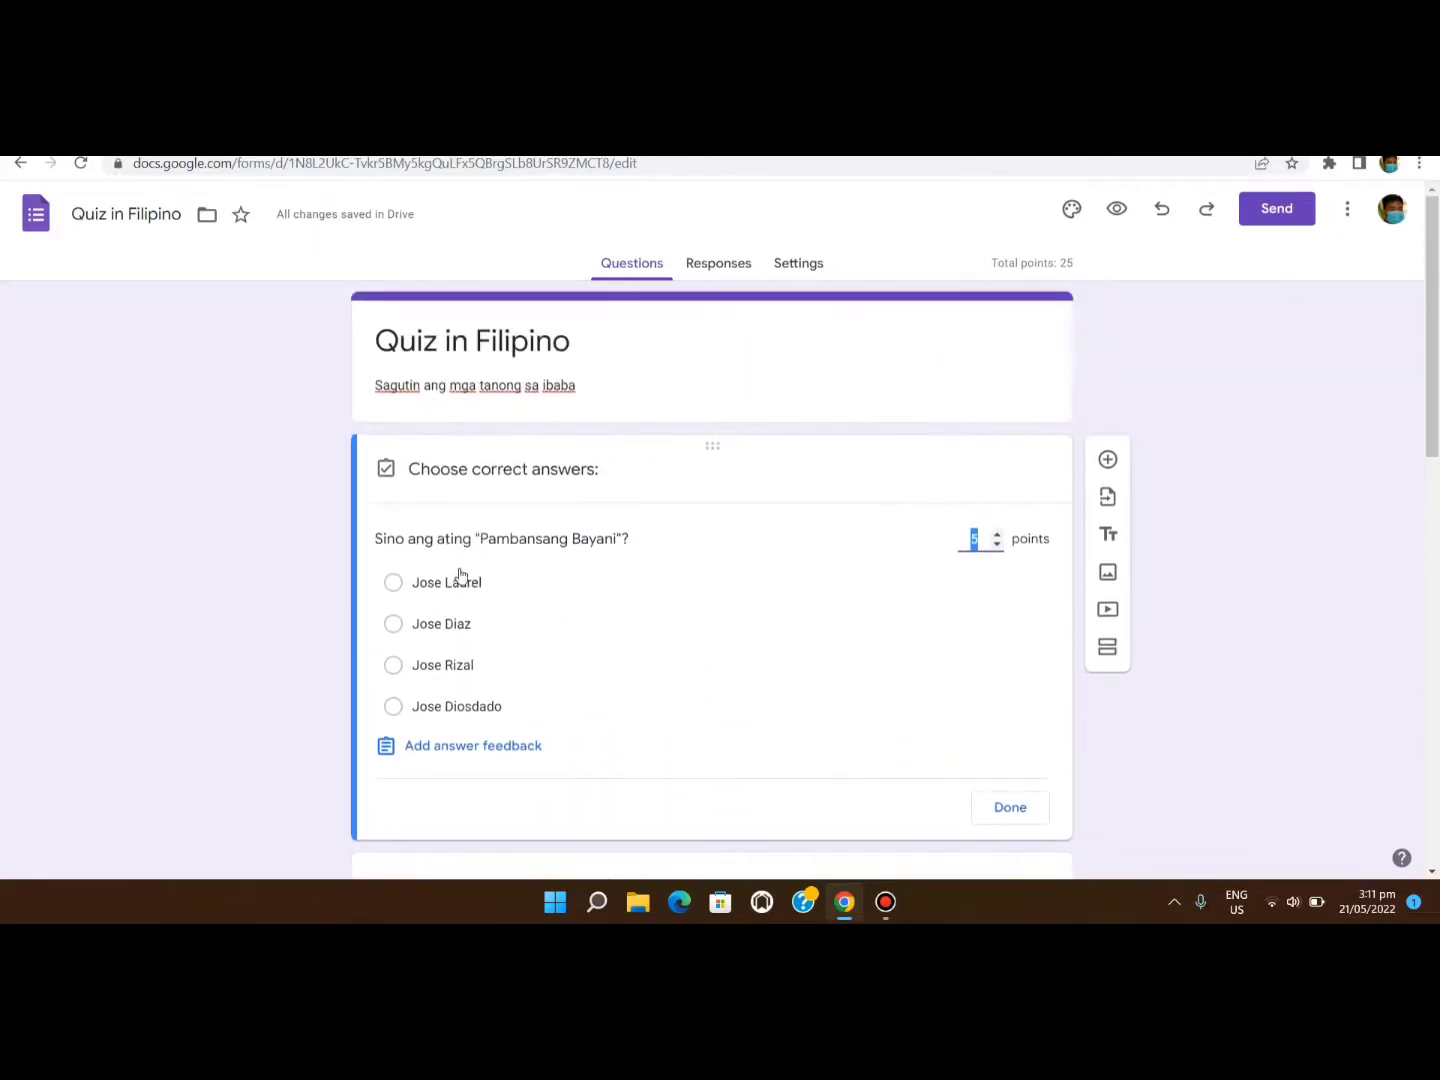
{"action": "left_click", "coordinate": [396, 666]}
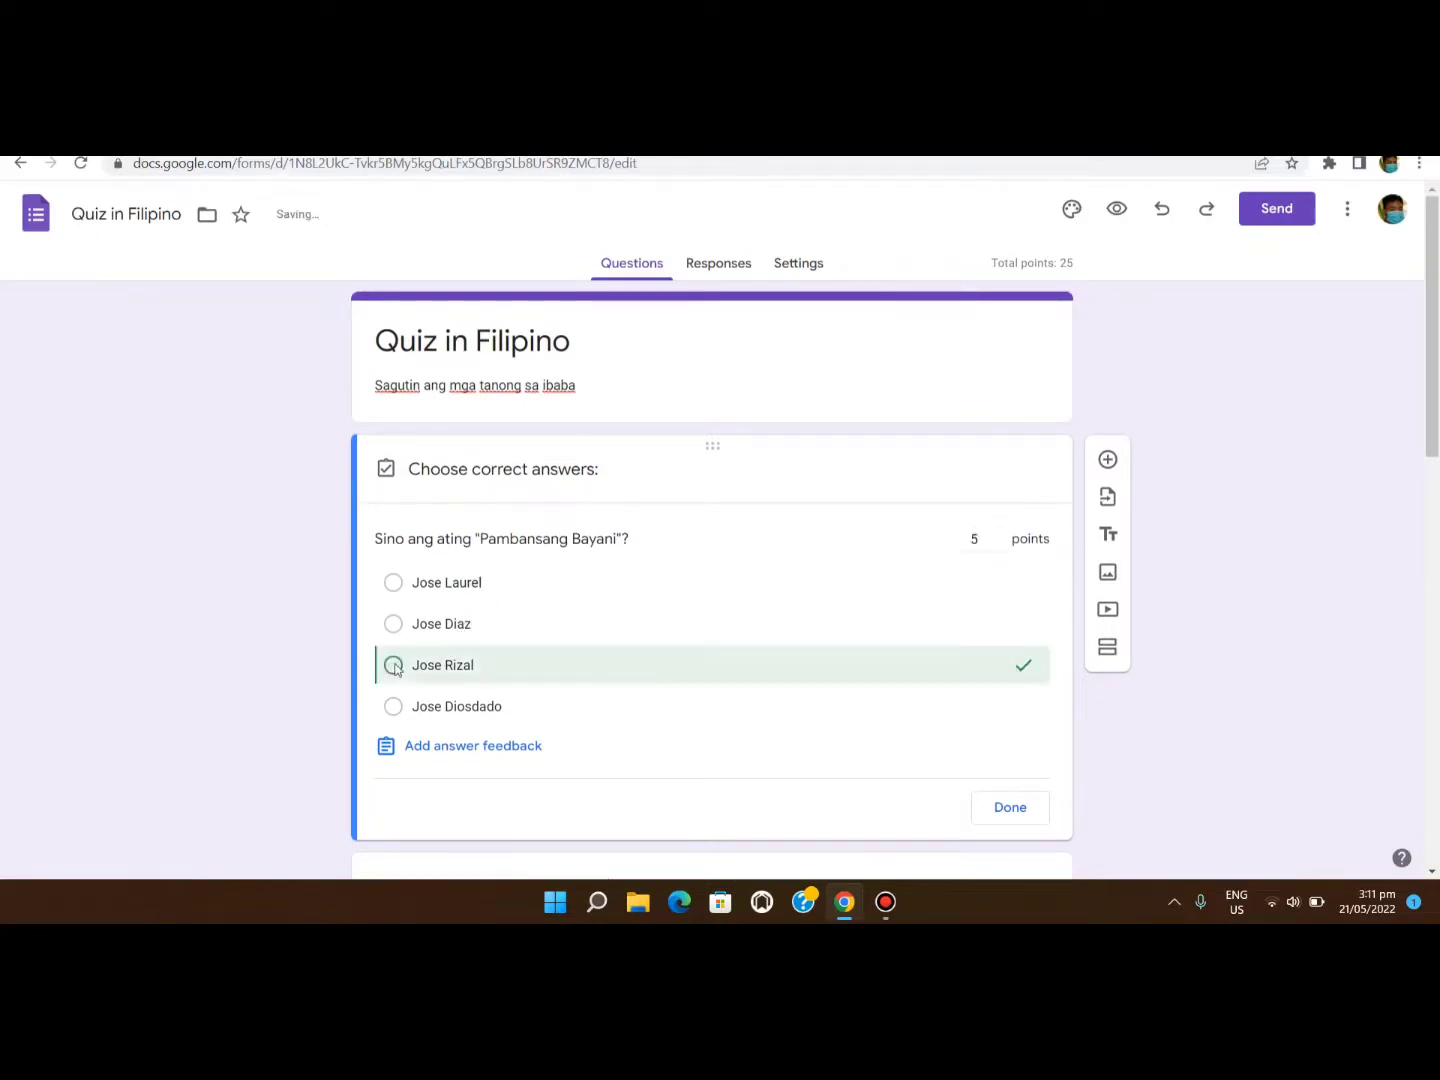
{"action": "scroll", "coordinate": [720, 688], "scroll_direction": "down", "scroll_amount": 2}
{"action": "scroll", "coordinate": [720, 683], "scroll_direction": "down", "scroll_amount": 2}
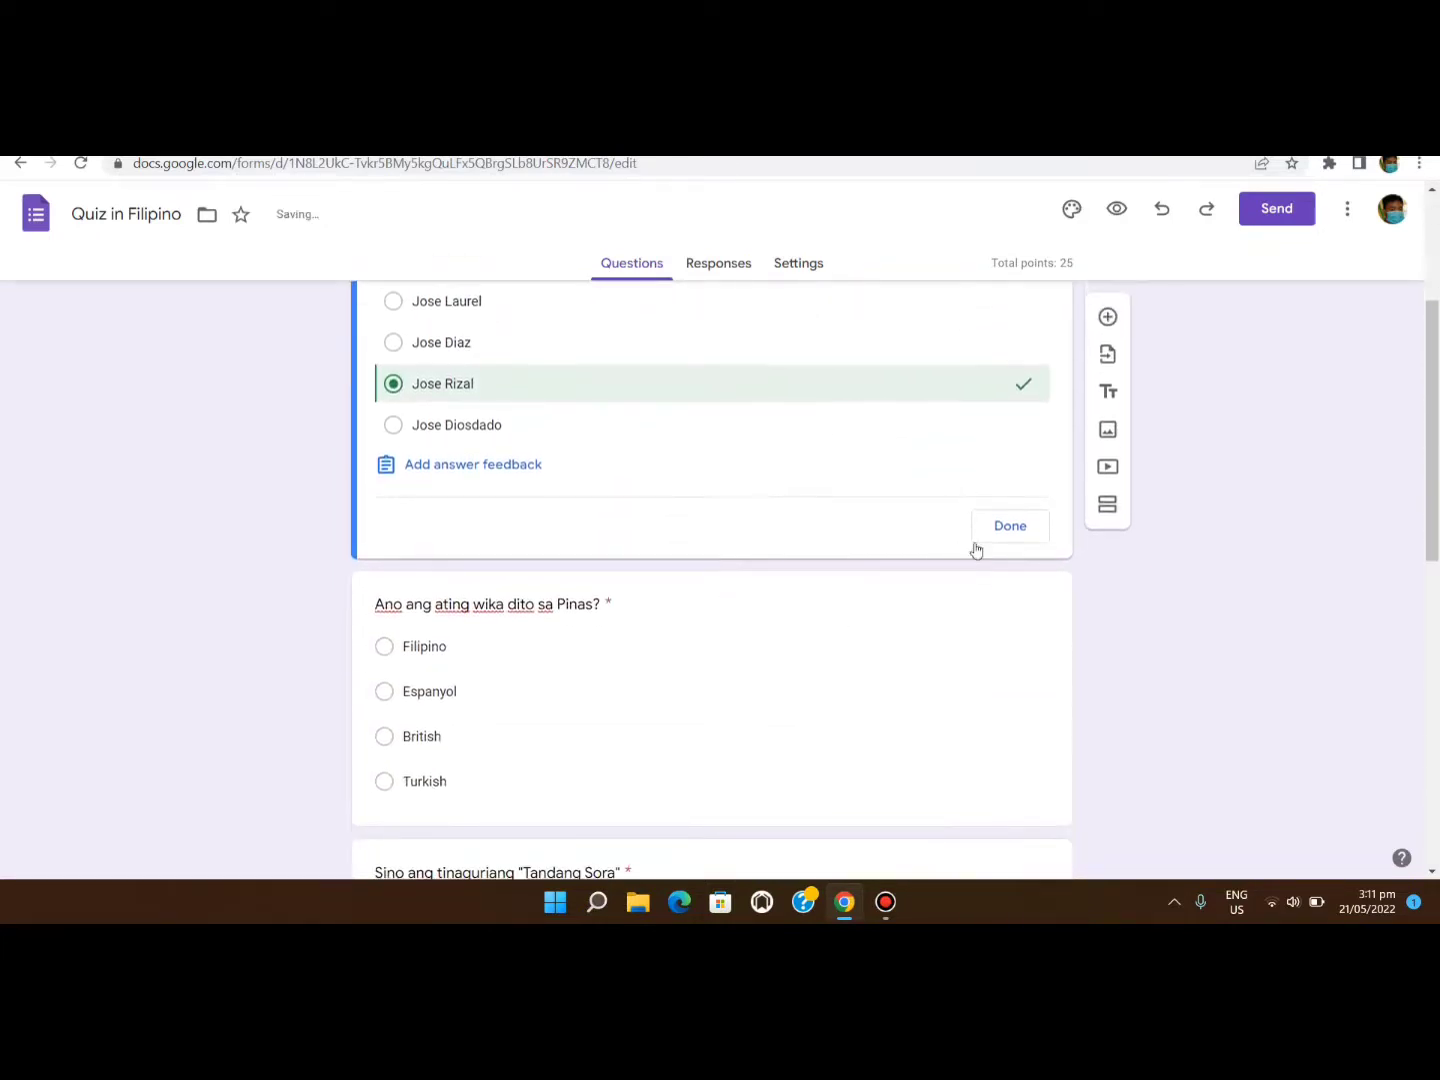
{"action": "left_click", "coordinate": [1000, 530]}
{"action": "scroll", "coordinate": [550, 626], "scroll_direction": "down", "scroll_amount": 2}
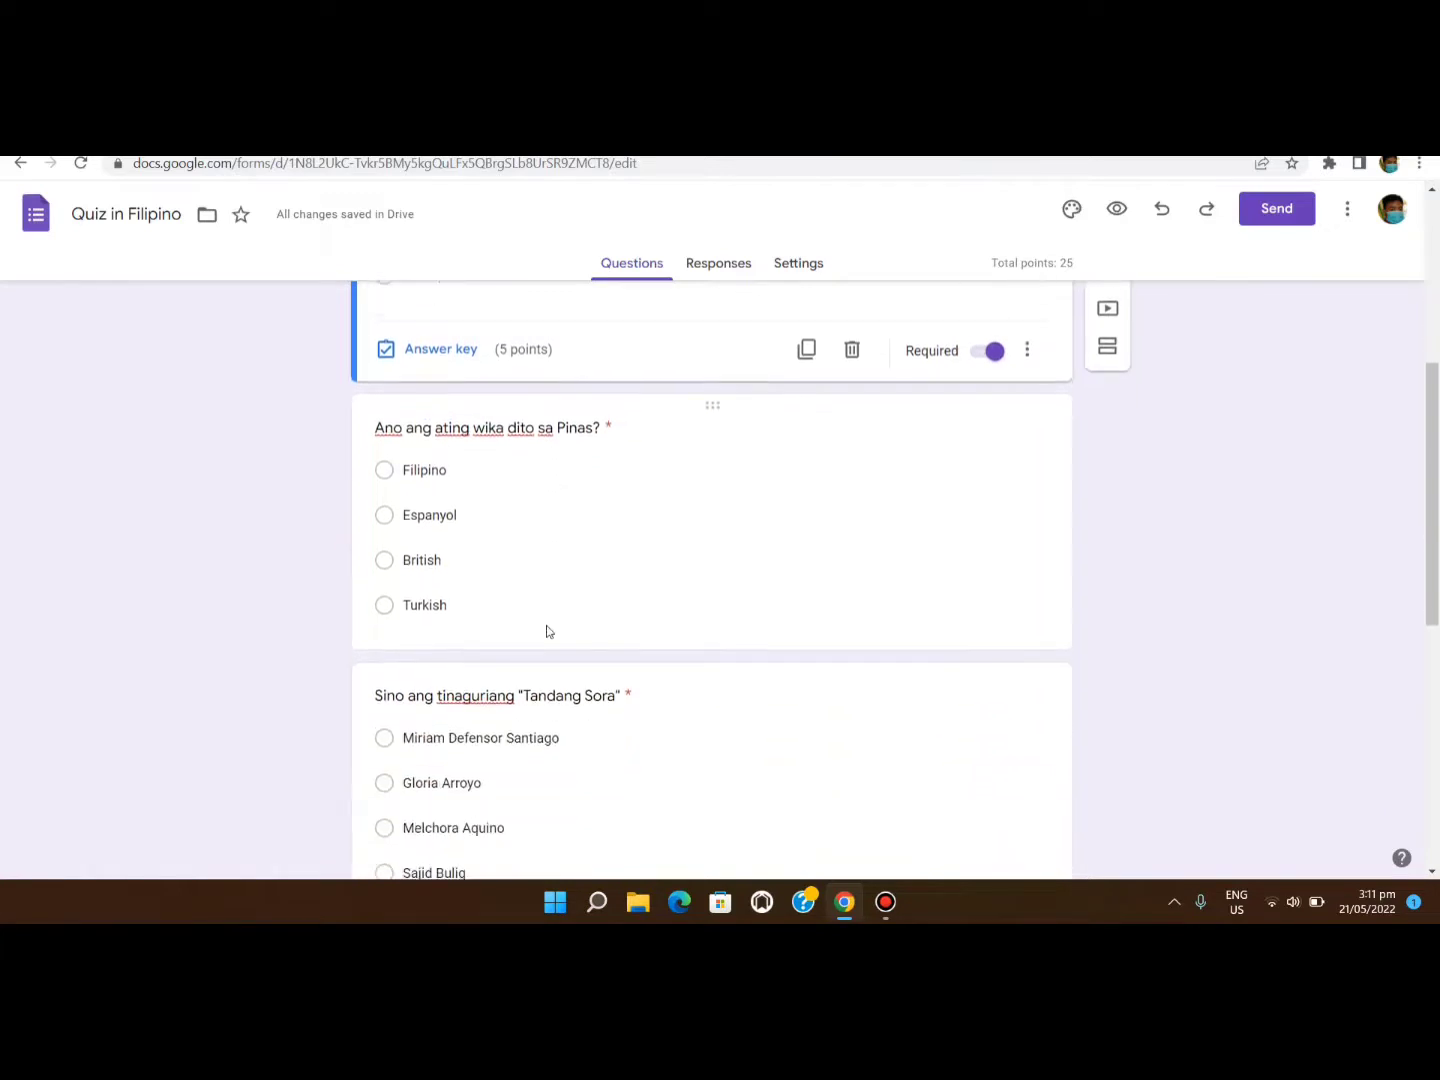
{"action": "left_click", "coordinate": [484, 582]}
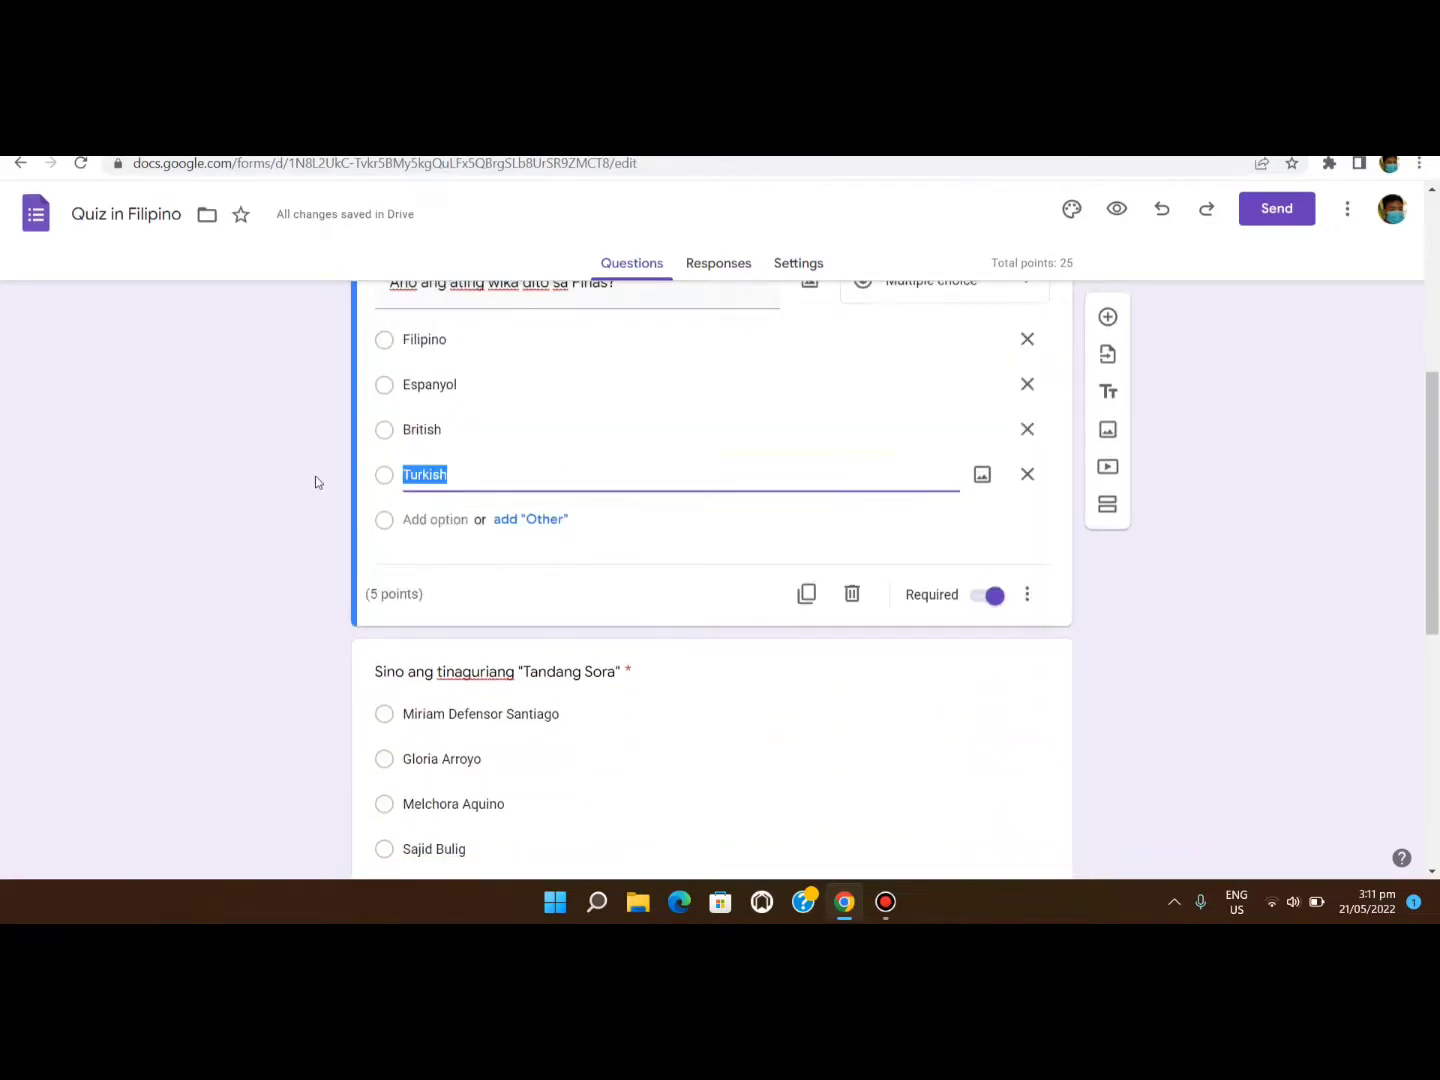
Reopen Quiz in Filipino and mark Filipino as the wika question's correct answer.
{"action": "left_click", "coordinate": [21, 164]}
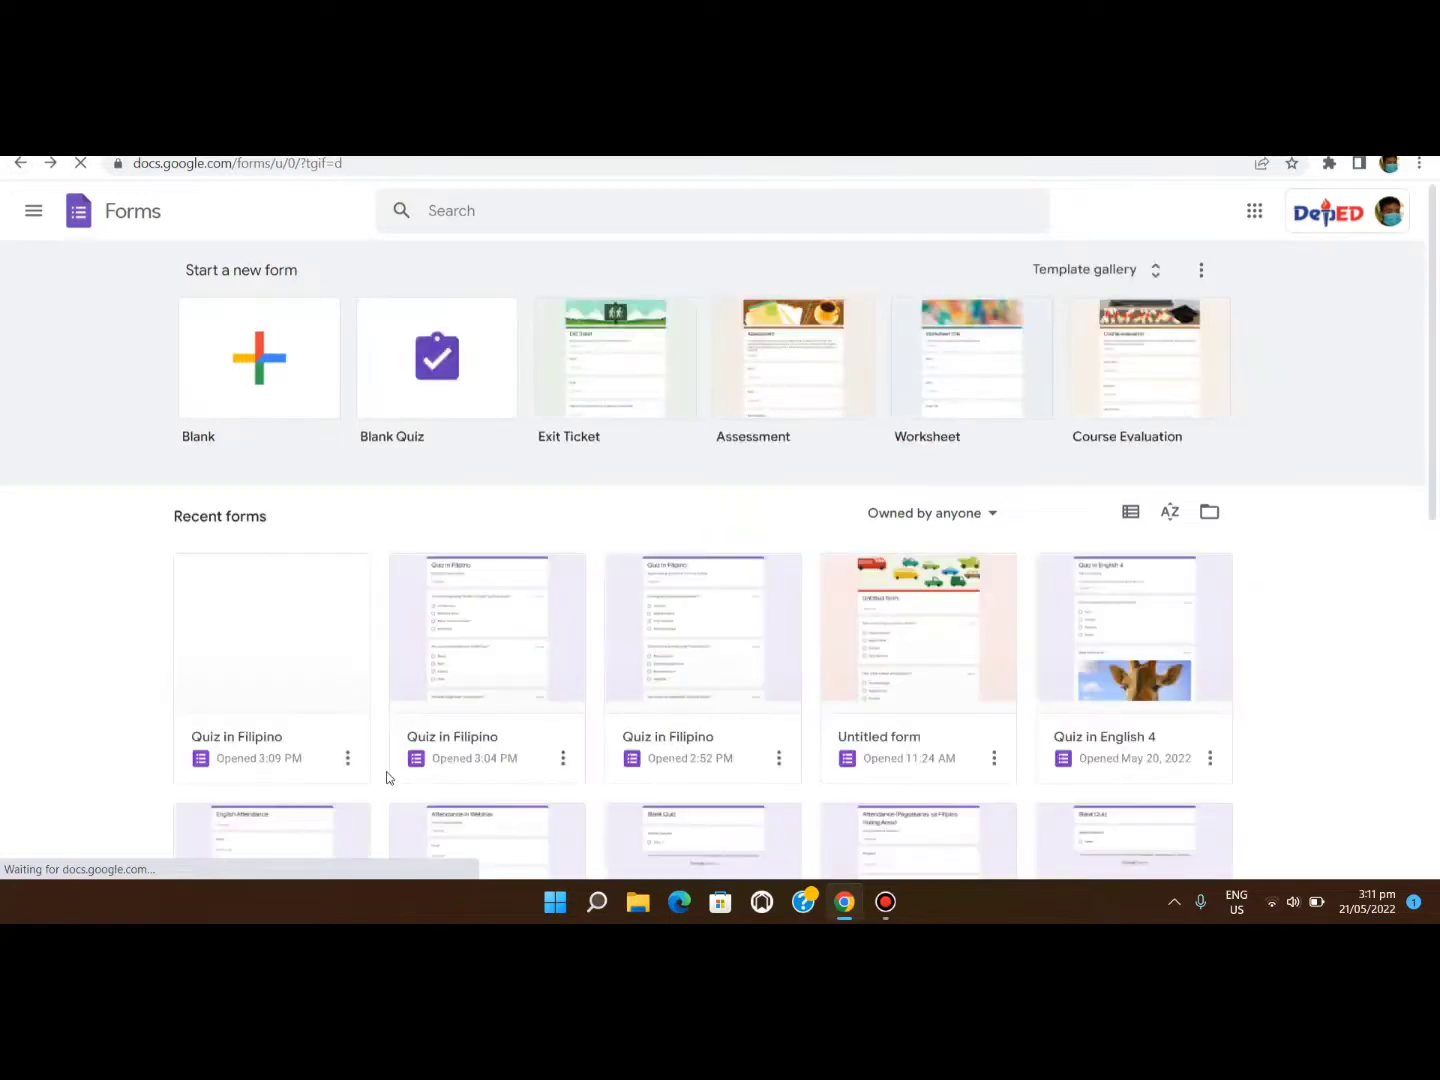
{"action": "left_click", "coordinate": [349, 663]}
{"action": "scroll", "coordinate": [551, 599], "scroll_direction": "down", "scroll_amount": 2}
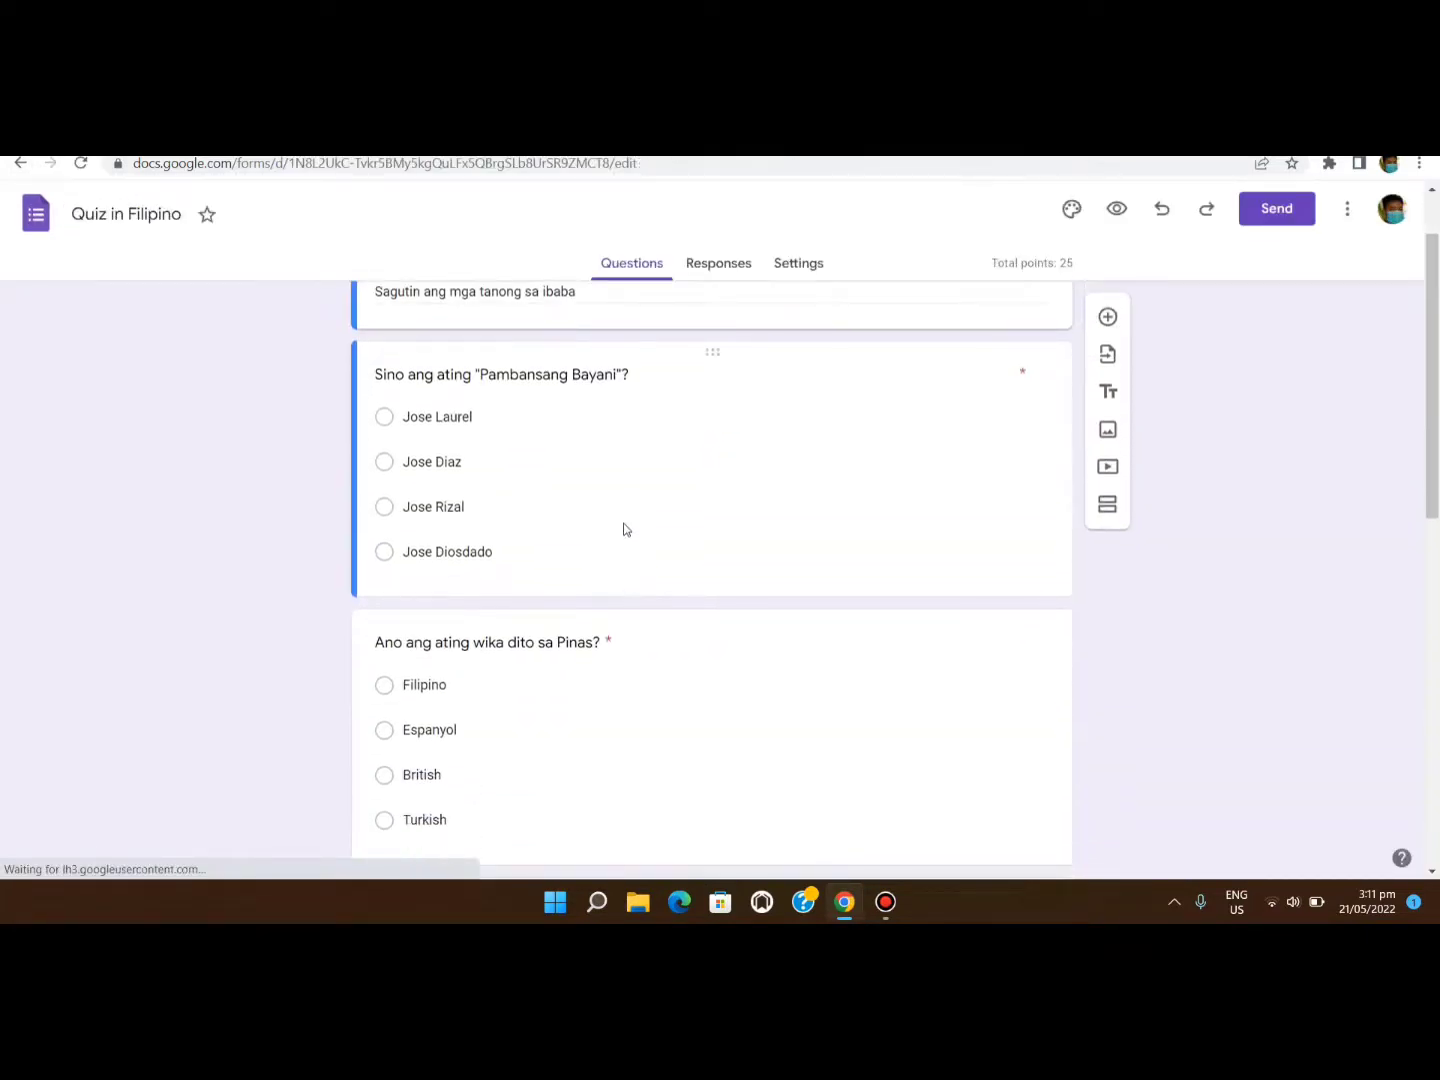
{"action": "left_click", "coordinate": [623, 529]}
{"action": "scroll", "coordinate": [572, 656], "scroll_direction": "down", "scroll_amount": 2}
{"action": "left_click", "coordinate": [610, 668]}
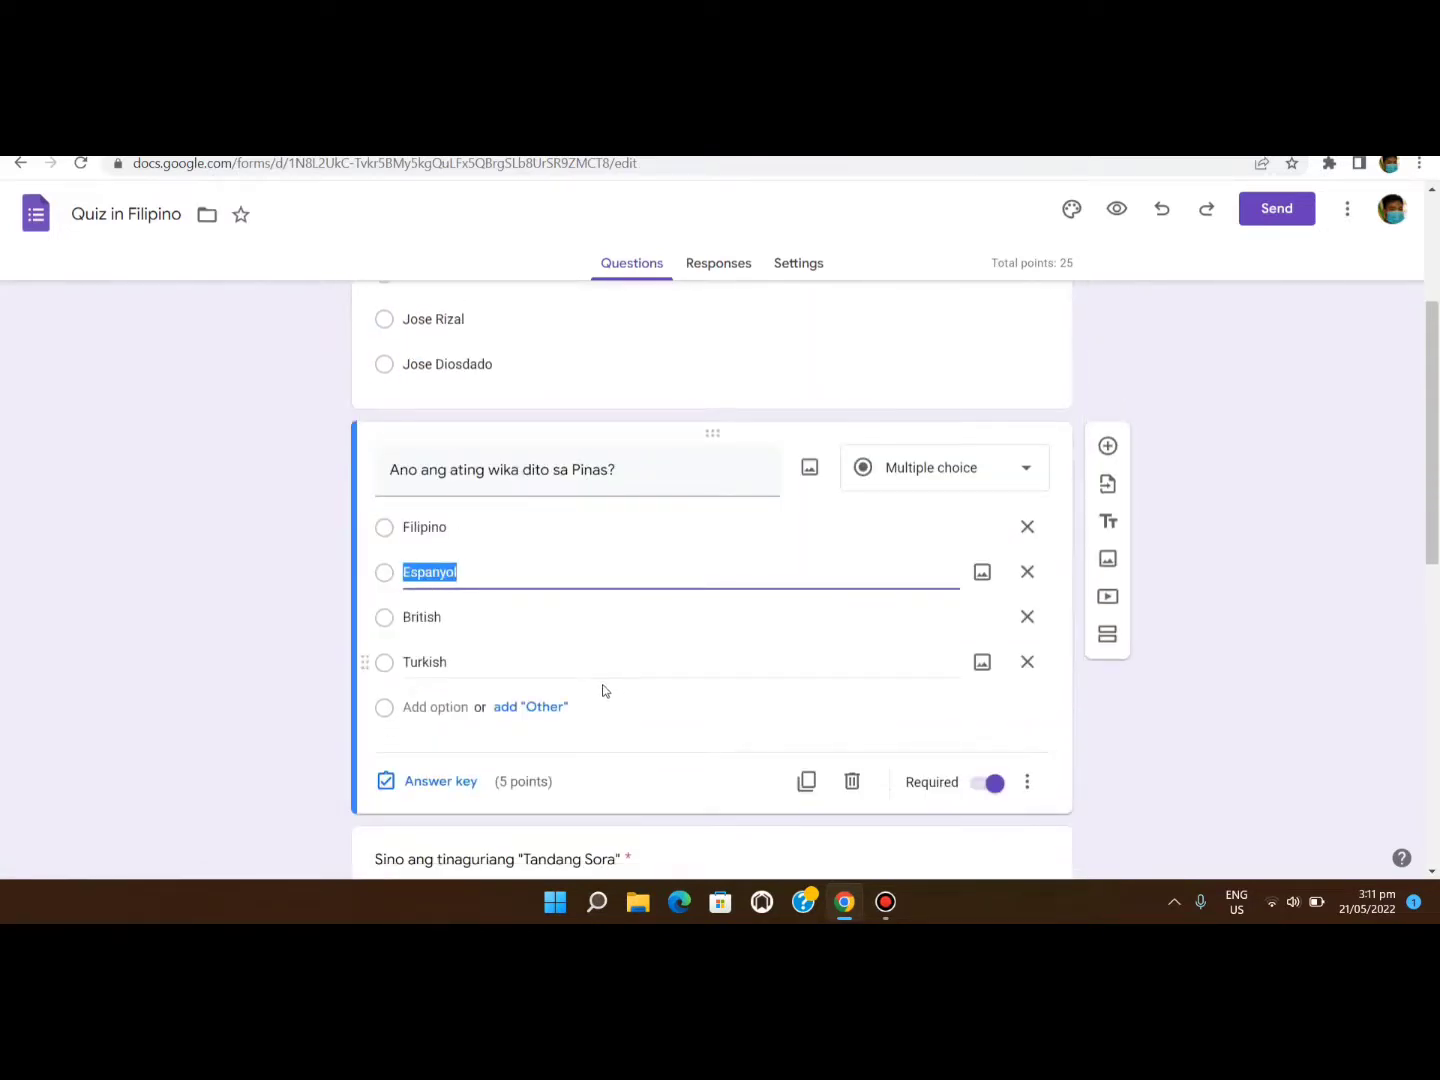
{"action": "left_click", "coordinate": [396, 769]}
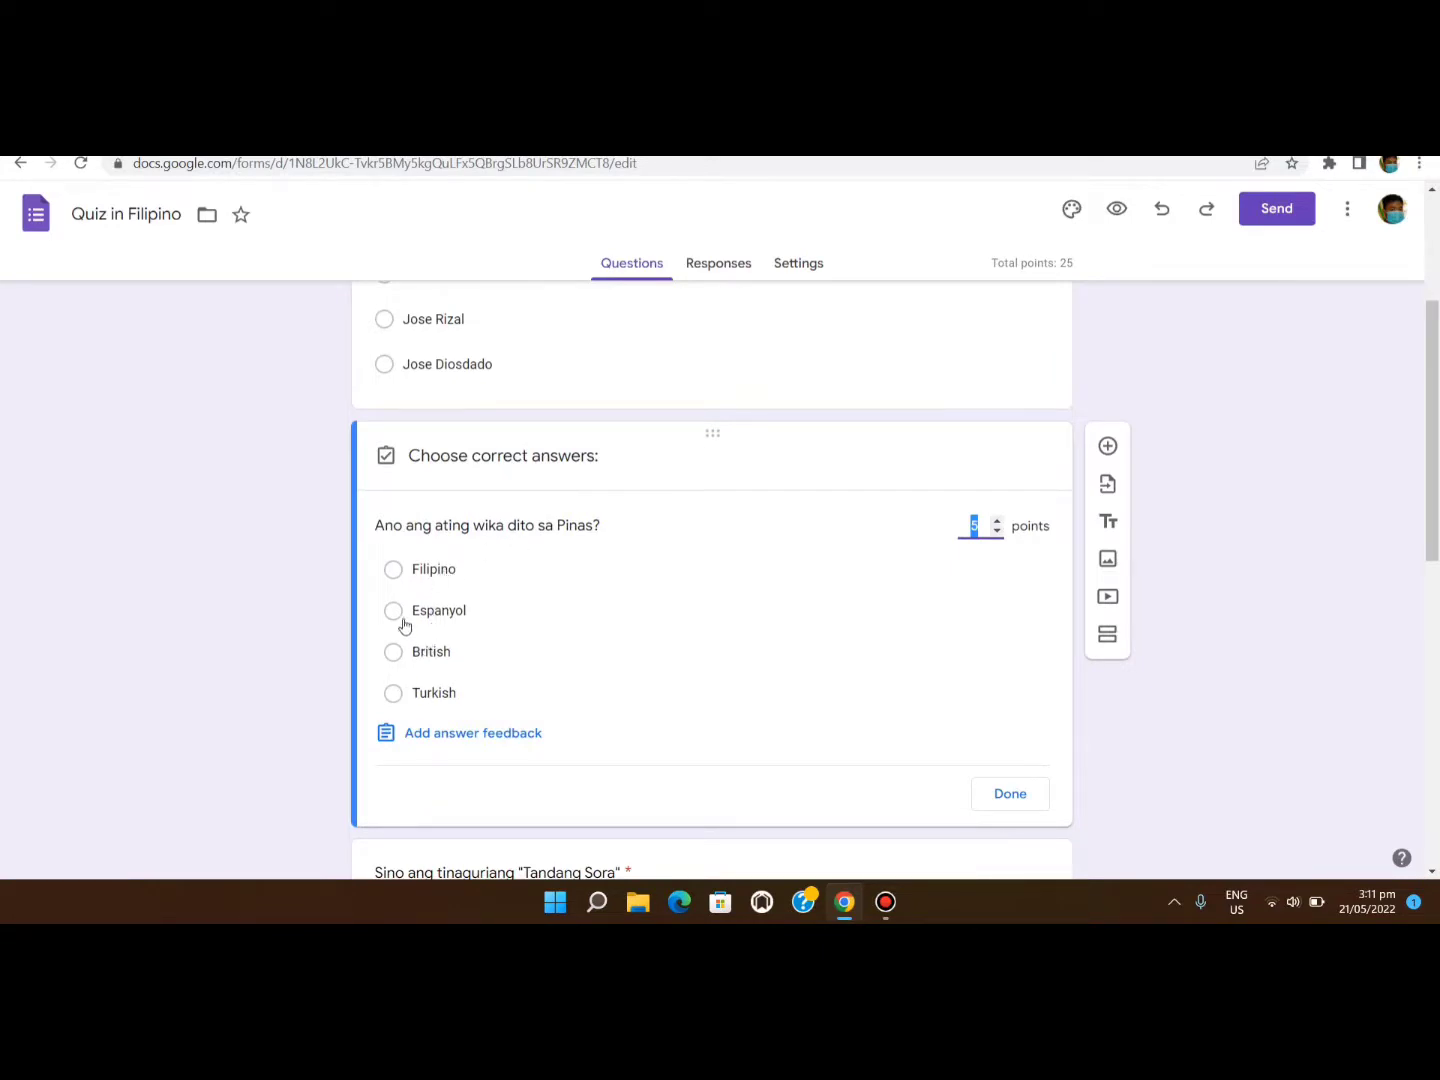
{"action": "left_click", "coordinate": [396, 584]}
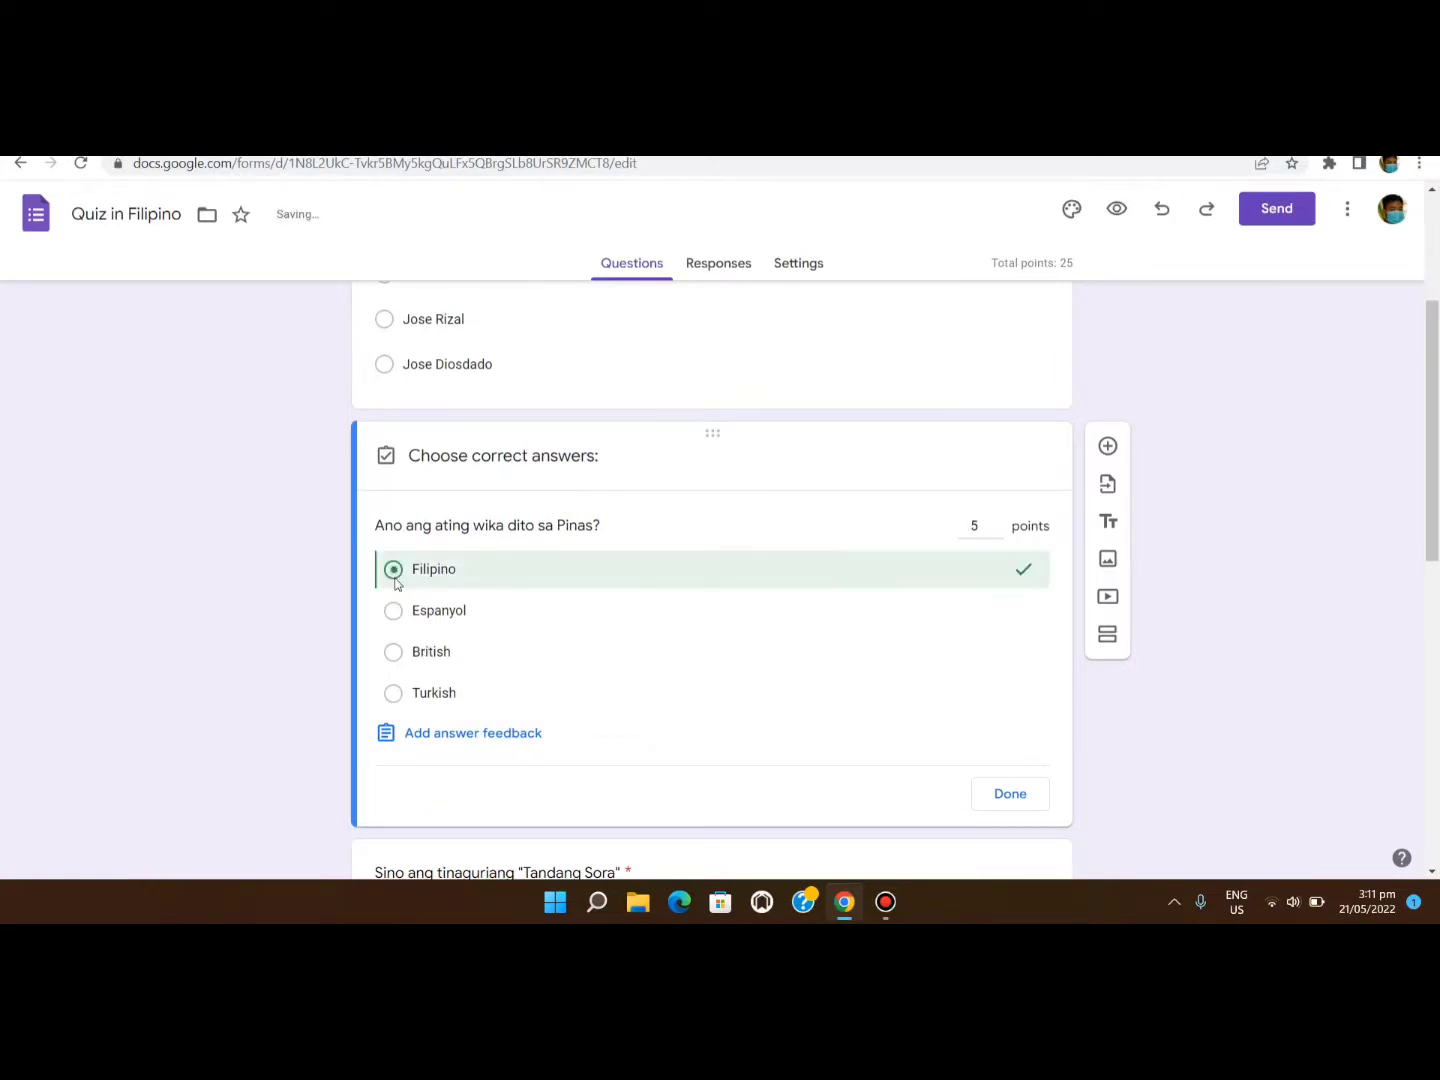
{"action": "left_click", "coordinate": [985, 797]}
Mark Melchora Aquino as the correct answer to the Tandang Sora question.
{"action": "scroll", "coordinate": [700, 700], "scroll_direction": "down", "scroll_amount": 5}
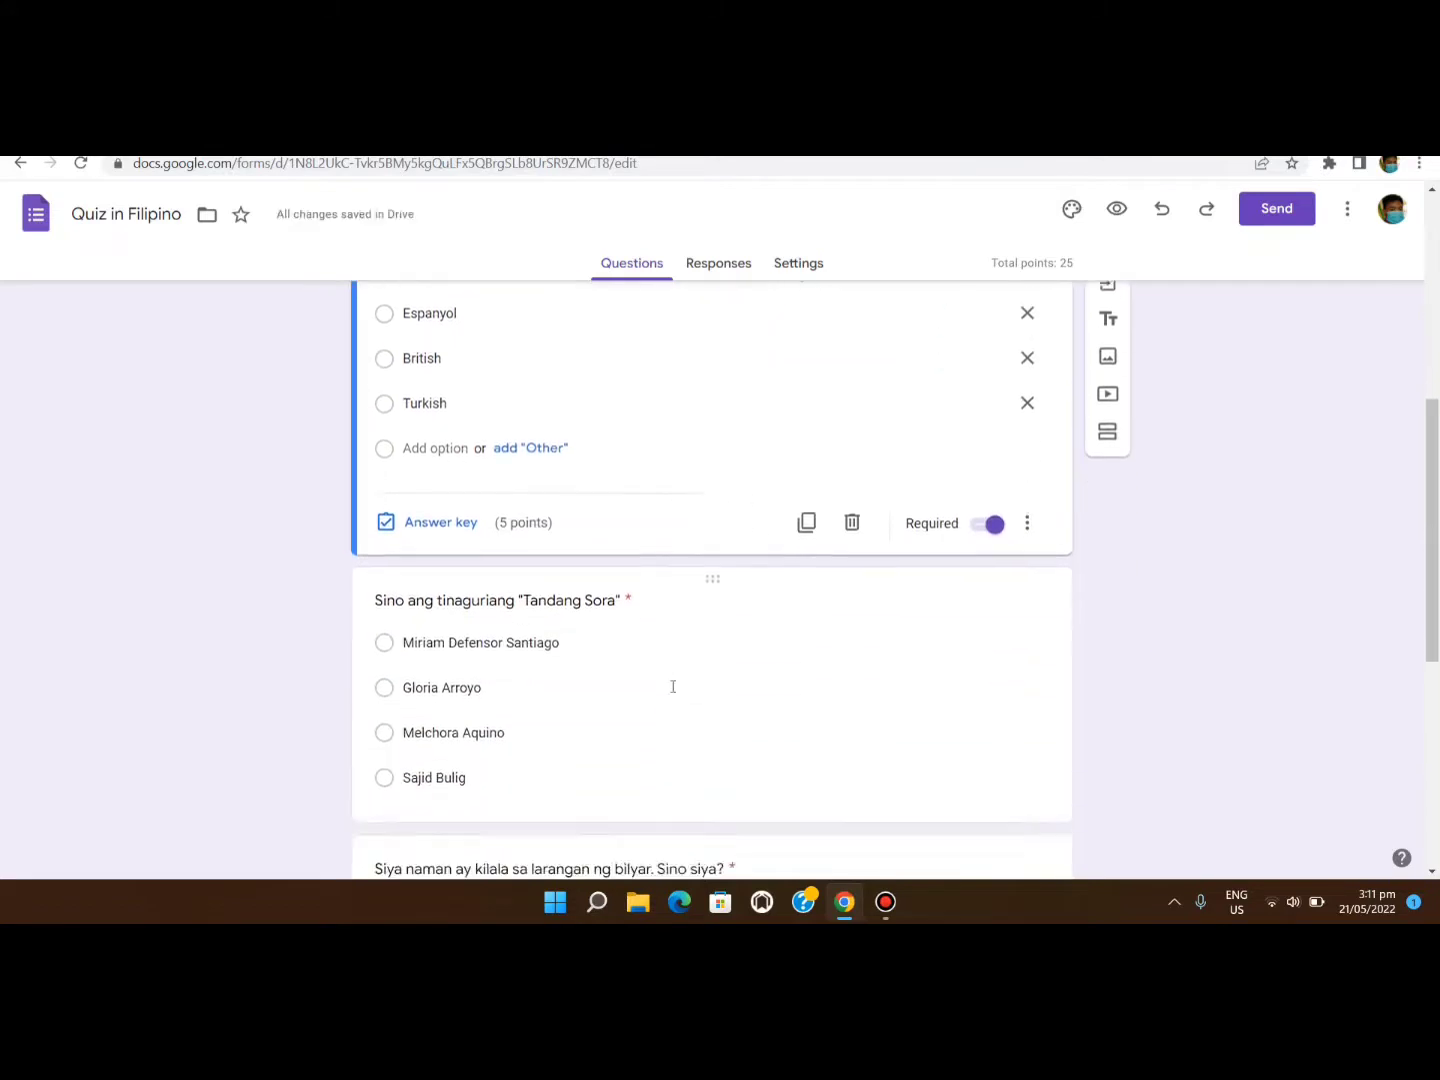
{"action": "left_click", "coordinate": [620, 675]}
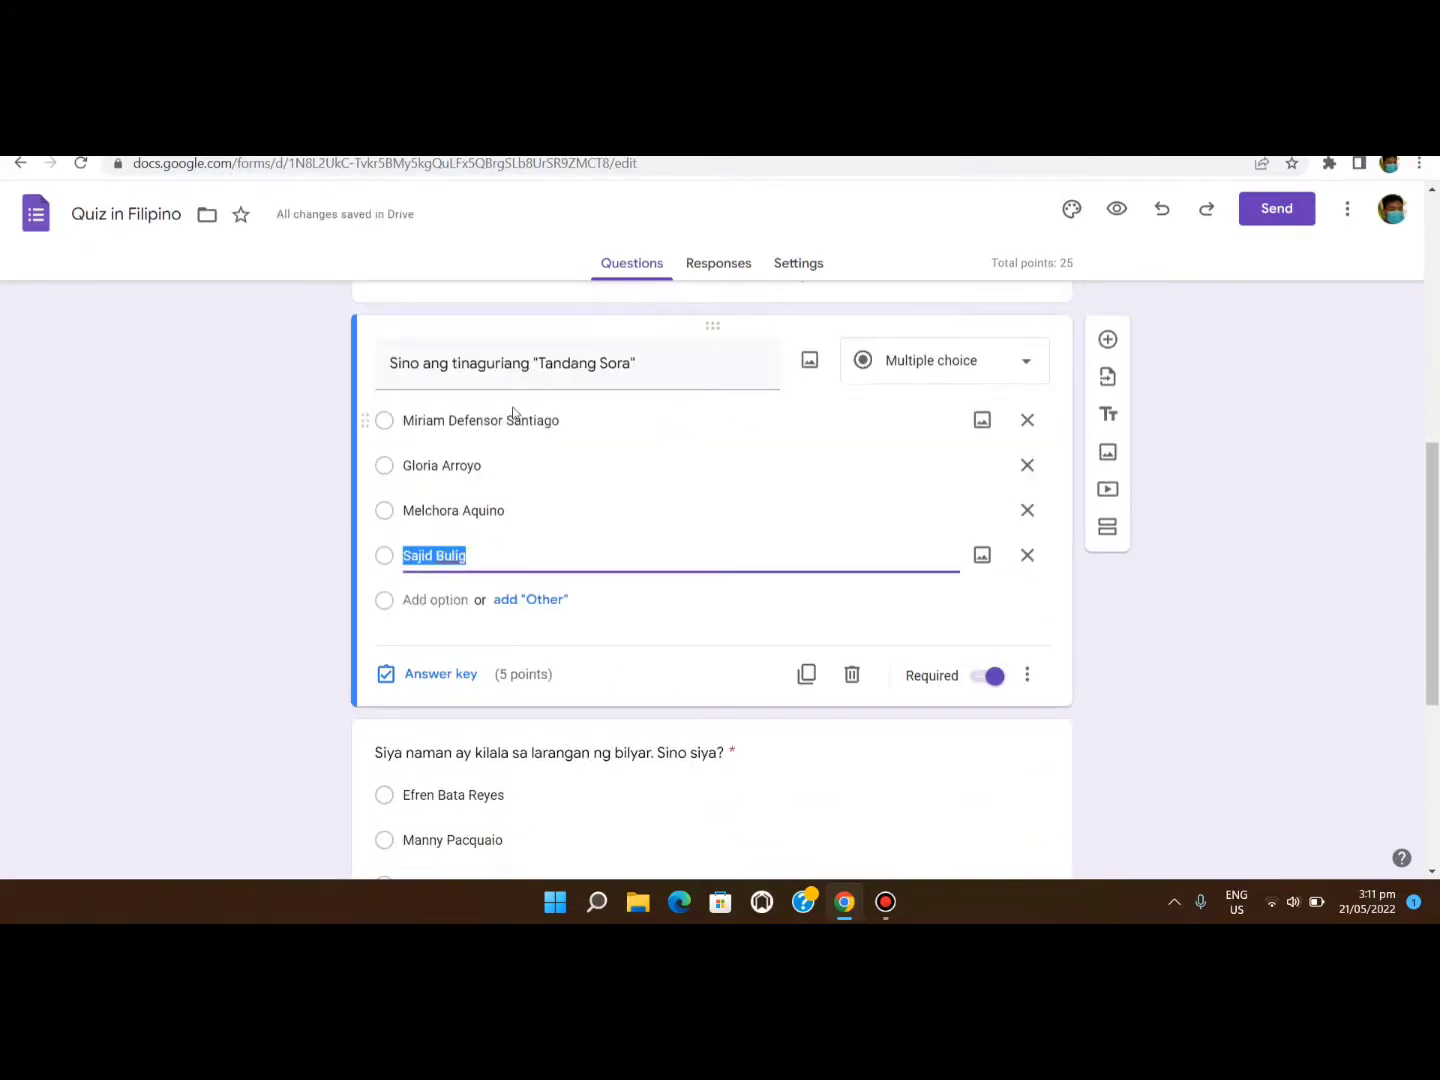
{"action": "left_click", "coordinate": [403, 513]}
{"action": "left_click", "coordinate": [386, 673]}
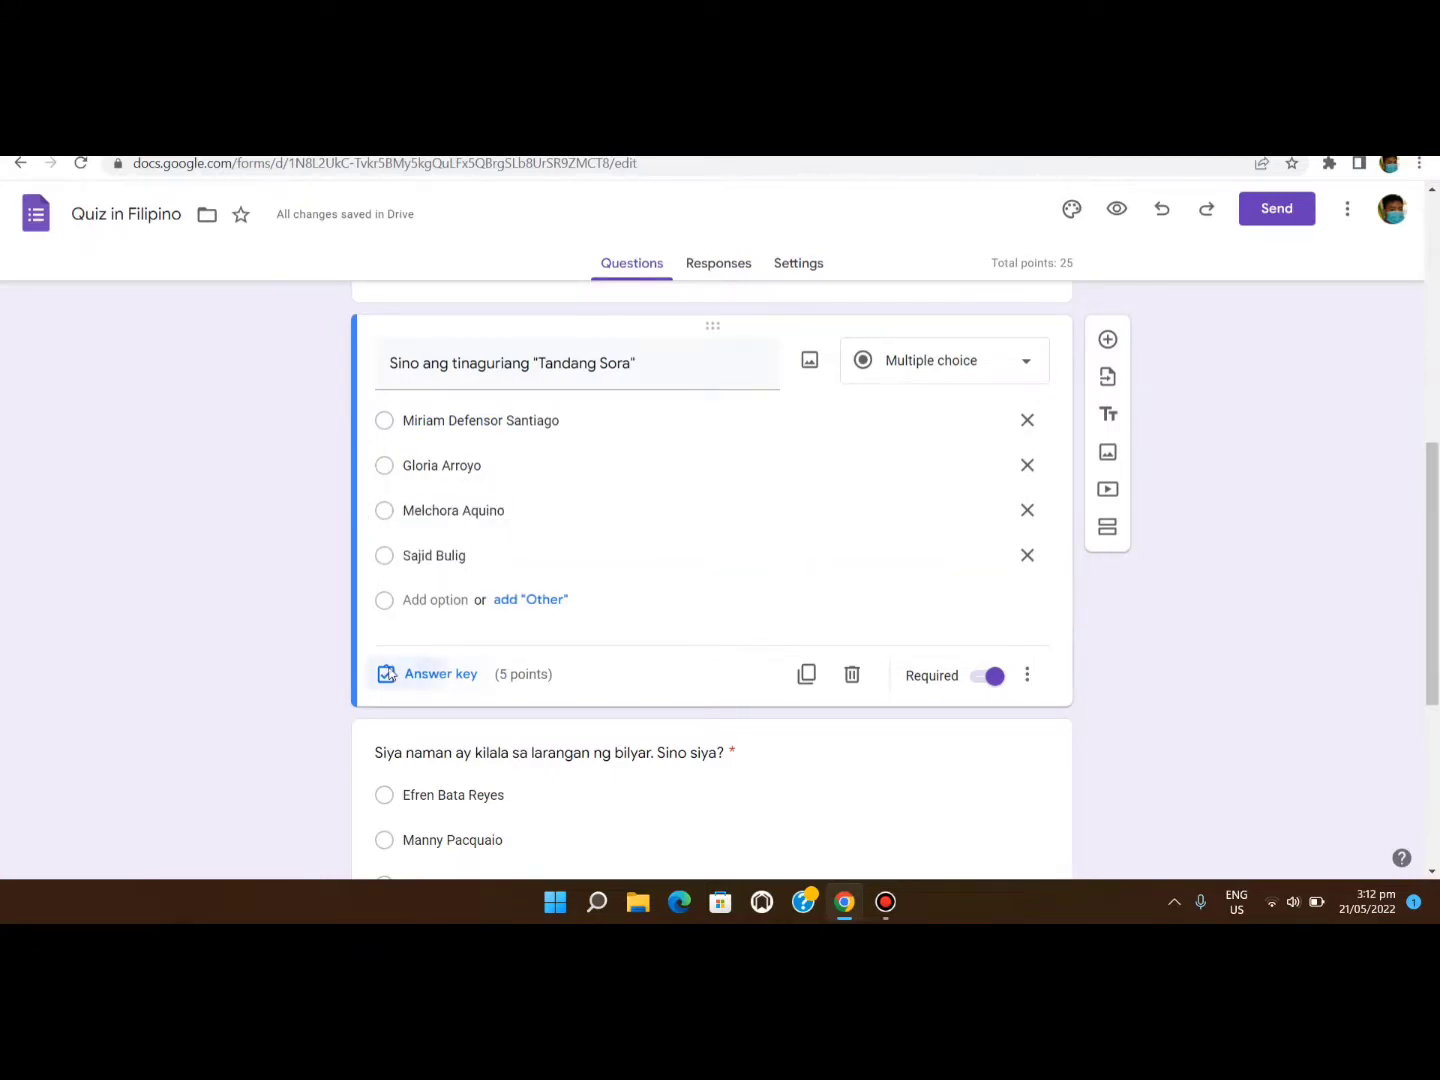
{"action": "left_click", "coordinate": [392, 550]}
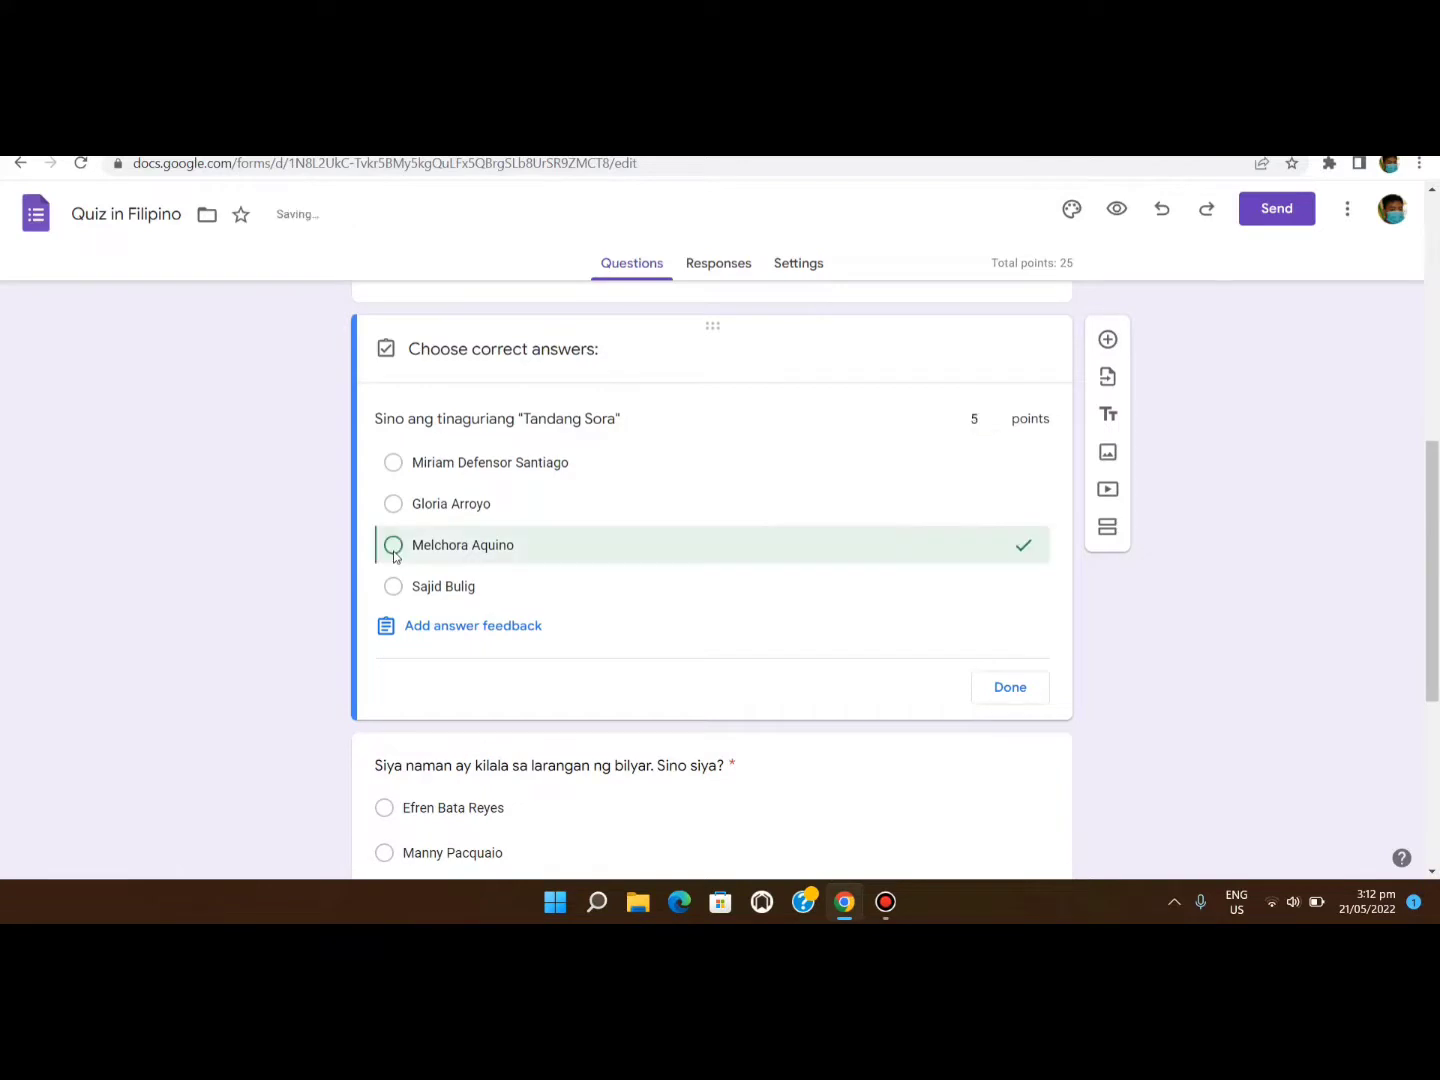
{"action": "left_click", "coordinate": [1006, 687]}
Mark Efren Bata Reyes and Pandiwa as correct answers for the last two questions.
{"action": "scroll", "coordinate": [525, 608], "scroll_direction": "down", "scroll_amount": 3}
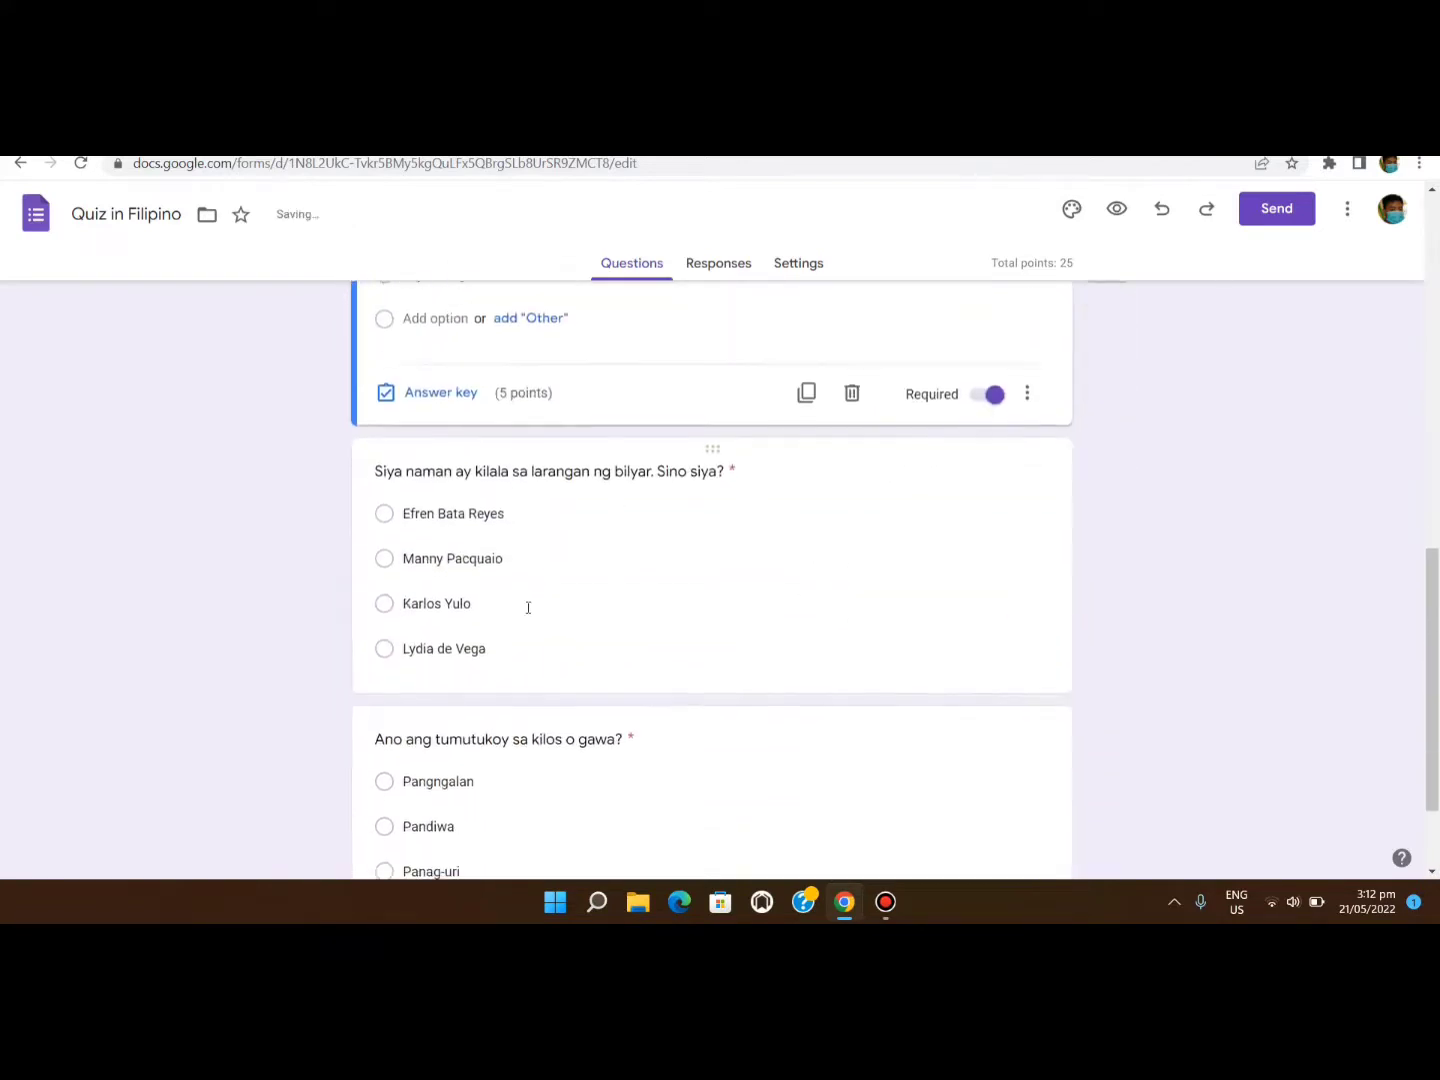
{"action": "left_click", "coordinate": [533, 670]}
{"action": "left_click", "coordinate": [390, 662]}
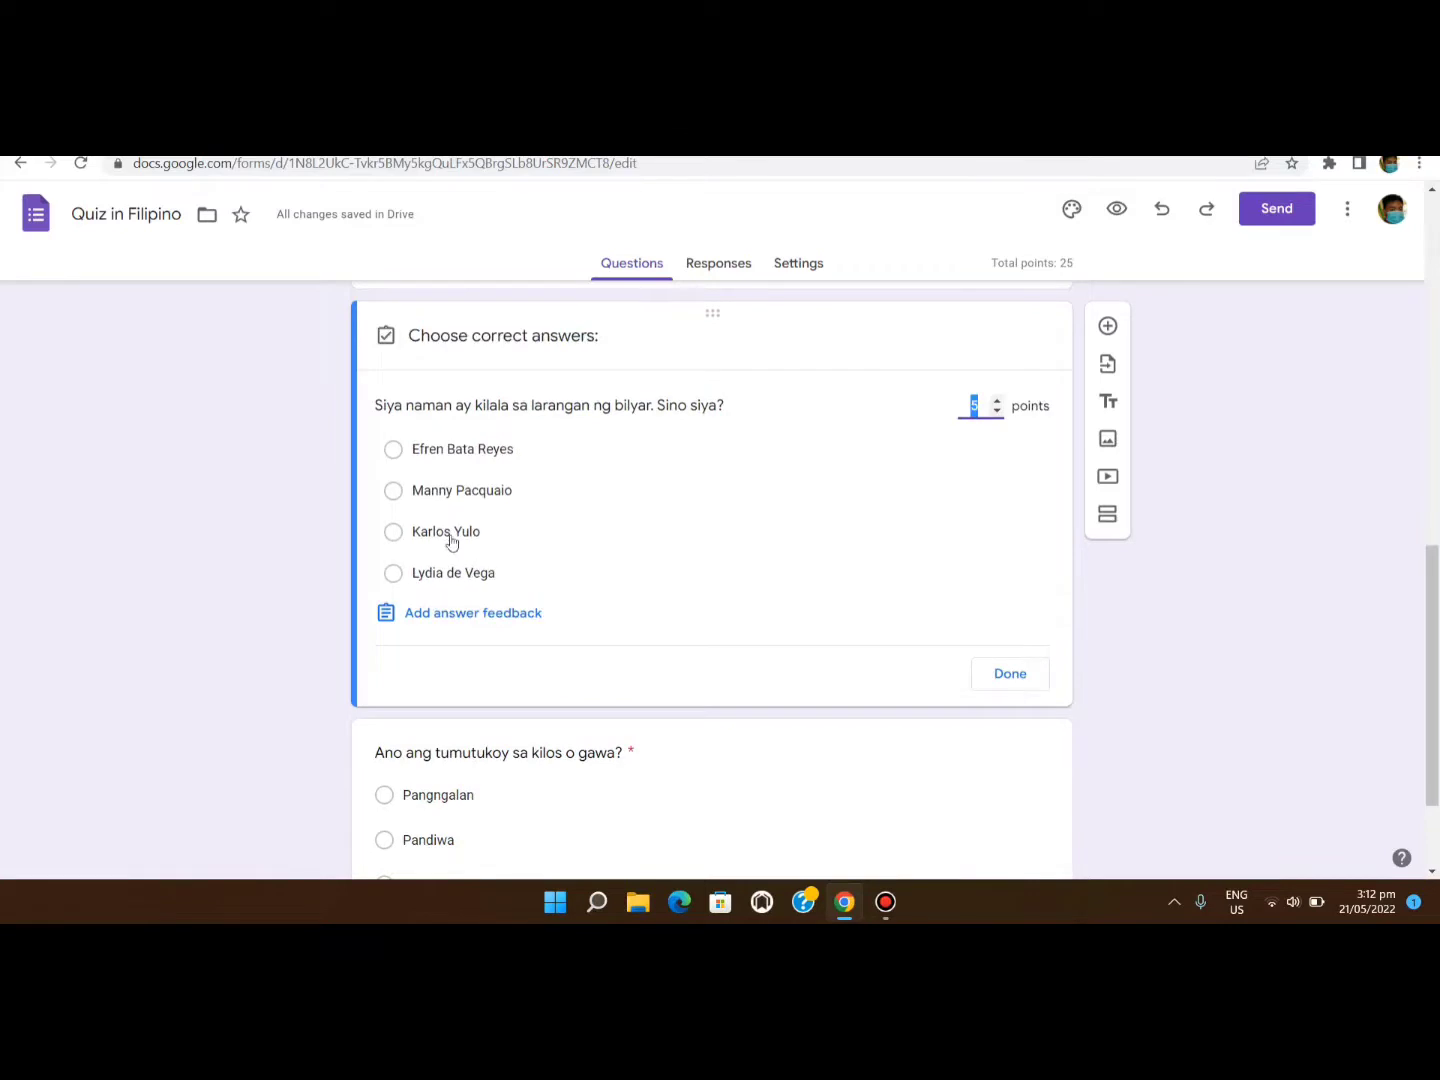
{"action": "left_click", "coordinate": [391, 449]}
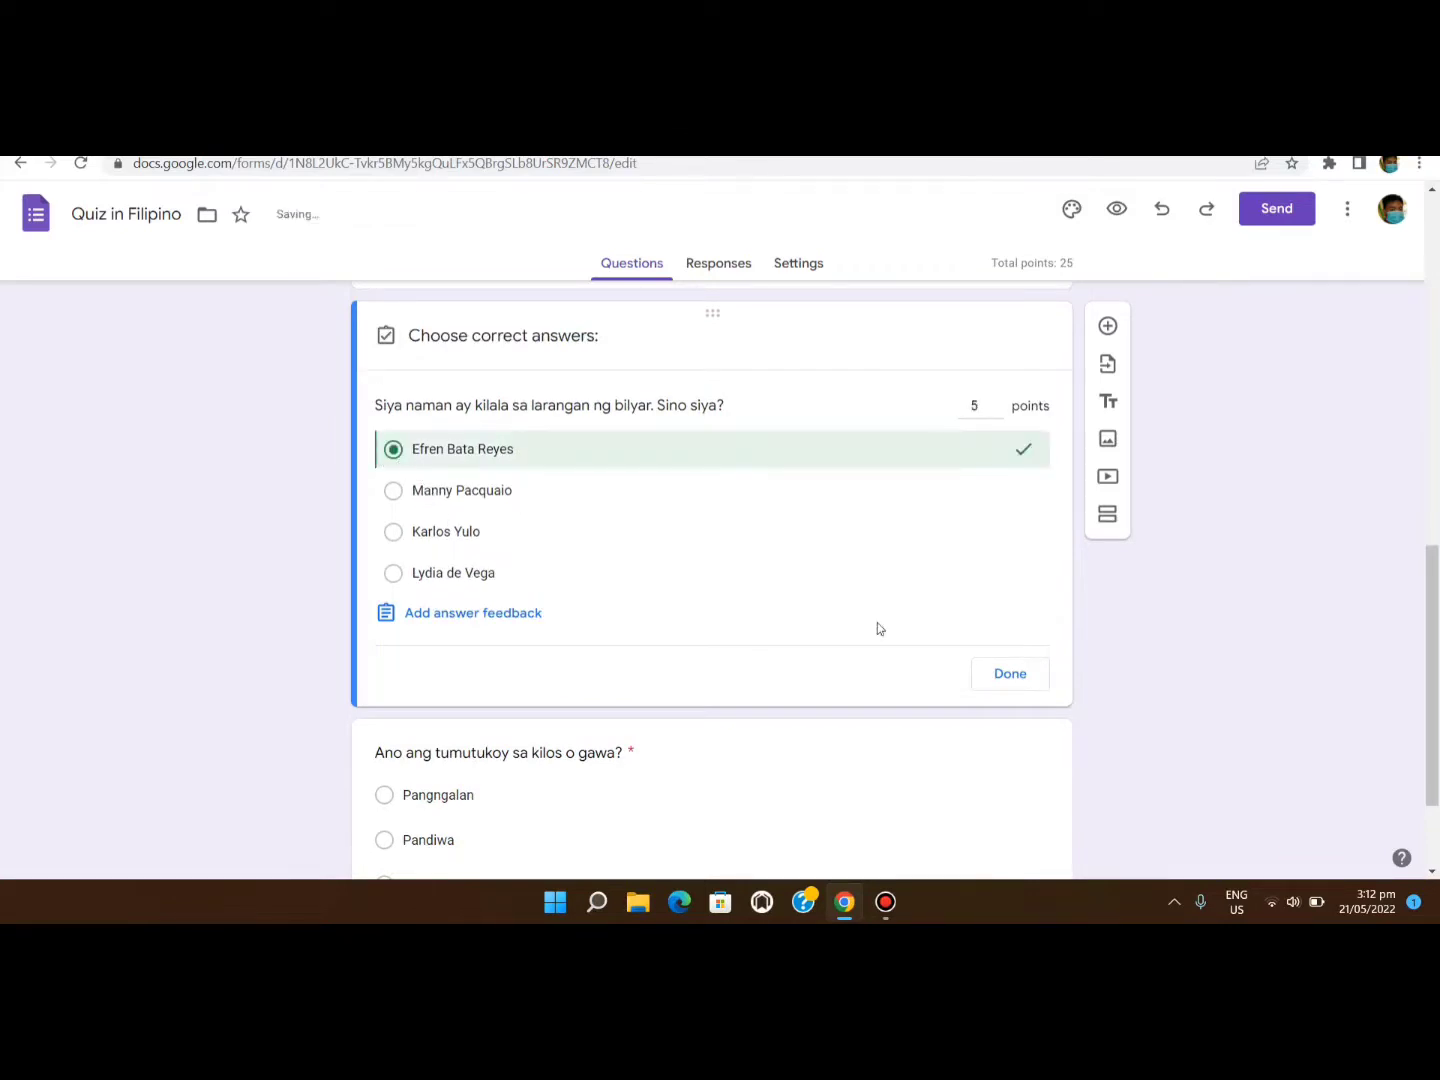
{"action": "left_click", "coordinate": [1026, 678]}
{"action": "scroll", "coordinate": [521, 637], "scroll_direction": "down", "scroll_amount": 2}
{"action": "left_click", "coordinate": [542, 743]}
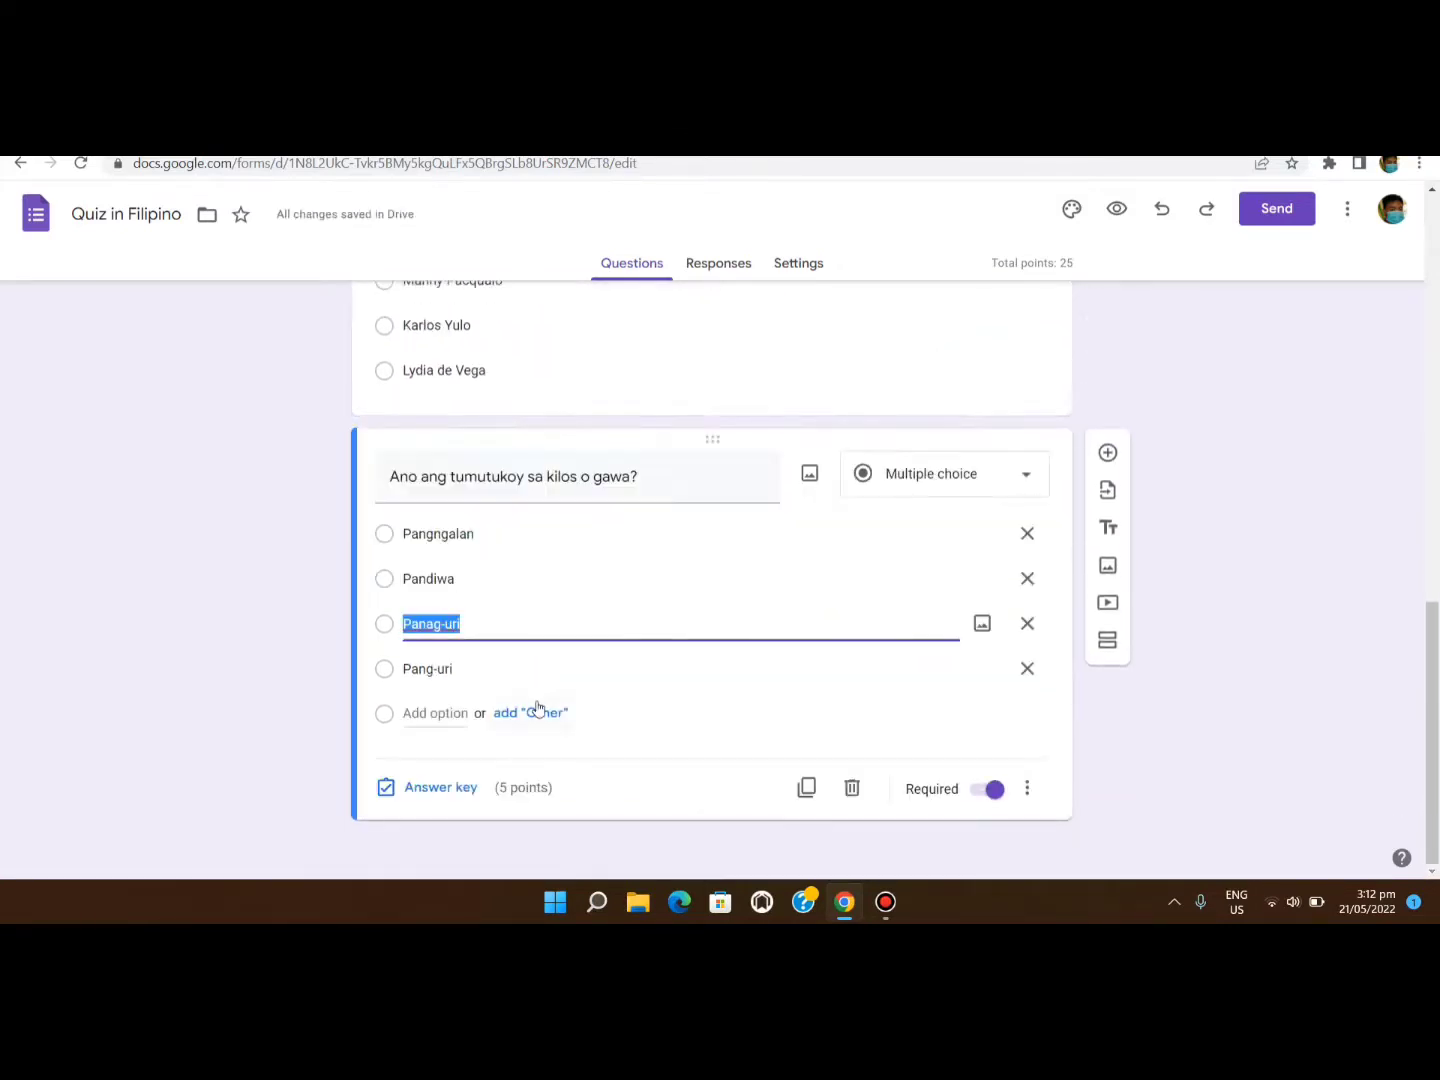
{"action": "left_click", "coordinate": [388, 788]}
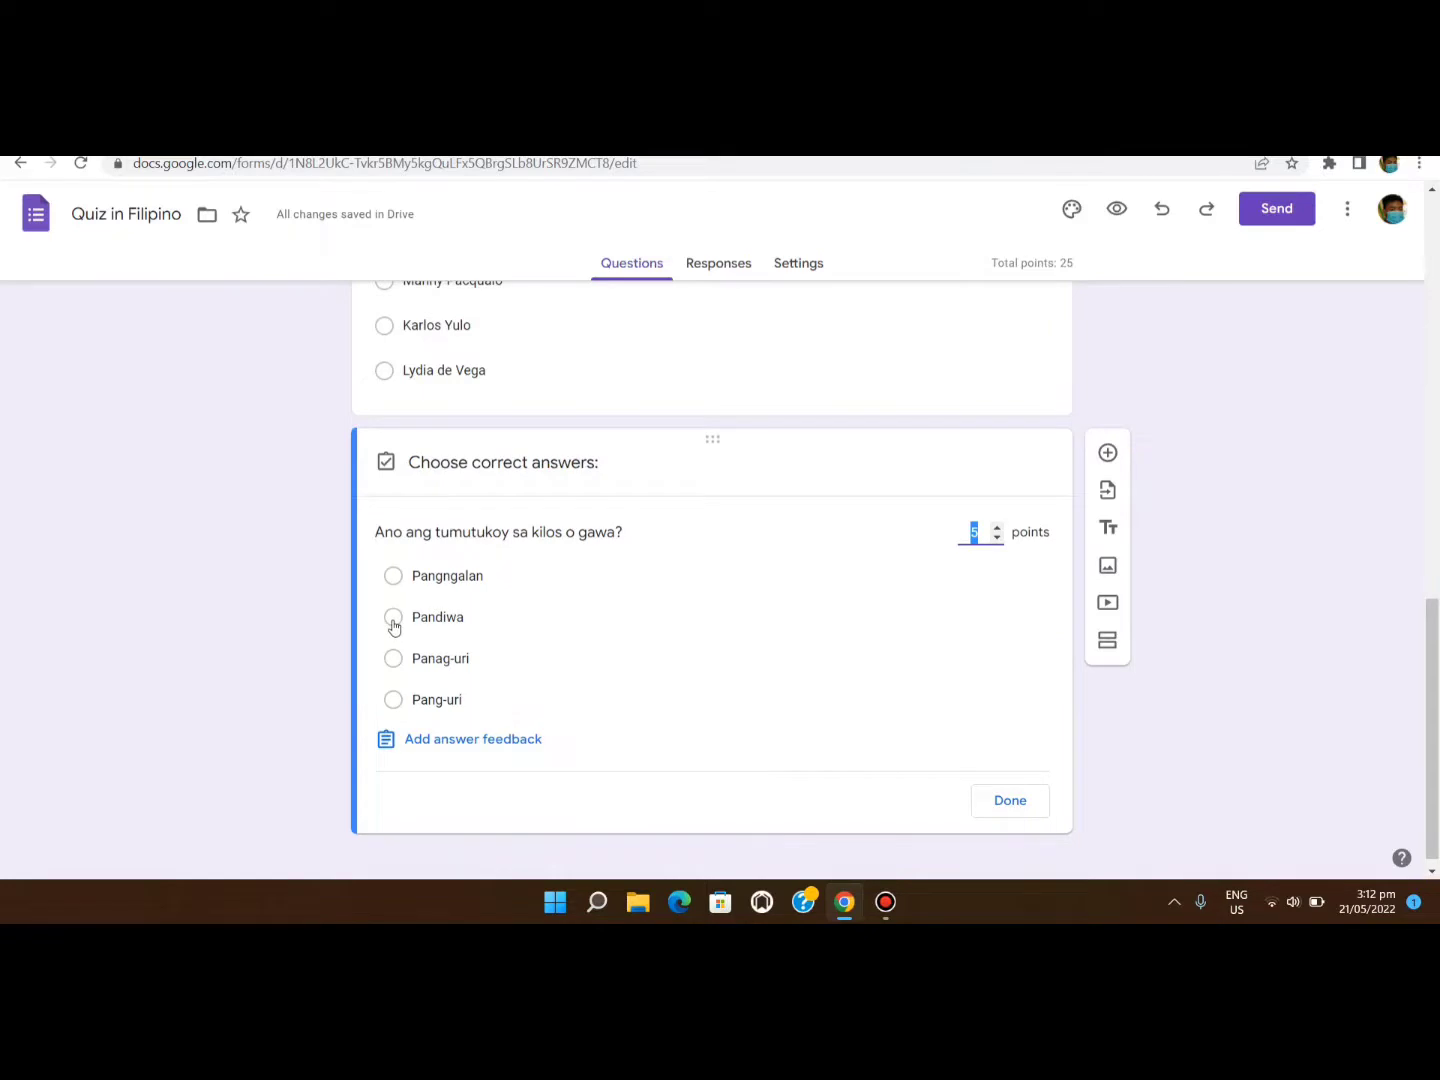
{"action": "left_click", "coordinate": [393, 617]}
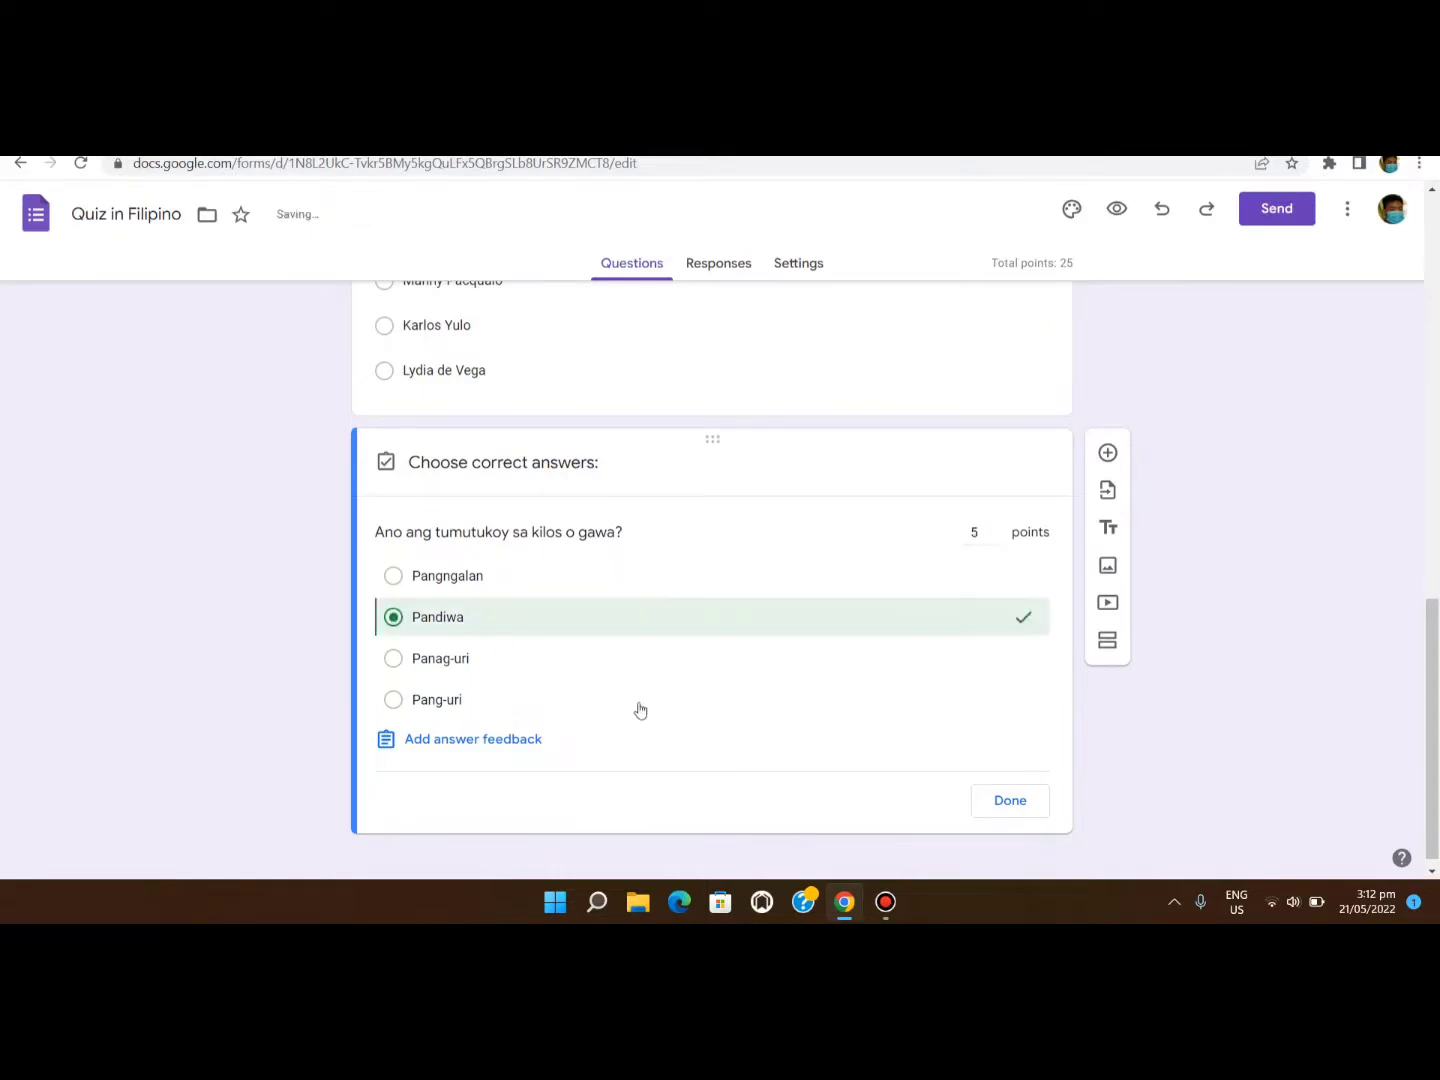
{"action": "left_click", "coordinate": [1009, 801]}
{"action": "scroll", "coordinate": [580, 664], "scroll_direction": "up", "scroll_amount": 10}
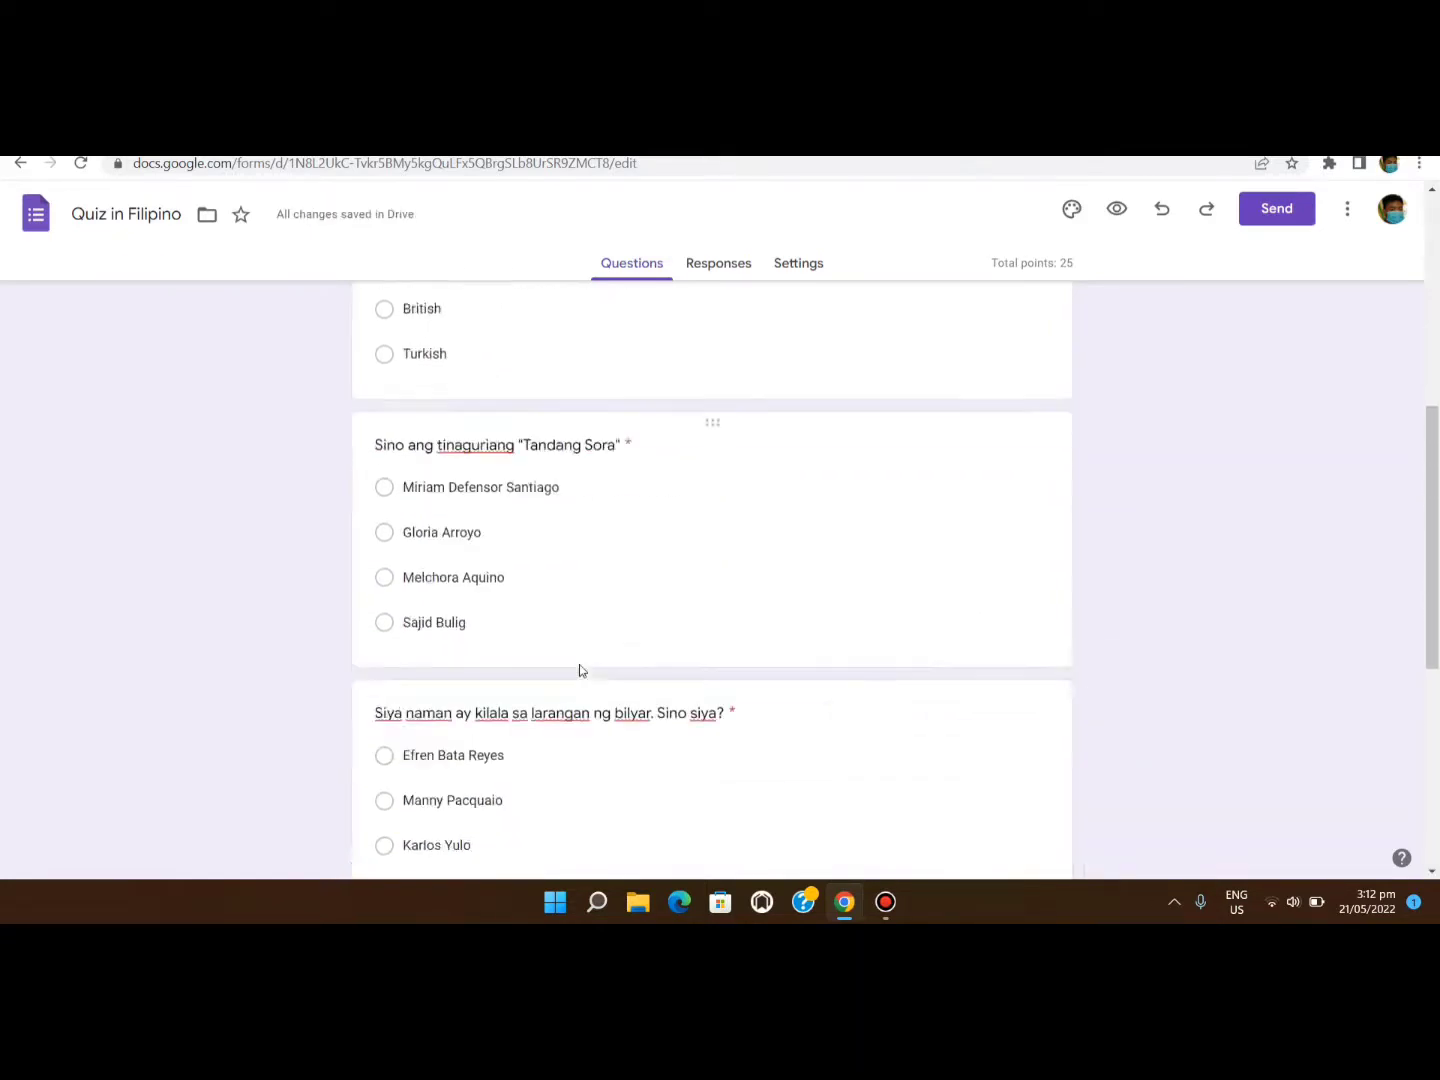
Check the marked answers on the first question and the wika question.
{"action": "left_click", "coordinate": [591, 661]}
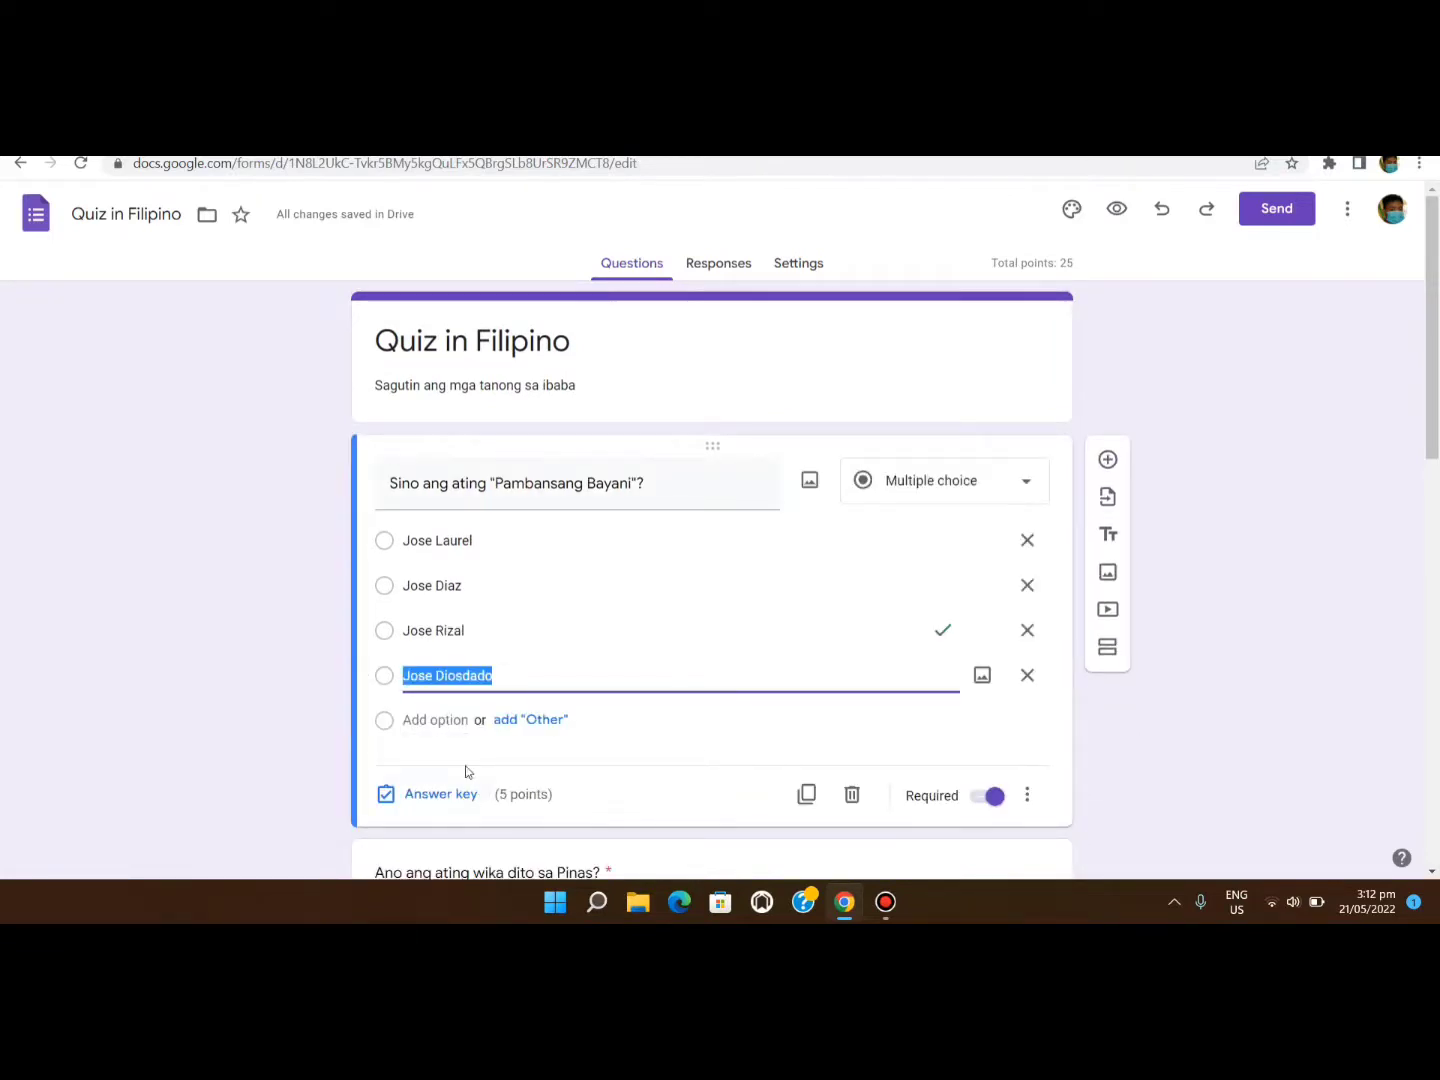
{"action": "left_click", "coordinate": [633, 802]}
{"action": "scroll", "coordinate": [628, 771], "scroll_direction": "down", "scroll_amount": 4}
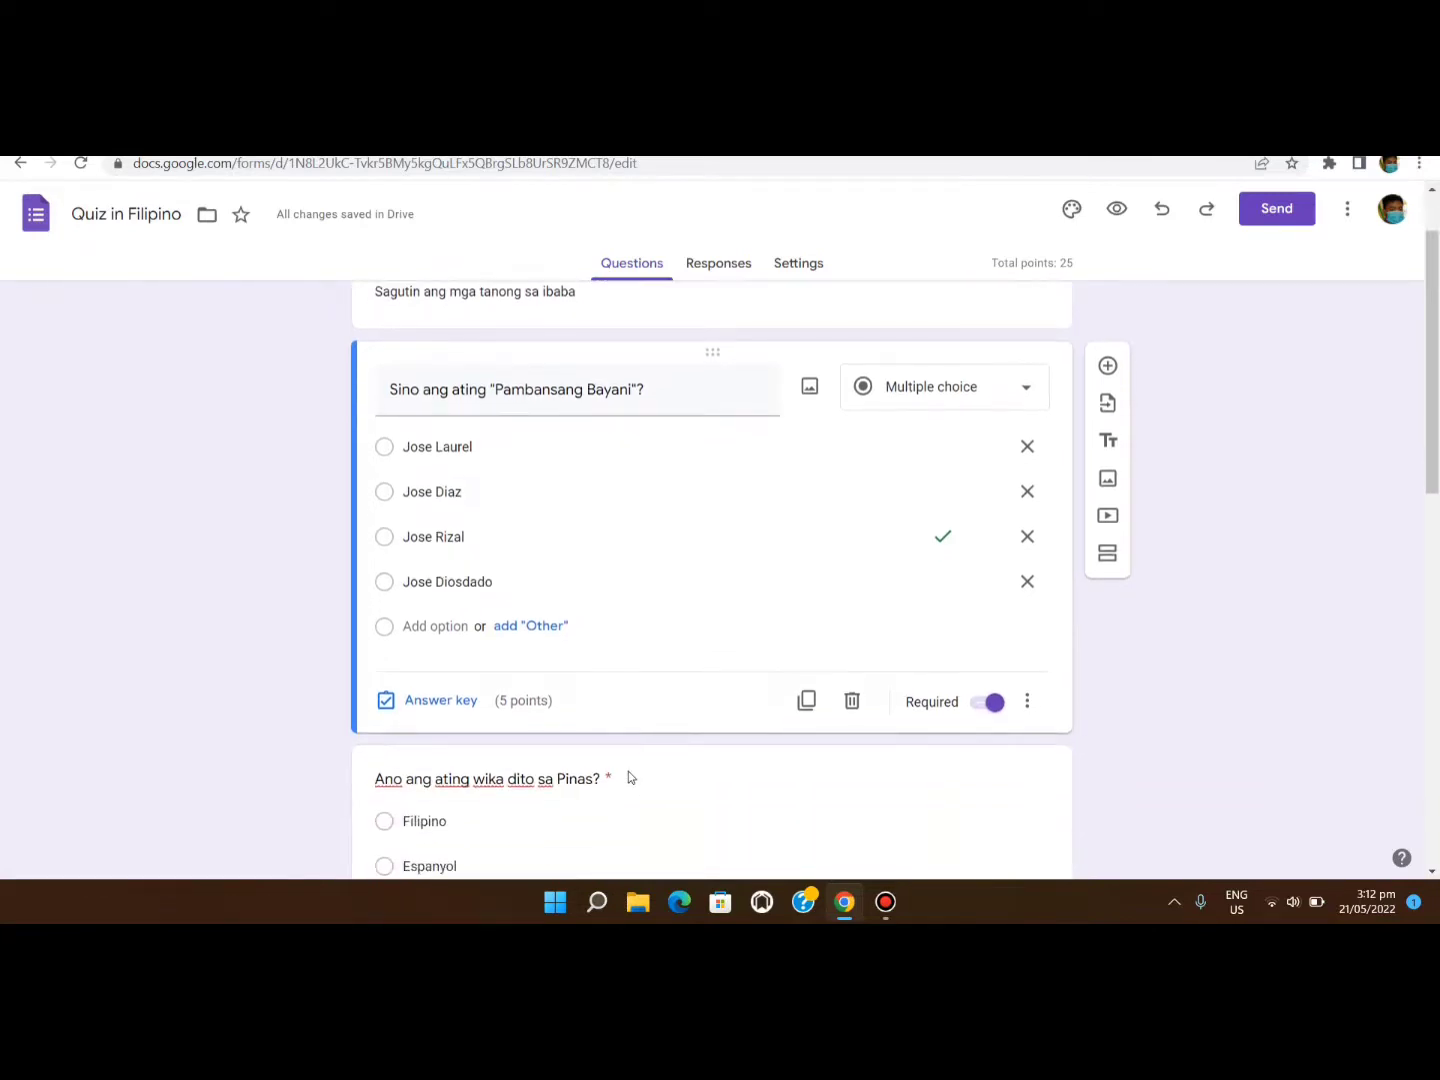
{"action": "left_click", "coordinate": [675, 709]}
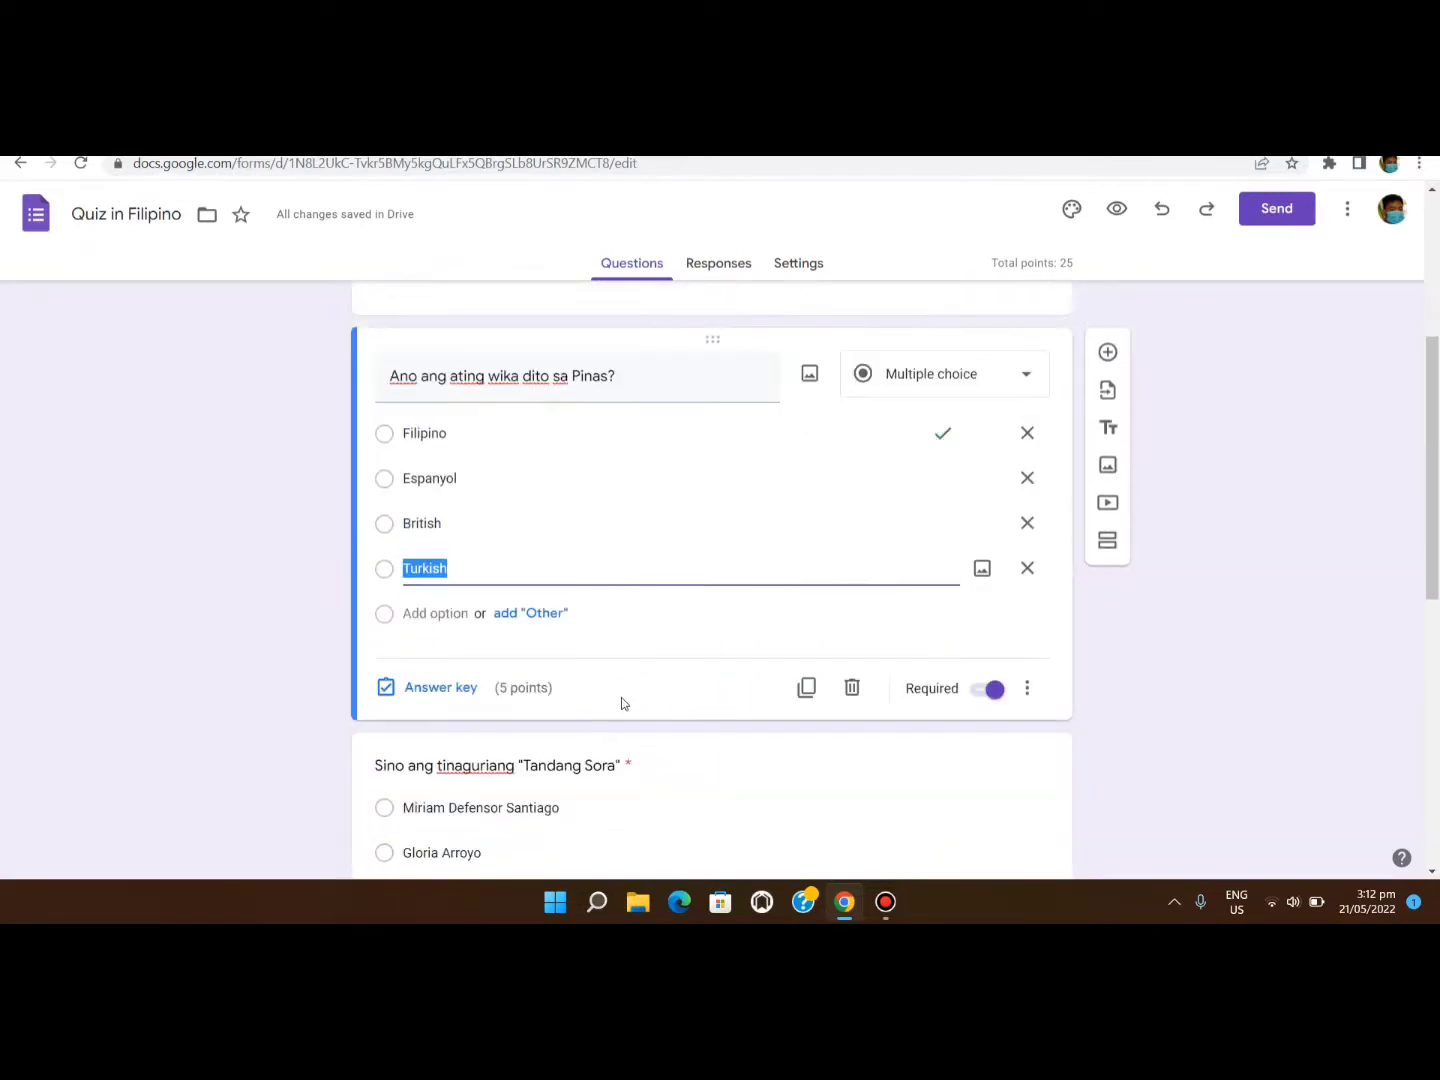
{"action": "scroll", "coordinate": [621, 703], "scroll_direction": "down", "scroll_amount": 3}
{"action": "scroll", "coordinate": [656, 685], "scroll_direction": "up", "scroll_amount": 3}
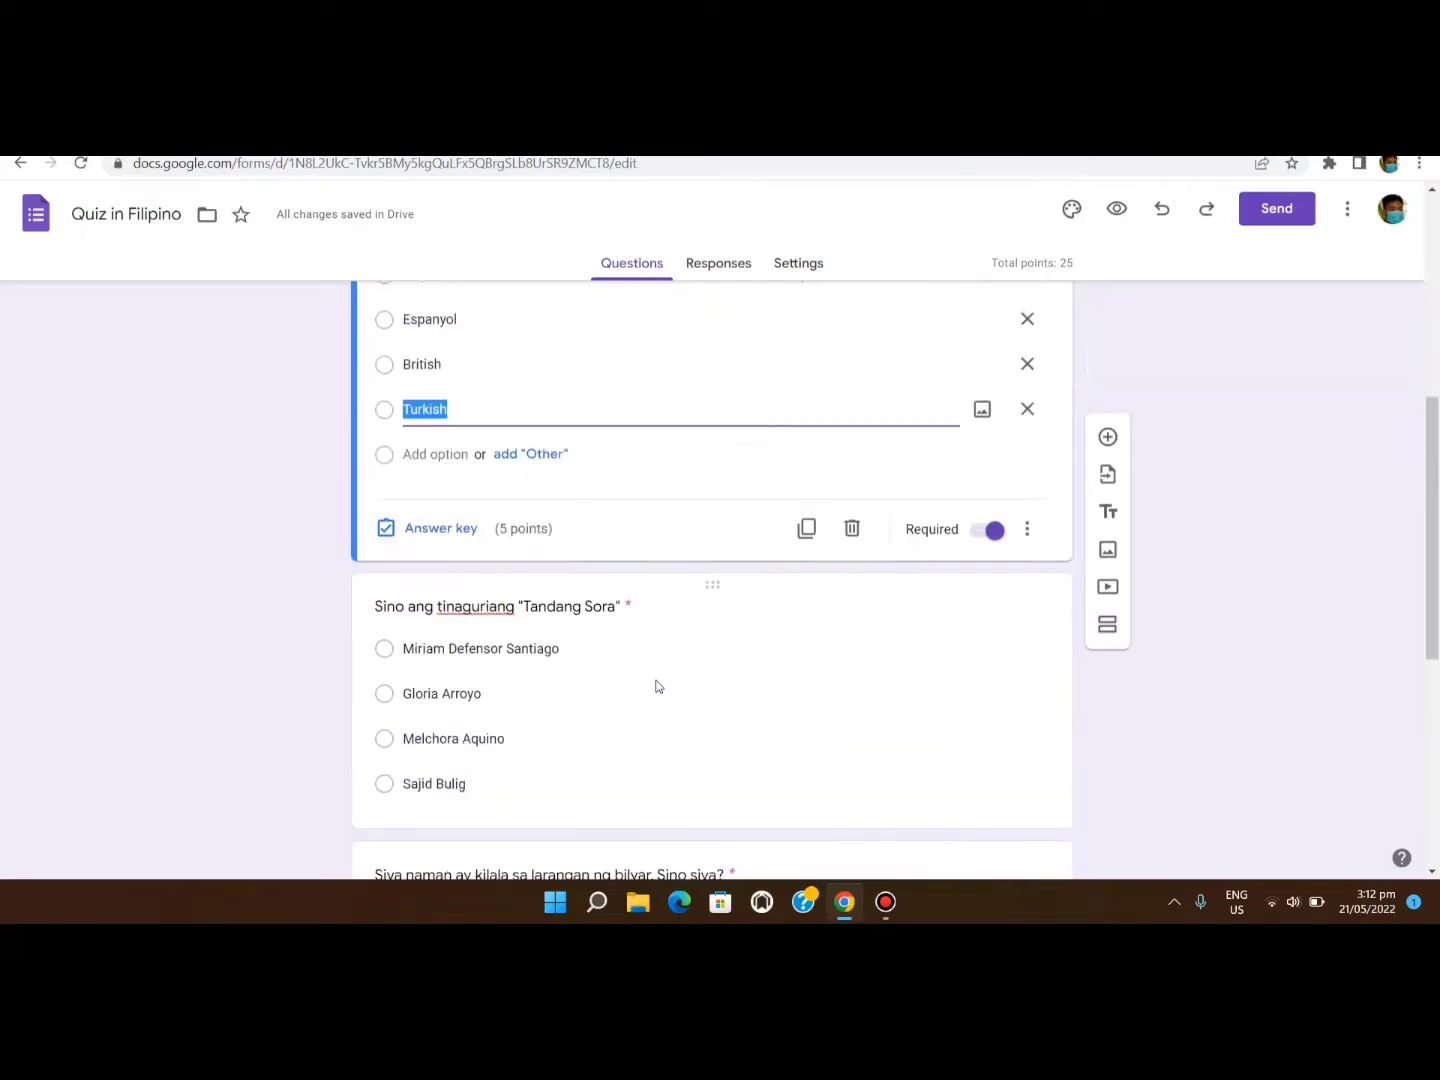
{"action": "scroll", "coordinate": [656, 695], "scroll_direction": "down", "scroll_amount": 1}
{"action": "scroll", "coordinate": [656, 695], "scroll_direction": "up", "scroll_amount": 1}
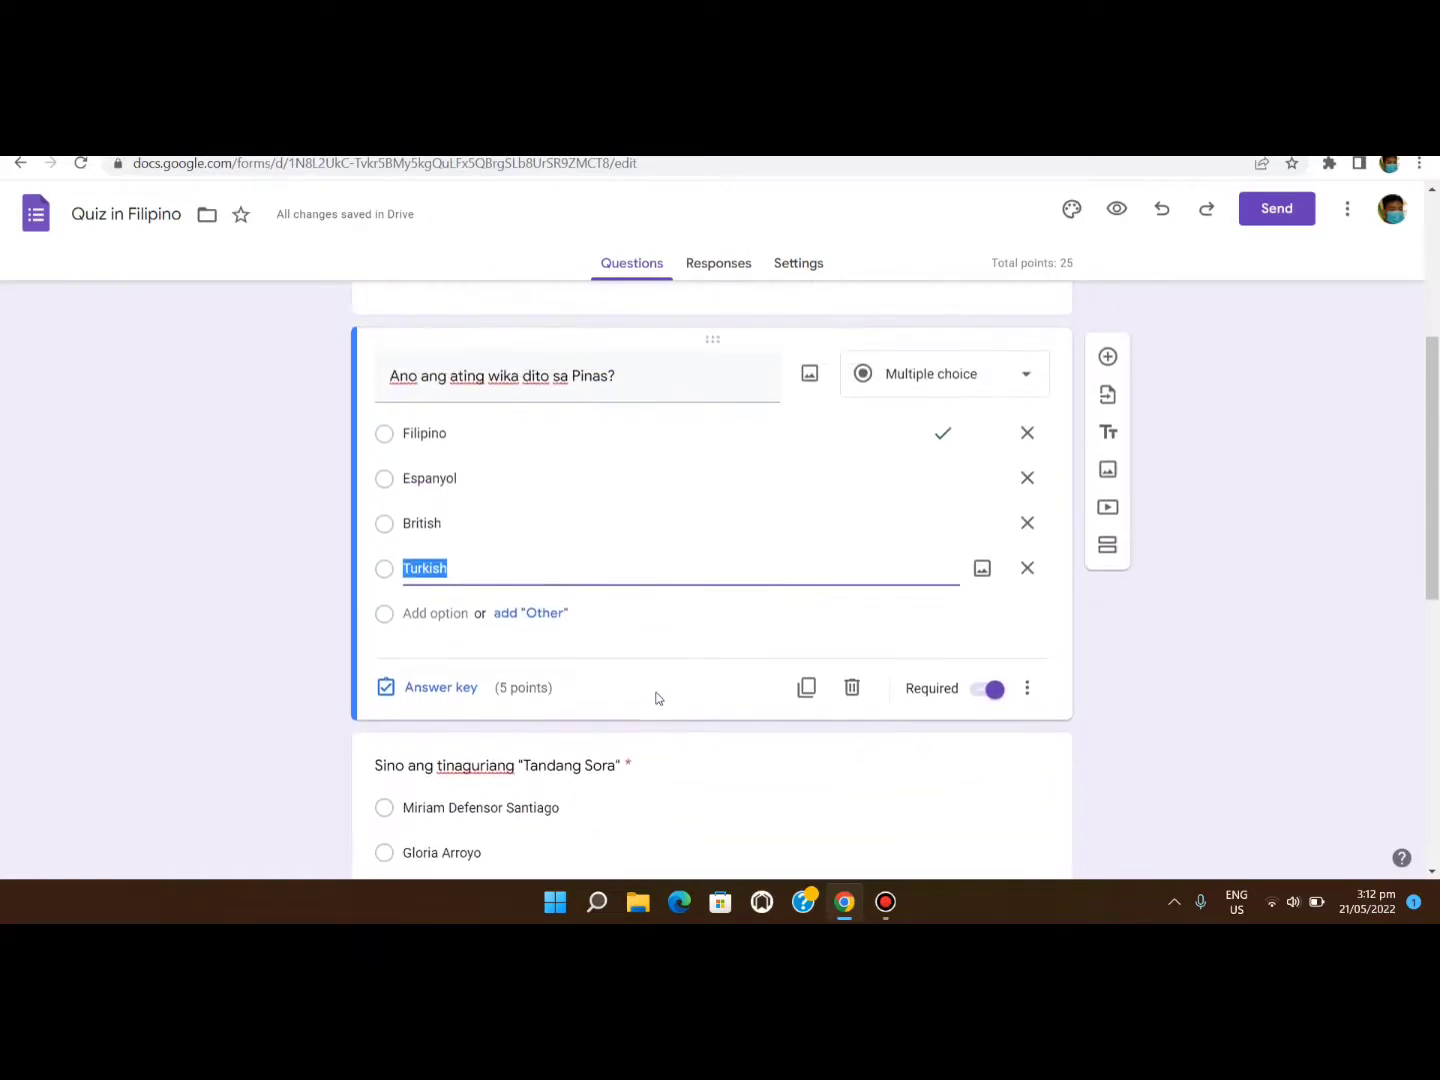
{"action": "scroll", "coordinate": [658, 698], "scroll_direction": "down", "scroll_amount": 2}
Check the marked answers on the Tandang Sora, billiards and kilos o gawa questions.
{"action": "left_click", "coordinate": [662, 704]}
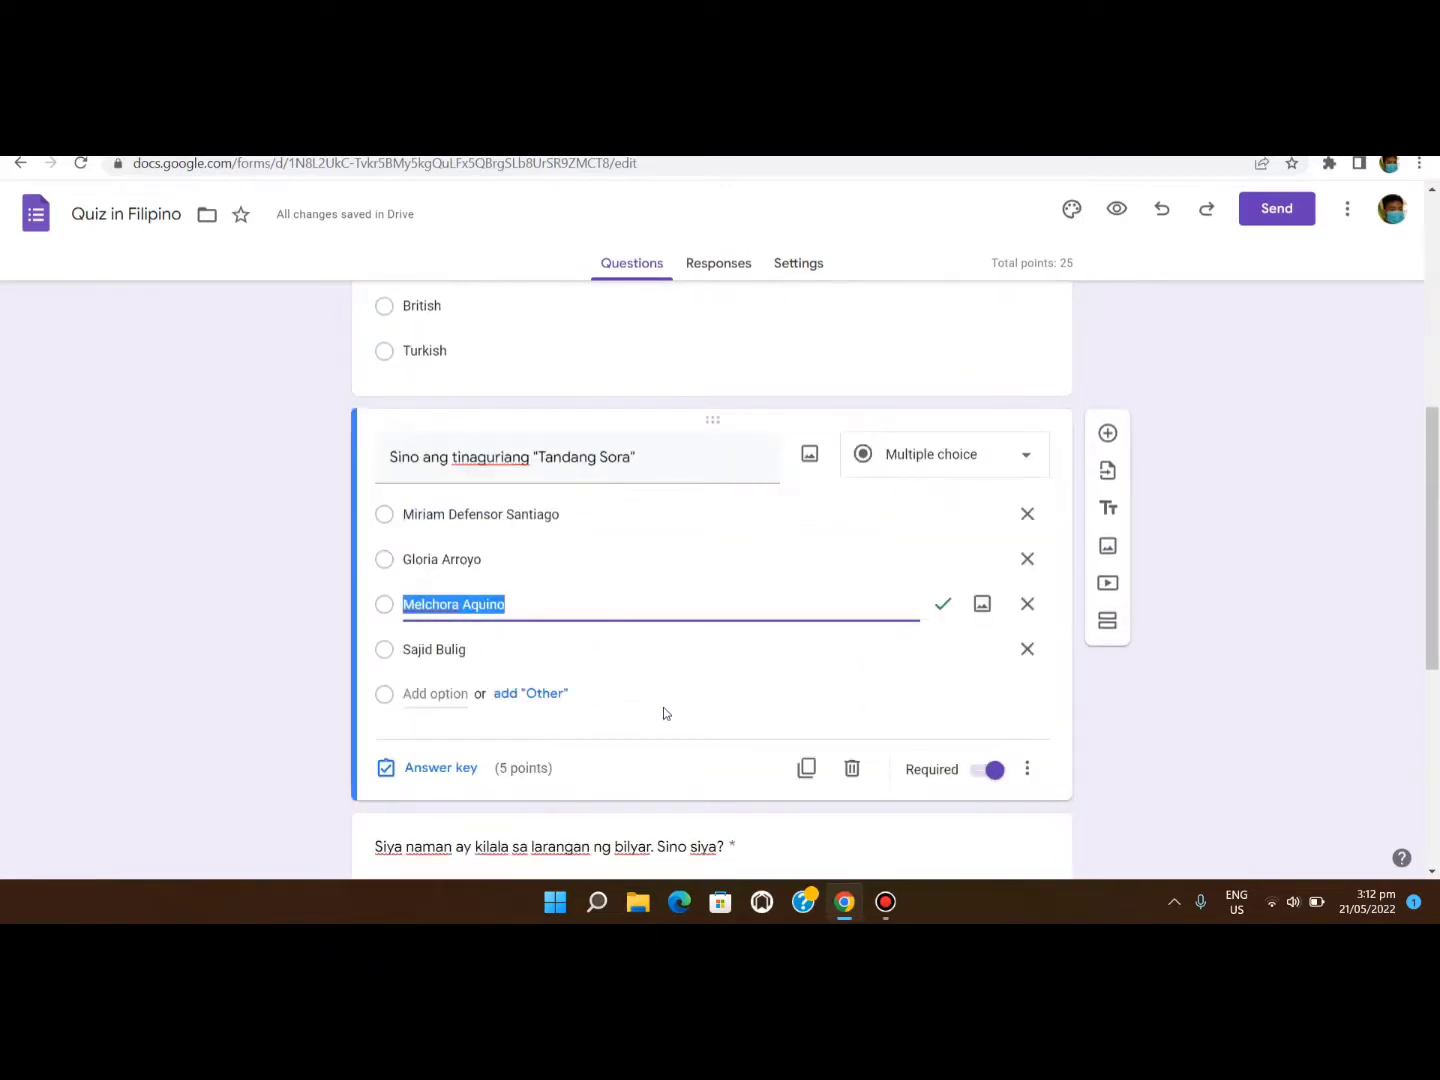
{"action": "scroll", "coordinate": [663, 707], "scroll_direction": "down", "scroll_amount": 3}
{"action": "left_click", "coordinate": [718, 698]}
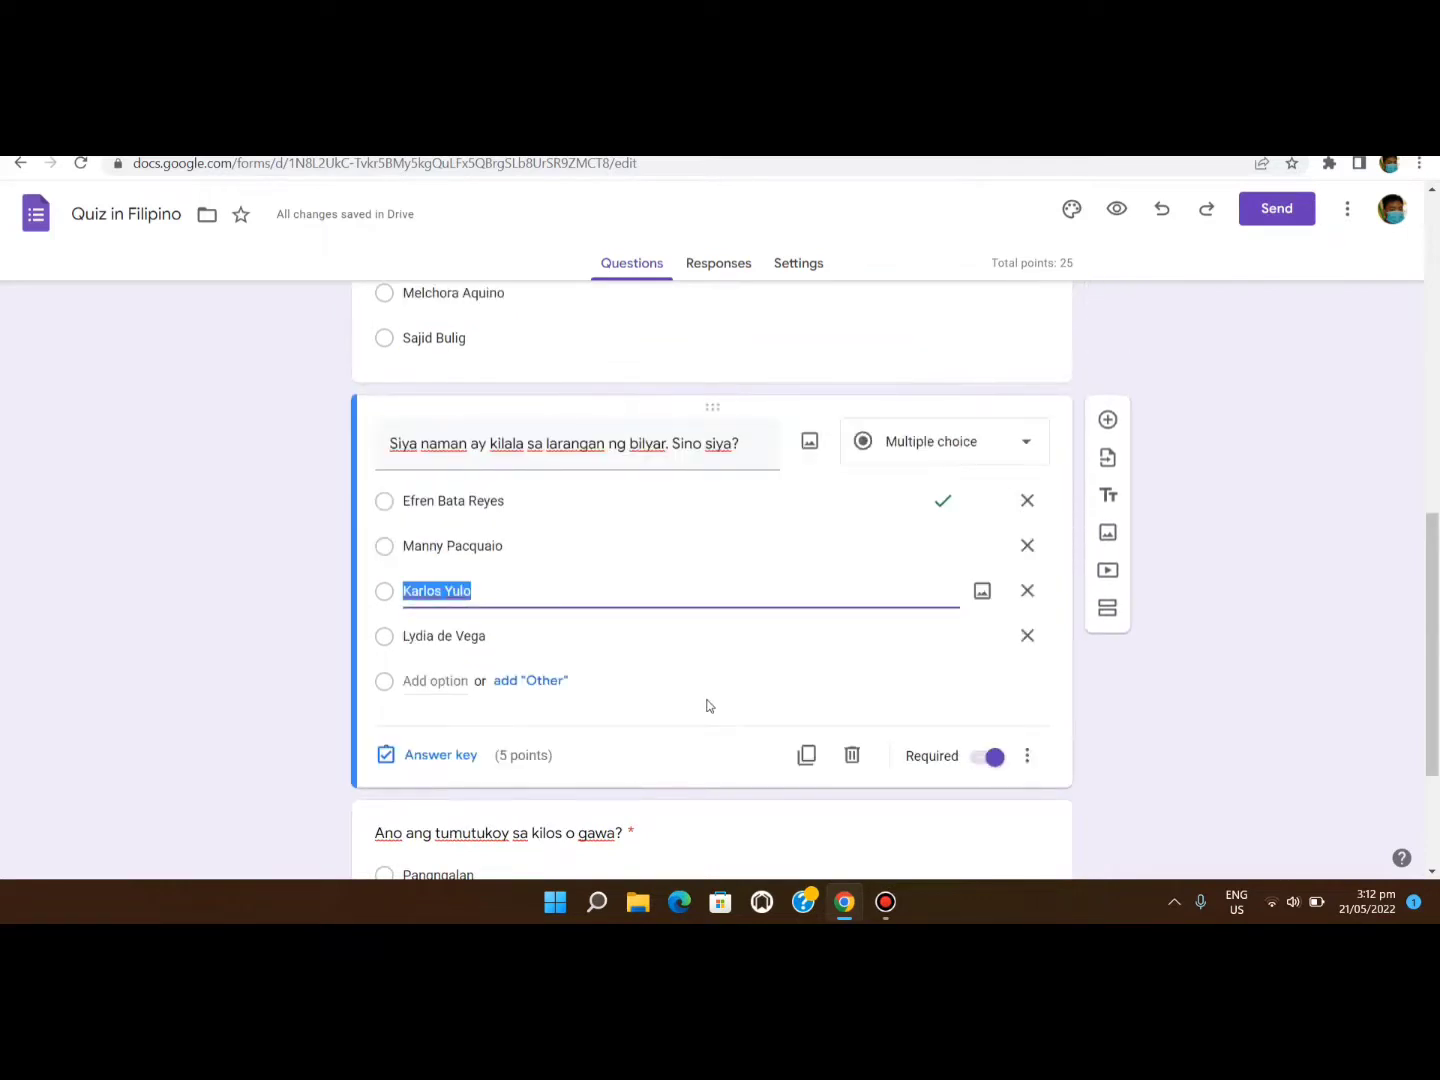
{"action": "scroll", "coordinate": [707, 705], "scroll_direction": "down", "scroll_amount": 2}
{"action": "left_click", "coordinate": [706, 730]}
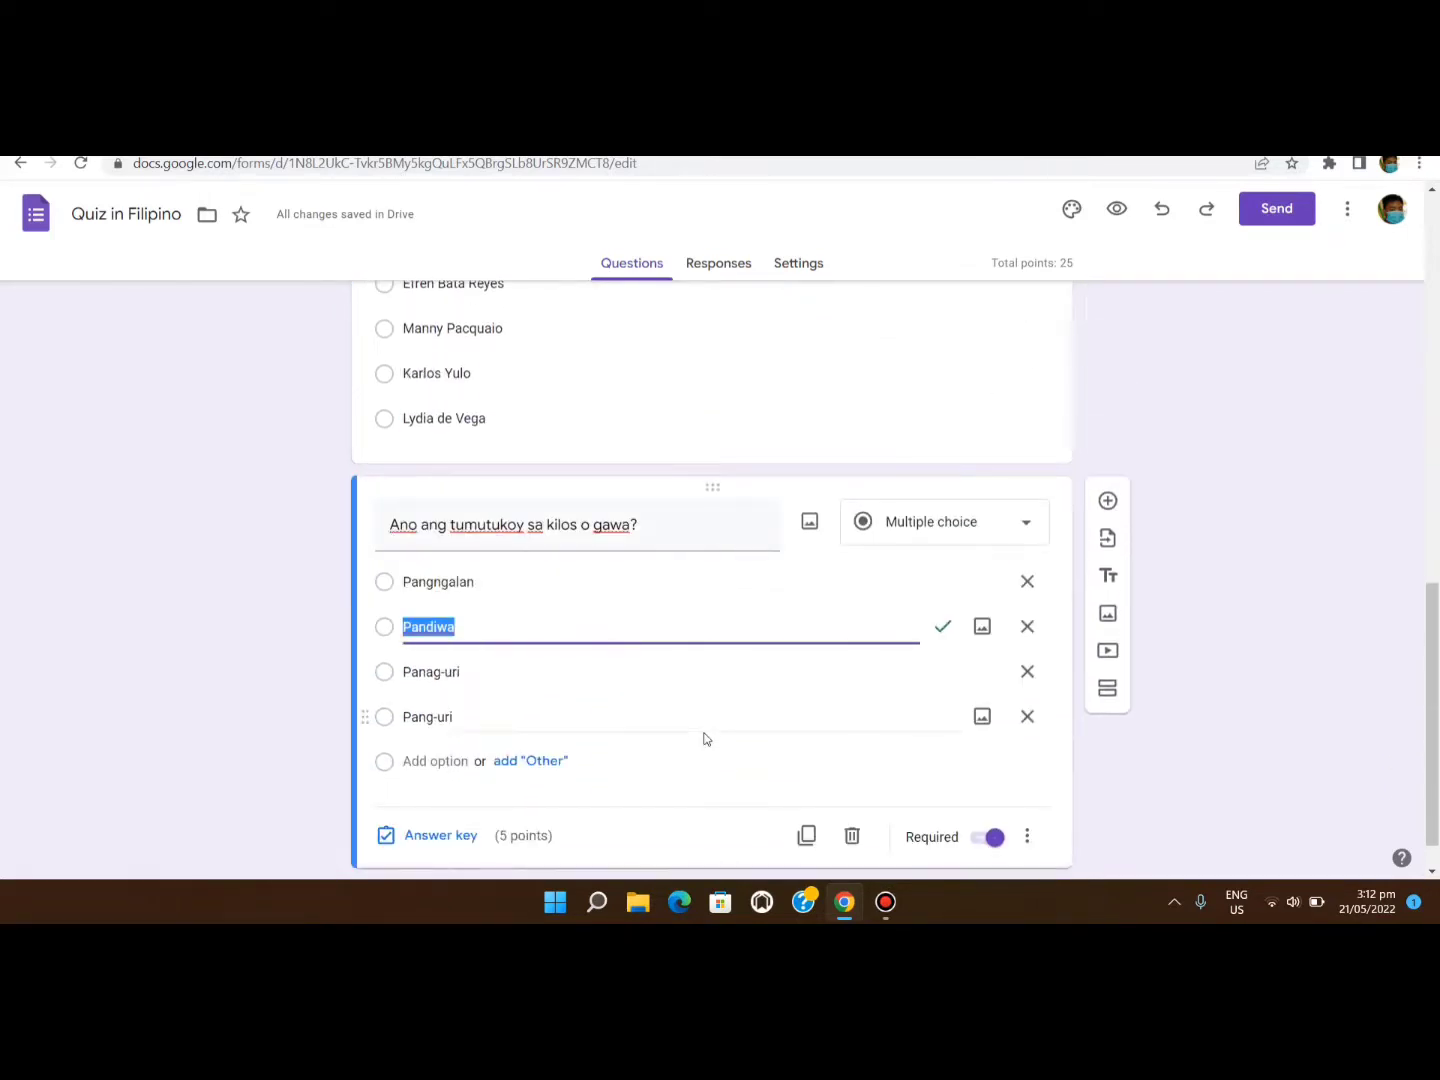
{"action": "scroll", "coordinate": [705, 738], "scroll_direction": "down", "scroll_amount": 1}
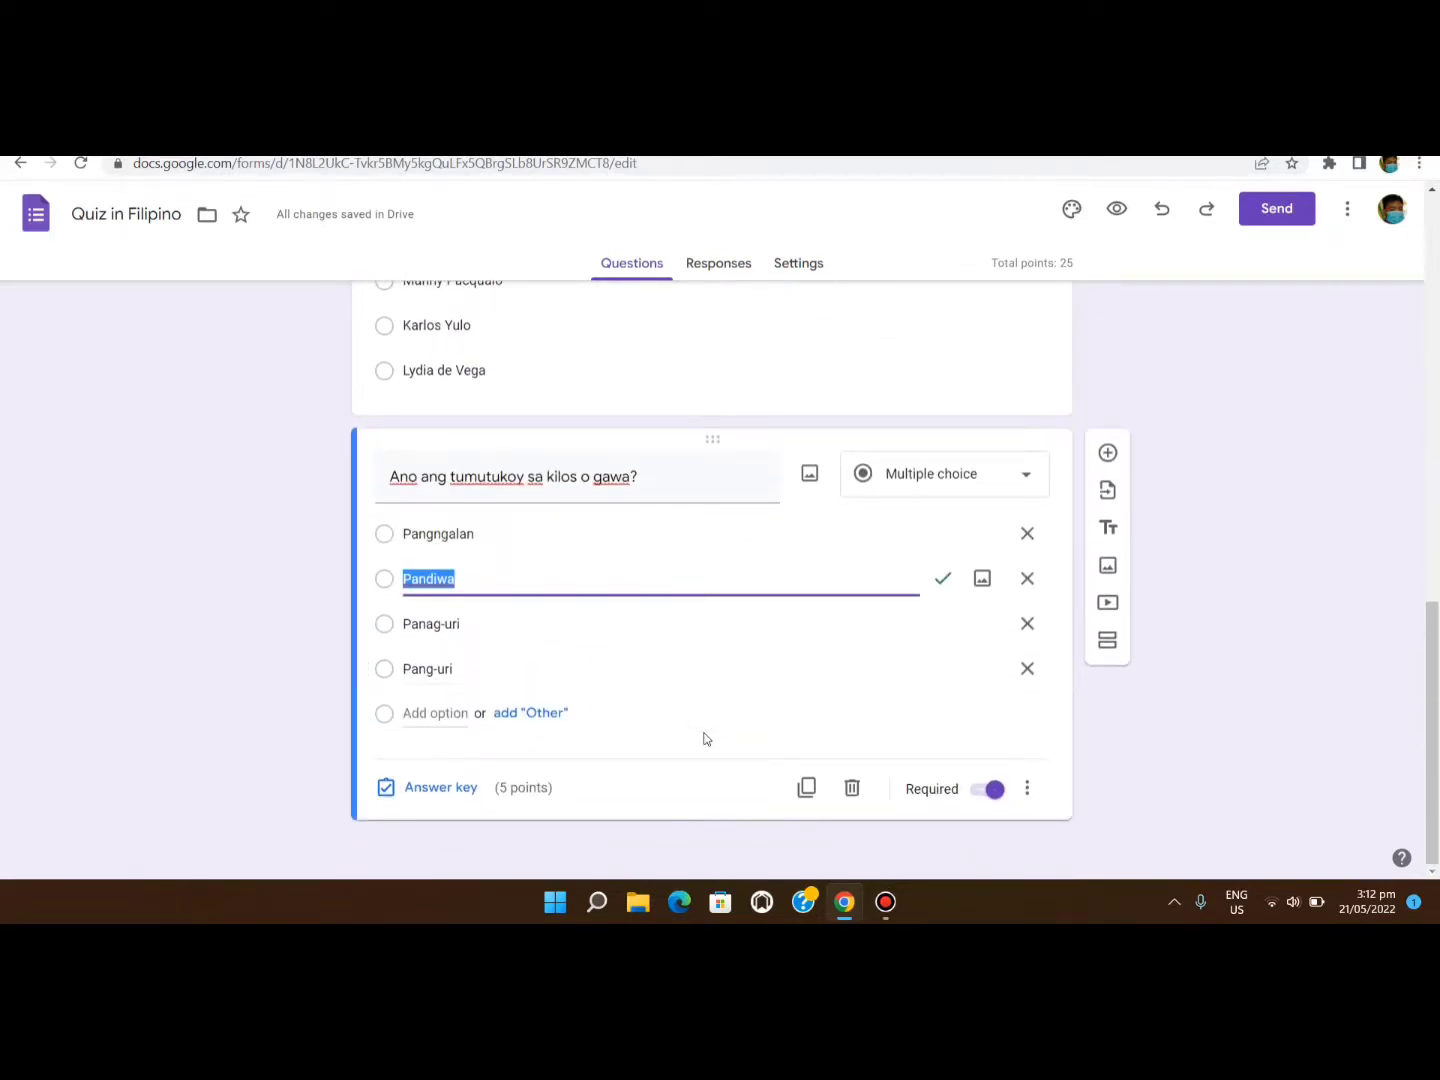
{"action": "scroll", "coordinate": [705, 738], "scroll_direction": "up", "scroll_amount": 15}
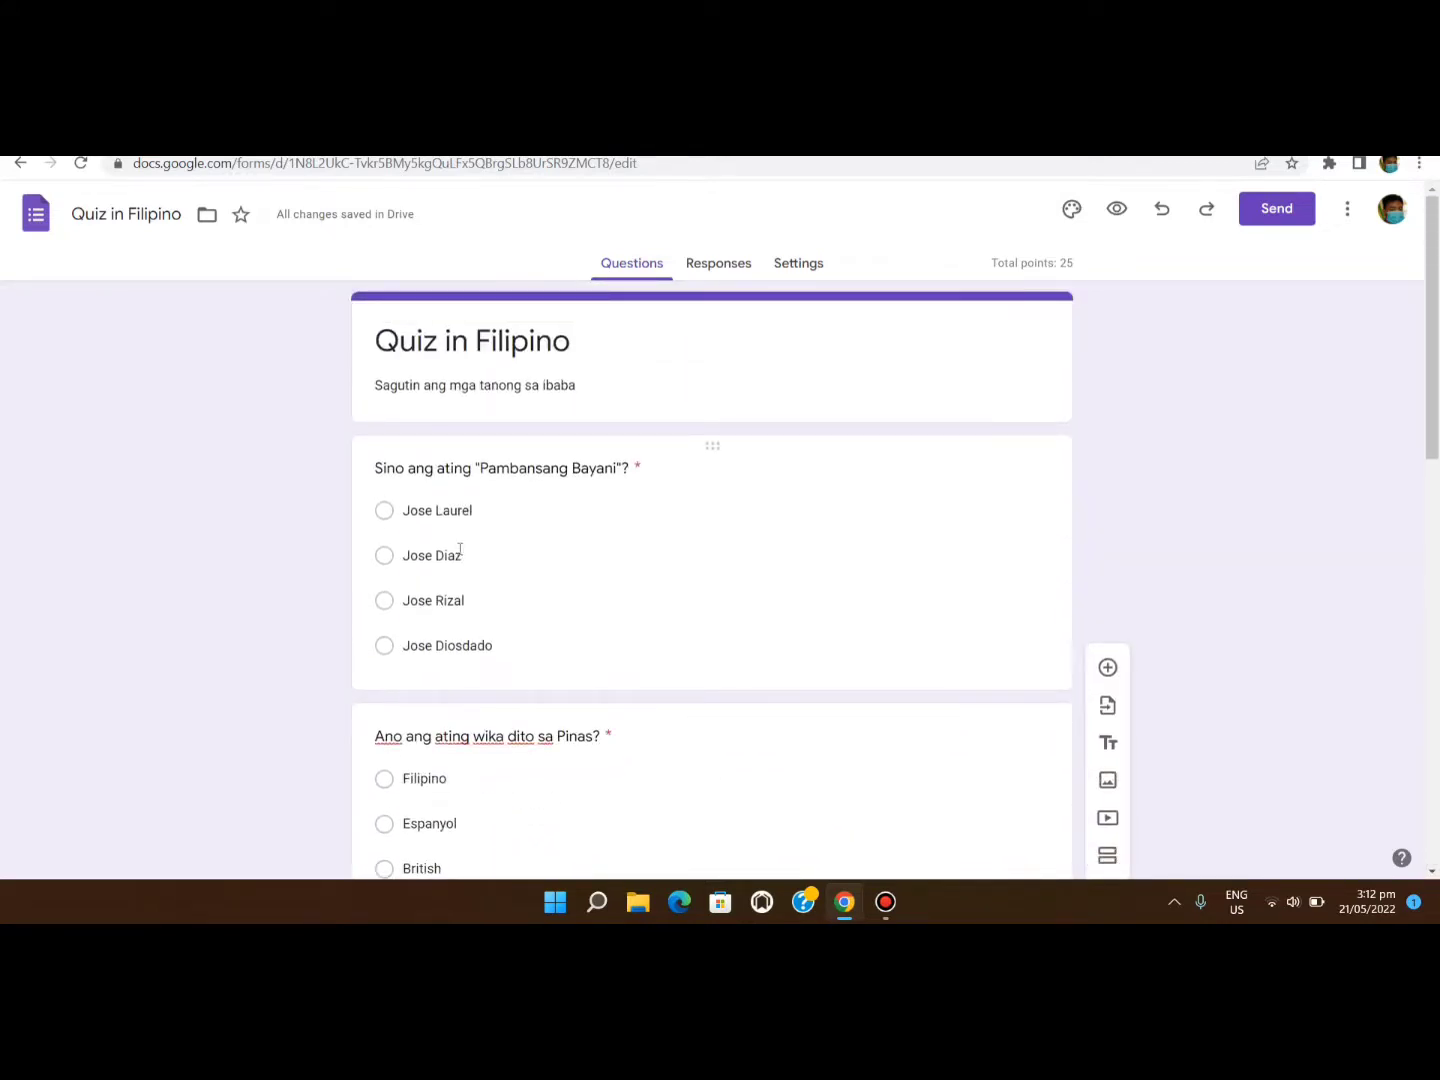
Send responses to a new spreadsheet, 'Quiz in Filipino (Responses)'.
{"action": "left_click", "coordinate": [721, 265]}
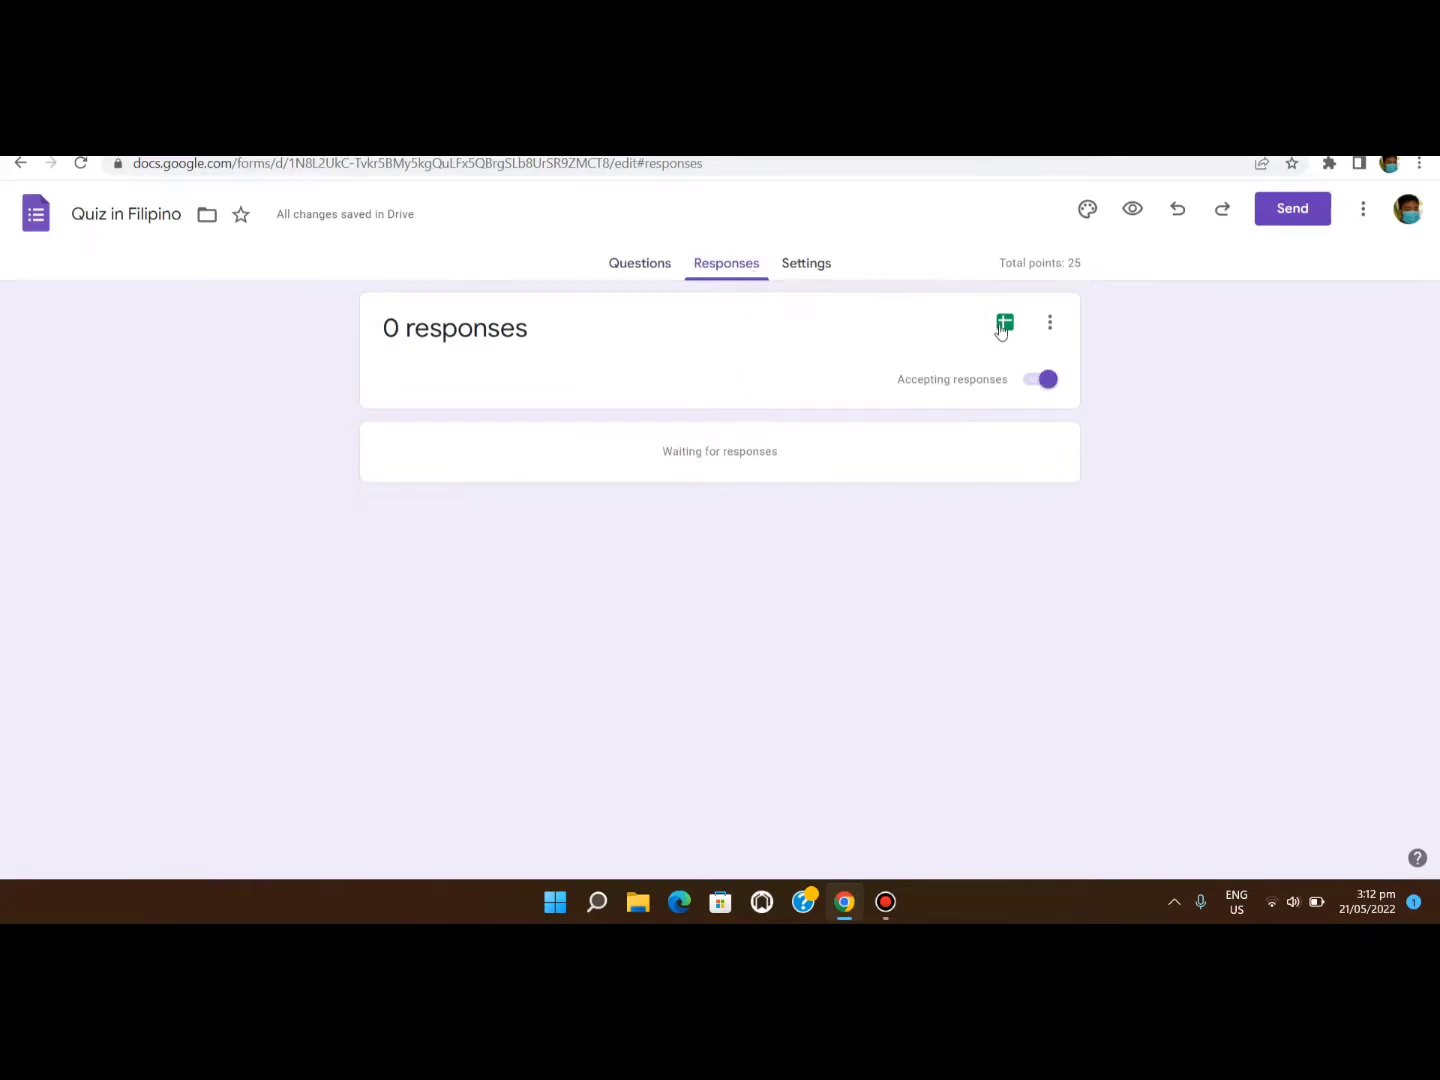
{"action": "left_click", "coordinate": [1001, 326]}
{"action": "left_click", "coordinate": [923, 446]}
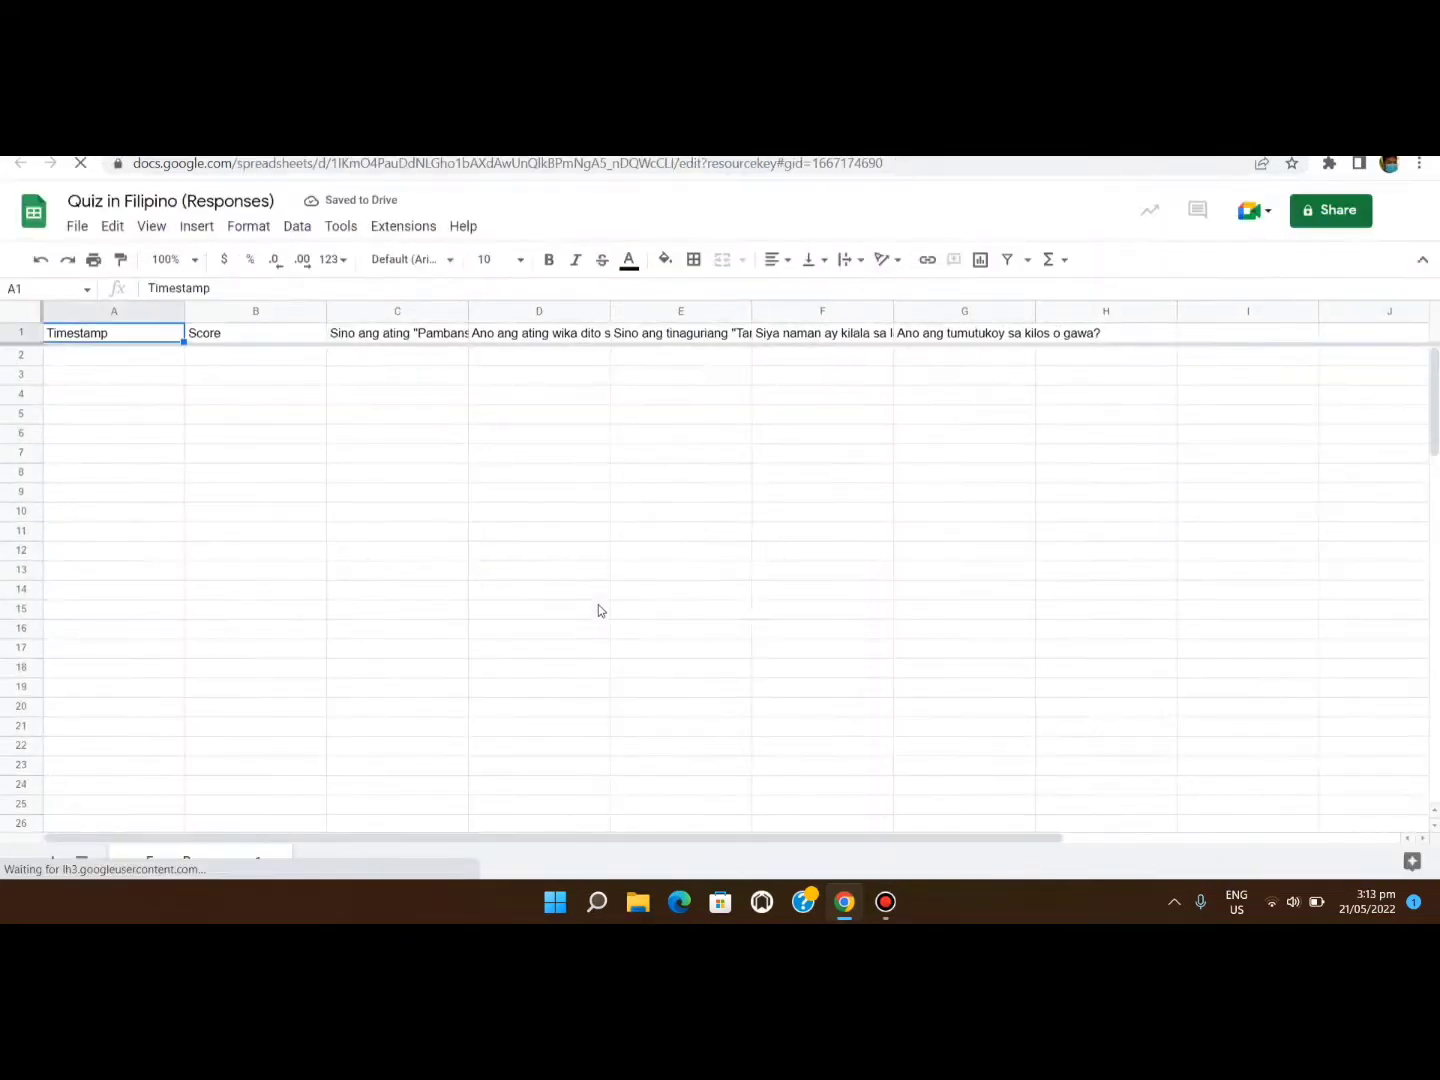
Look over the Timestamp, Score and question headers in Form Responses 1, then close the spreadsheet.
{"action": "scroll", "coordinate": [598, 610], "scroll_direction": "down", "scroll_amount": 3}
{"action": "scroll", "coordinate": [598, 610], "scroll_direction": "down", "scroll_amount": 2}
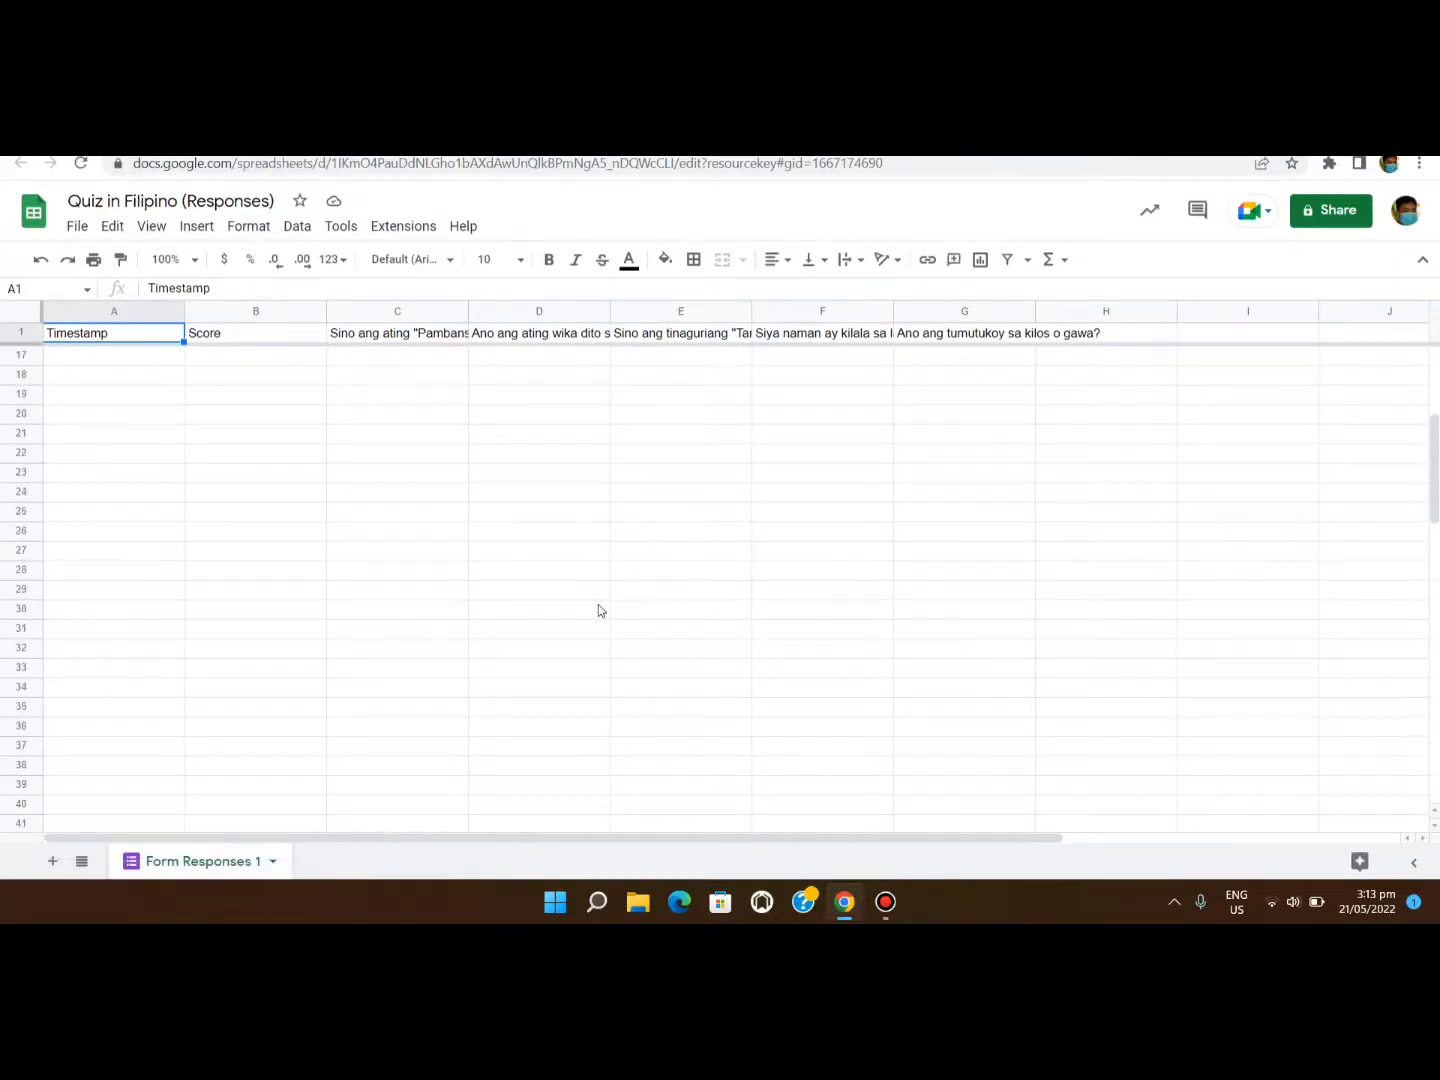
{"action": "scroll", "coordinate": [599, 610], "scroll_direction": "down", "scroll_amount": 8}
{"action": "scroll", "coordinate": [599, 610], "scroll_direction": "up", "scroll_amount": 10}
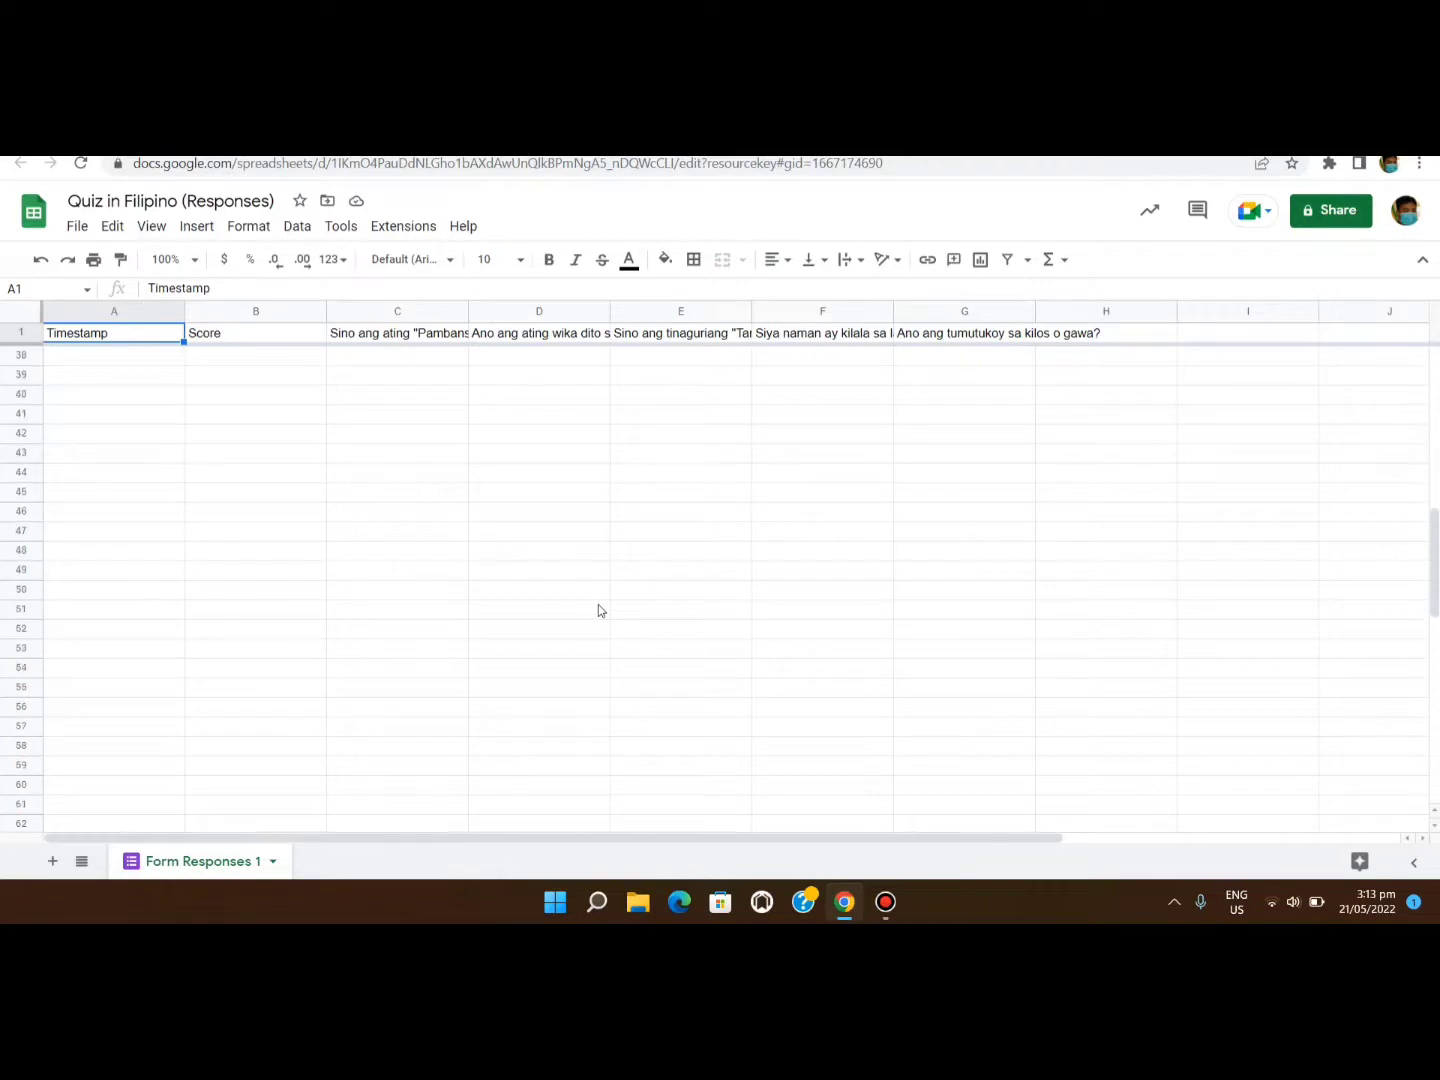
{"action": "key", "text": "ctrl+w"}
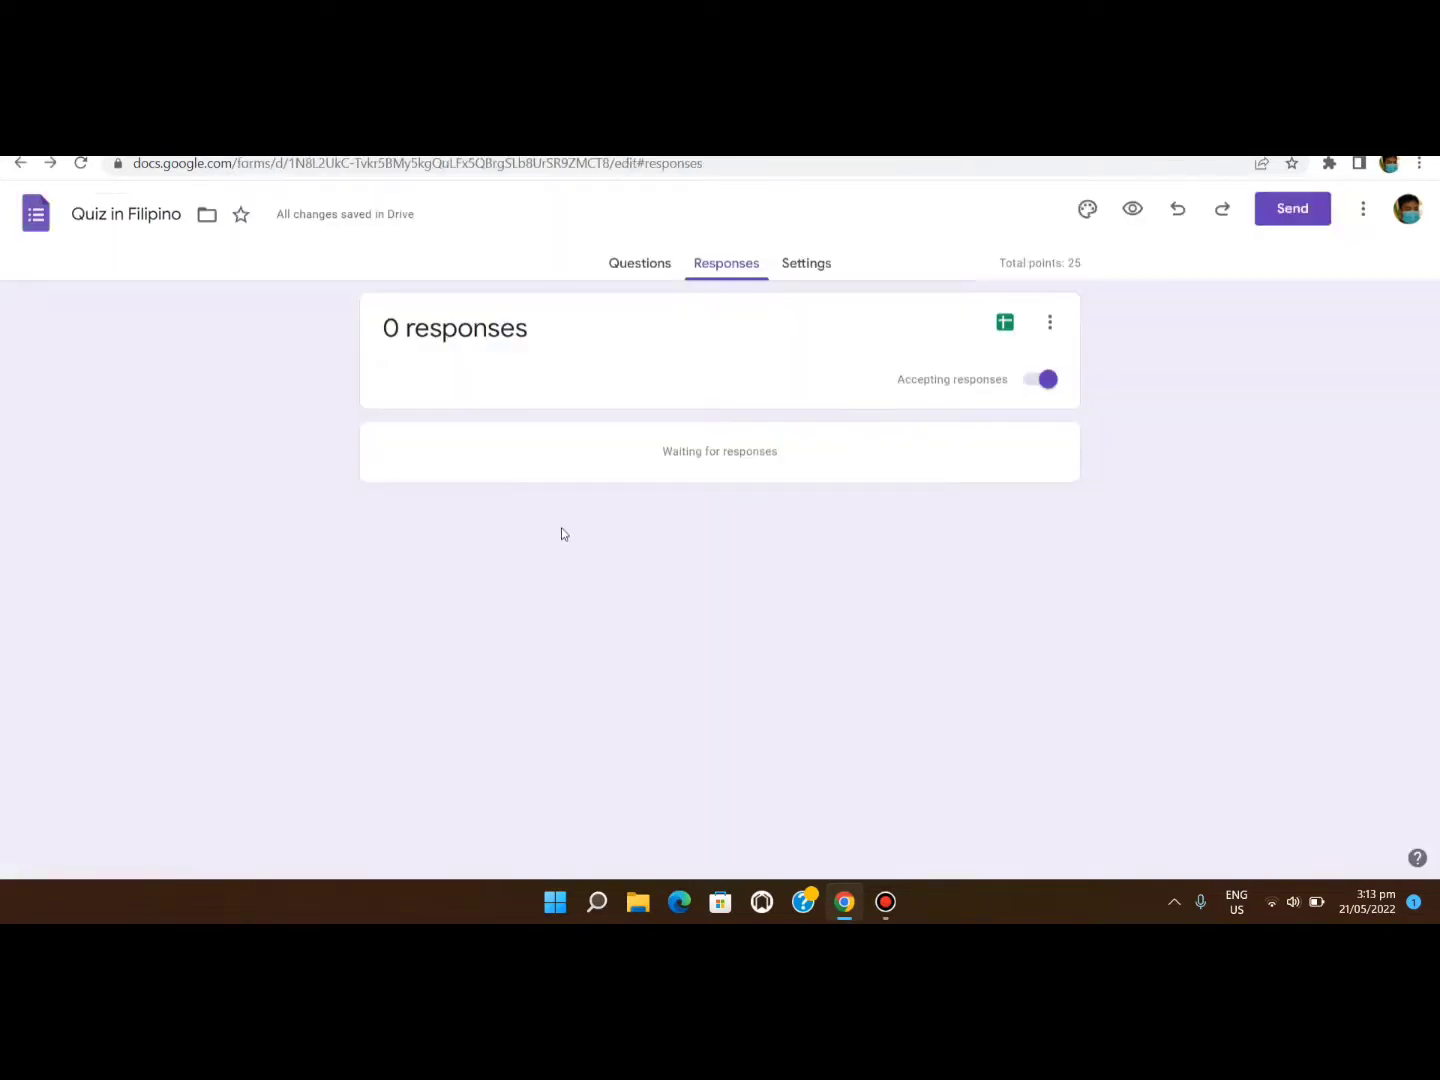
Preview the 25-point quiz as a respondent and scroll through it, then close the preview.
{"action": "left_click", "coordinate": [615, 264]}
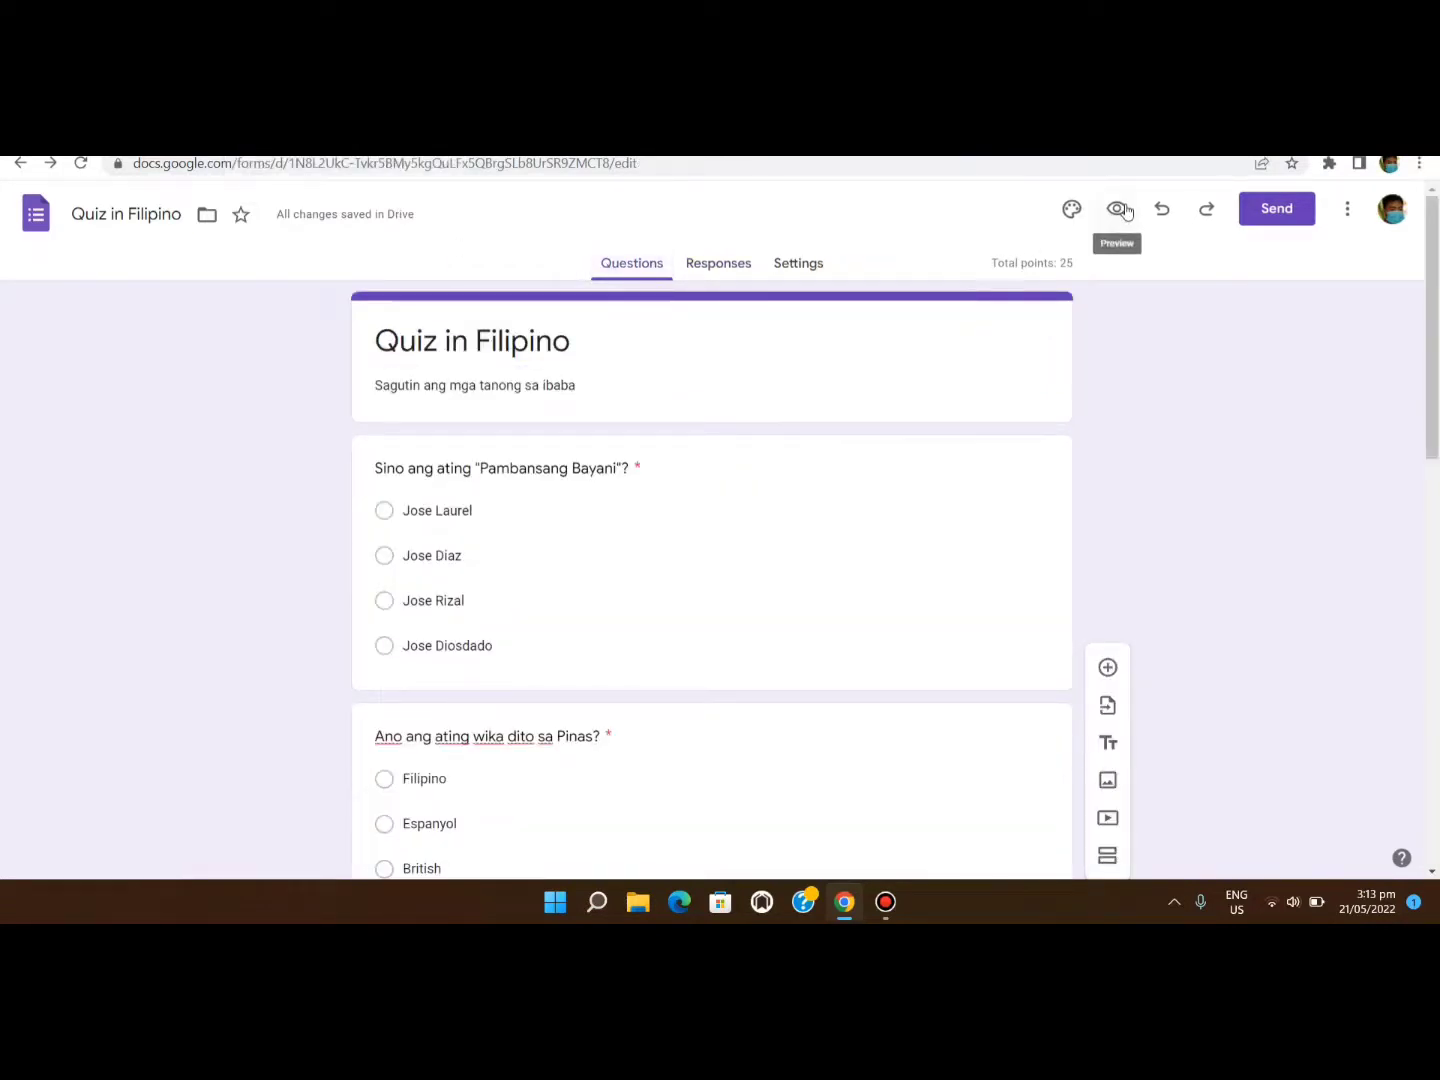
{"action": "left_click", "coordinate": [1116, 210]}
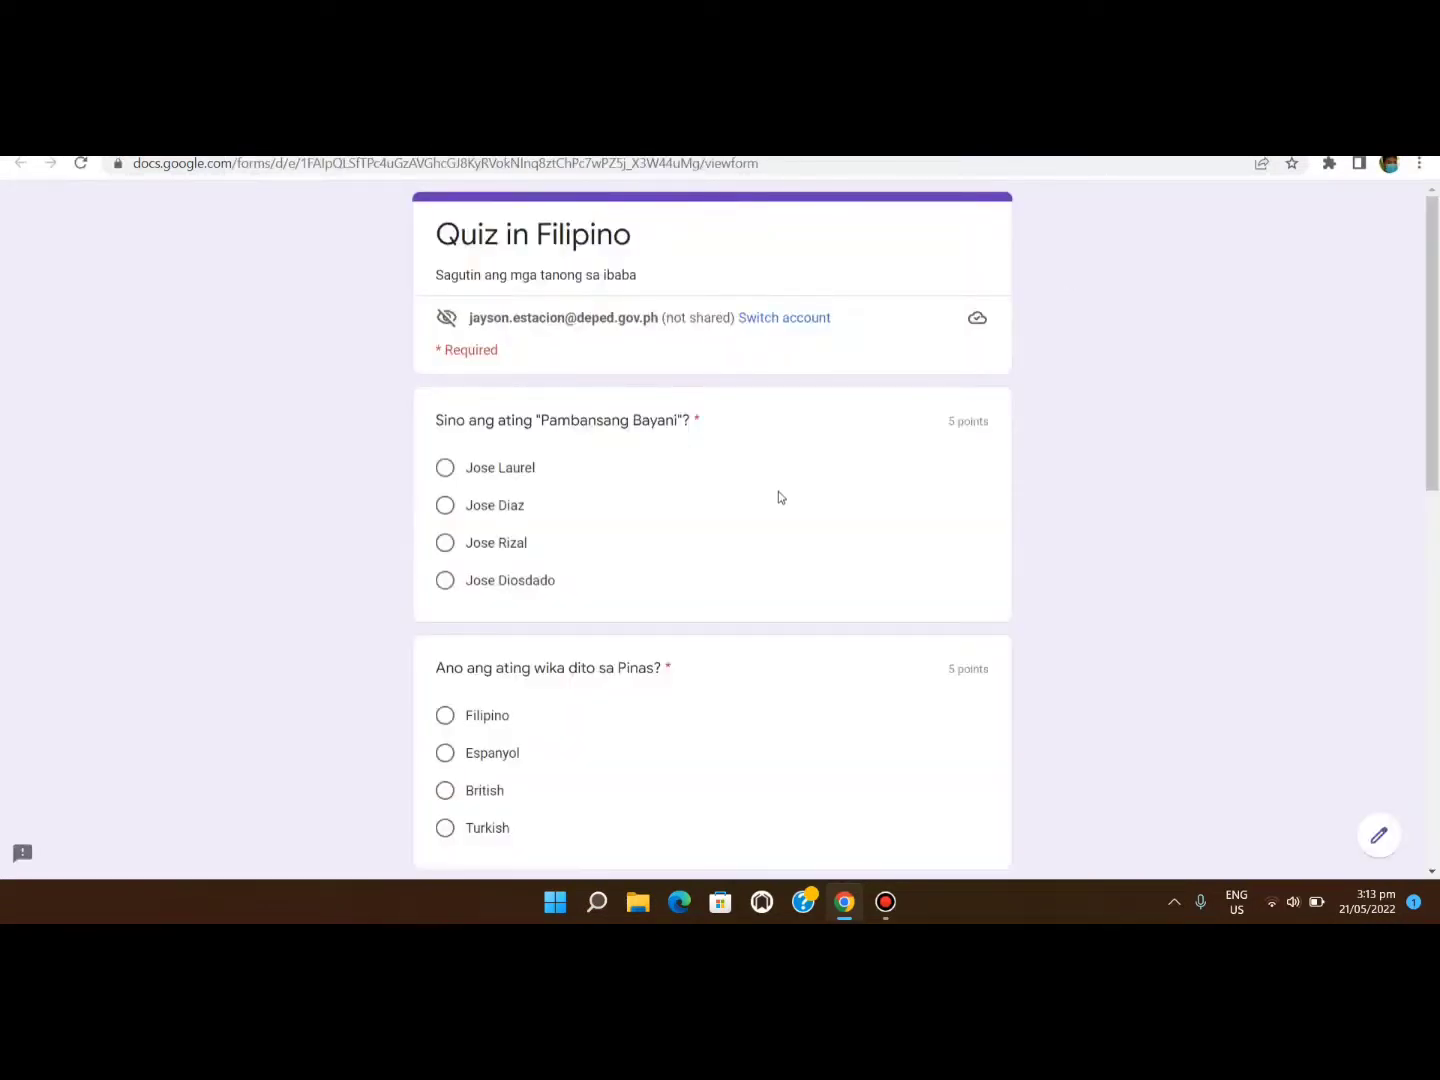
{"action": "scroll", "coordinate": [779, 498], "scroll_direction": "down", "scroll_amount": 5}
{"action": "scroll", "coordinate": [778, 495], "scroll_direction": "down", "scroll_amount": 4}
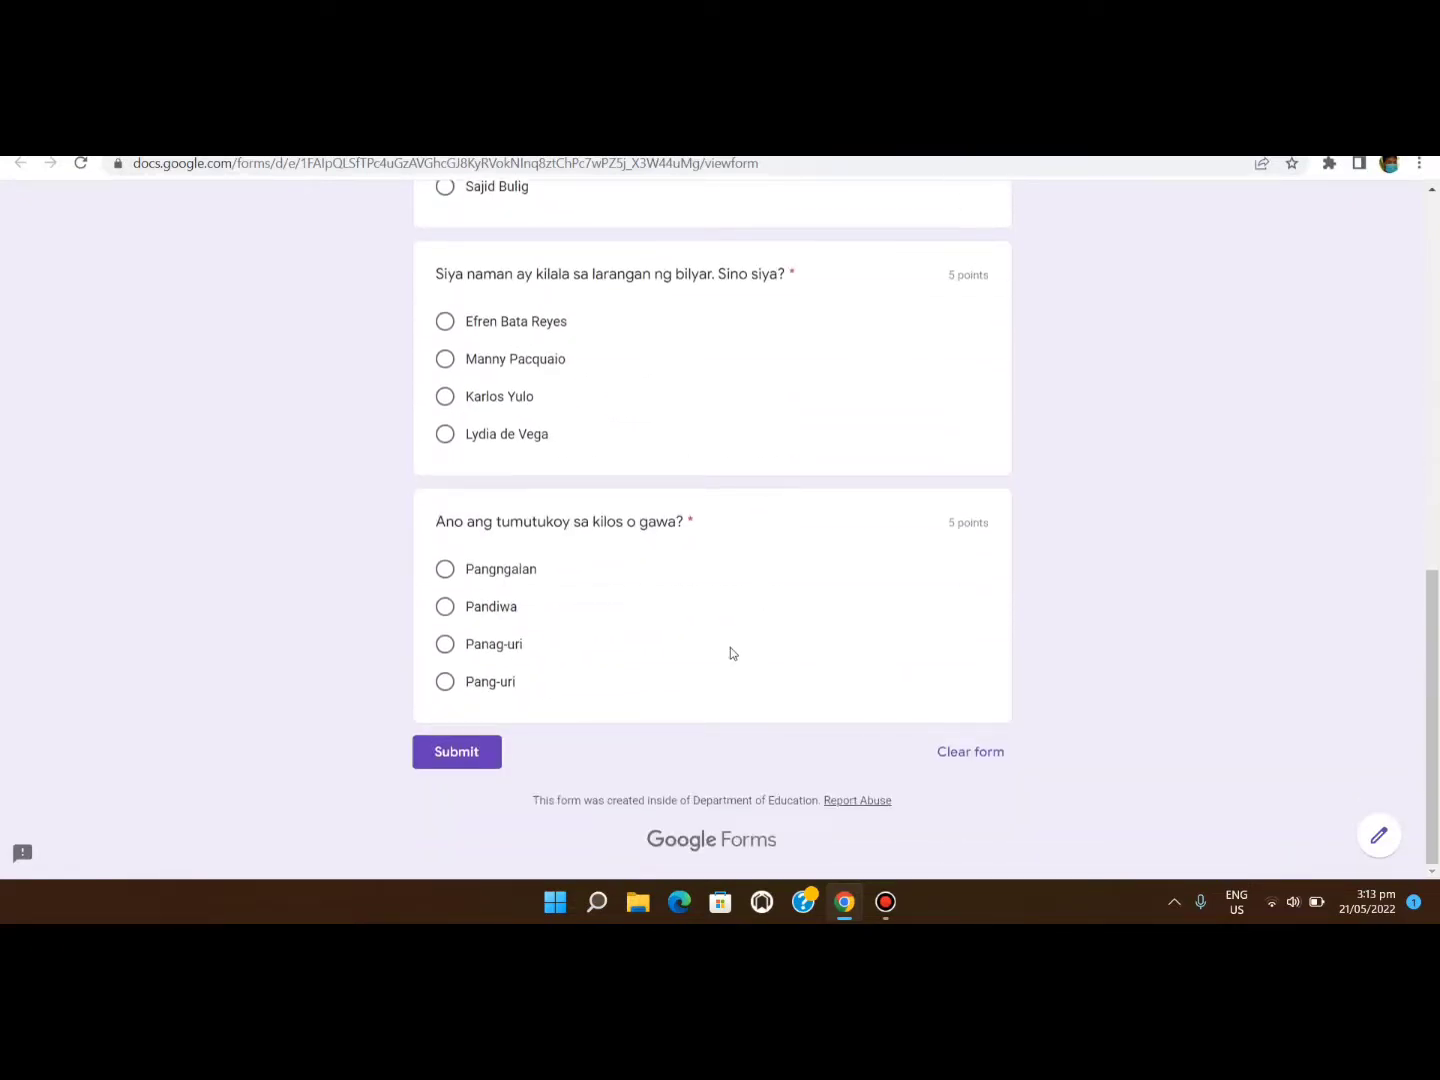
{"action": "scroll", "coordinate": [724, 644], "scroll_direction": "up", "scroll_amount": 2}
{"action": "scroll", "coordinate": [725, 590], "scroll_direction": "up", "scroll_amount": 6}
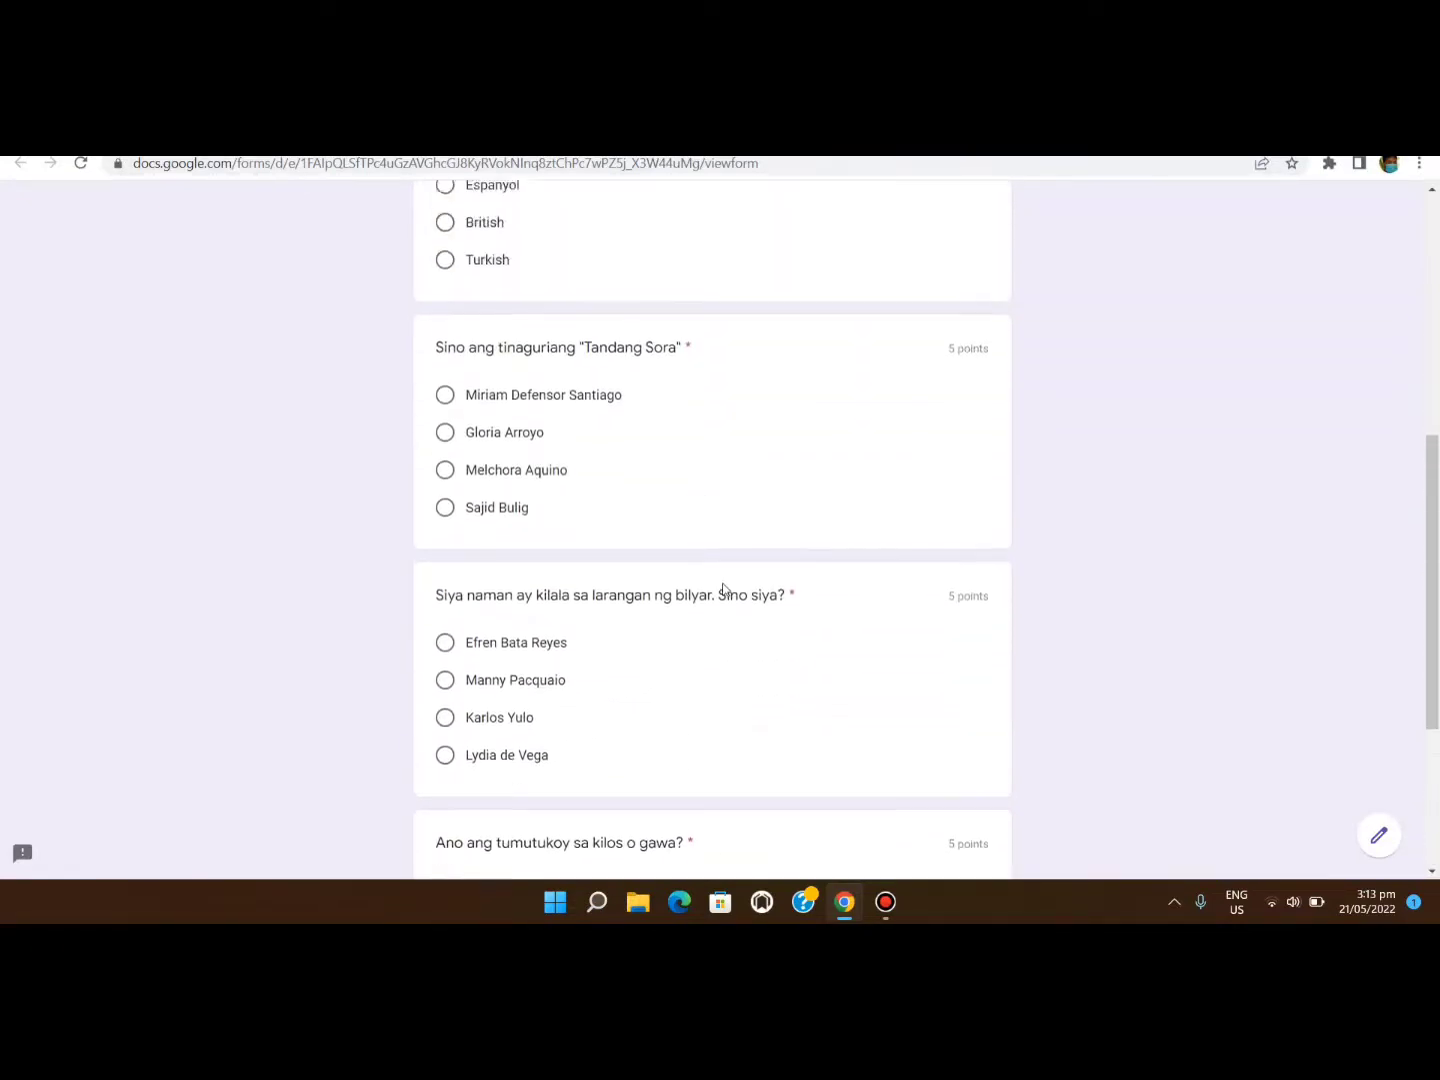
{"action": "scroll", "coordinate": [724, 583], "scroll_direction": "up", "scroll_amount": 1}
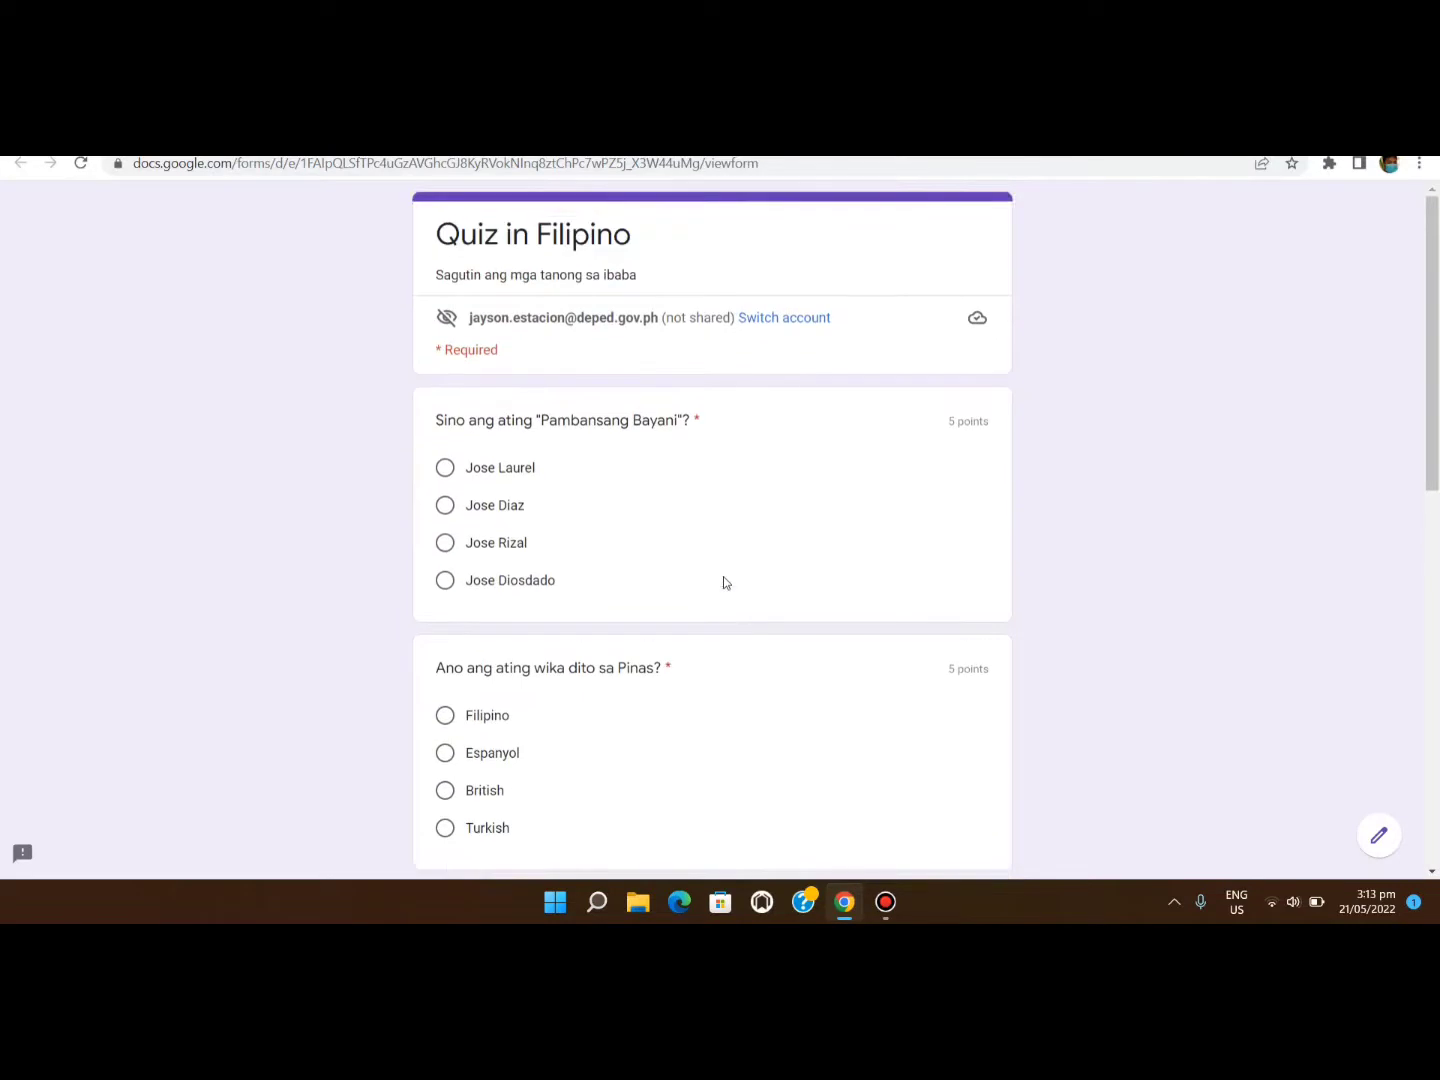
{"action": "scroll", "coordinate": [724, 583], "scroll_direction": "down", "scroll_amount": 3}
{"action": "scroll", "coordinate": [725, 582], "scroll_direction": "up", "scroll_amount": 3}
{"action": "key", "text": "ctrl+w"}
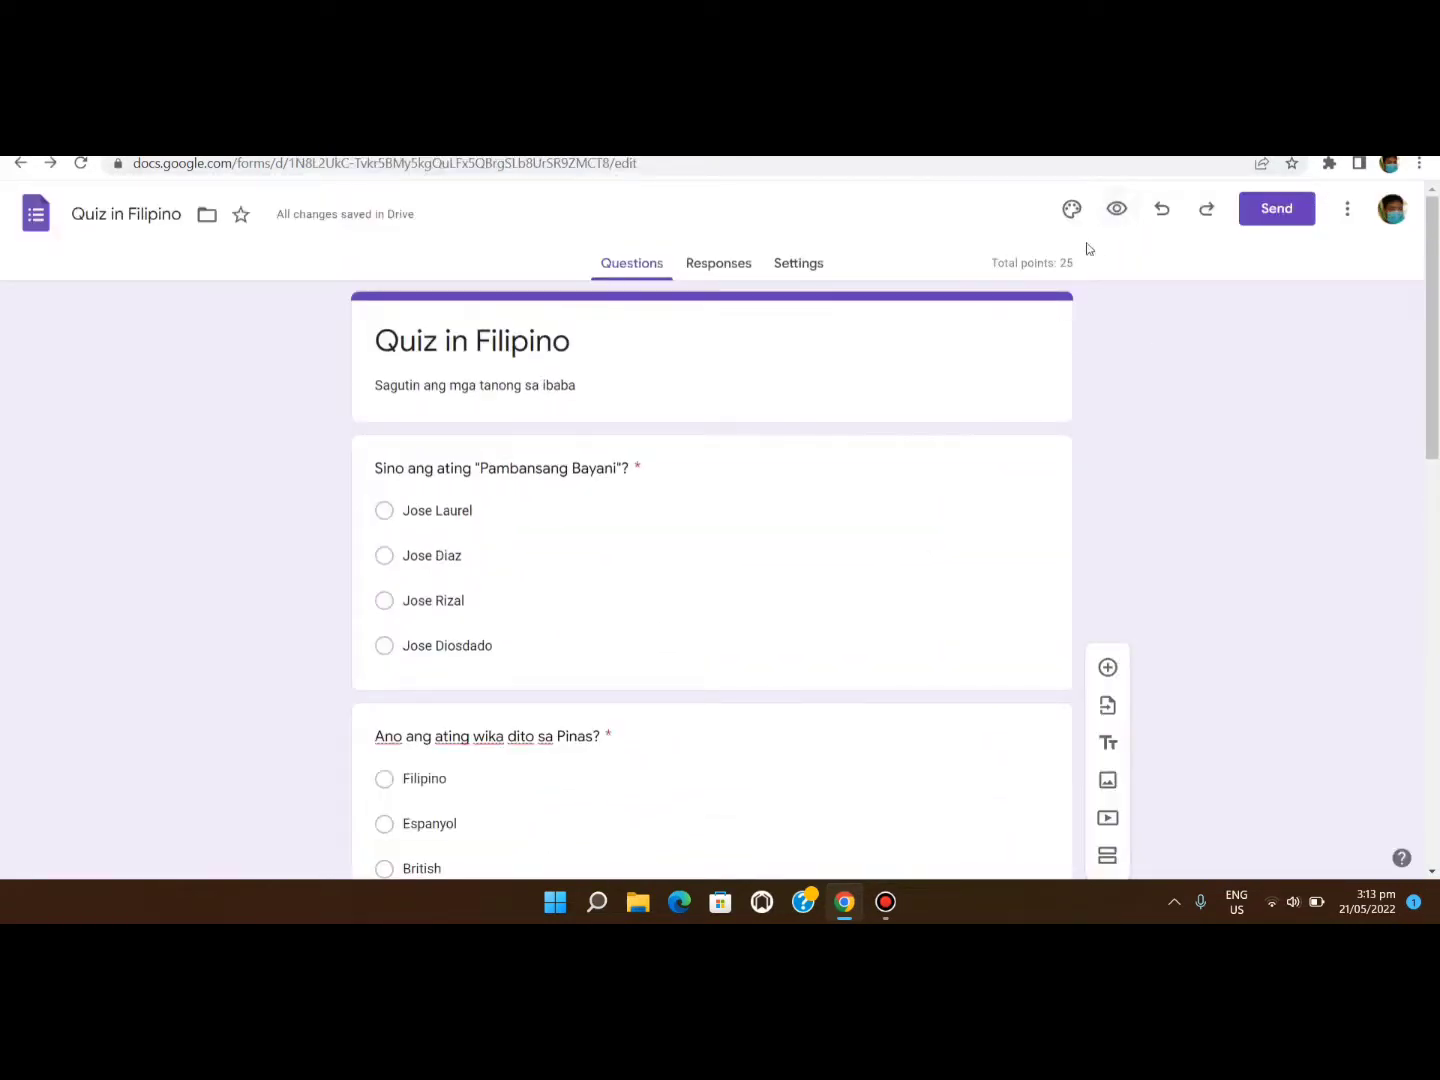
Make the theme colour orange and insert the cartoon train header from Just kids.
{"action": "left_click", "coordinate": [1069, 212]}
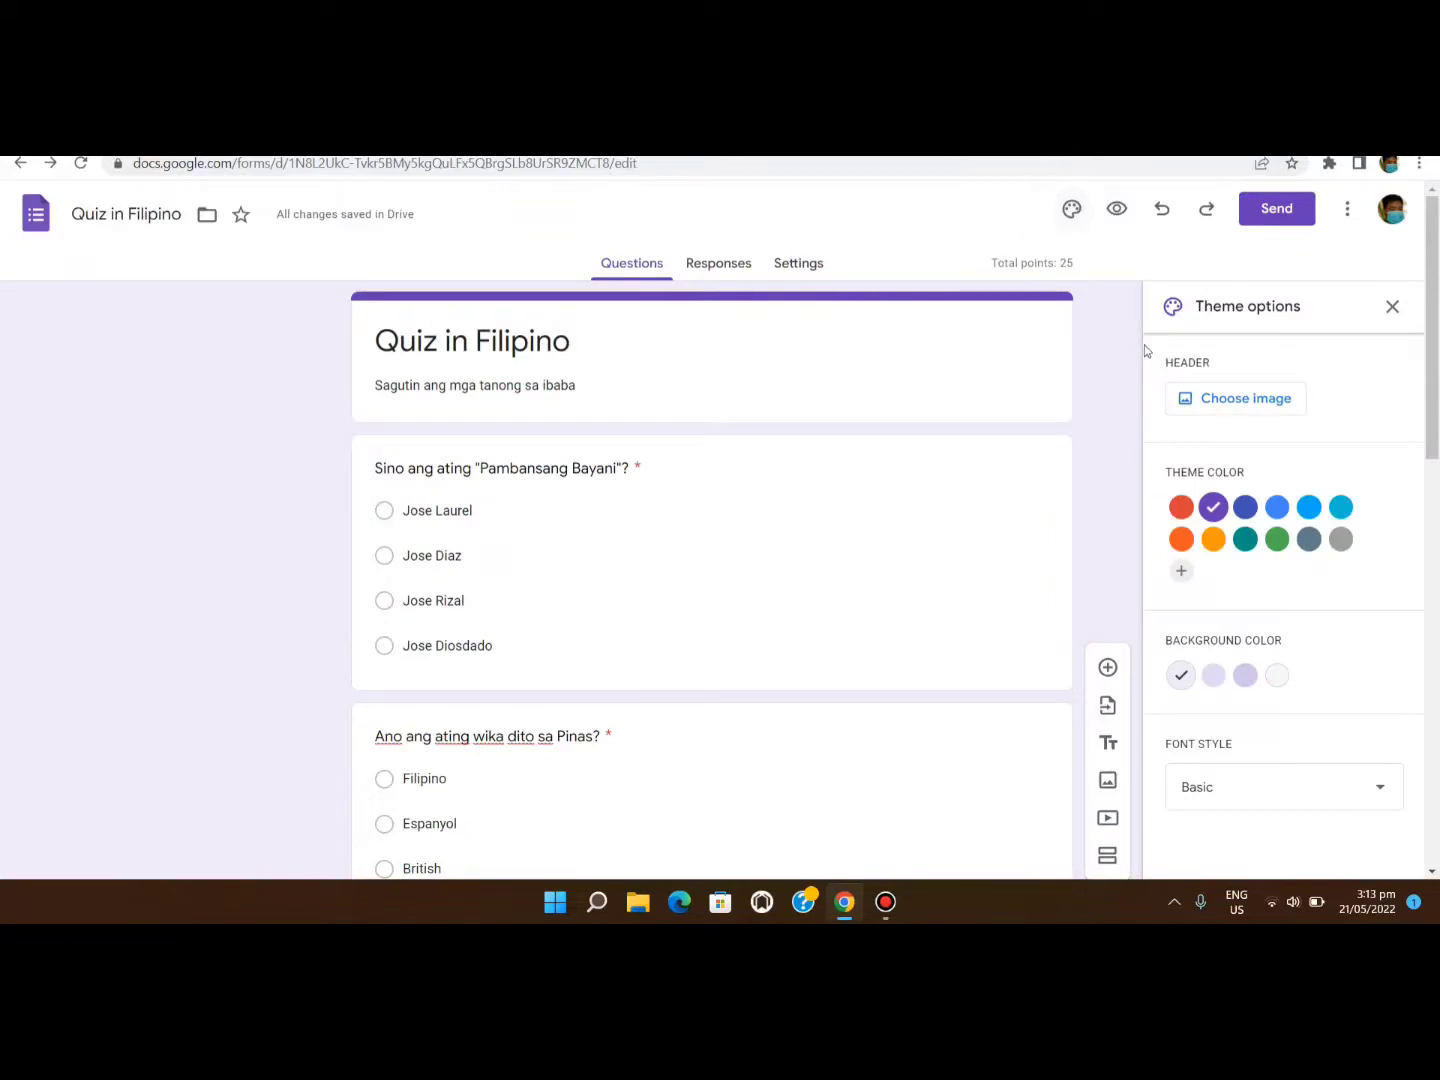
{"action": "left_click", "coordinate": [1213, 539]}
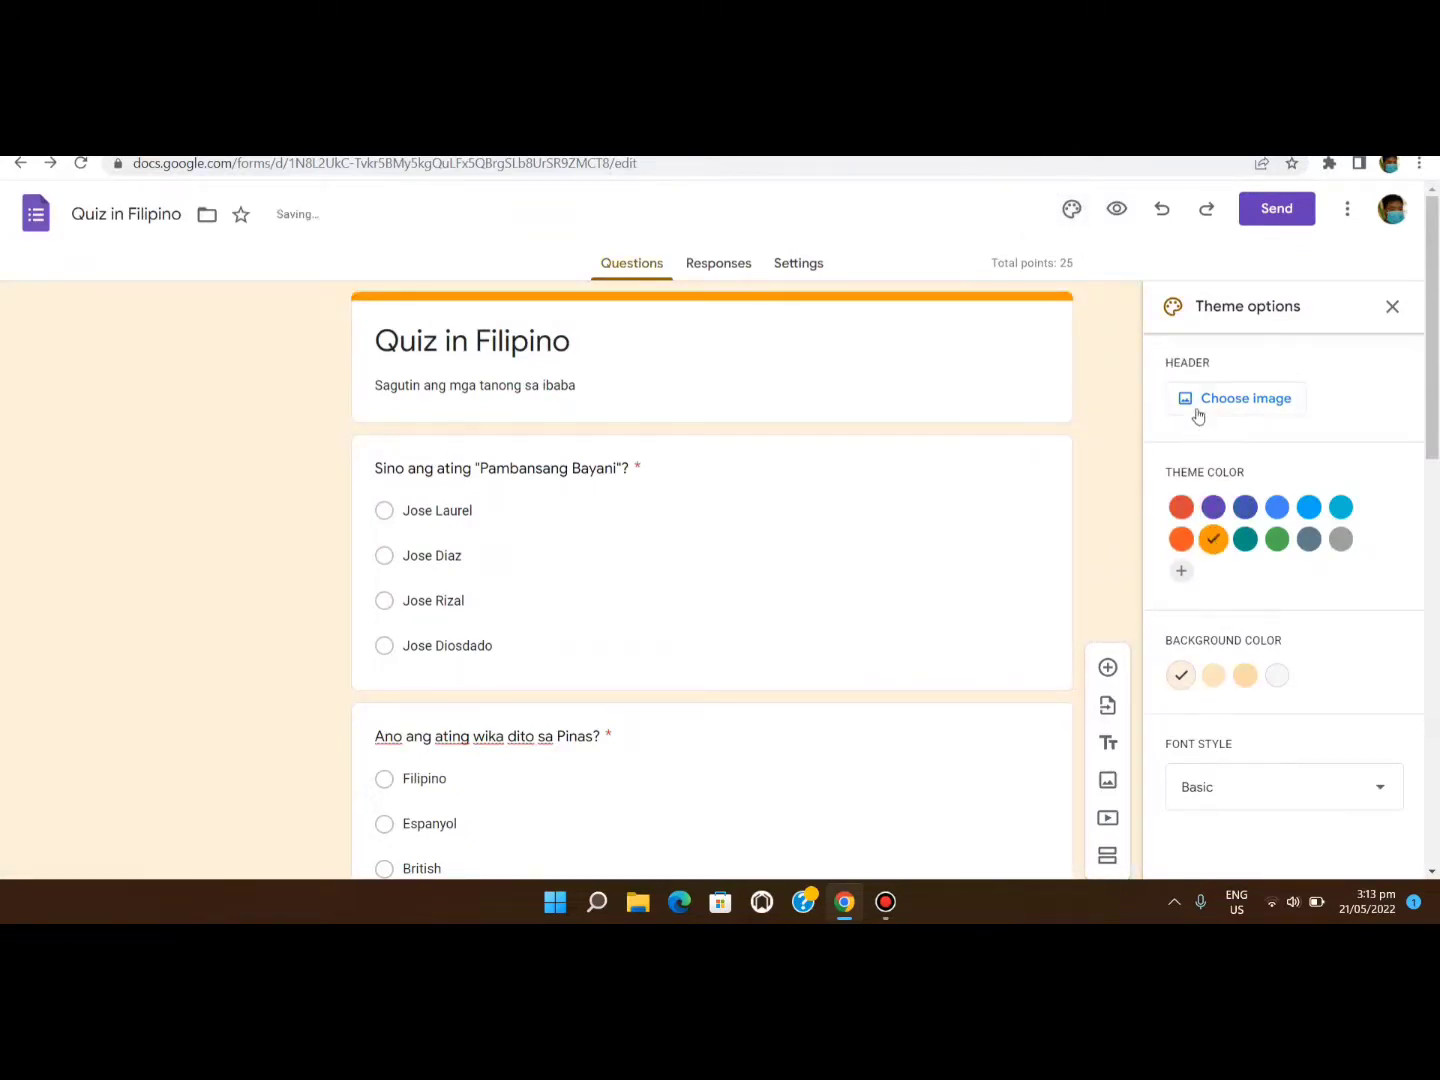
{"action": "left_click", "coordinate": [1199, 400]}
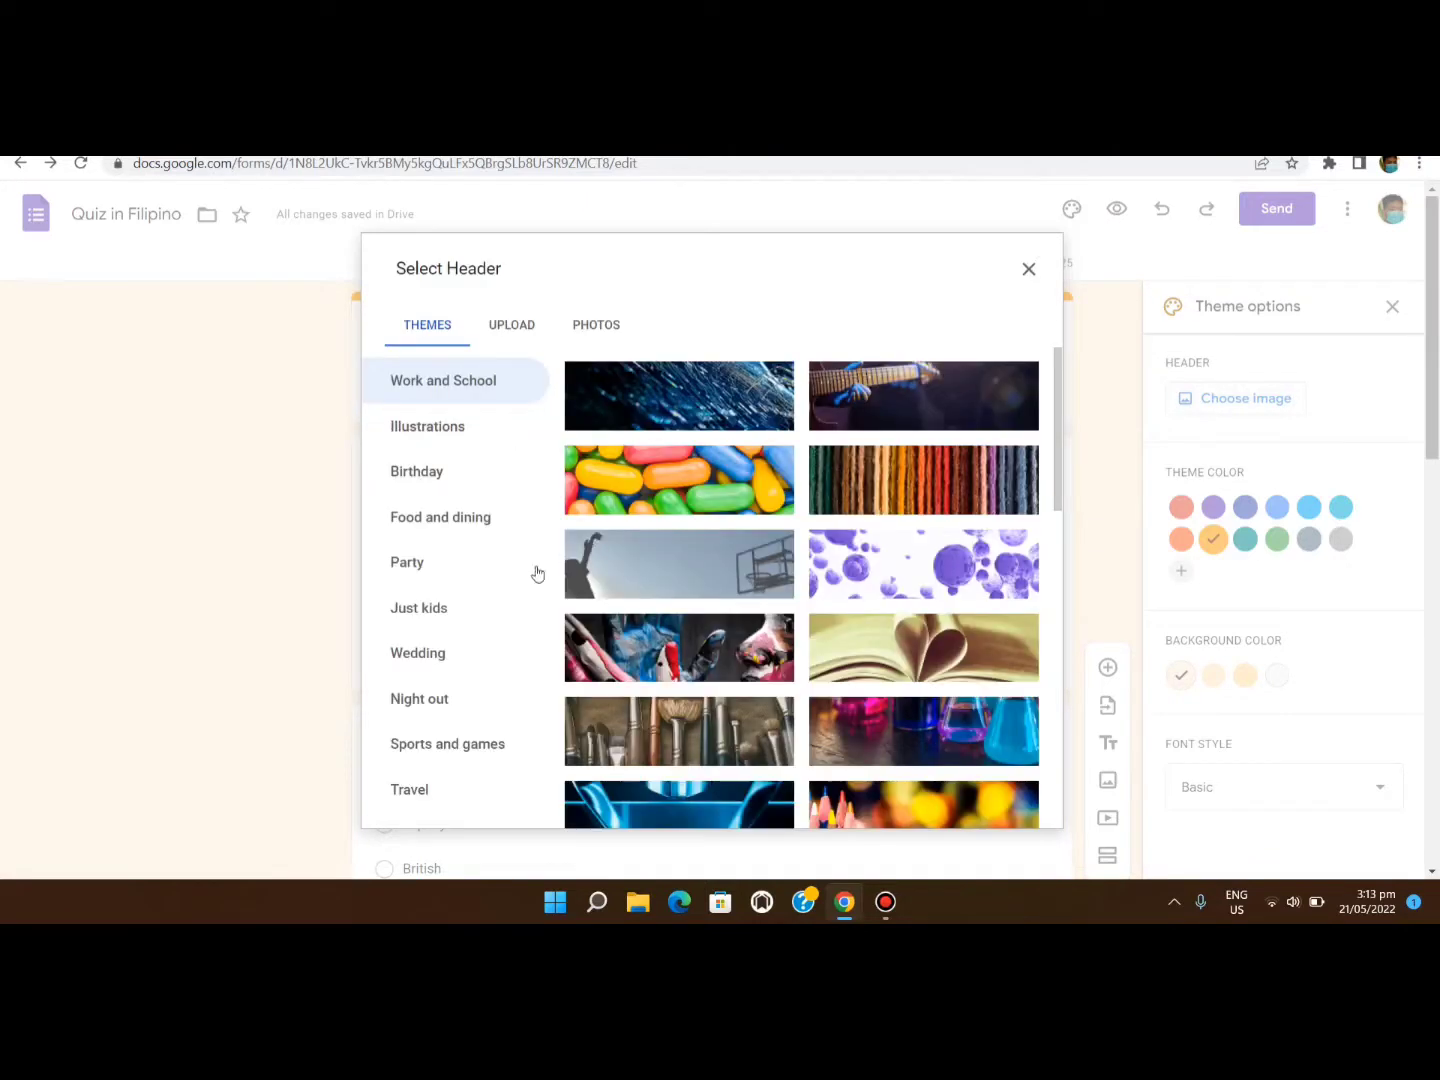
{"action": "left_click", "coordinate": [453, 612]}
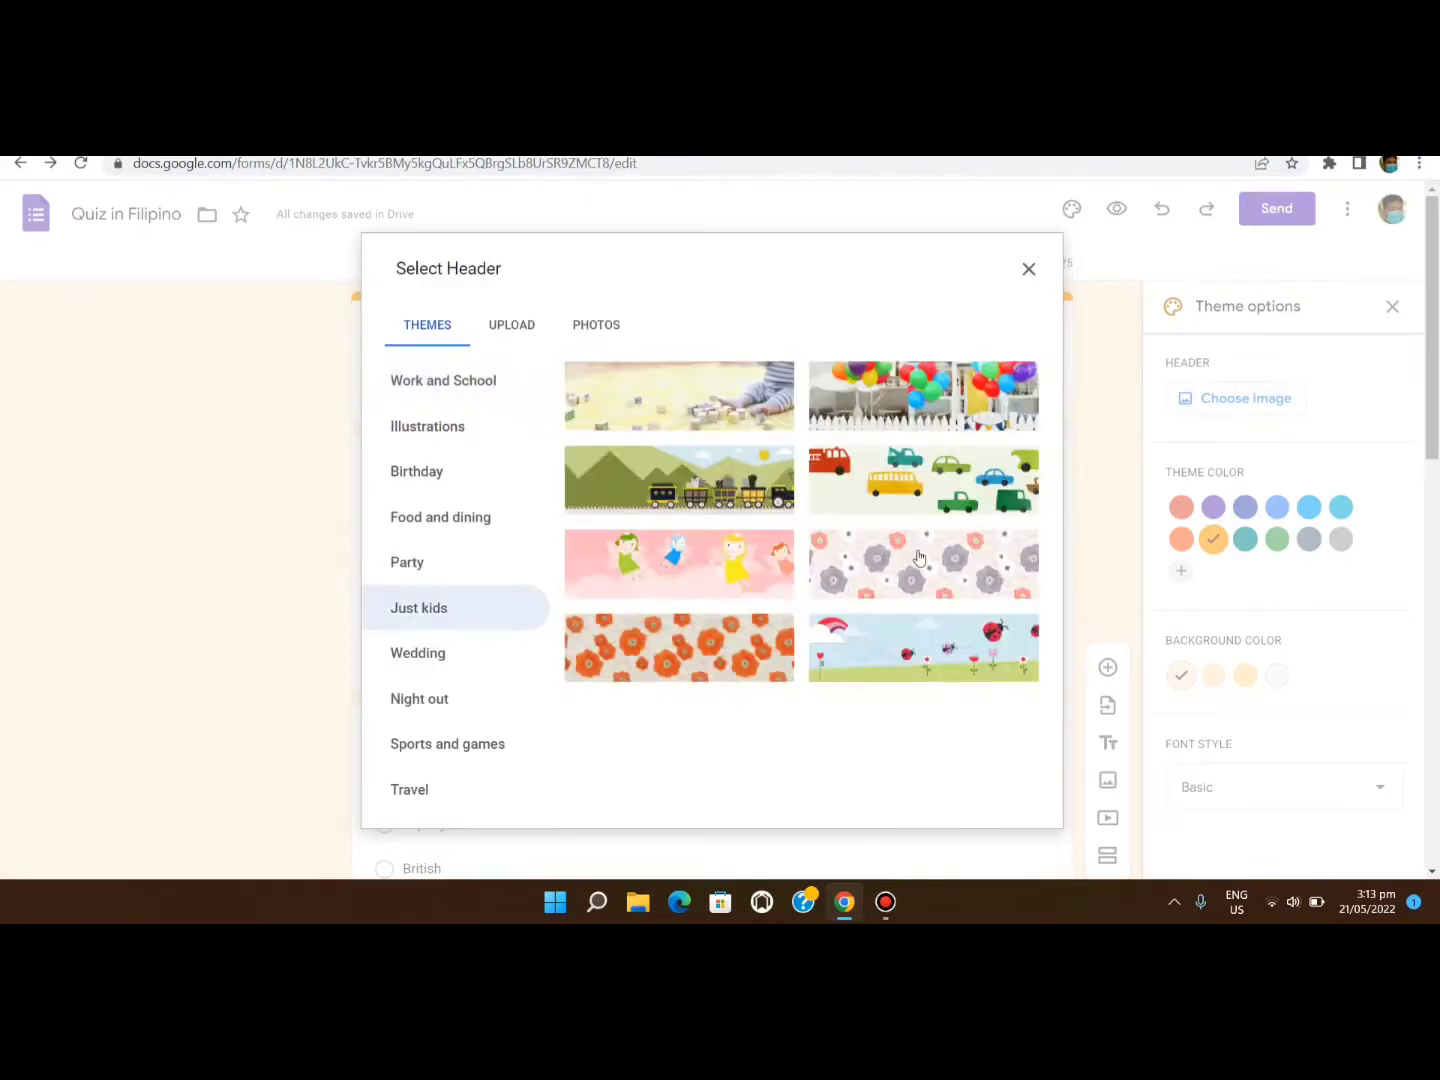
{"action": "left_click", "coordinate": [919, 557]}
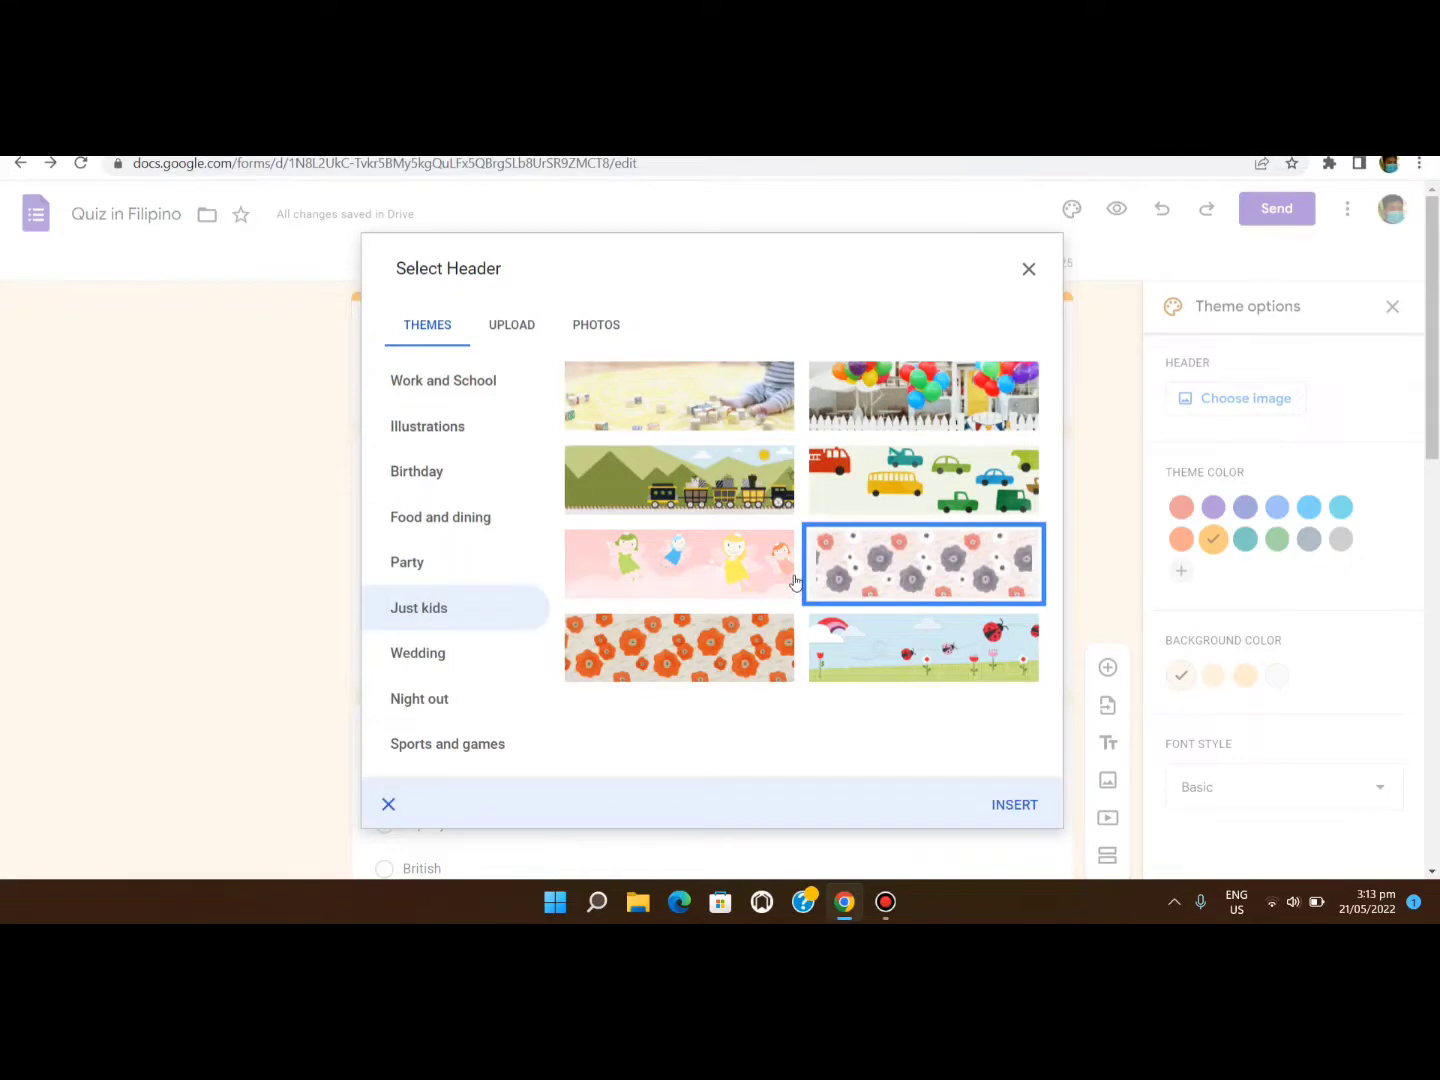
{"action": "left_click", "coordinate": [730, 509]}
{"action": "left_click", "coordinate": [1018, 808]}
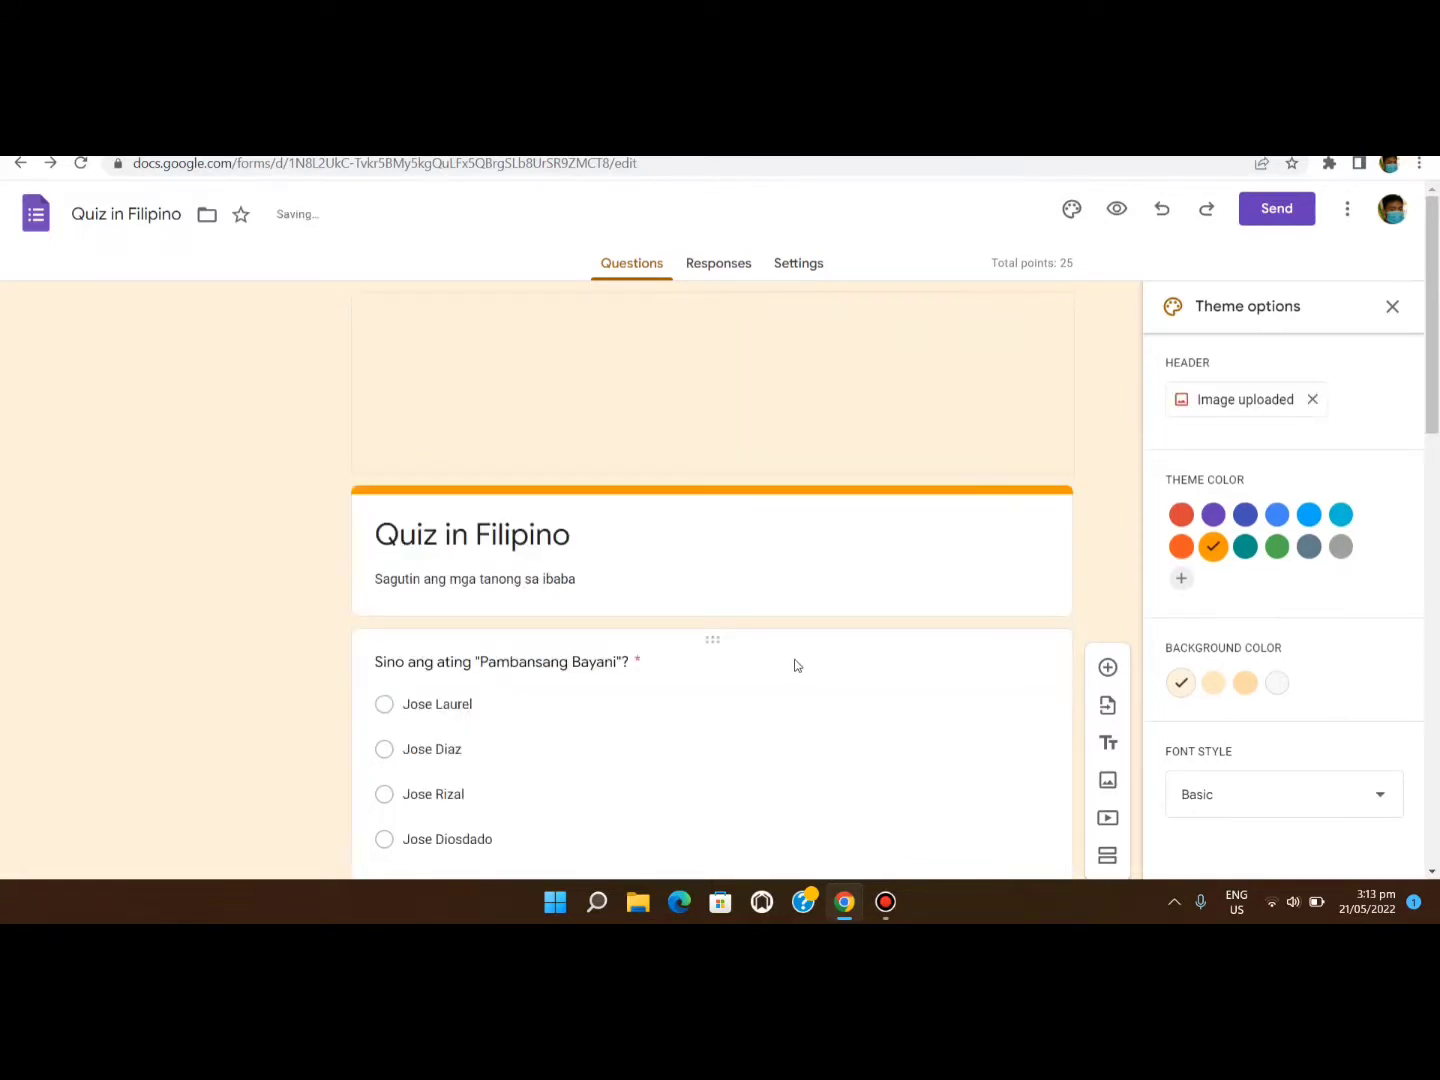
Change the theme colour to light olive and tint the background olive.
{"action": "scroll", "coordinate": [1005, 672], "scroll_direction": "down", "scroll_amount": 1}
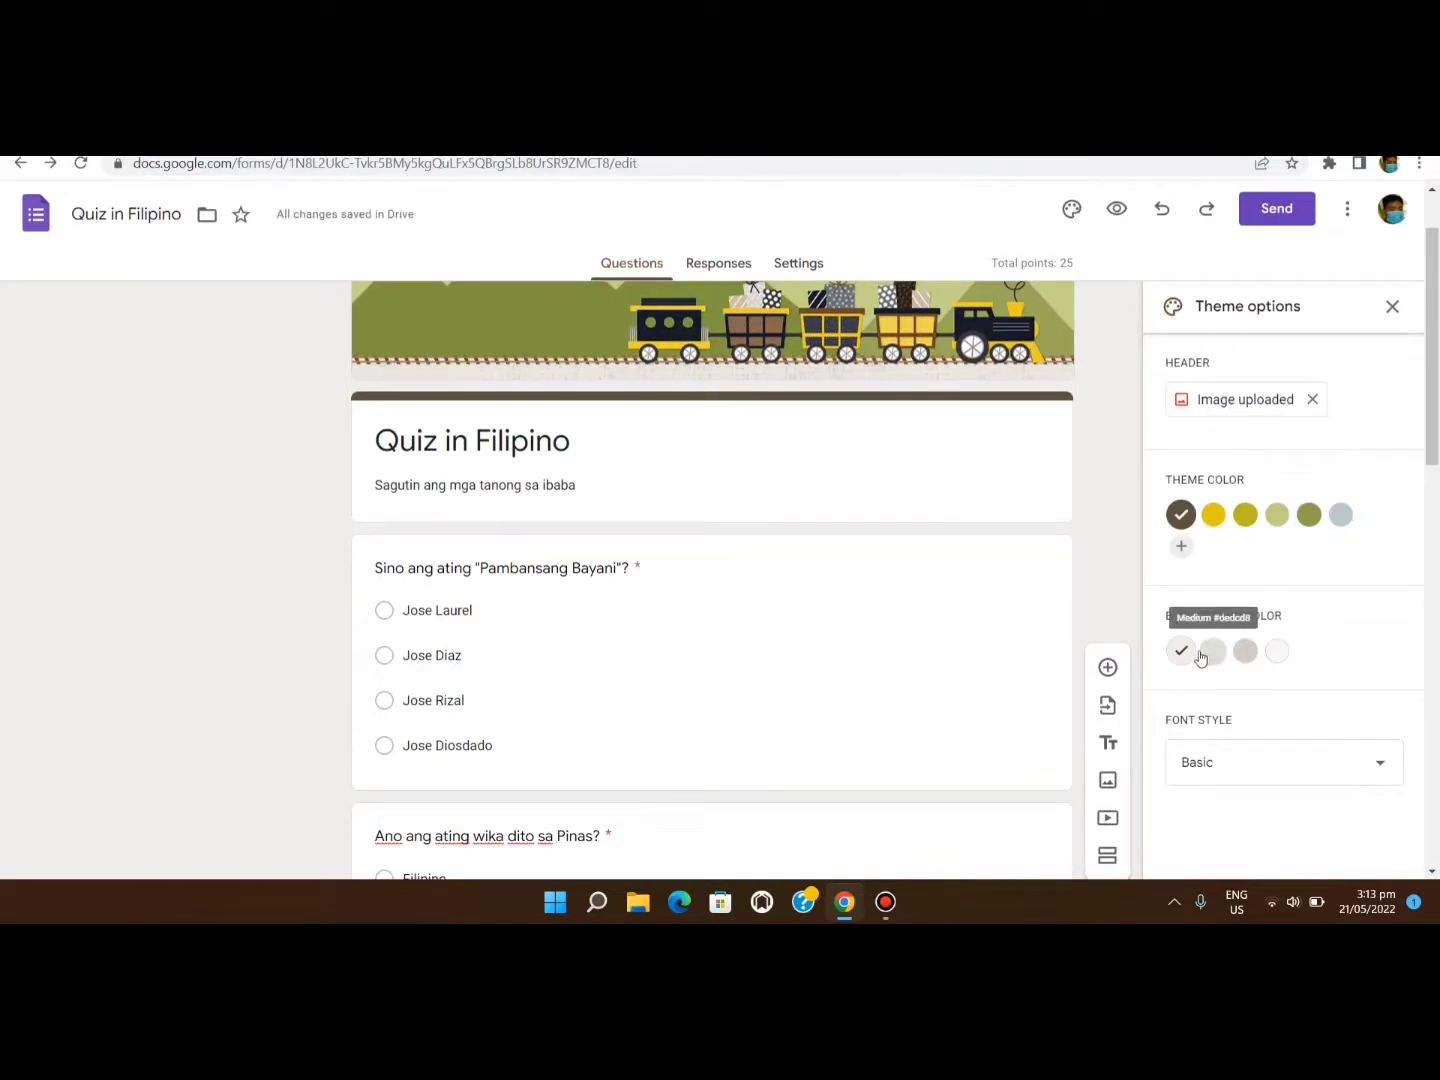
{"action": "left_click", "coordinate": [1277, 514]}
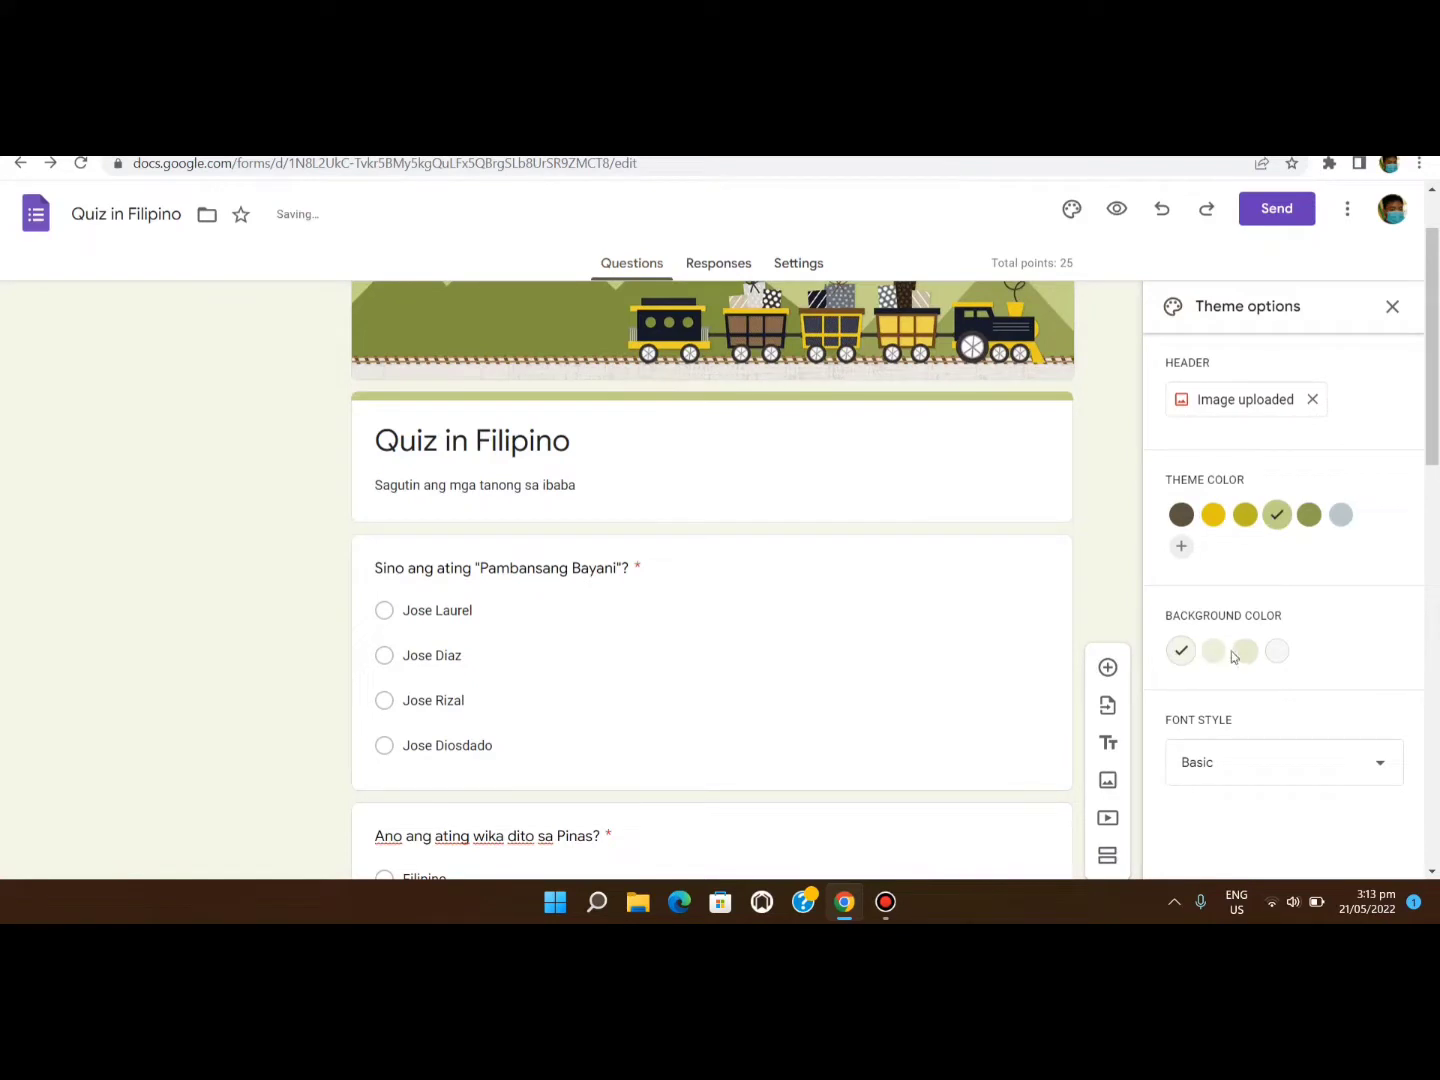
{"action": "left_click", "coordinate": [1245, 651]}
{"action": "scroll", "coordinate": [1066, 653], "scroll_direction": "down", "scroll_amount": 2}
{"action": "scroll", "coordinate": [1066, 655], "scroll_direction": "down", "scroll_amount": 10}
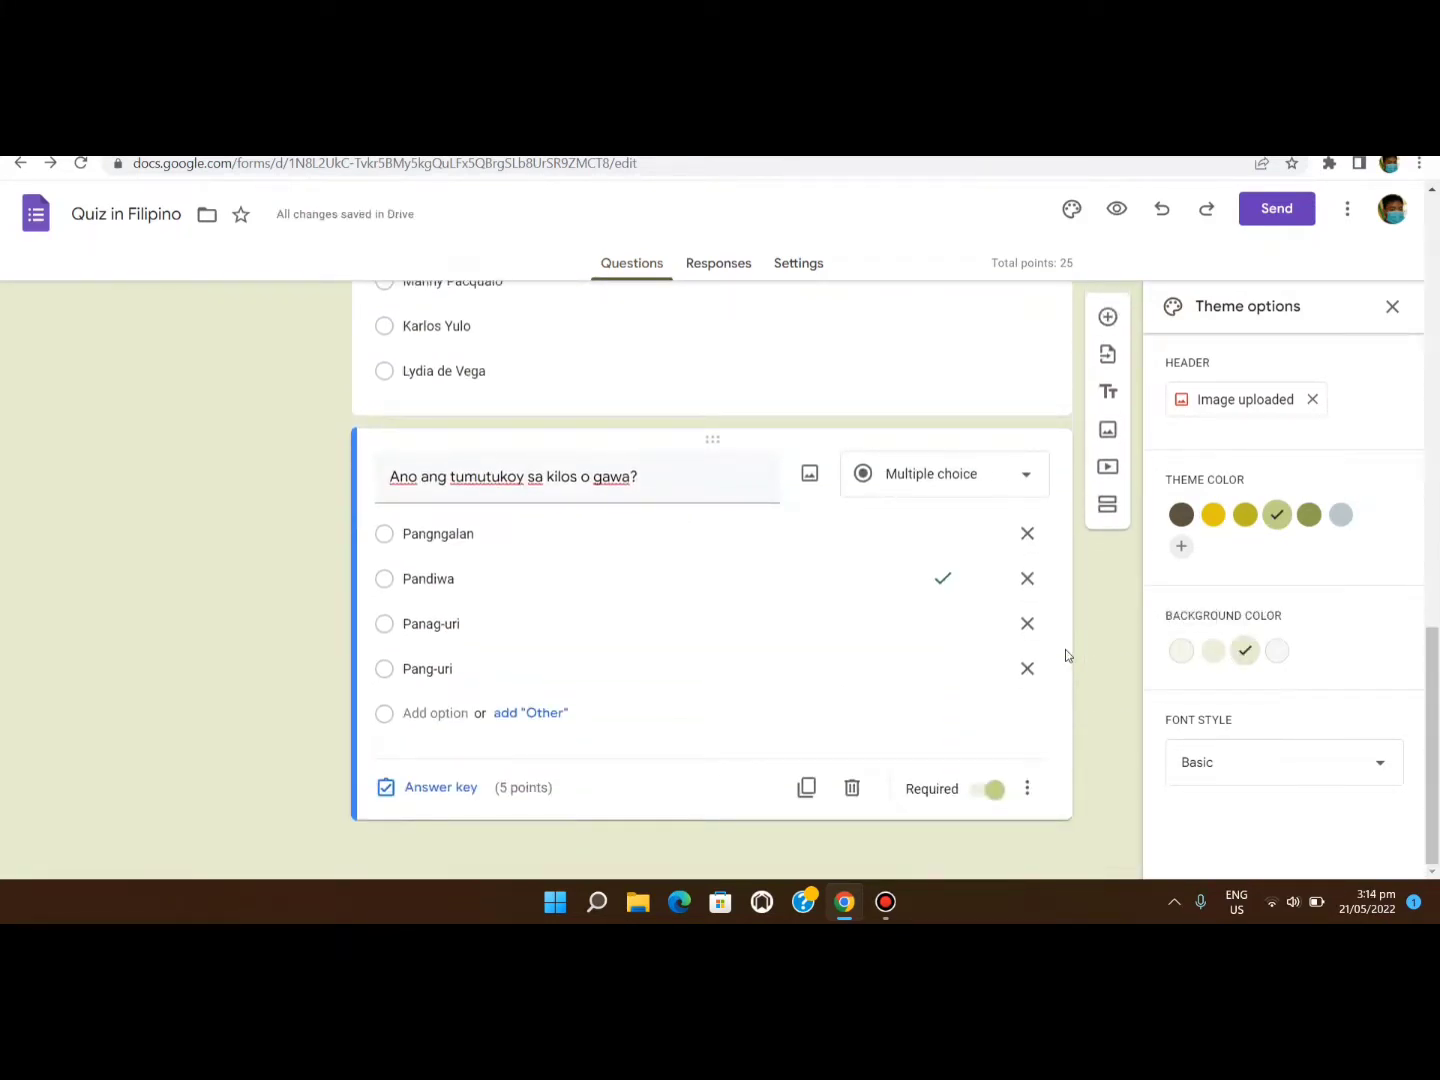
{"action": "scroll", "coordinate": [1065, 649], "scroll_direction": "up", "scroll_amount": 3}
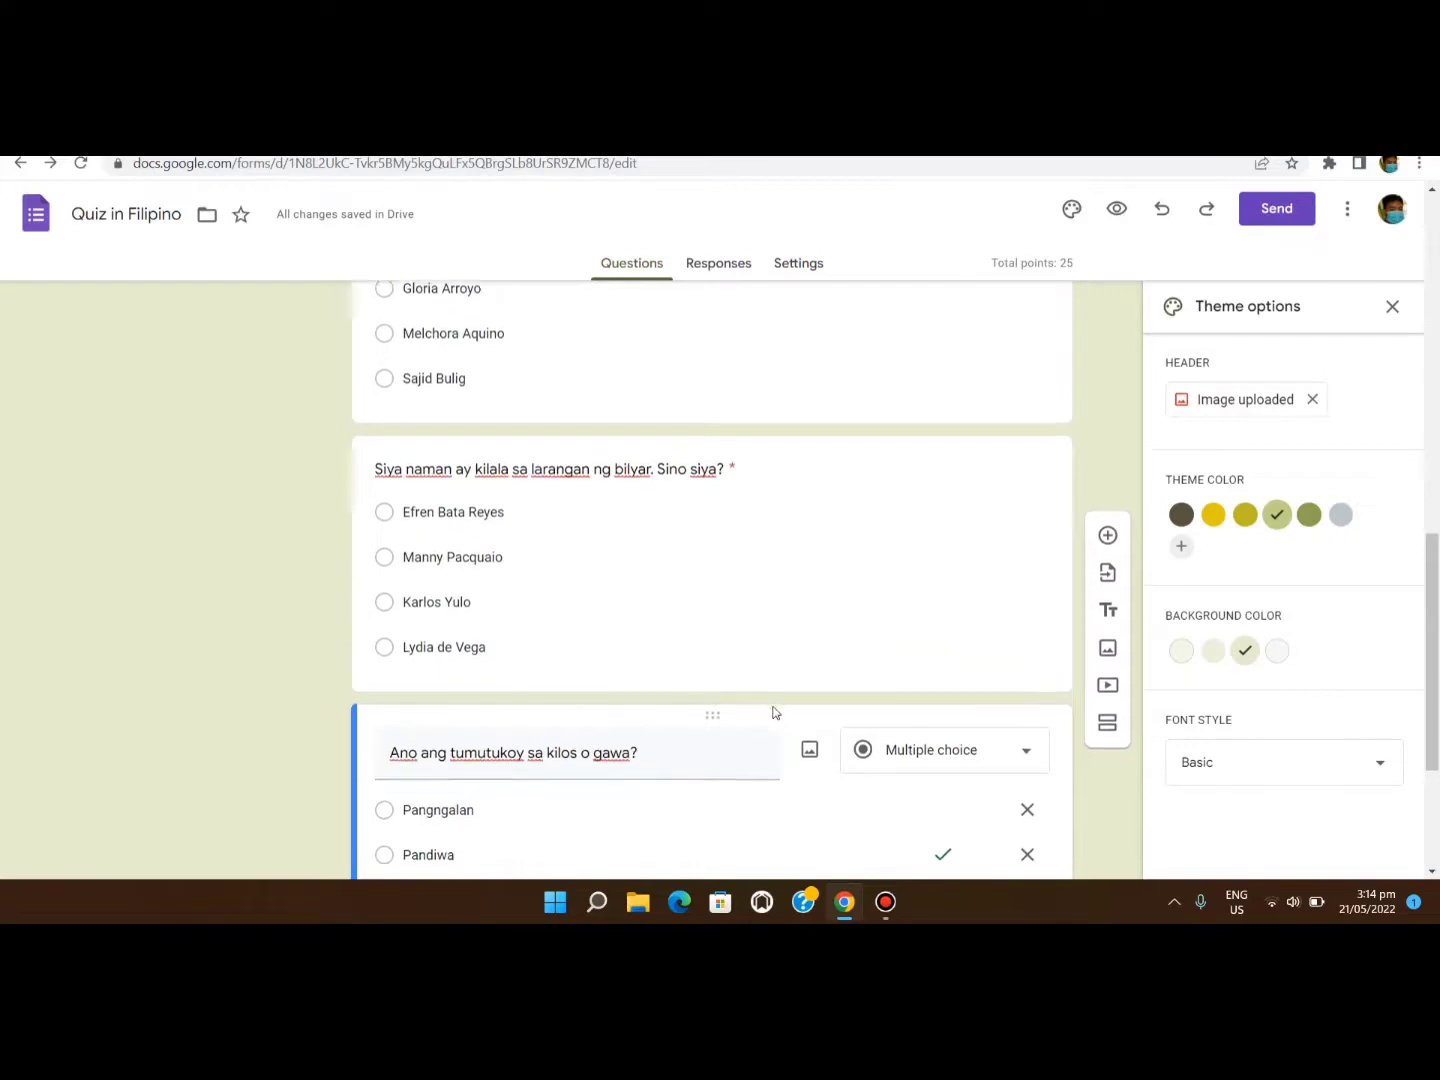
{"action": "scroll", "coordinate": [1050, 717], "scroll_direction": "down", "scroll_amount": 3}
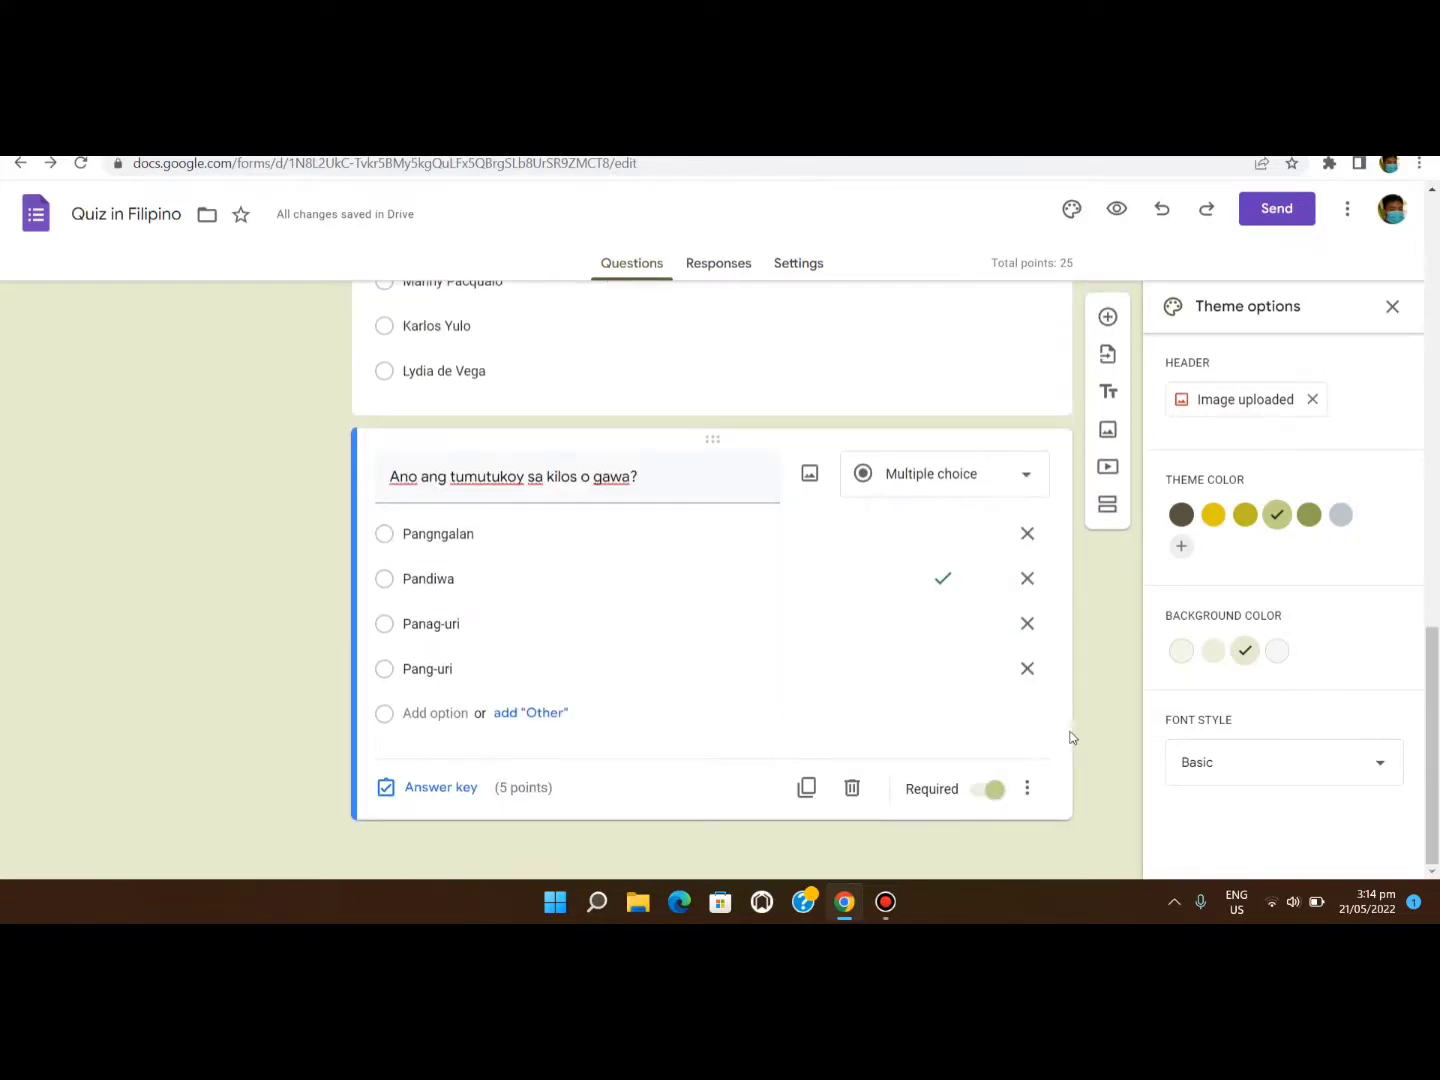
Recheck the billiards question's marked answer in the restyled quiz.
{"action": "left_click", "coordinate": [697, 381]}
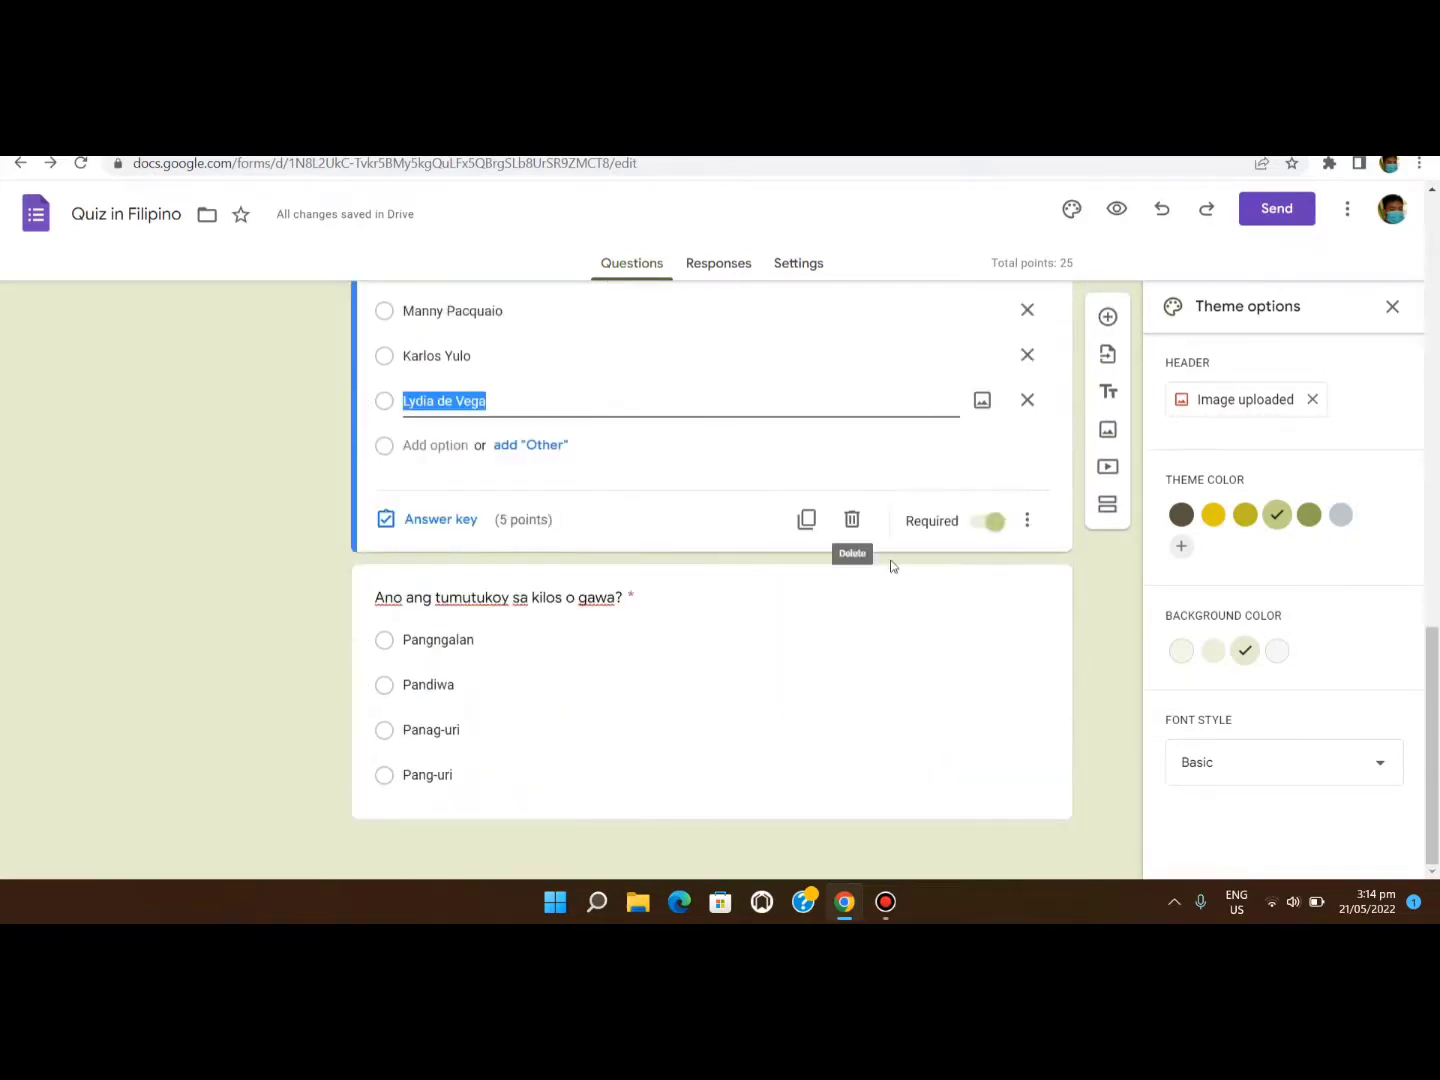
{"action": "left_click", "coordinate": [1101, 736]}
{"action": "scroll", "coordinate": [1103, 735], "scroll_direction": "down", "scroll_amount": 3}
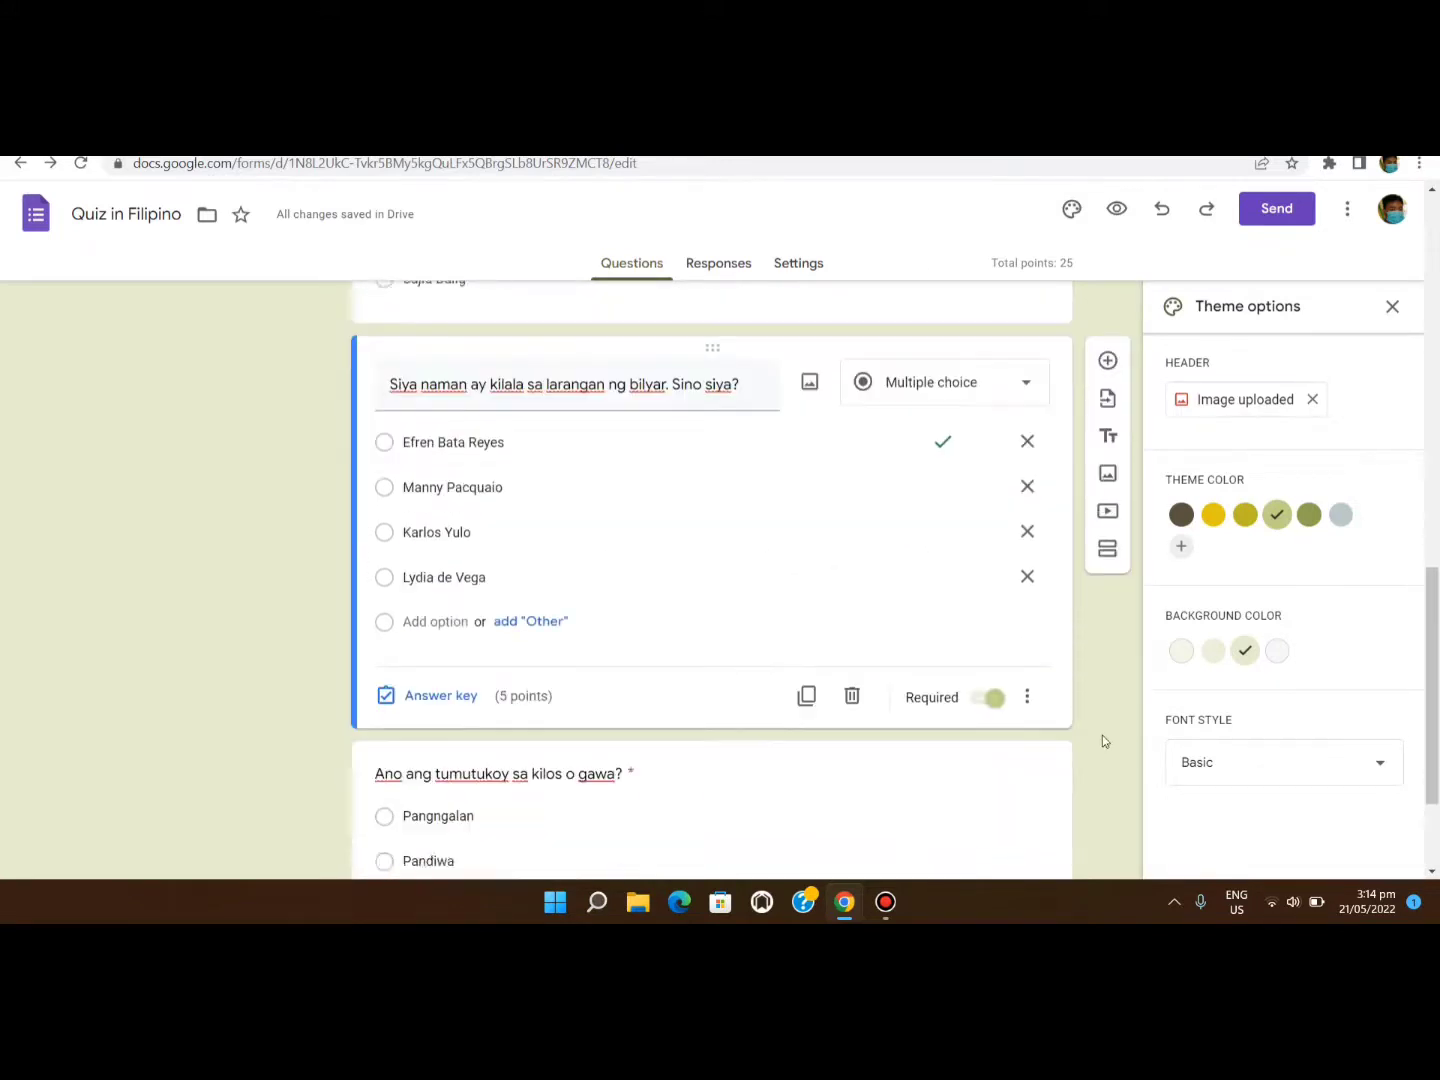
{"action": "scroll", "coordinate": [1102, 735], "scroll_direction": "up", "scroll_amount": 7}
{"action": "scroll", "coordinate": [1103, 735], "scroll_direction": "up", "scroll_amount": 5}
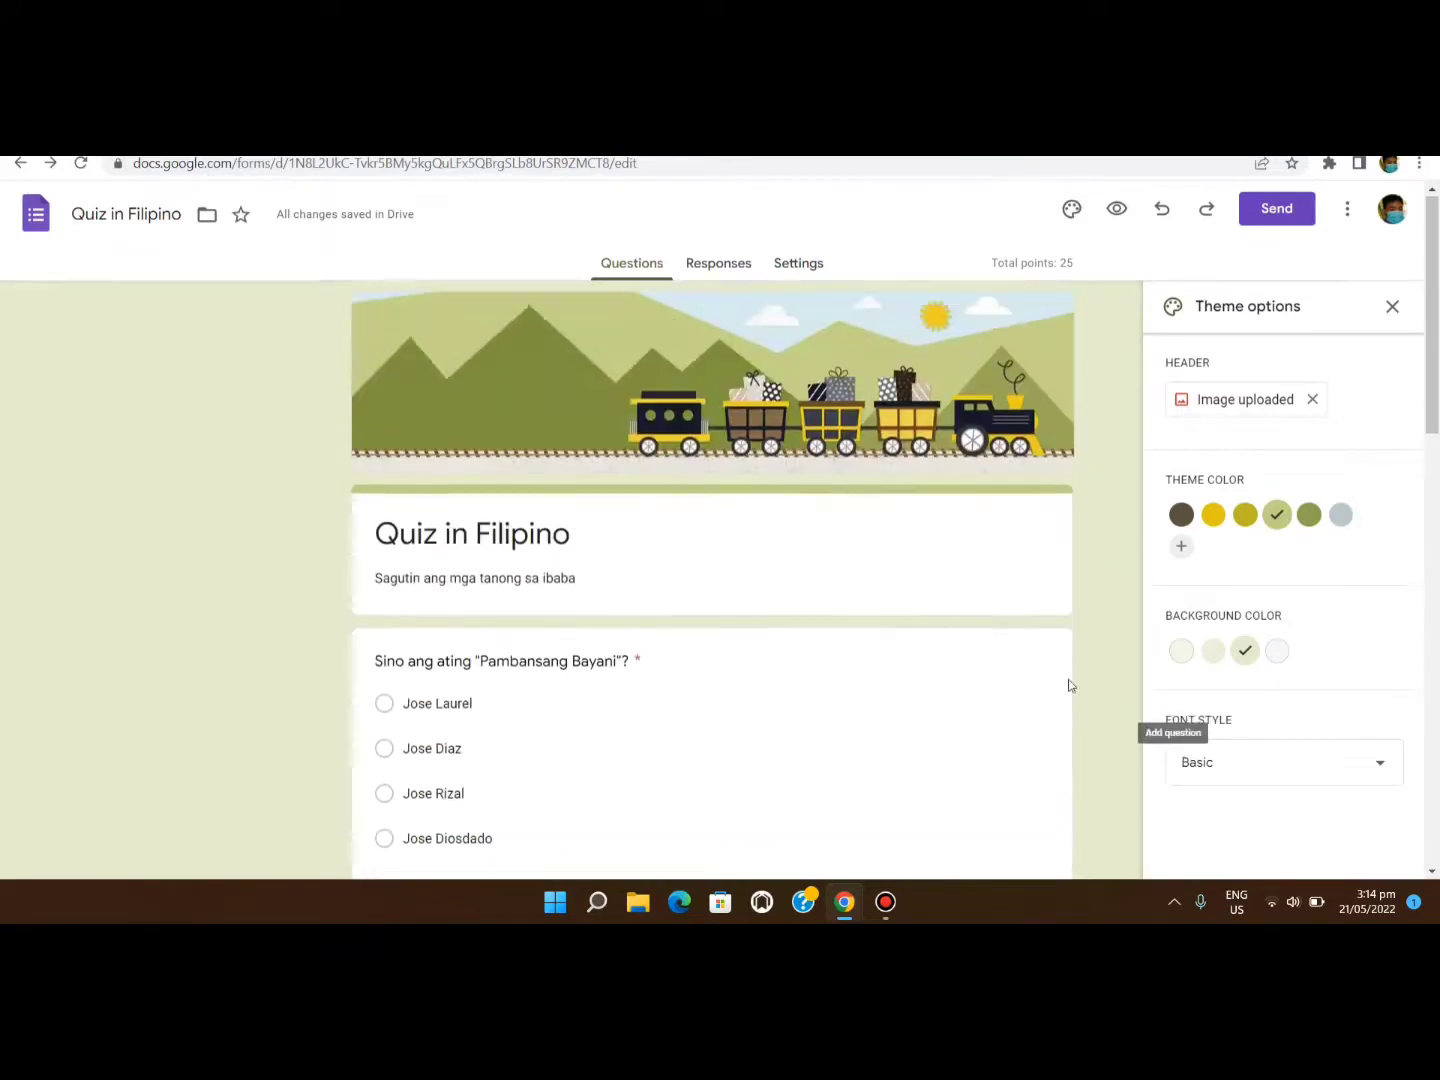
Preview the olive quiz with its train header, then bring up the quiz settings.
{"action": "left_click", "coordinate": [1116, 208]}
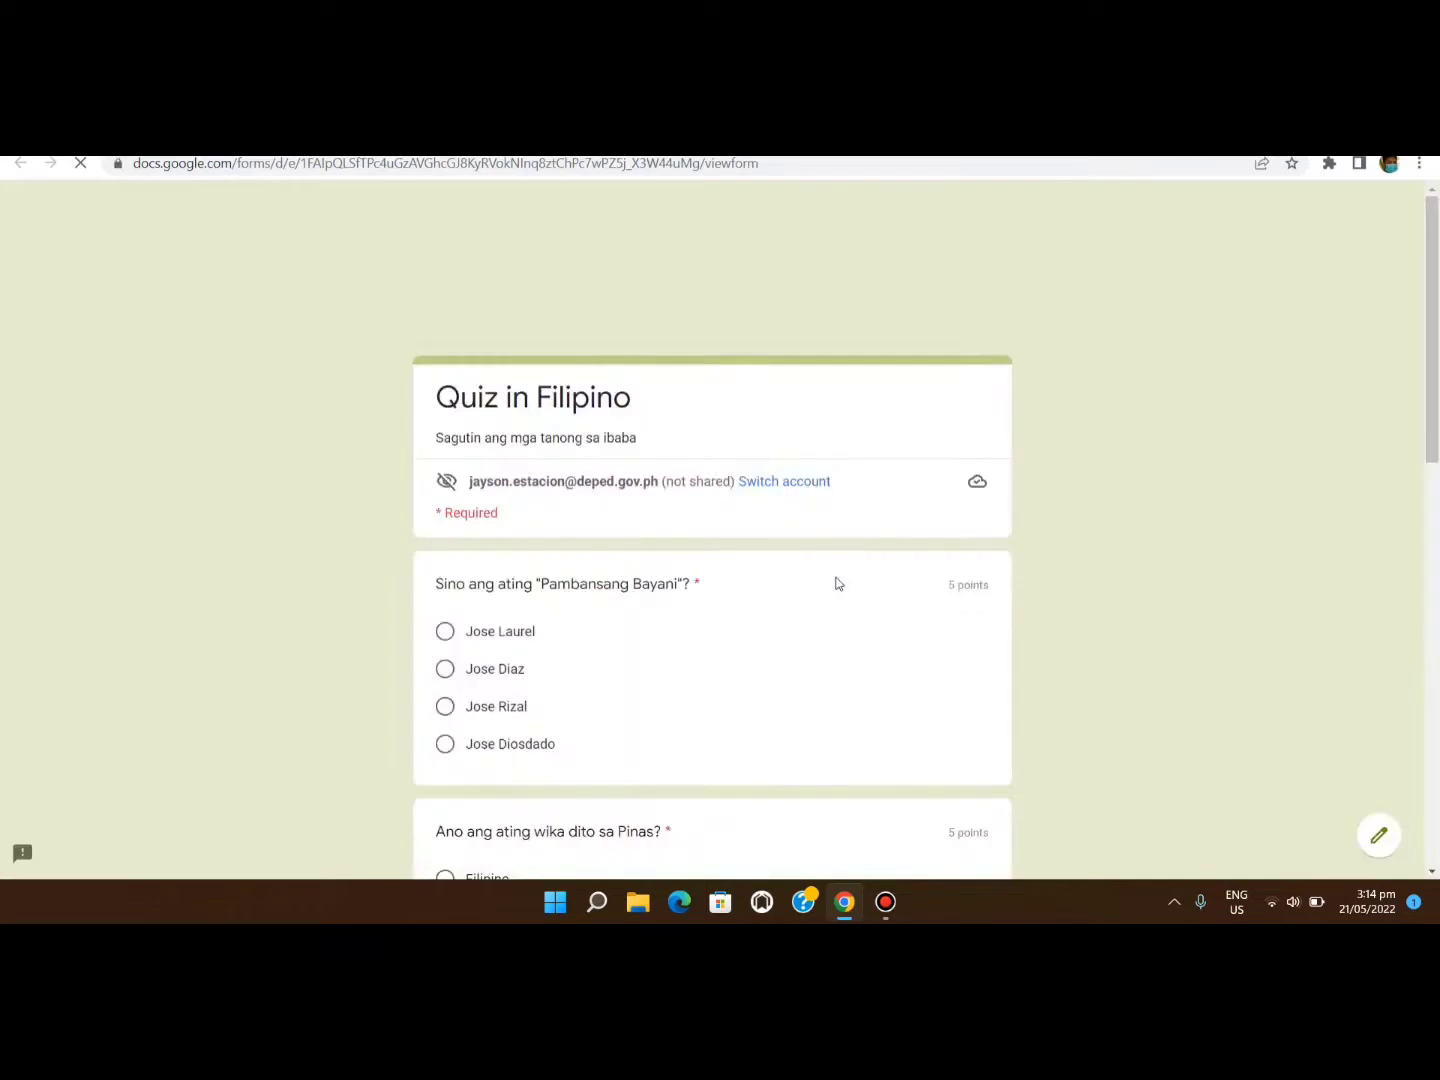
{"action": "scroll", "coordinate": [838, 582], "scroll_direction": "down", "scroll_amount": 4}
{"action": "scroll", "coordinate": [838, 583], "scroll_direction": "down", "scroll_amount": 7}
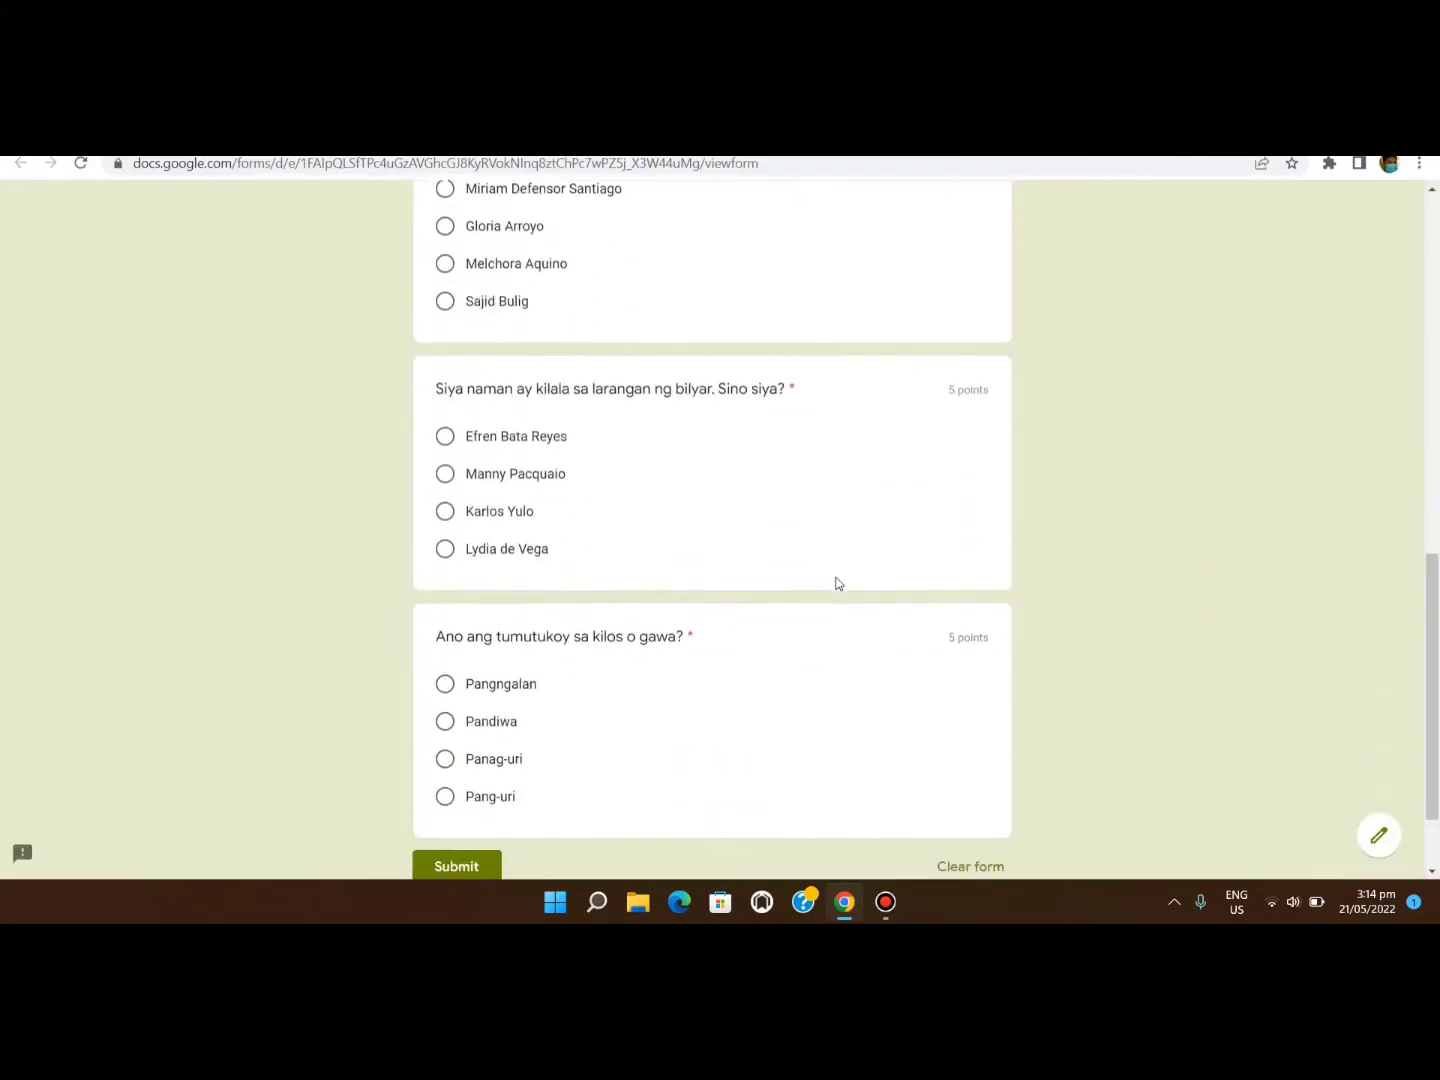
{"action": "scroll", "coordinate": [839, 582], "scroll_direction": "up", "scroll_amount": 4}
{"action": "scroll", "coordinate": [838, 583], "scroll_direction": "up", "scroll_amount": 7}
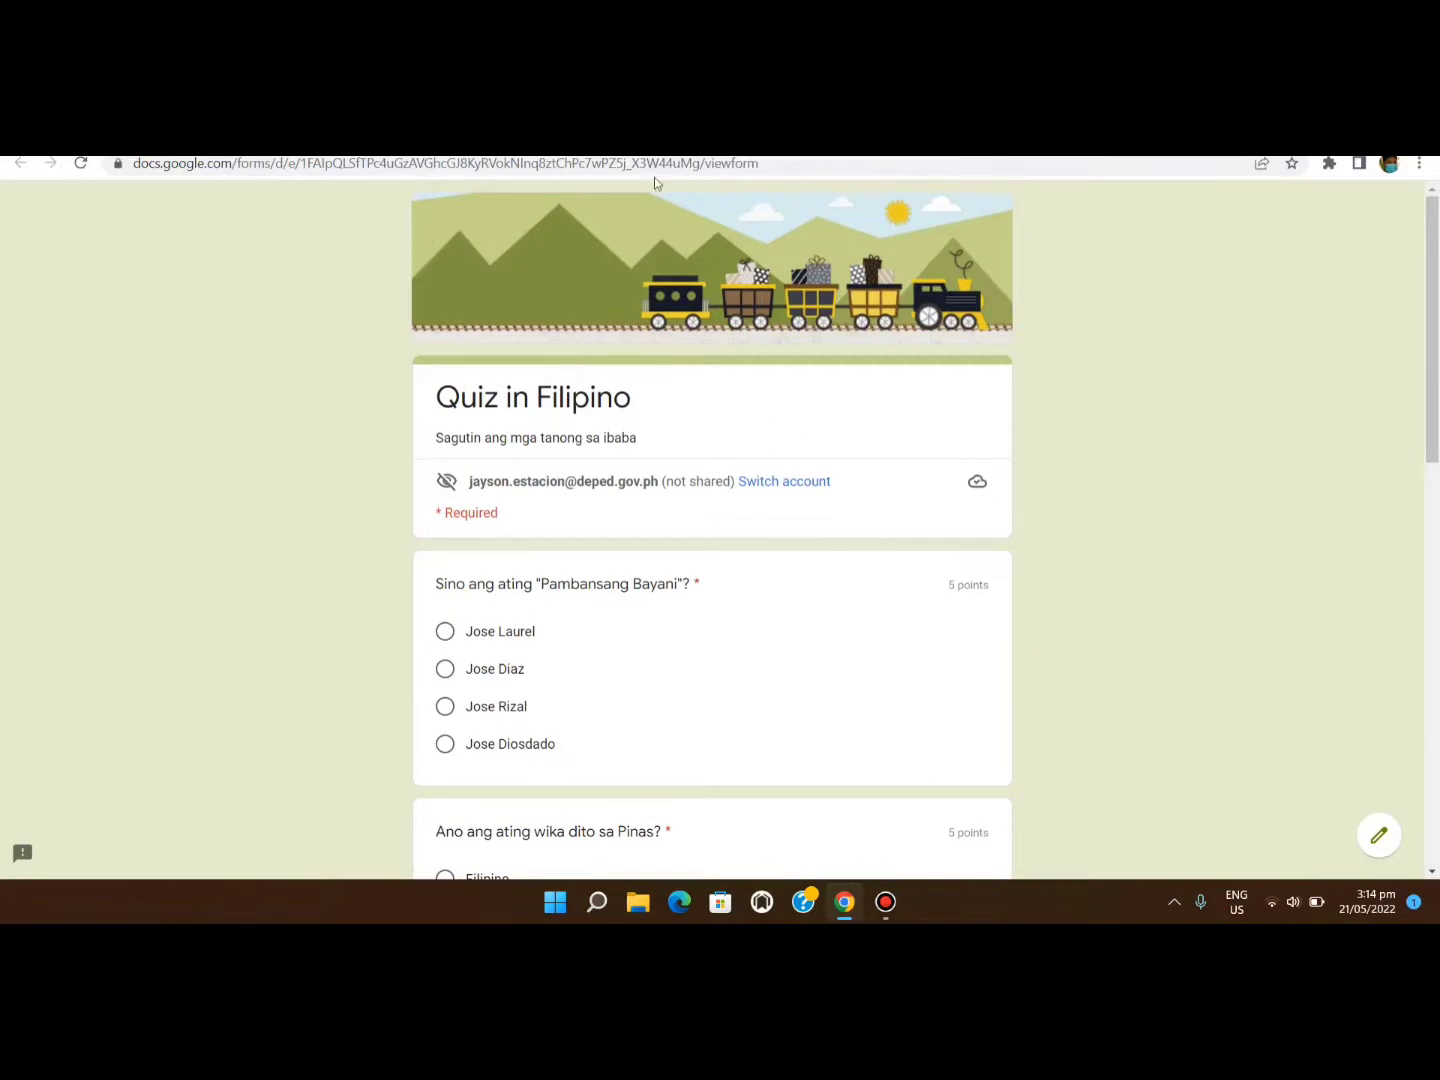
{"action": "key", "text": "ctrl+w"}
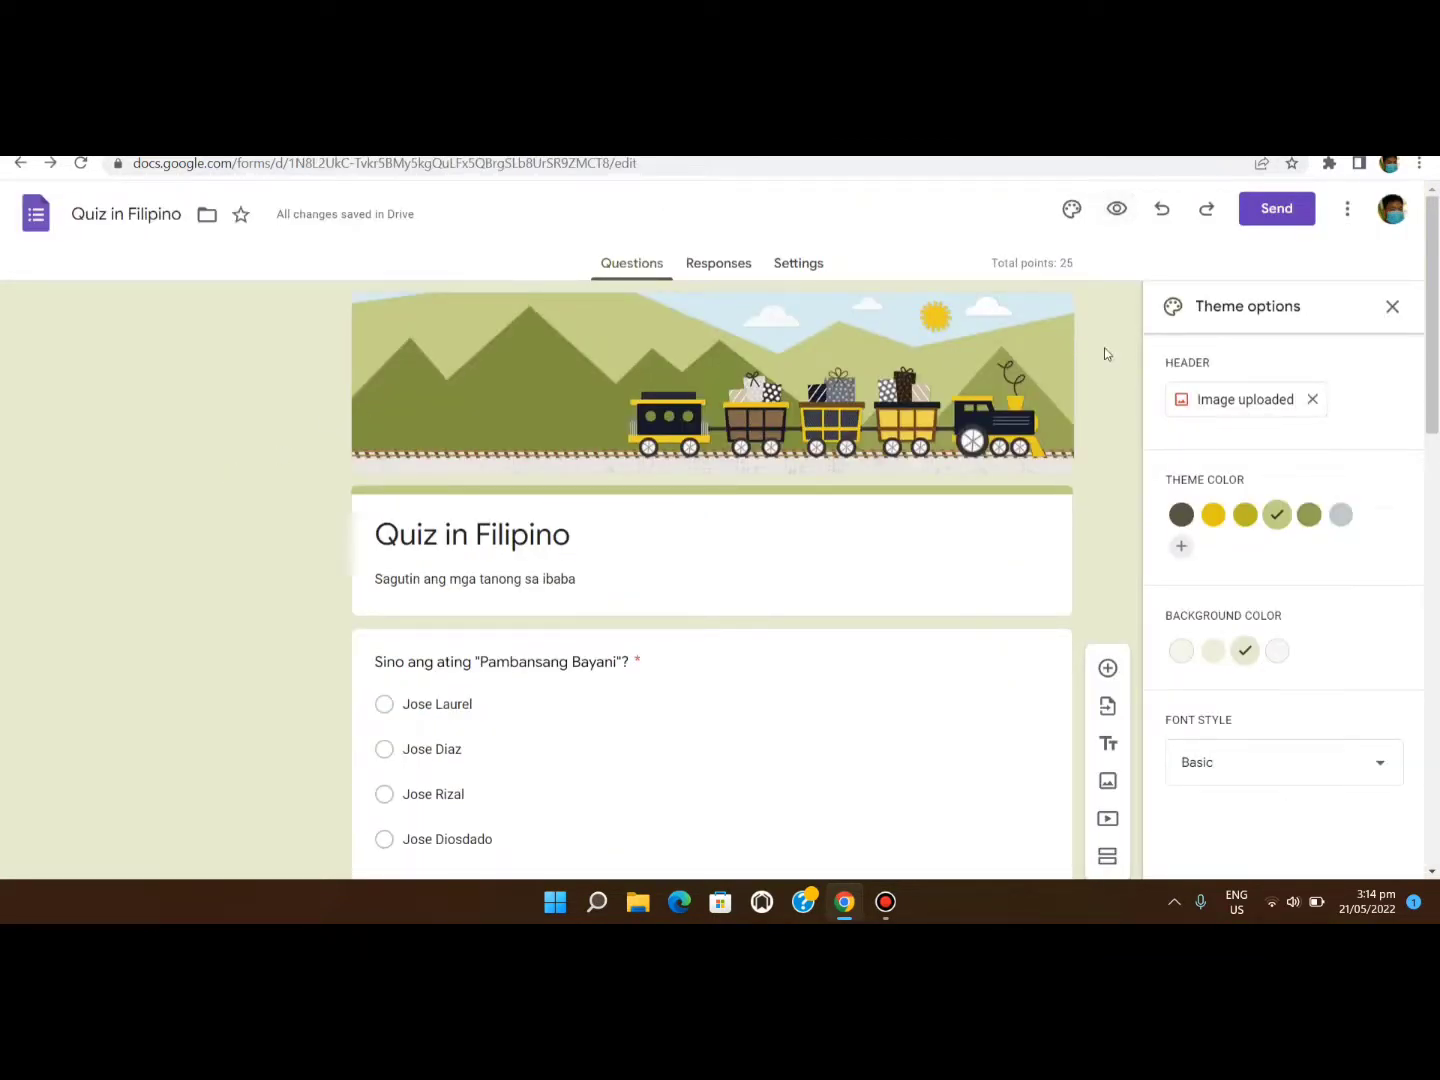
{"action": "left_click", "coordinate": [781, 263]}
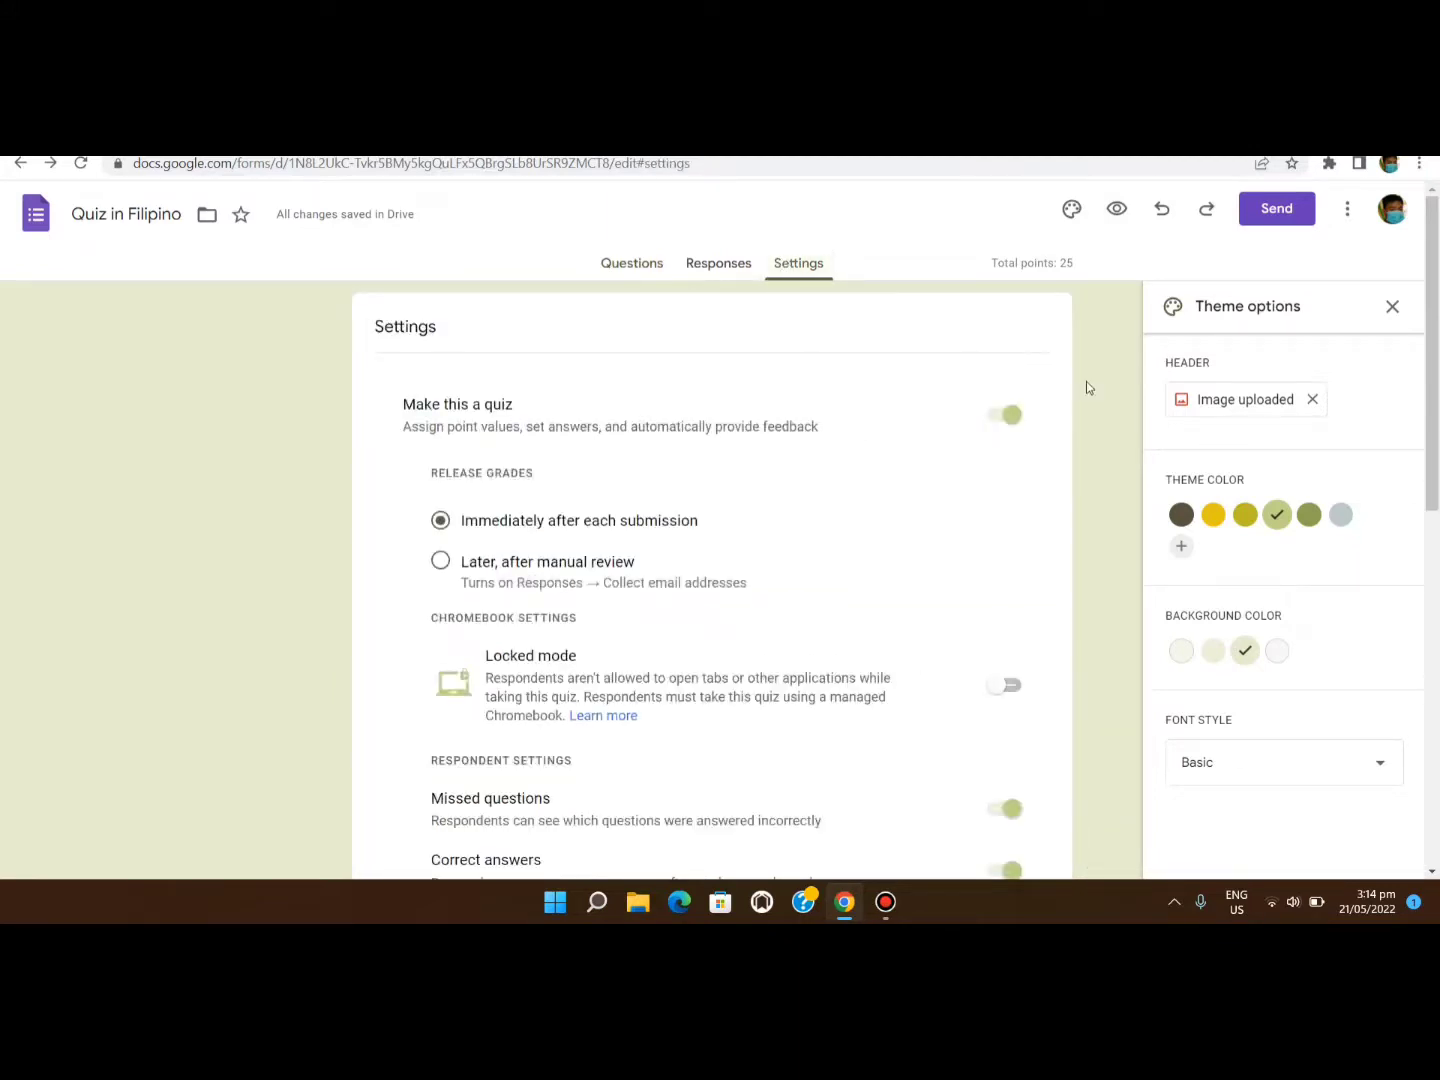